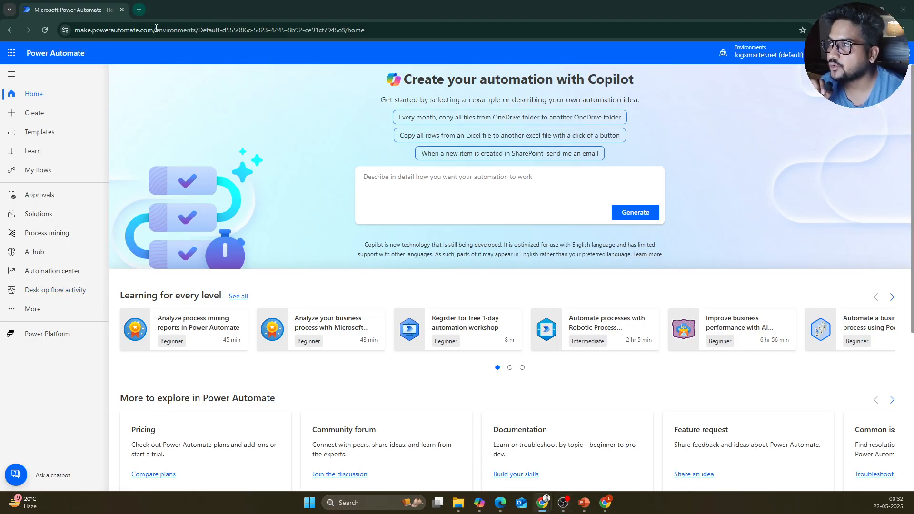
Step: Open temp-mail.org in a new Chrome tab via the 'temp' address-bar suggestion
click(140, 12)
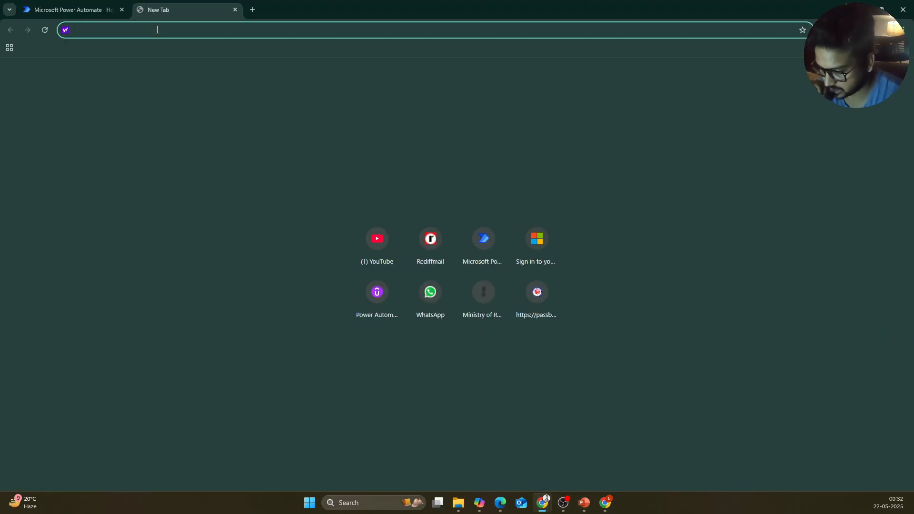
text(temp-mail.org)
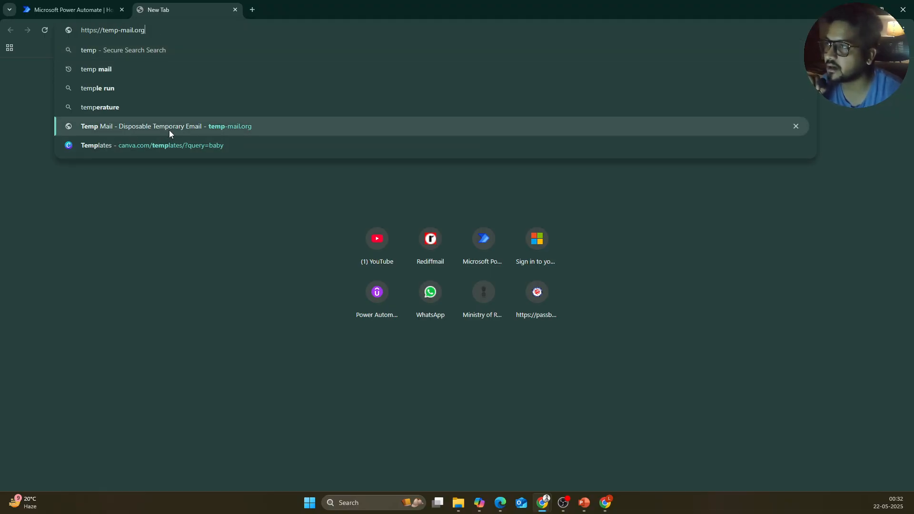
click(169, 129)
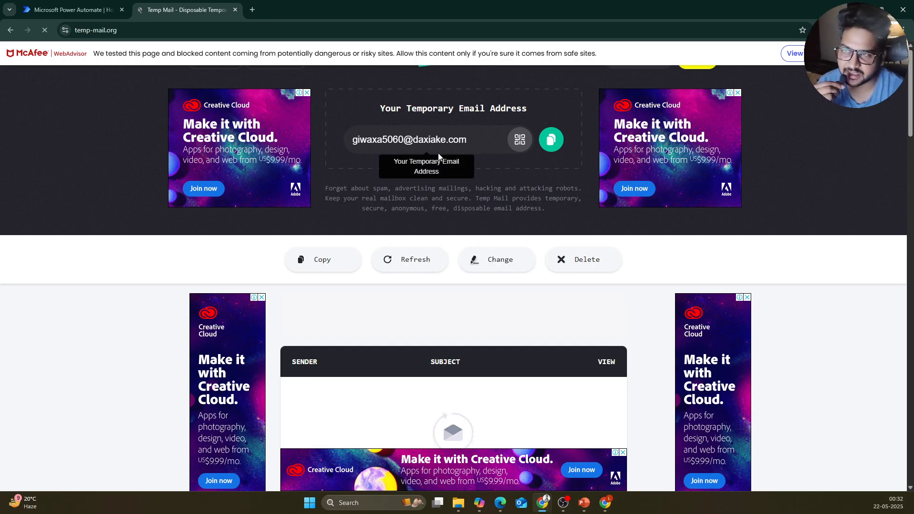
Step: Return to the Temp Mail tab and reload it to show the empty inbox
click(252, 10)
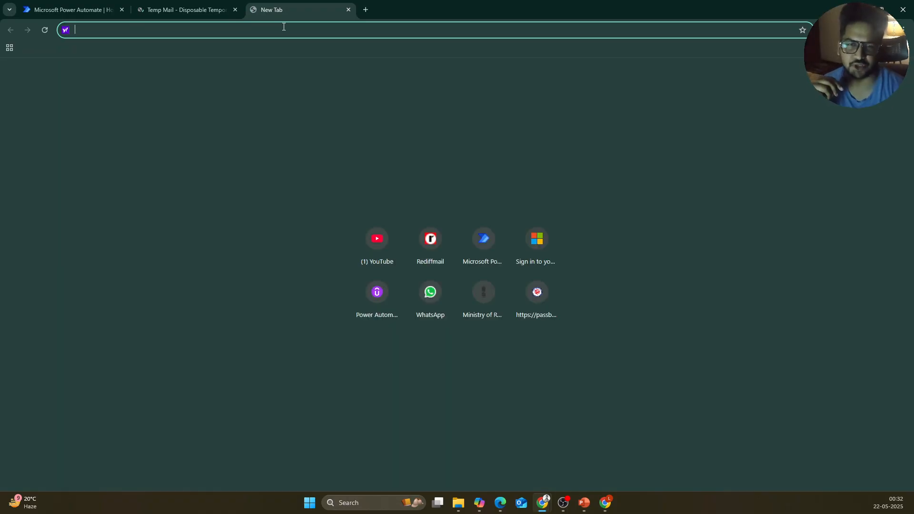
click(214, 12)
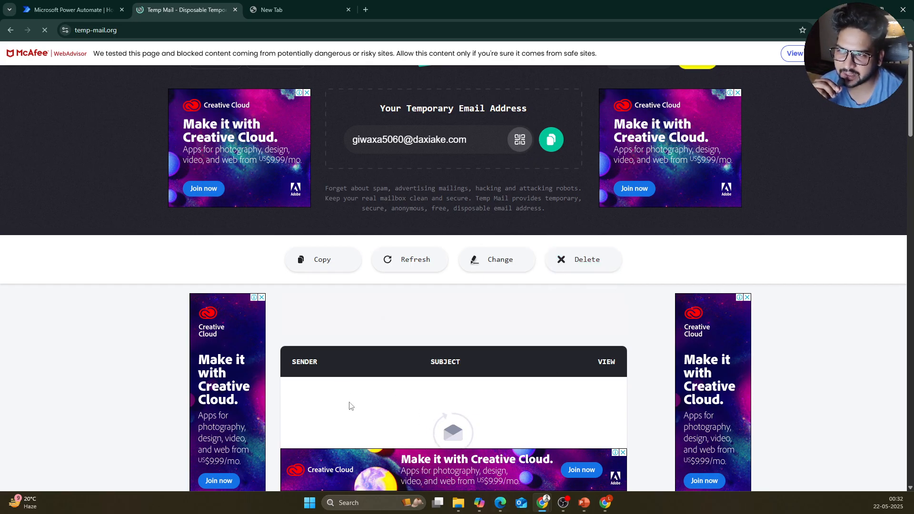
scroll(436, 398, down, 2)
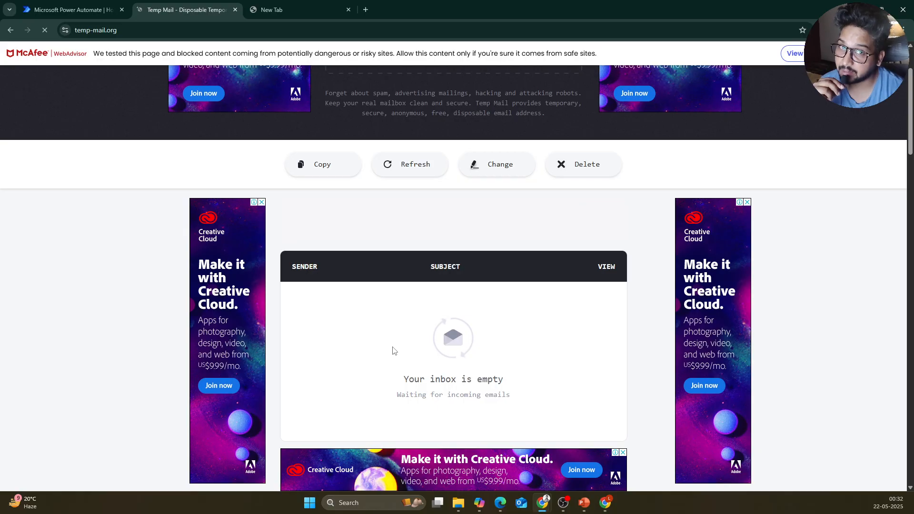
click(45, 32)
click(46, 31)
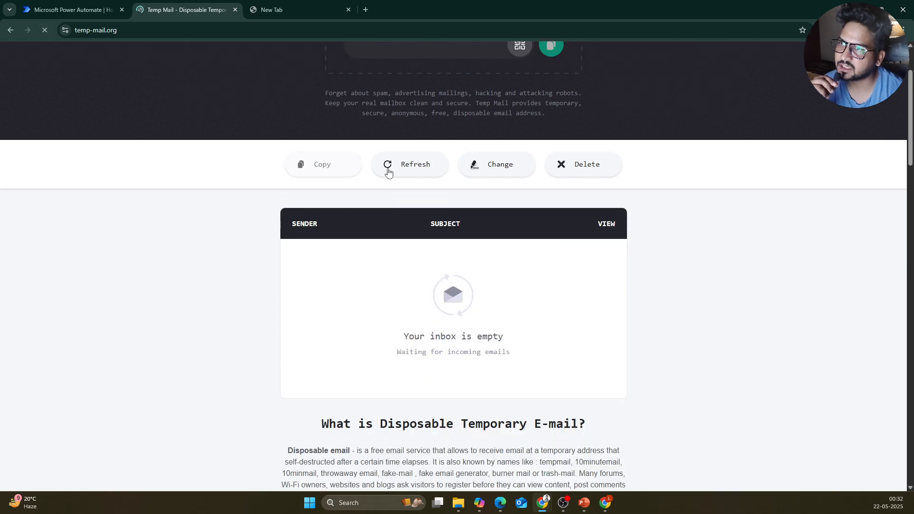
scroll(646, 206, up, 2)
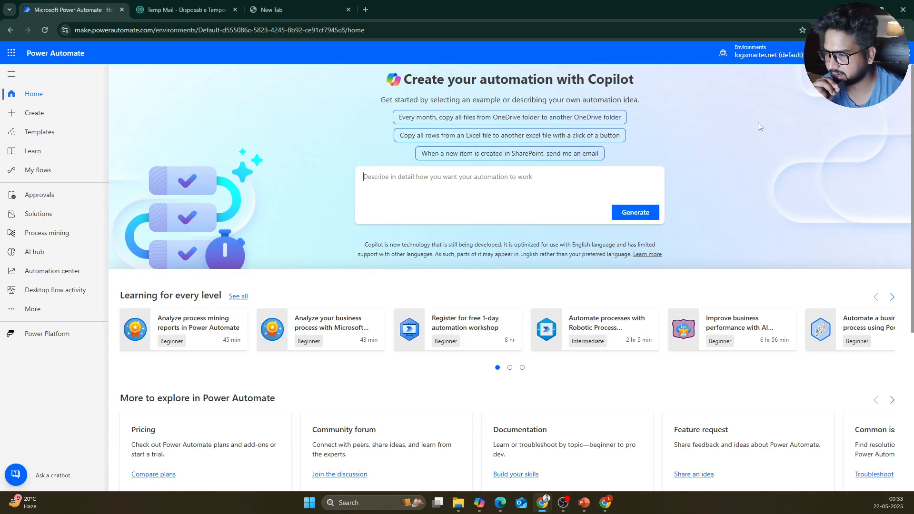
Step: From My flows, create an instant cloud flow 'Misc' with the Manually trigger a flow trigger
click(30, 171)
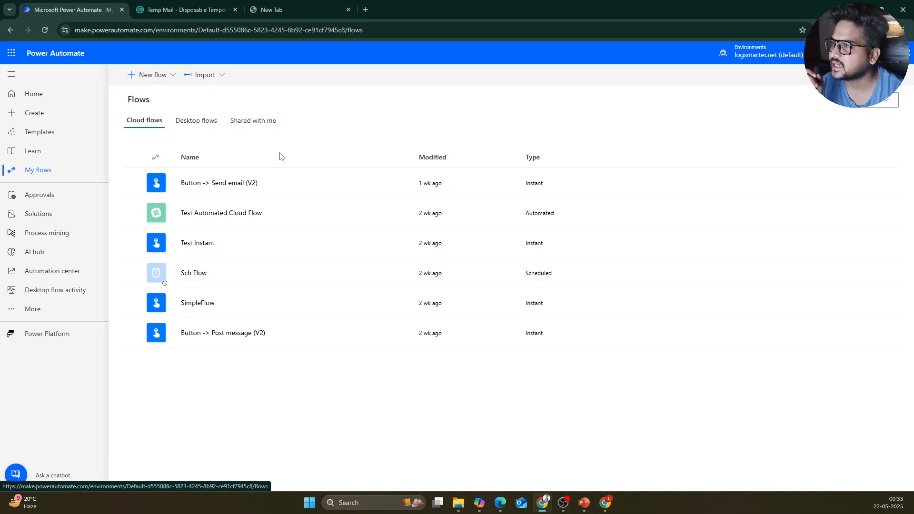
click(158, 85)
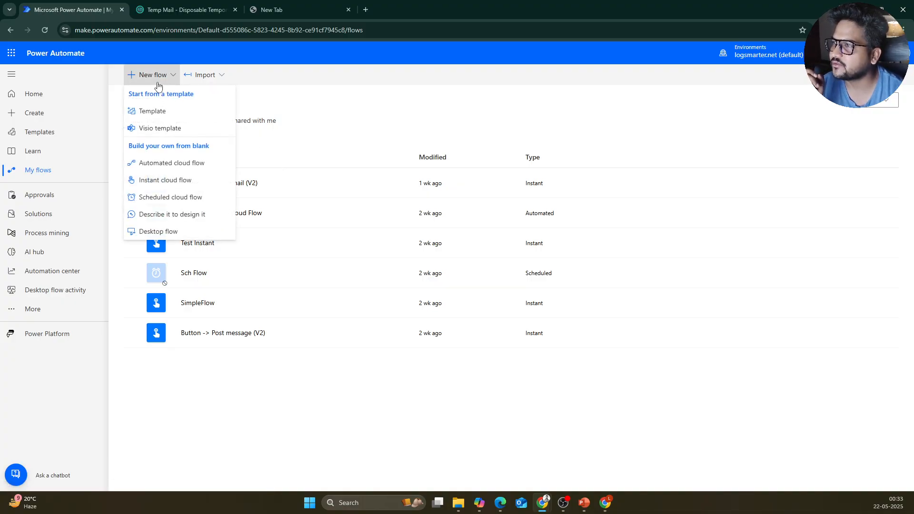
click(178, 189)
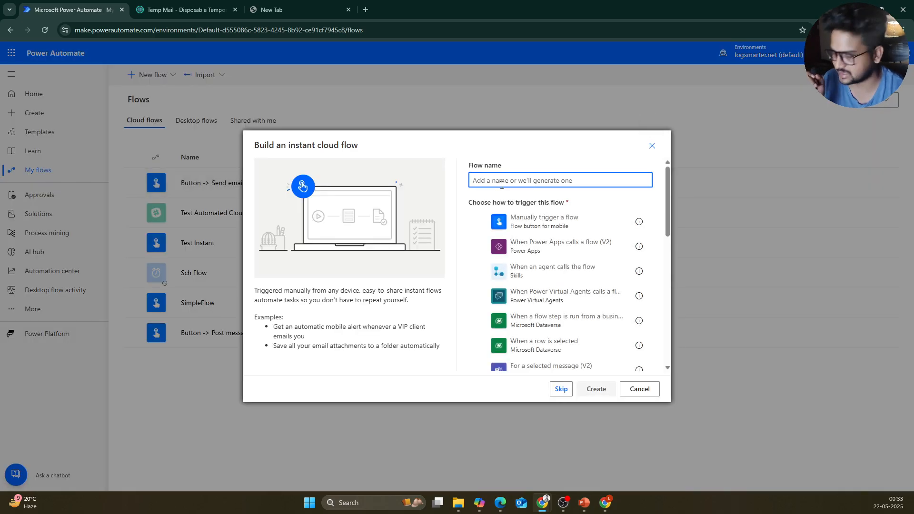
text(Sa)
key(BackSpace)
key(BackSpace)
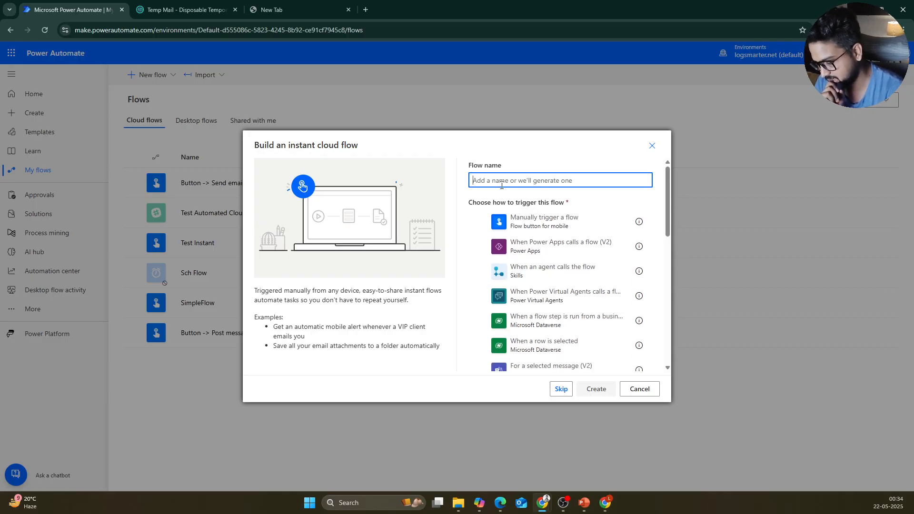
text(Misc)
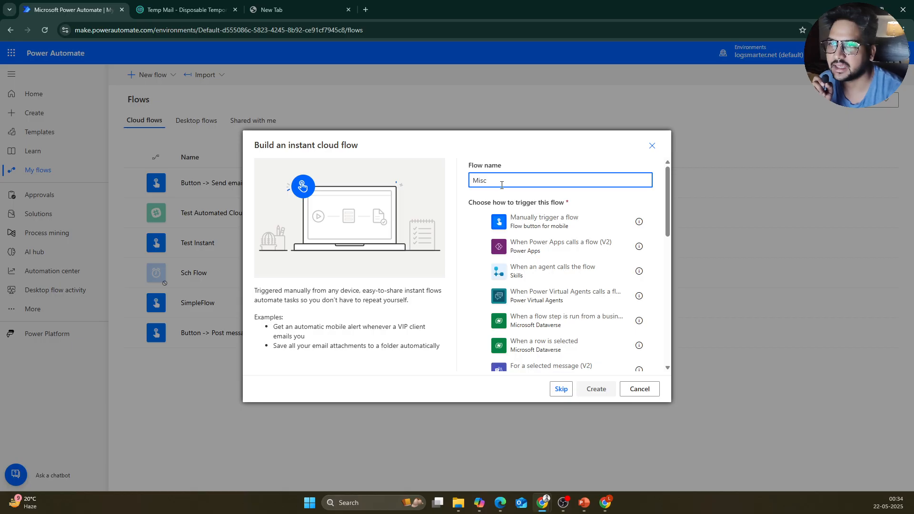
click(573, 226)
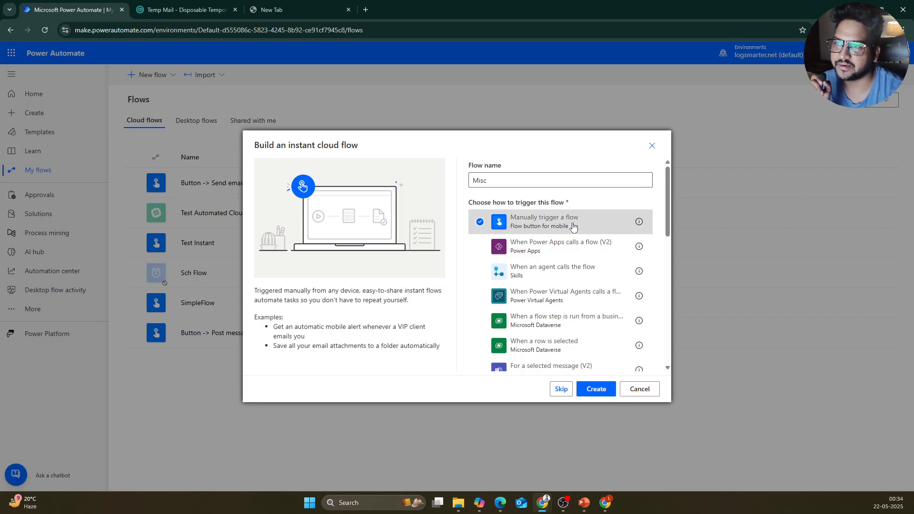
click(595, 388)
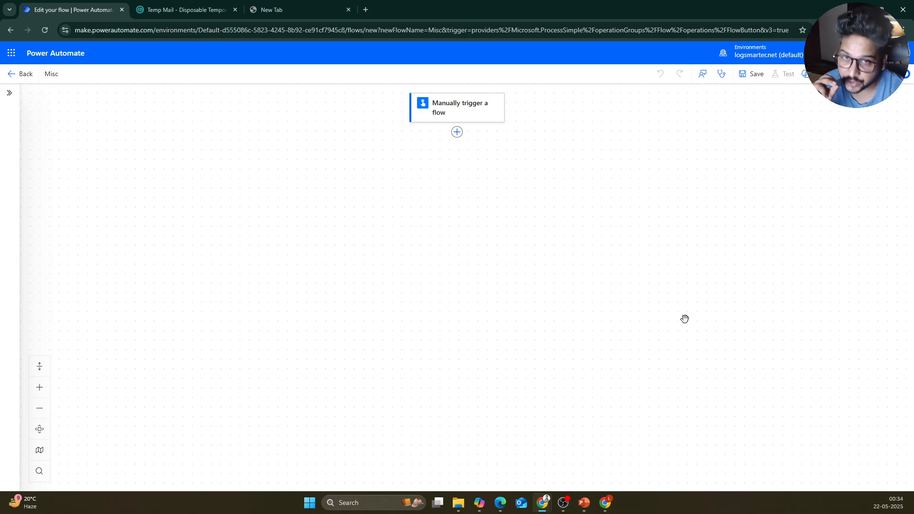
Step: Show the Text, Yes/No, File, Email, Number and Date input types for the manual trigger
click(480, 116)
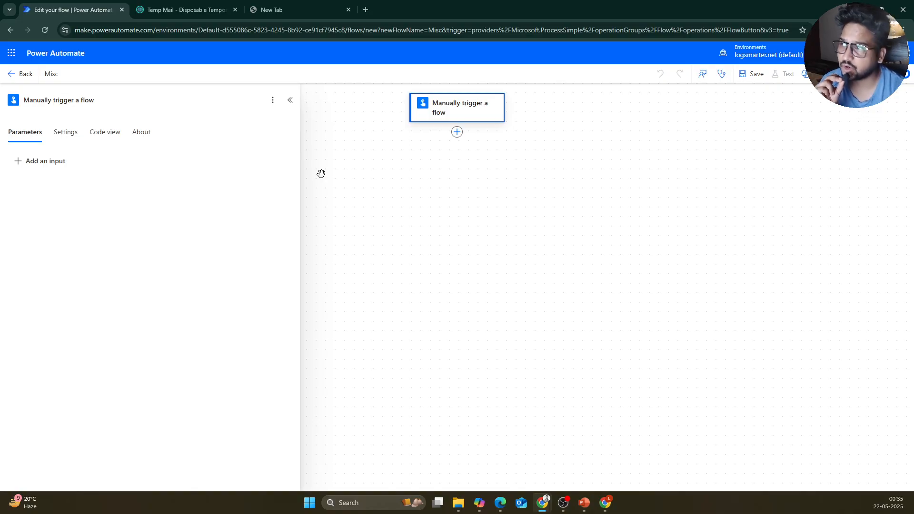
click(47, 169)
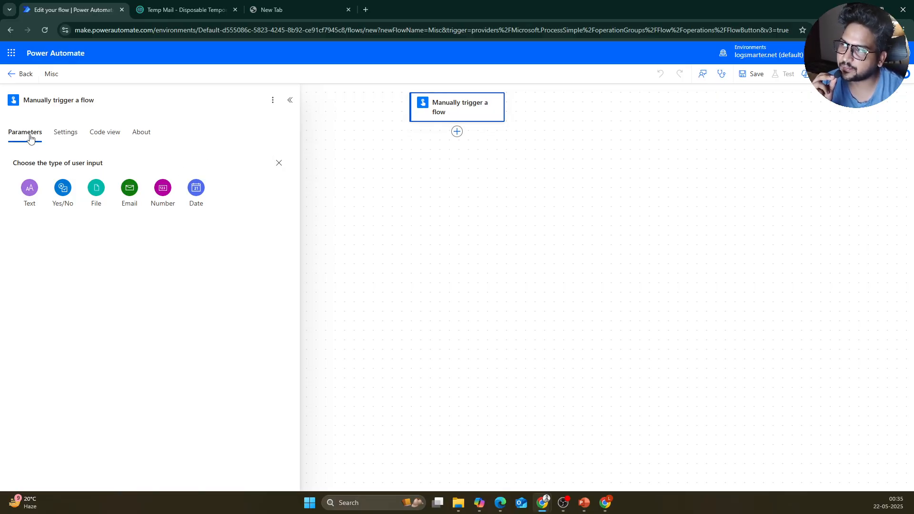
click(278, 163)
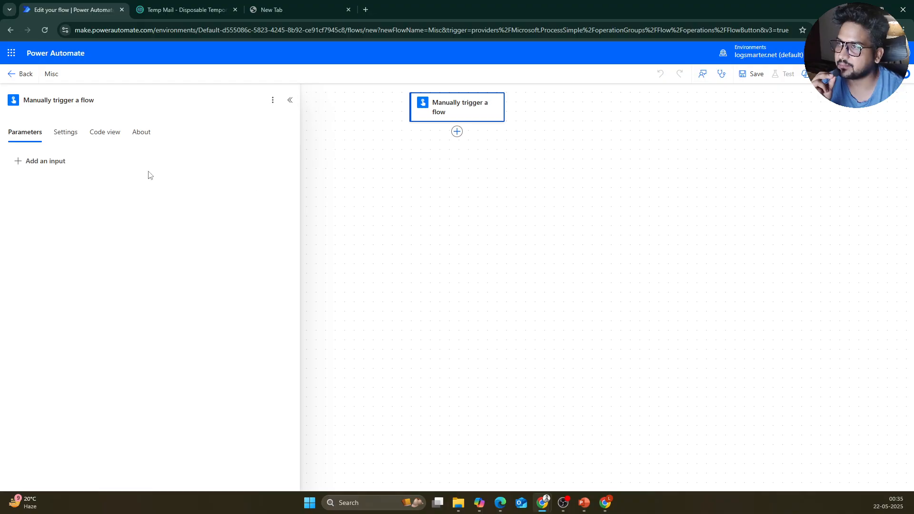
click(59, 164)
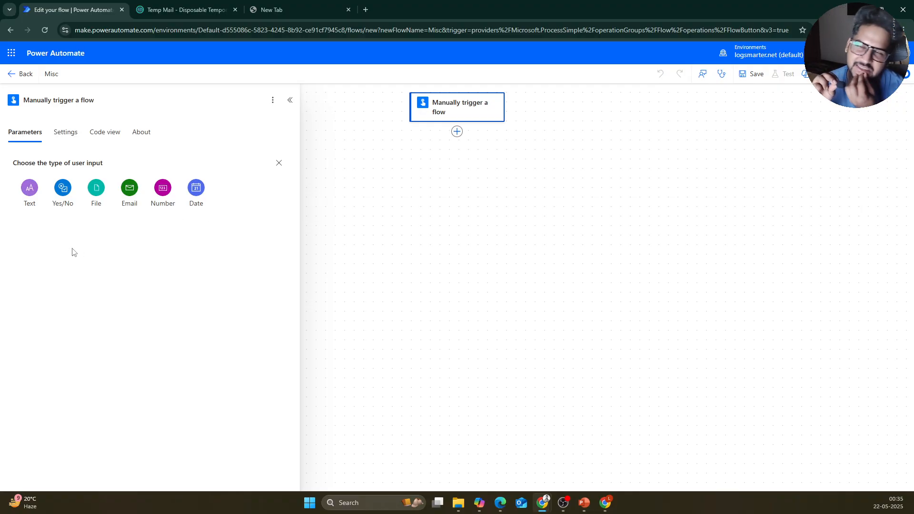
Step: Add a Text input to the manual trigger and name it MailBody
click(29, 187)
click(38, 162)
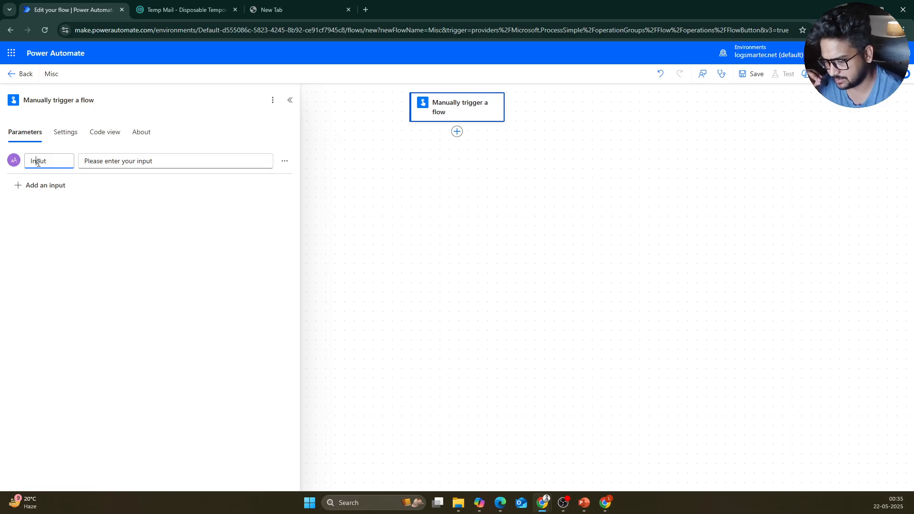
key(BackSpace)
key(BackSpace)
key(Delete)
key(Delete)
text(M)
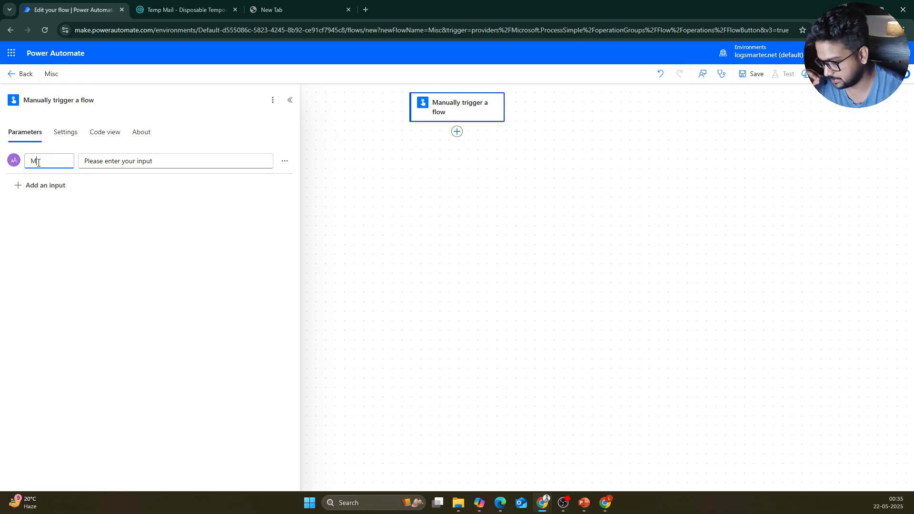
text(ailBody)
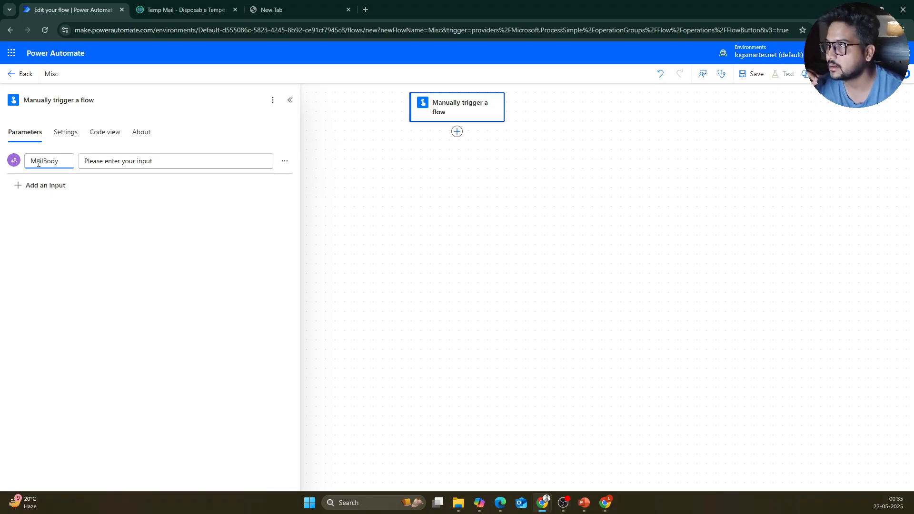
Step: Replace the MailBody input's default description with 'This is mail body'
click(124, 160)
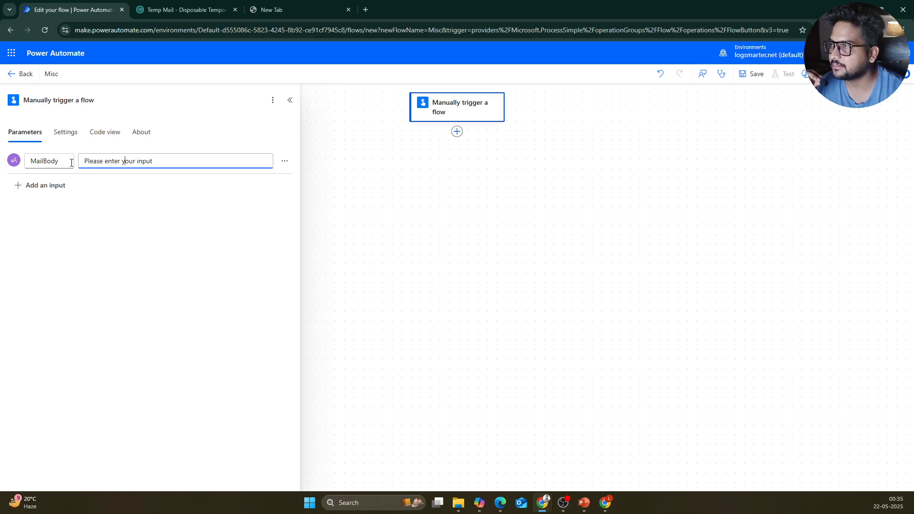
drag(153, 161, 82, 162)
key(BackSpace)
text("th)
key(BackSpace)
key(BackSpace)
key(BackSpace)
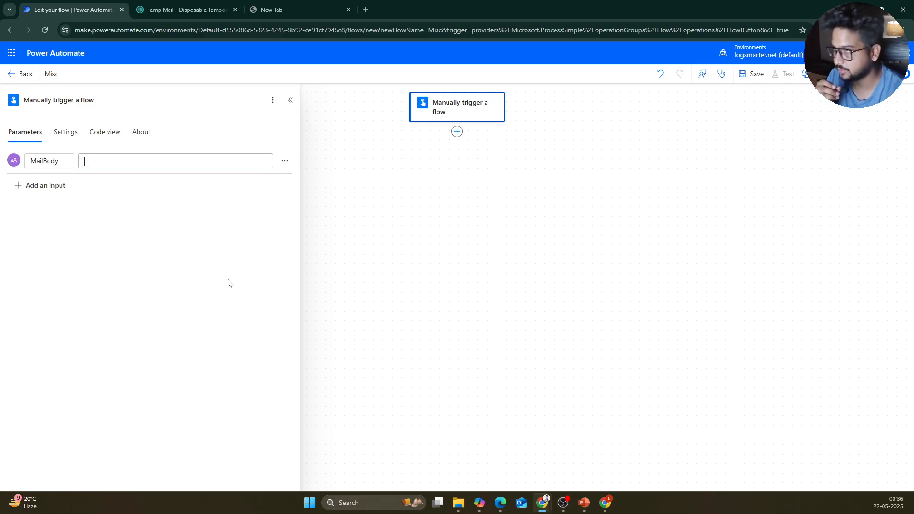
text(tjh)
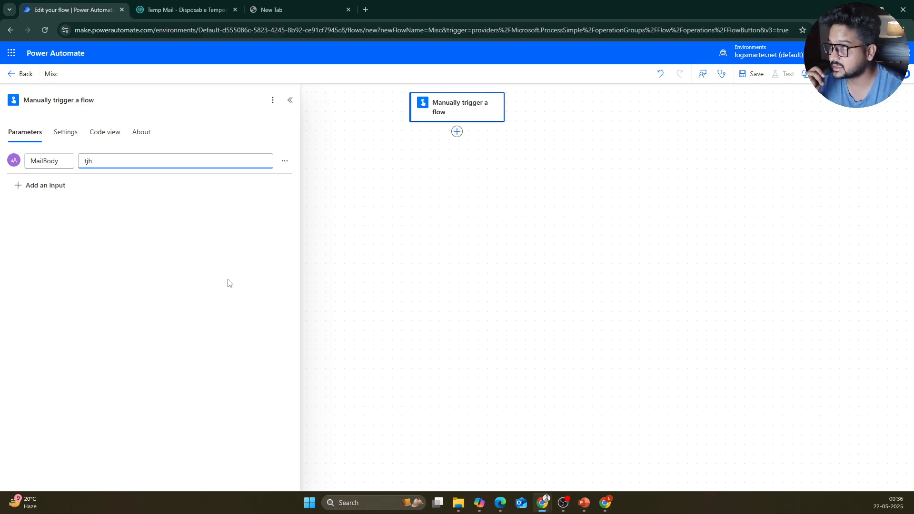
key(BackSpace)
key(BackSpace)
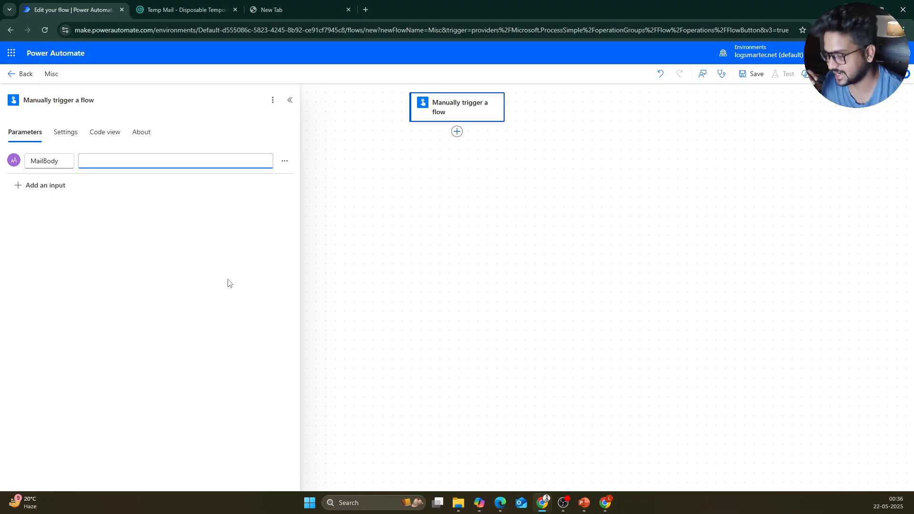
text(this )
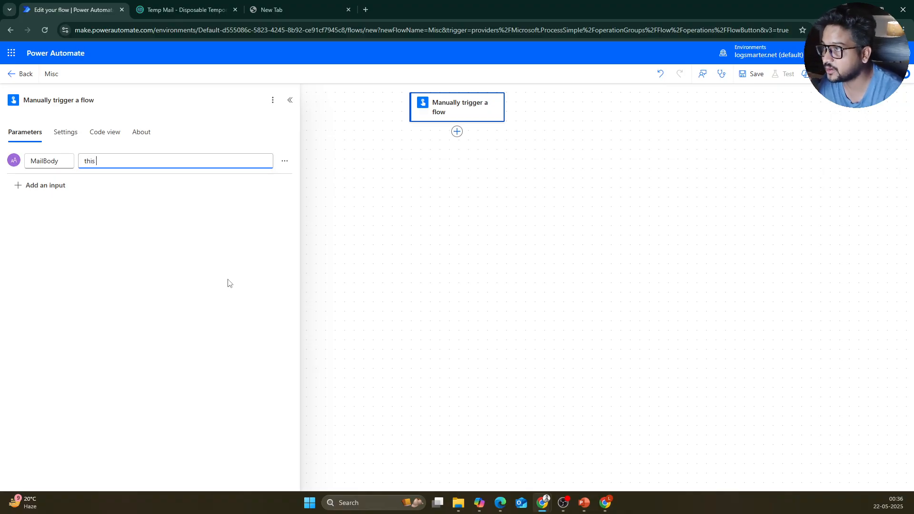
text(is ma)
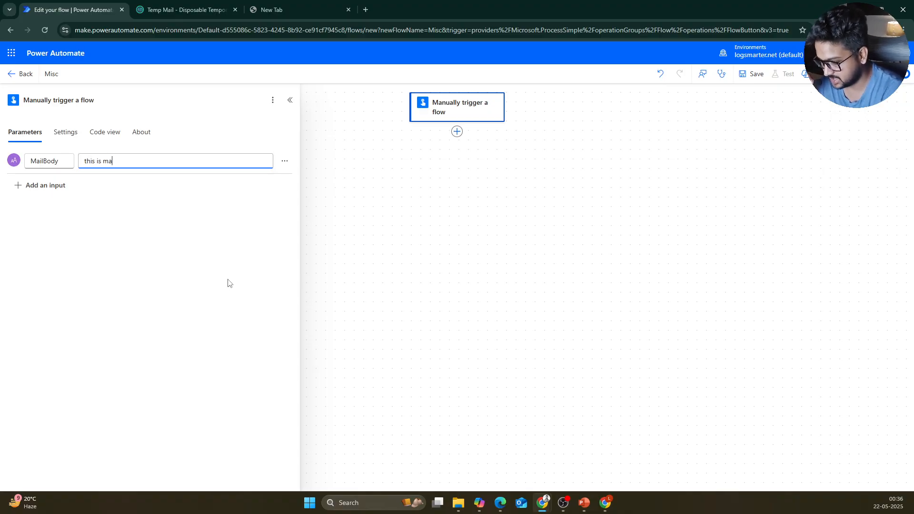
text(il body)
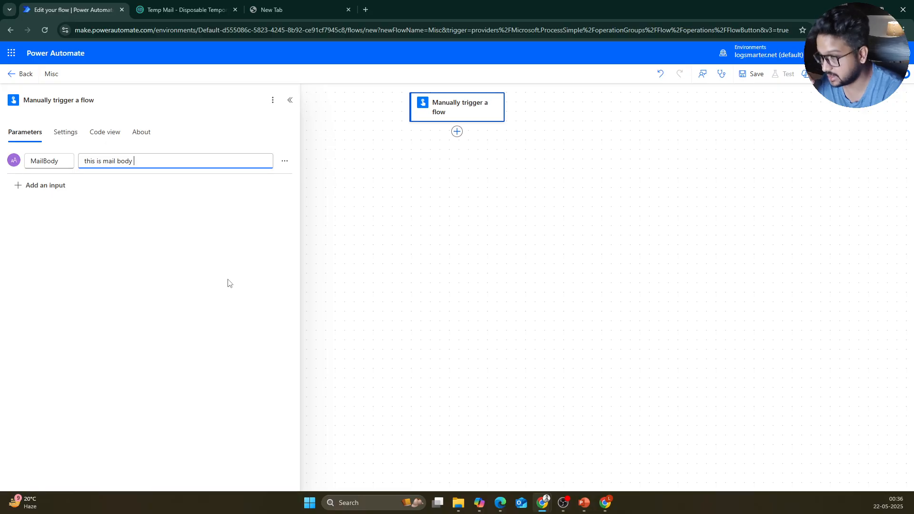
key(Home)
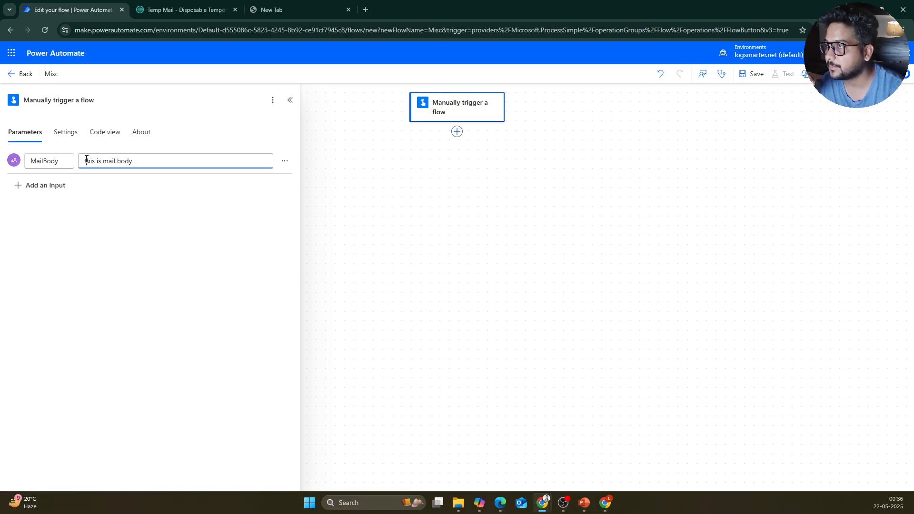
text(T)
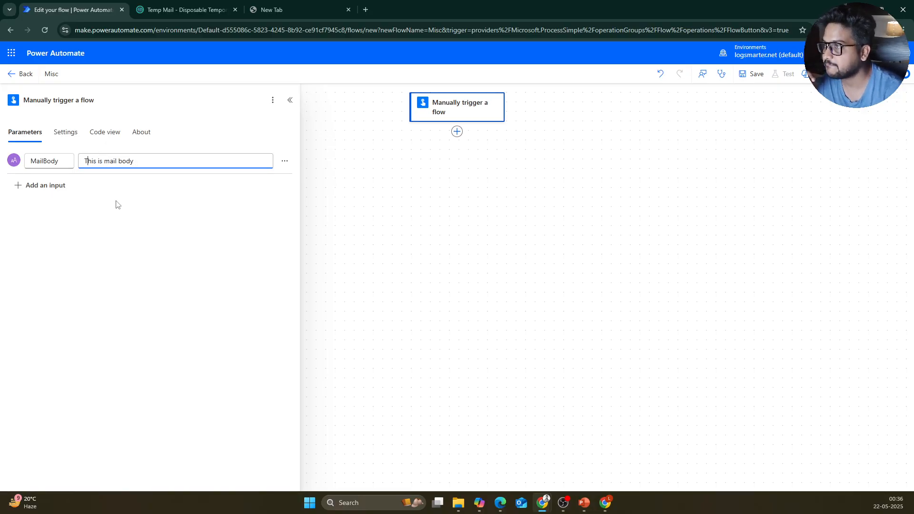
click(117, 204)
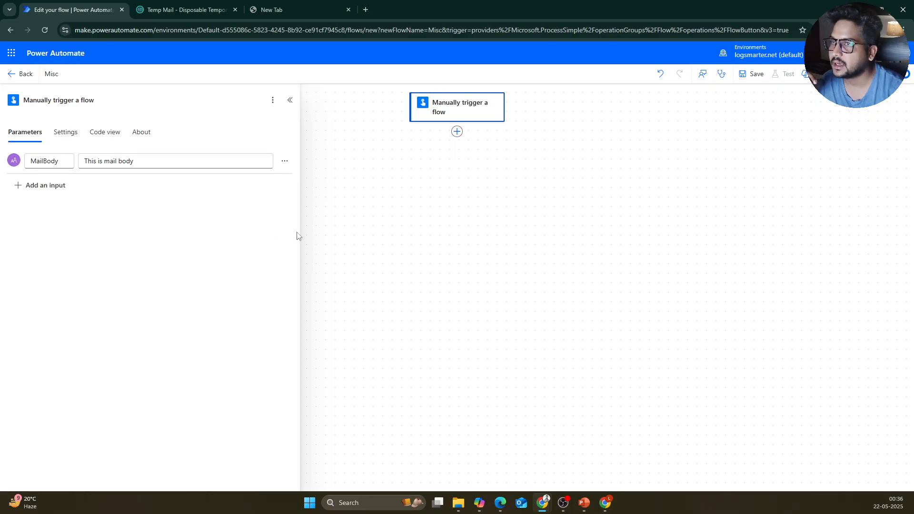
Step: Search 'send email' and add Gmail's Send email (V2) action below the manual trigger
click(457, 130)
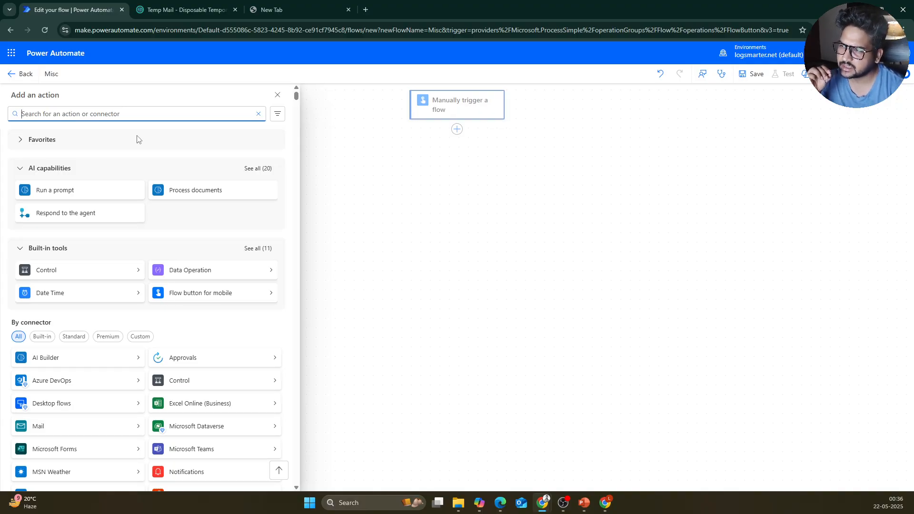
text(gmail)
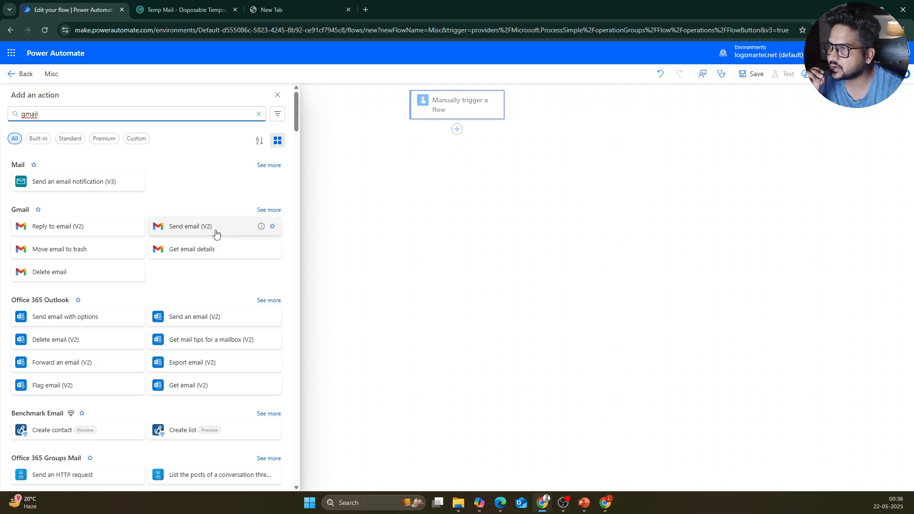
drag(218, 230, 444, 179)
click(354, 249)
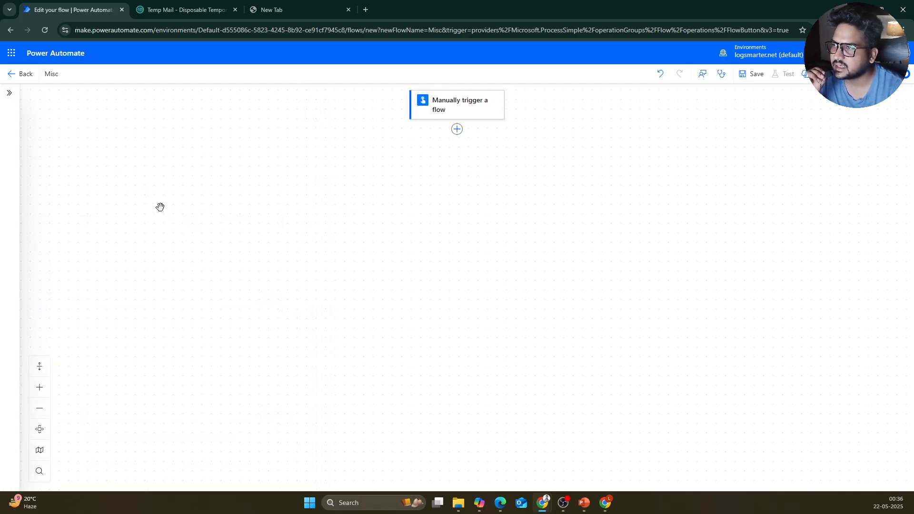
click(8, 92)
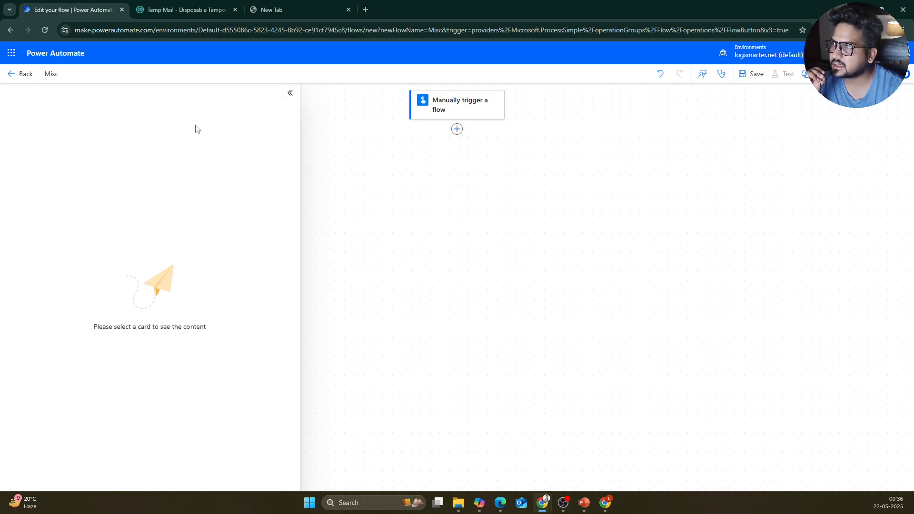
click(456, 129)
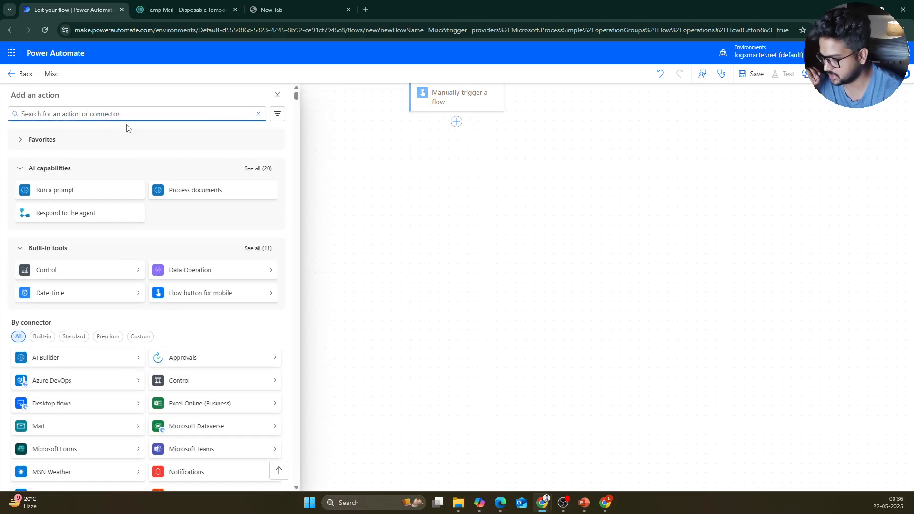
text(send)
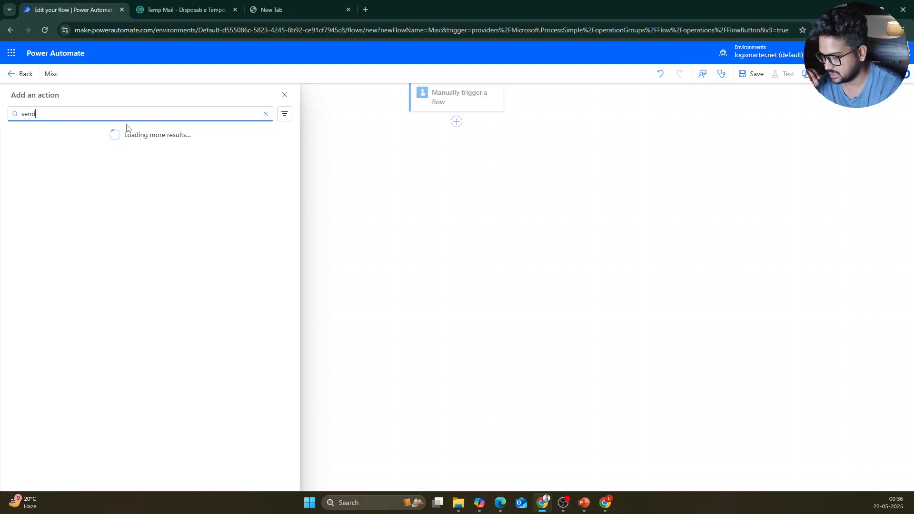
text( email)
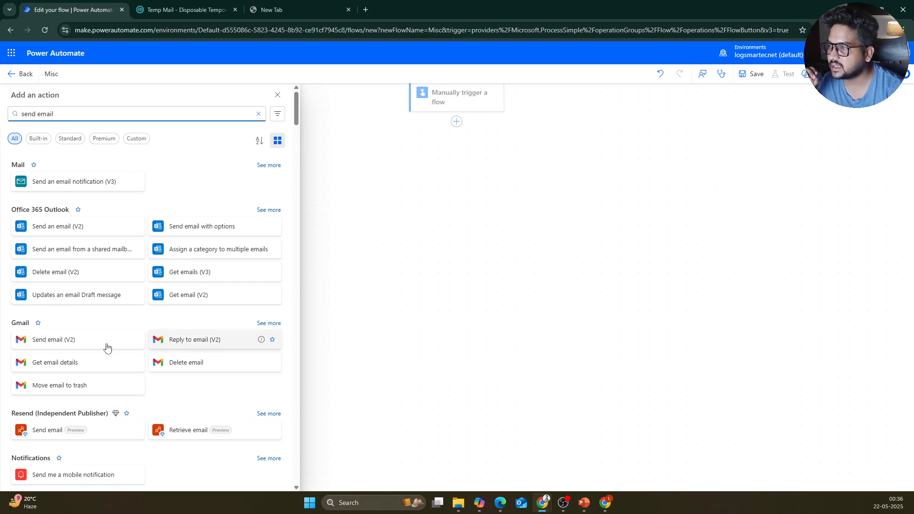
click(54, 339)
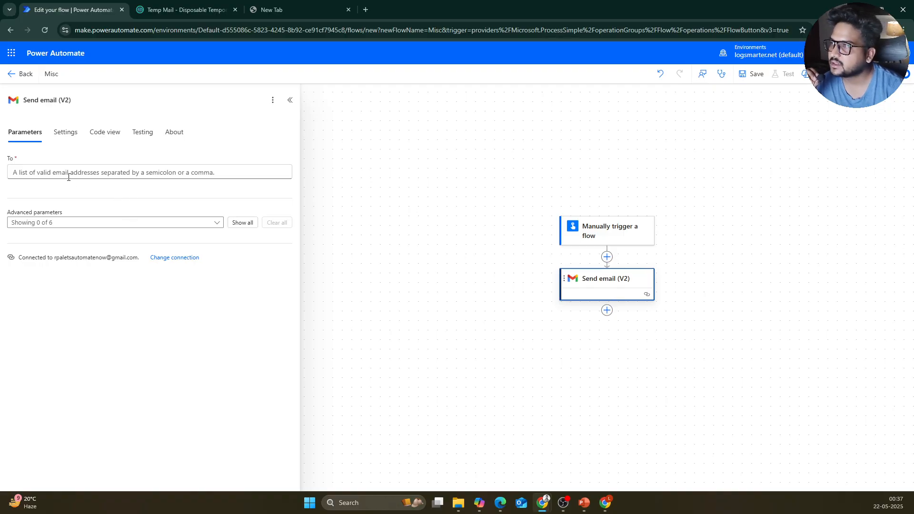
Step: Enter the recipient's Gmail address in the Send email (V2) To field
click(69, 174)
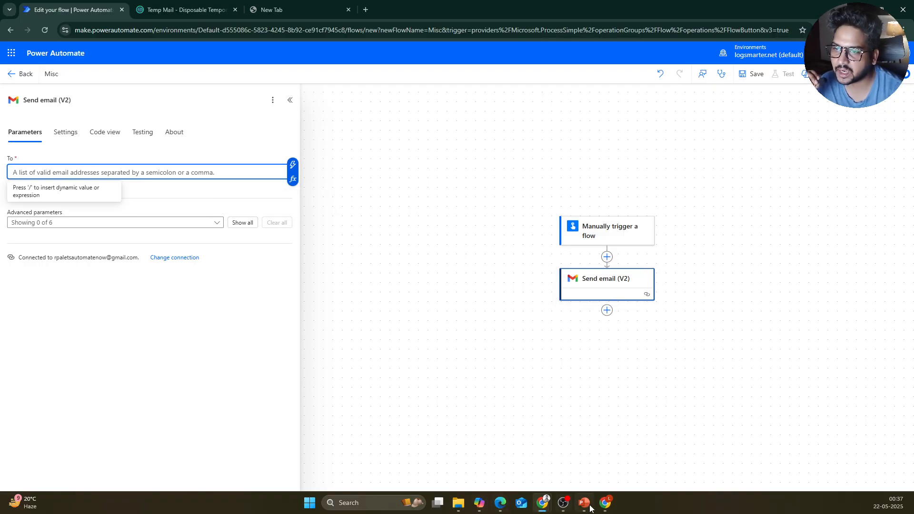
mouse_move(608, 508)
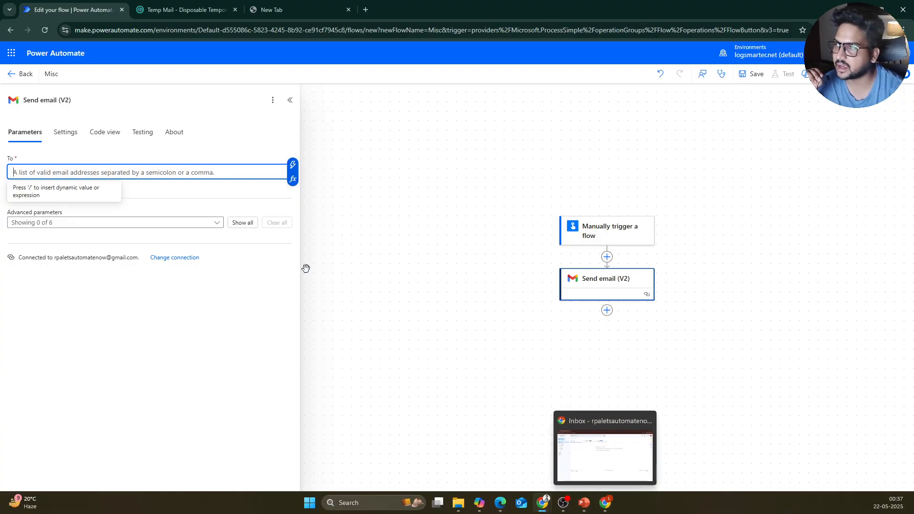
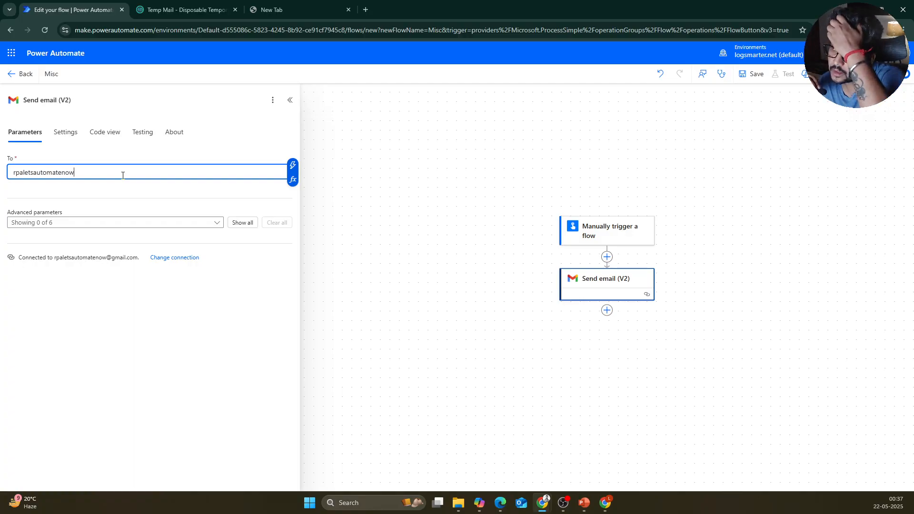
click(127, 210)
click(151, 170)
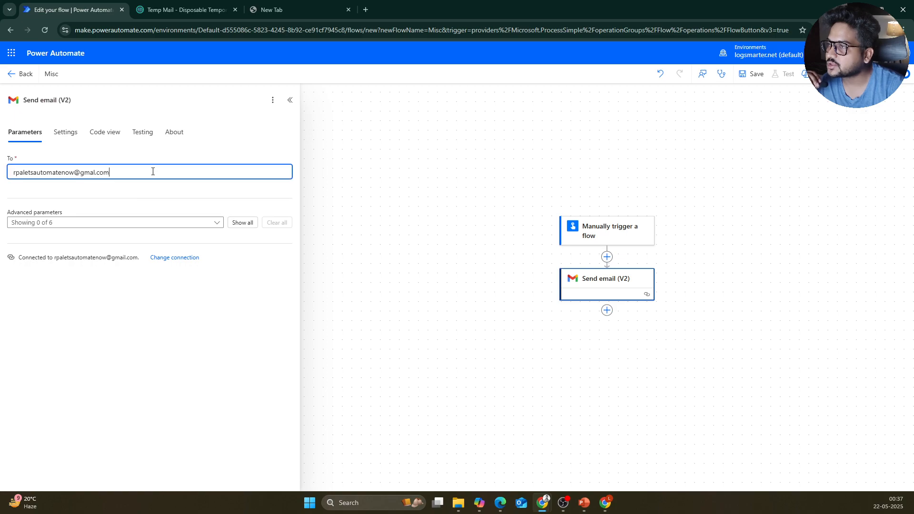
click(158, 197)
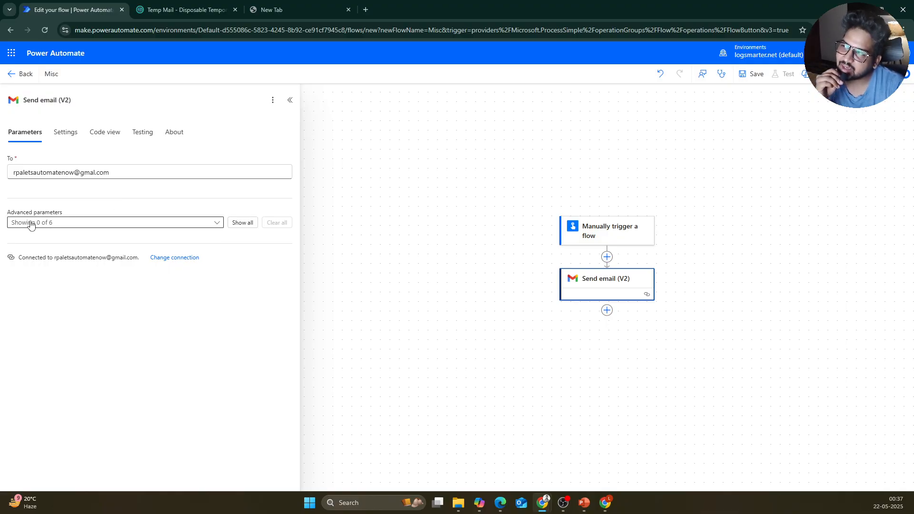
Step: Add Subject, Body and Importance fields to the email step, removing CC
click(103, 225)
click(22, 262)
click(22, 262)
click(39, 314)
click(36, 327)
click(61, 293)
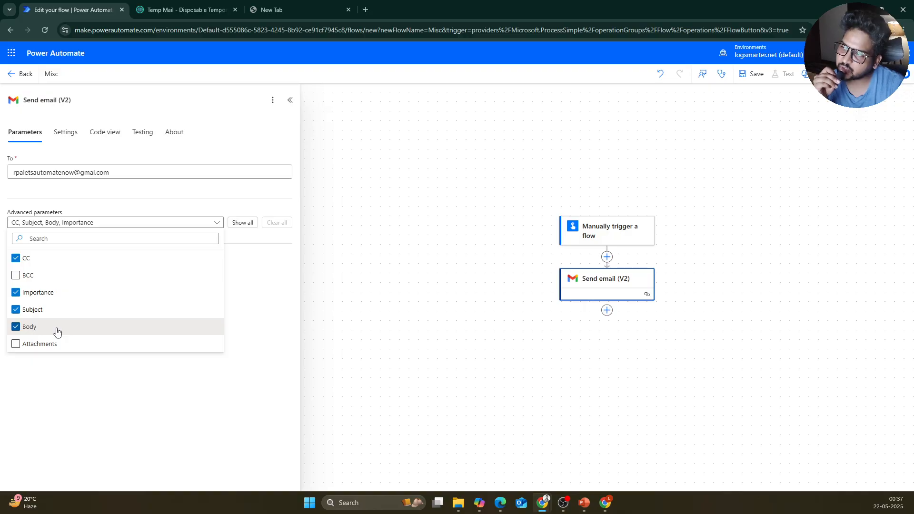
click(274, 300)
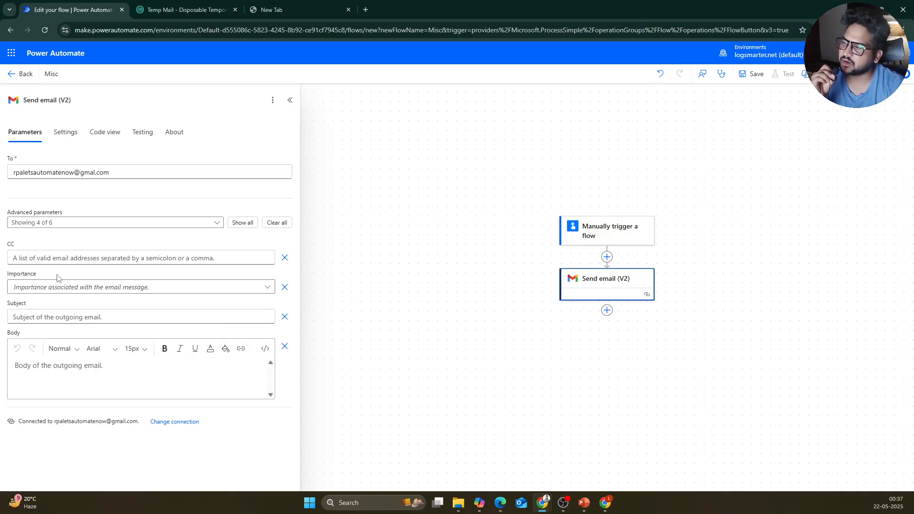
click(50, 262)
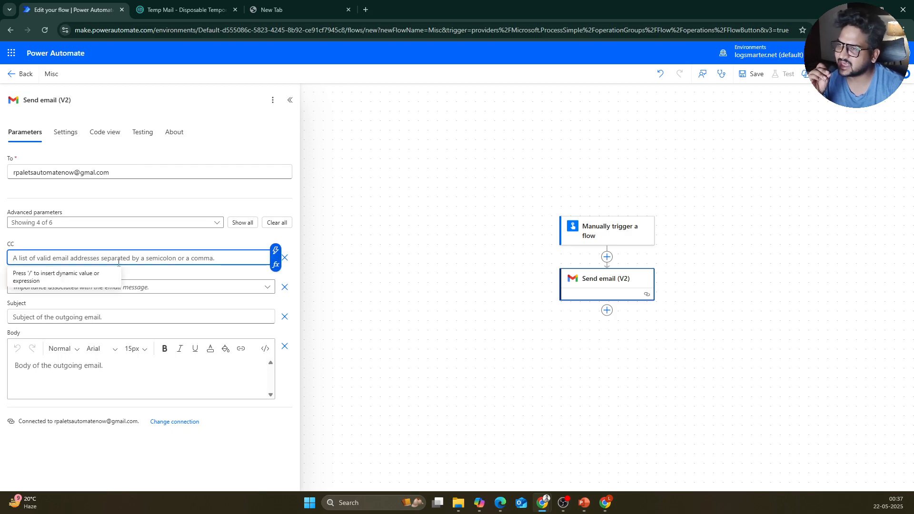
click(285, 257)
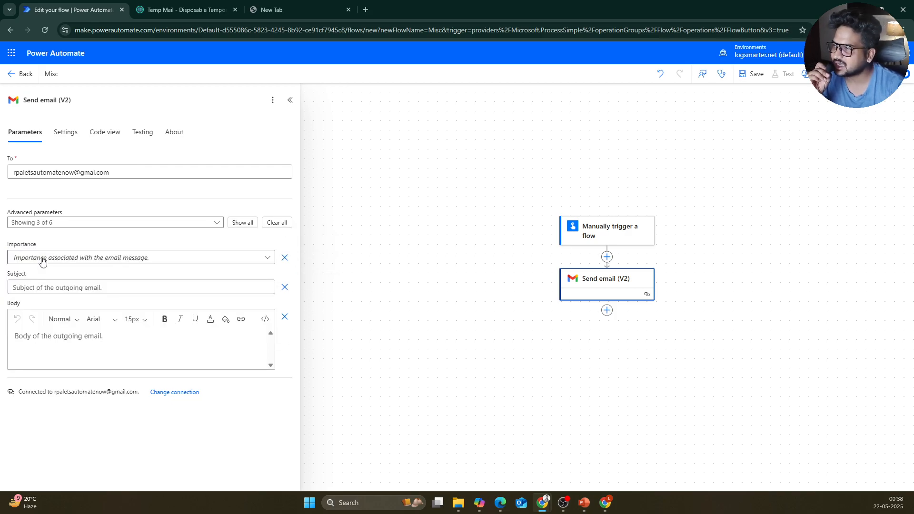
Step: Set the email Importance to High and the Subject to 'Demo'
click(42, 257)
click(46, 274)
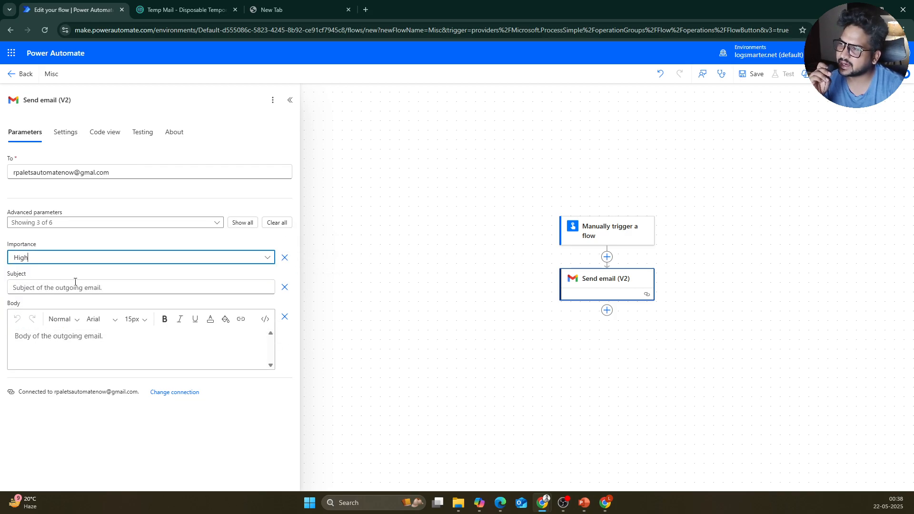
click(74, 288)
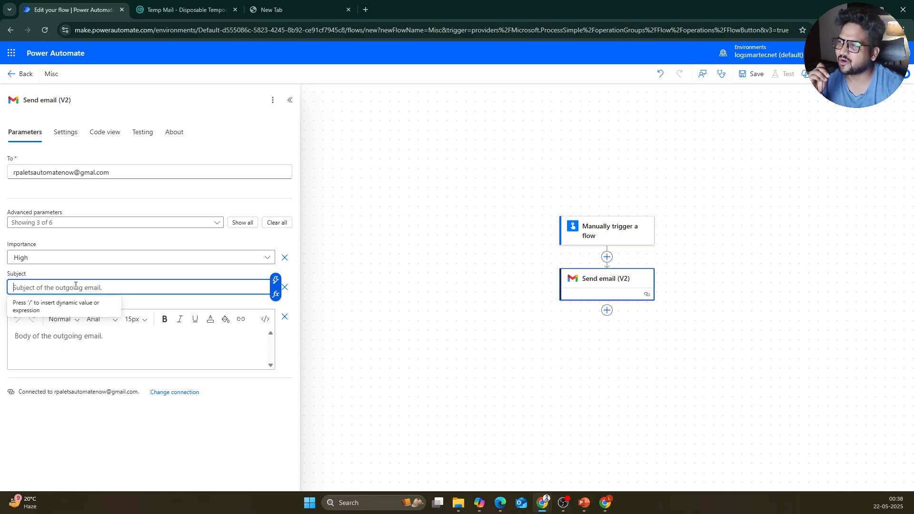
text(De)
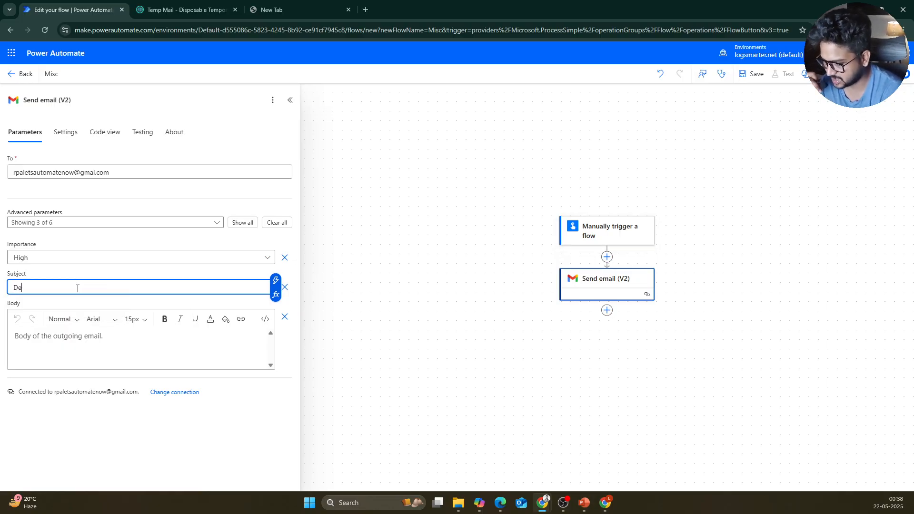
text(mo)
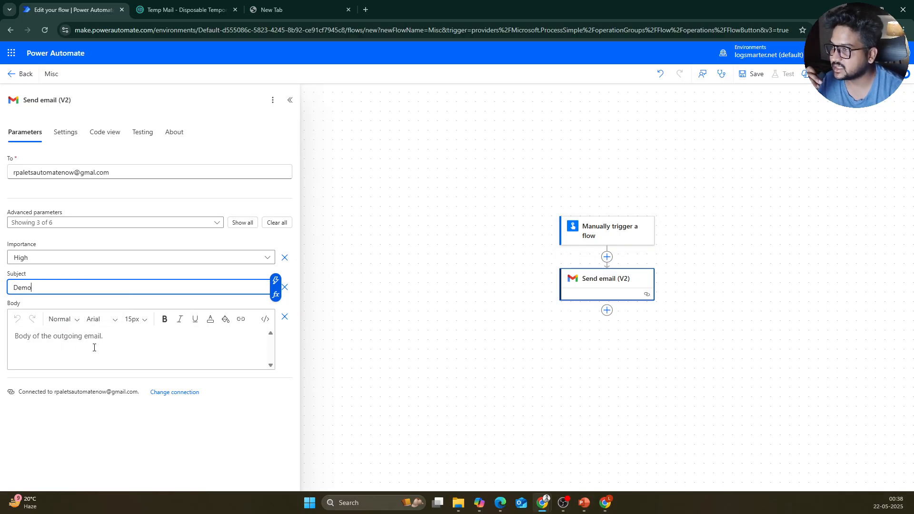
click(94, 346)
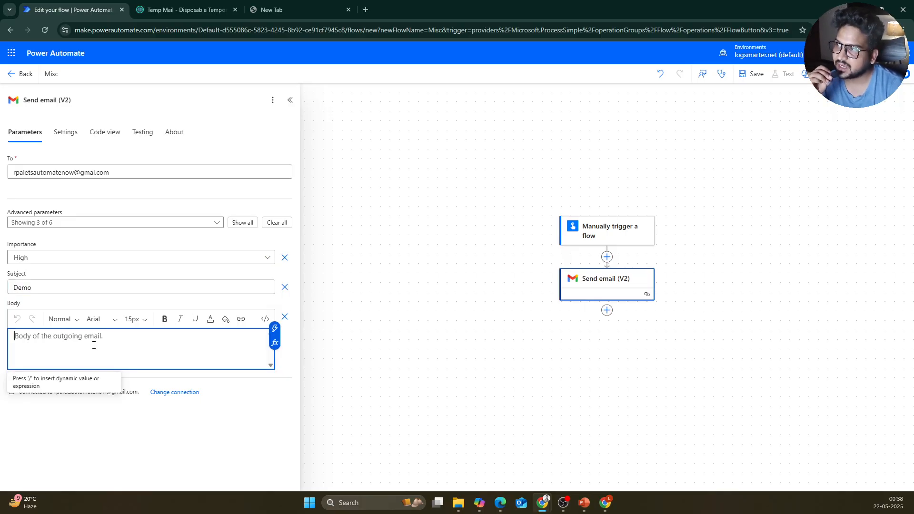
Step: Enter 'Test mail' as the Send email (V2) body and save the Misc flow
click(636, 235)
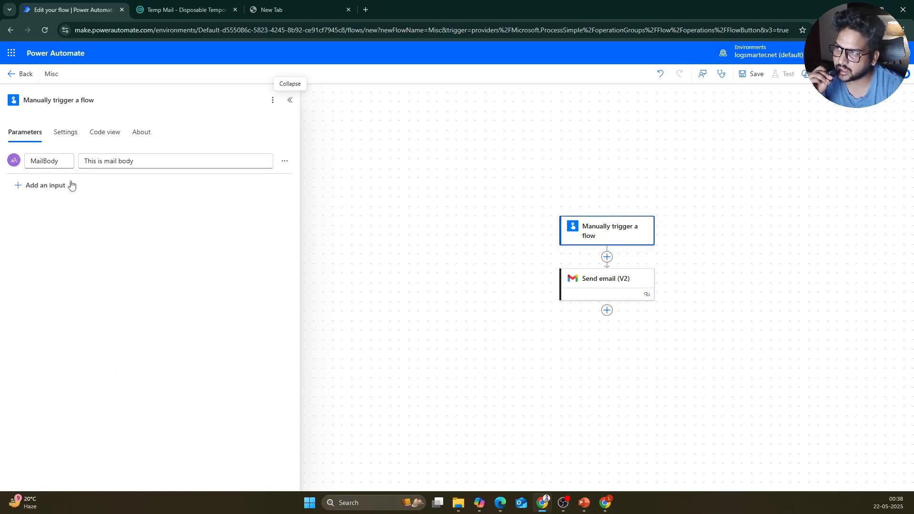
click(591, 288)
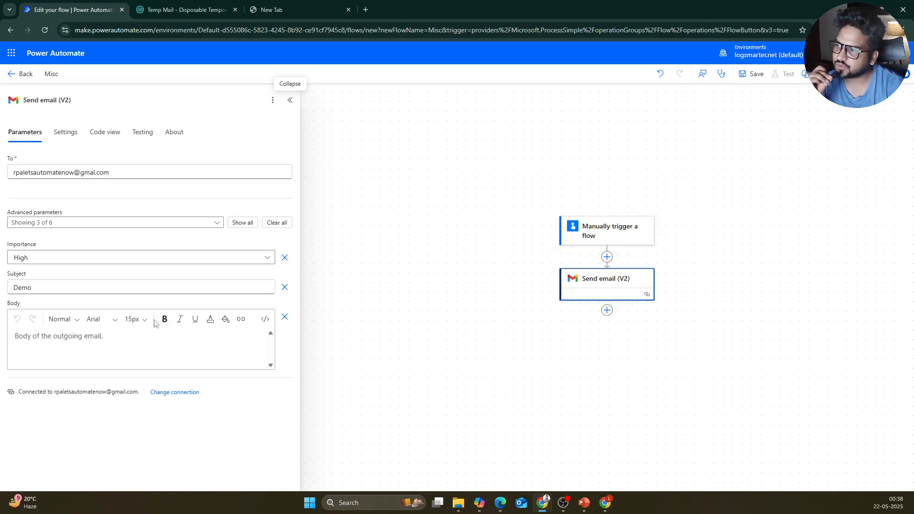
click(122, 341)
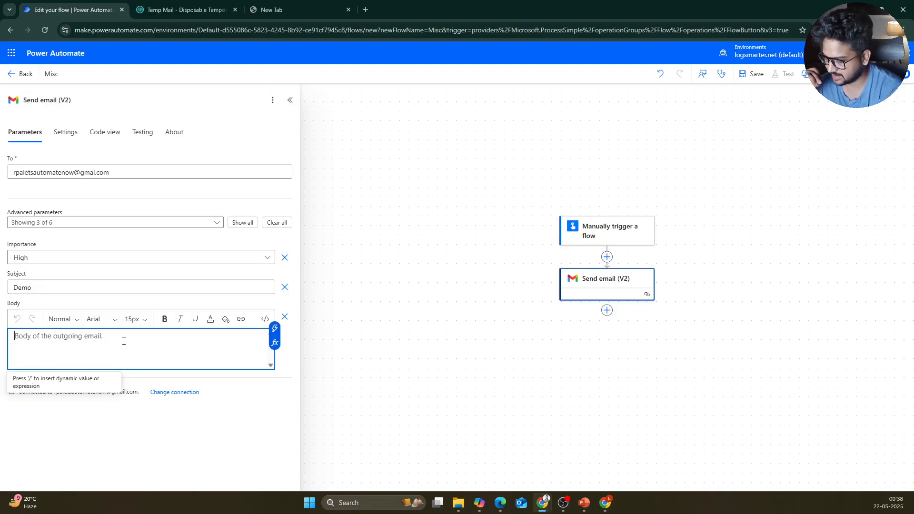
text(Test mail)
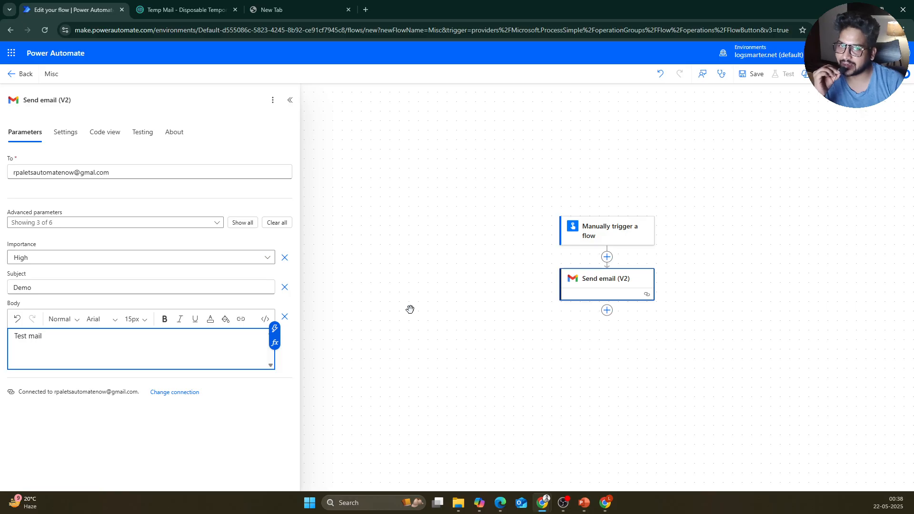
click(751, 74)
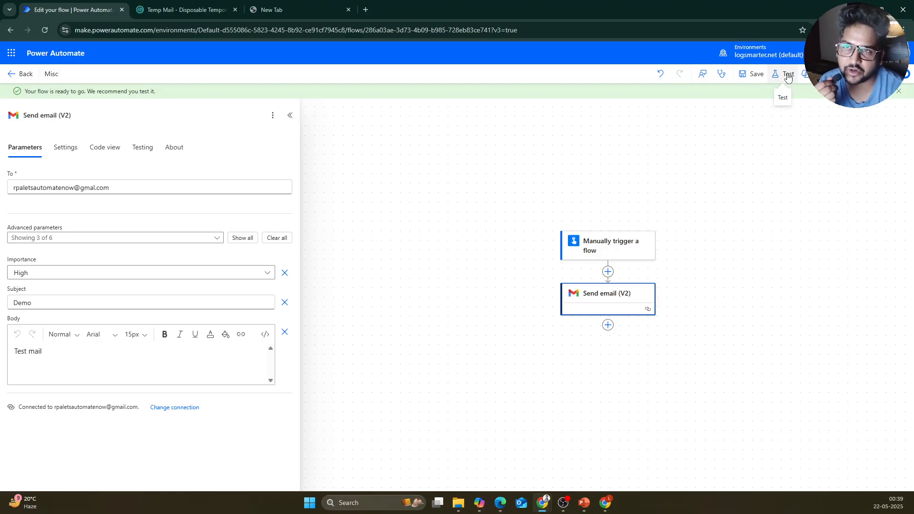
click(788, 76)
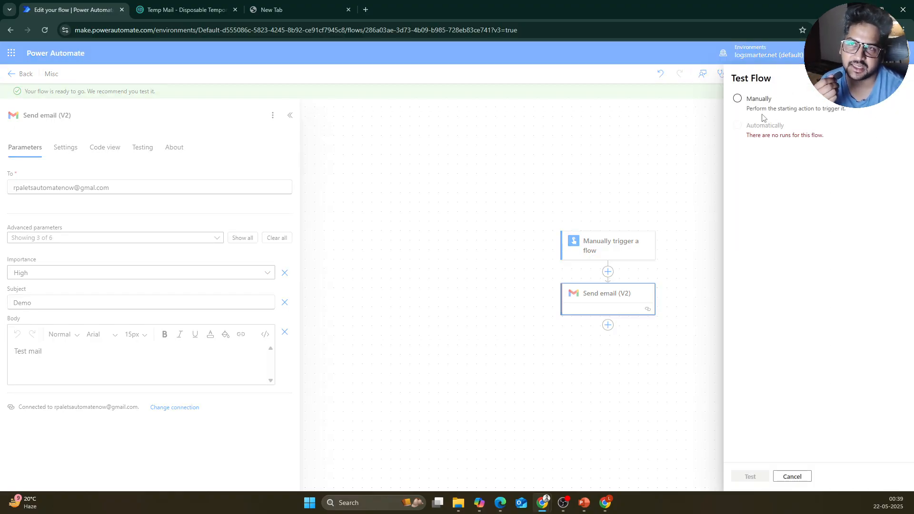
click(766, 111)
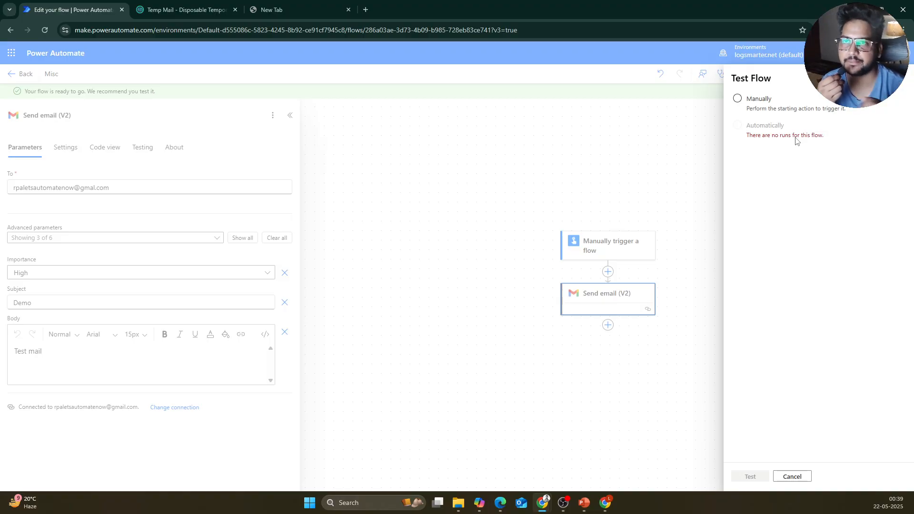
click(765, 98)
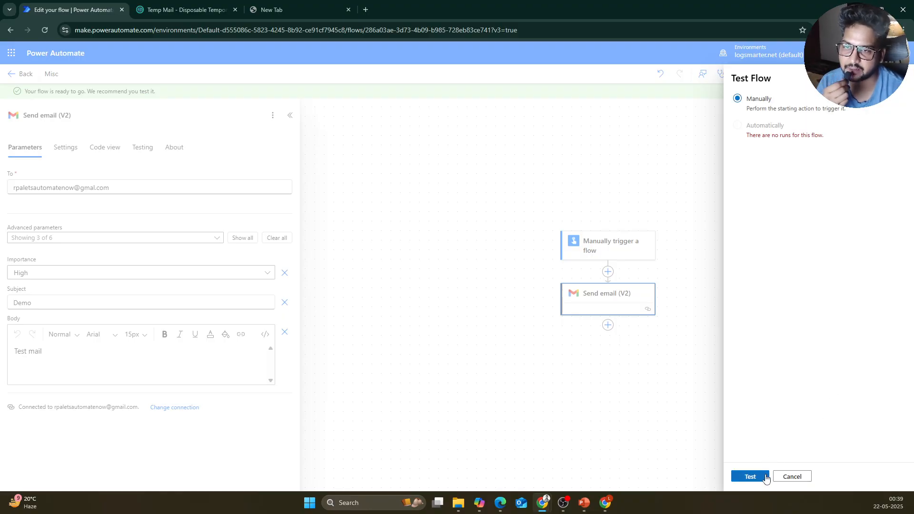
click(750, 476)
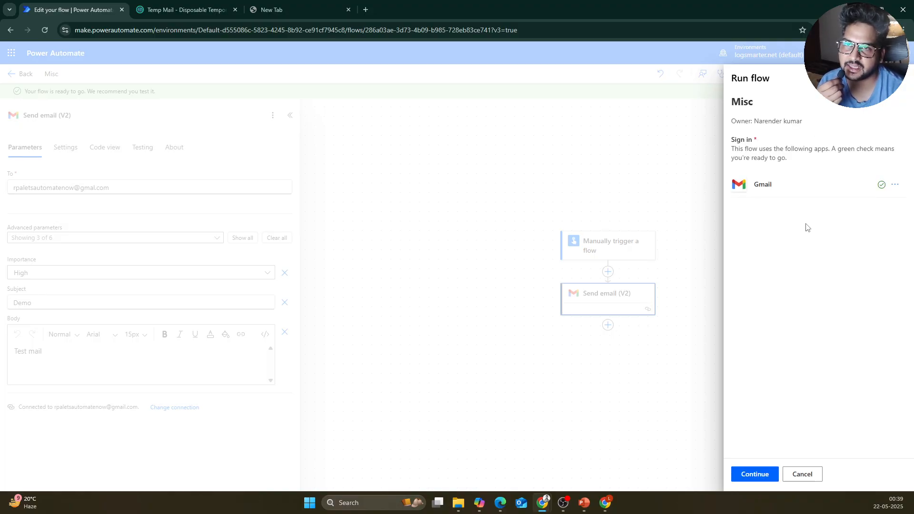
click(755, 474)
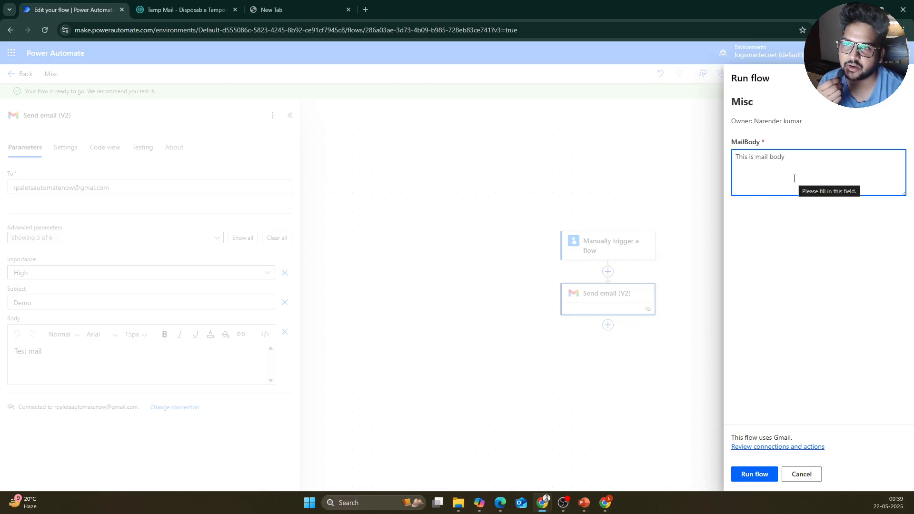
click(747, 476)
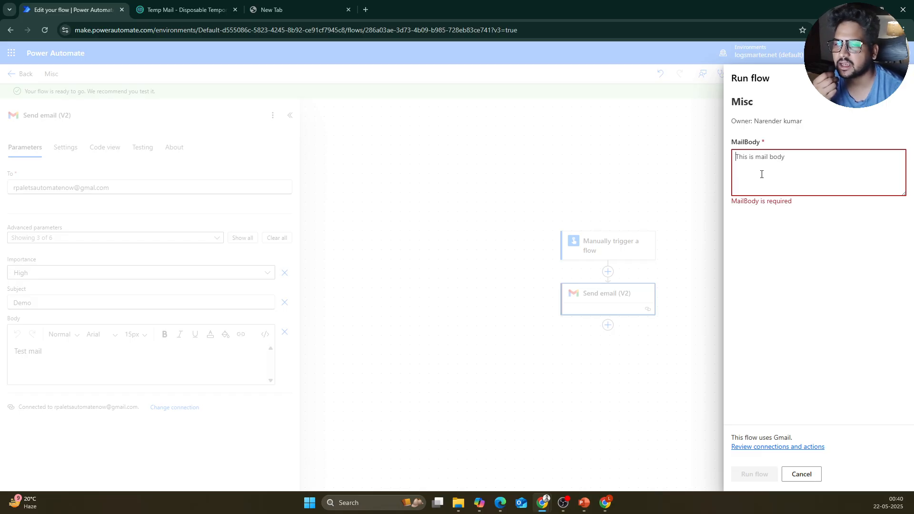
click(606, 245)
click(607, 245)
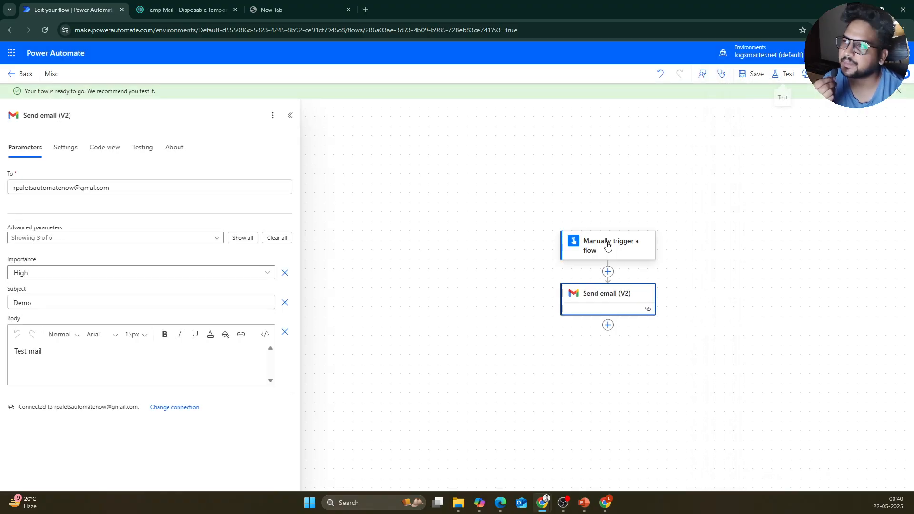
Step: Test the Misc flow manually, submitting MailBody 'test' and running the flow
click(606, 245)
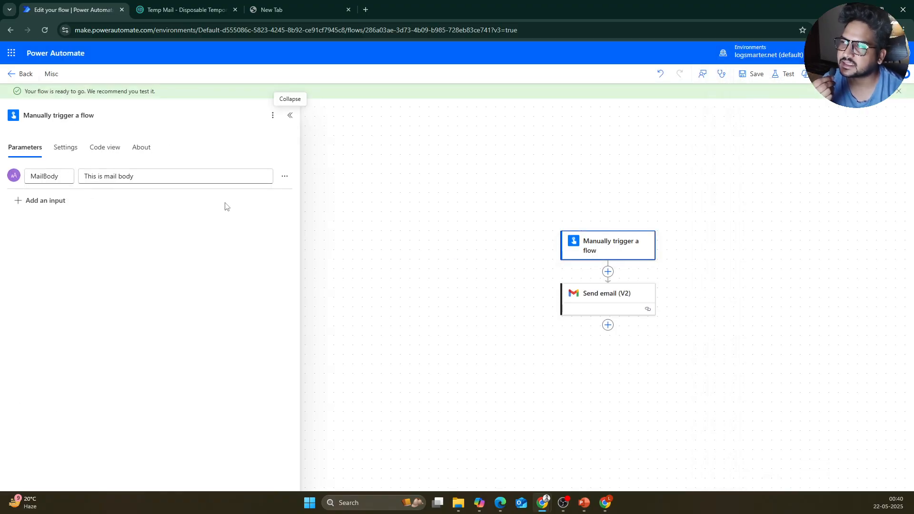
mouse_move(608, 504)
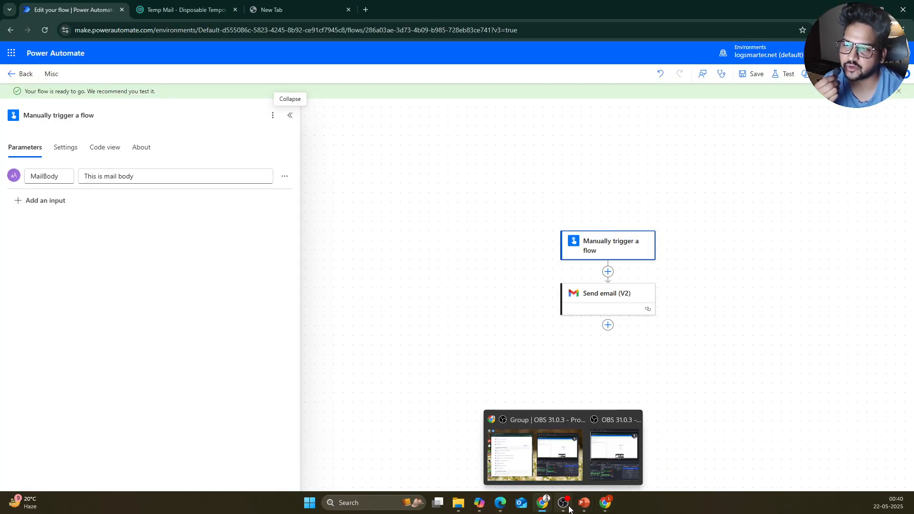
click(634, 306)
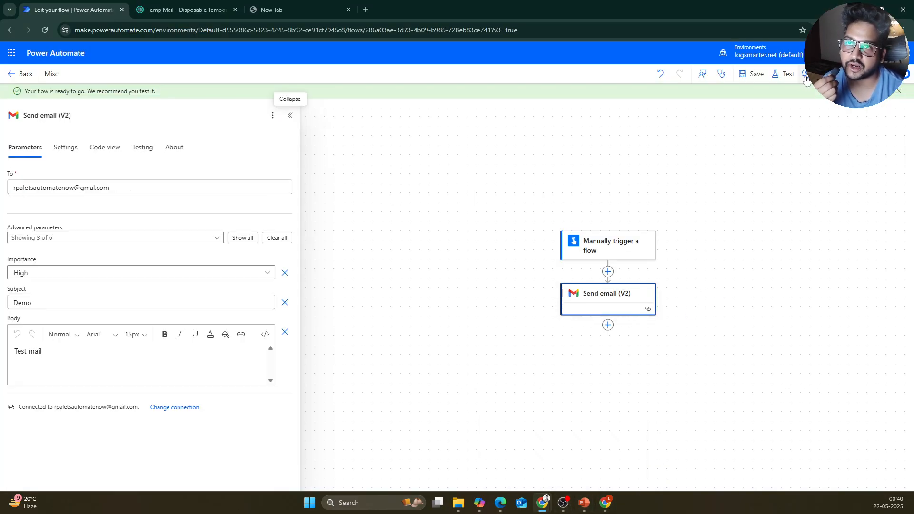
click(784, 74)
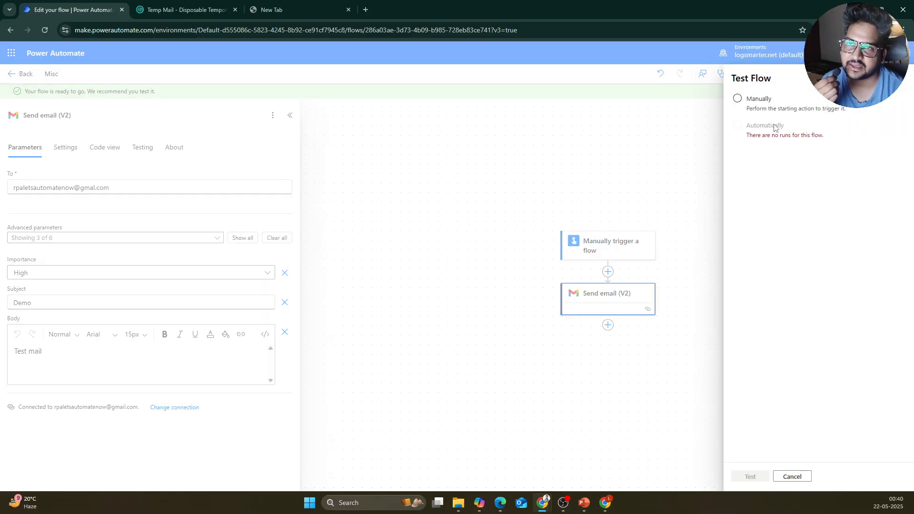
click(758, 109)
click(750, 477)
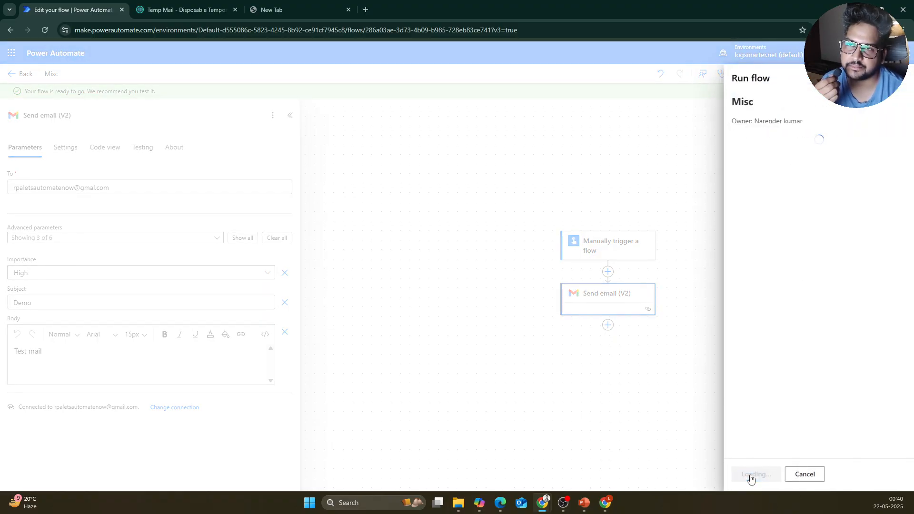
click(776, 183)
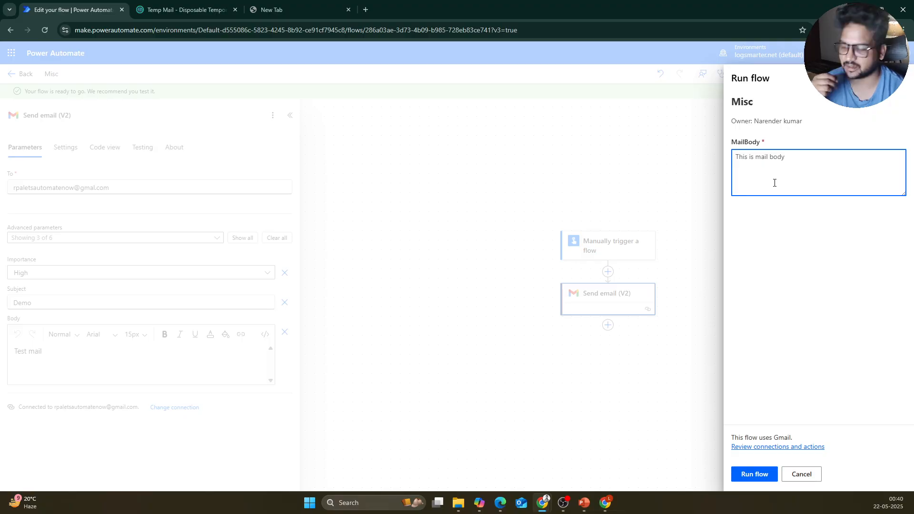
text(test)
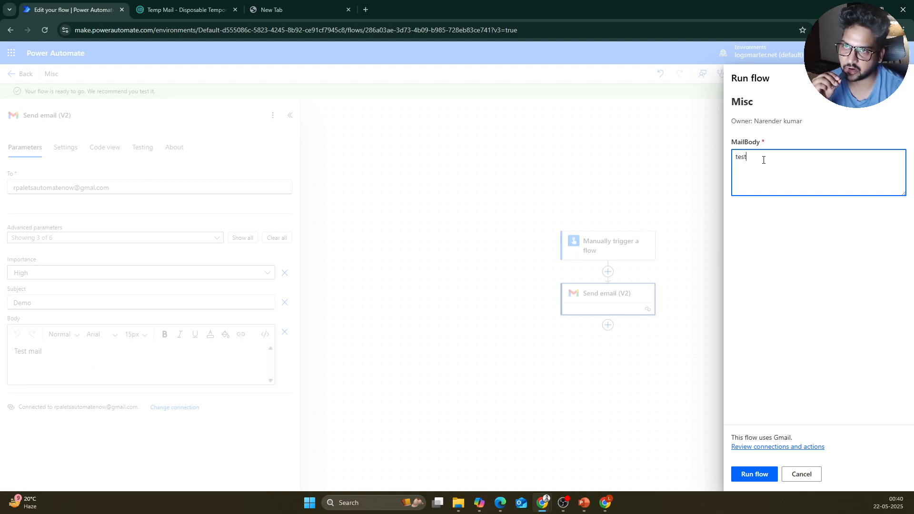
click(748, 474)
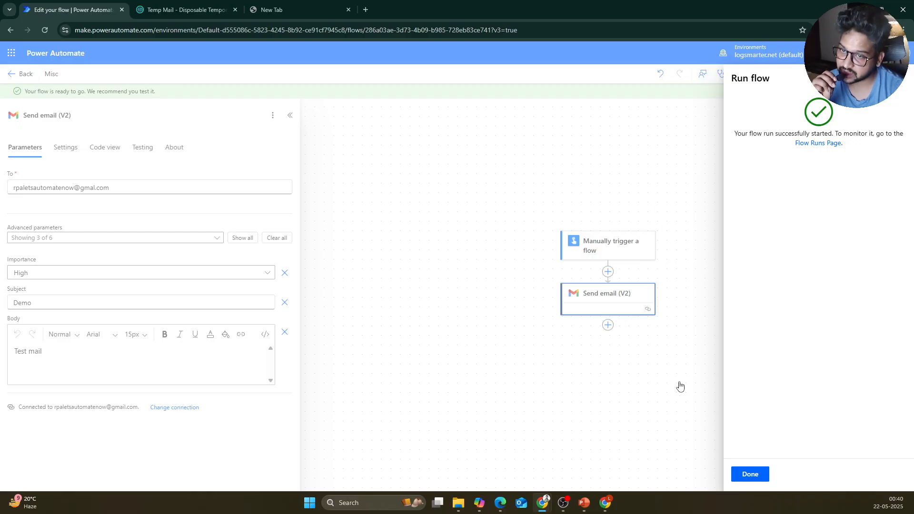
Step: Dismiss the run confirmation and check Gmail's Spam folder for the test email, then return to Inbox
click(743, 474)
click(610, 504)
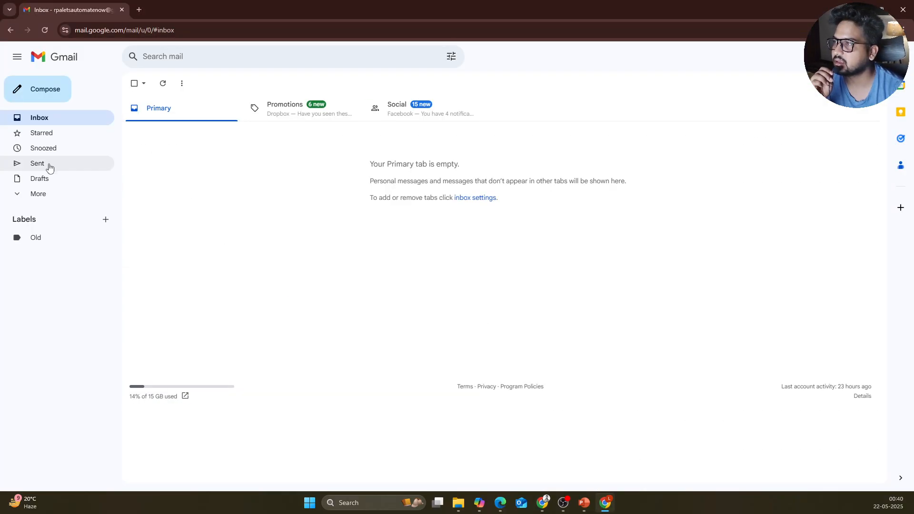
click(44, 195)
click(69, 270)
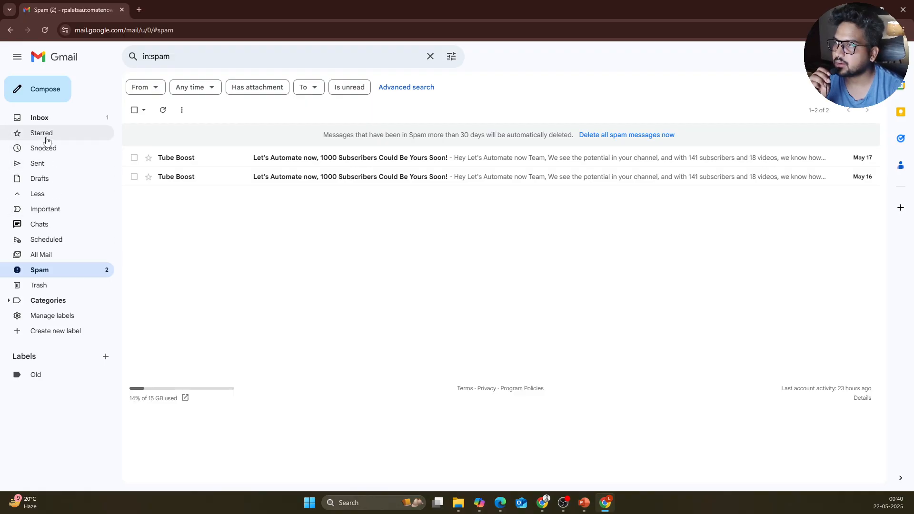
click(45, 118)
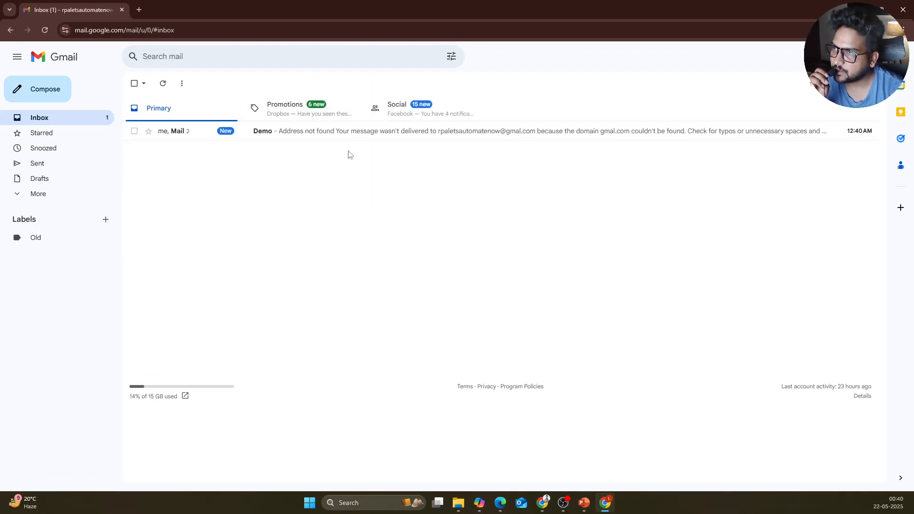
Step: Open the Demo thread, review its Test mail and Address not found bounce, and delete it
click(352, 137)
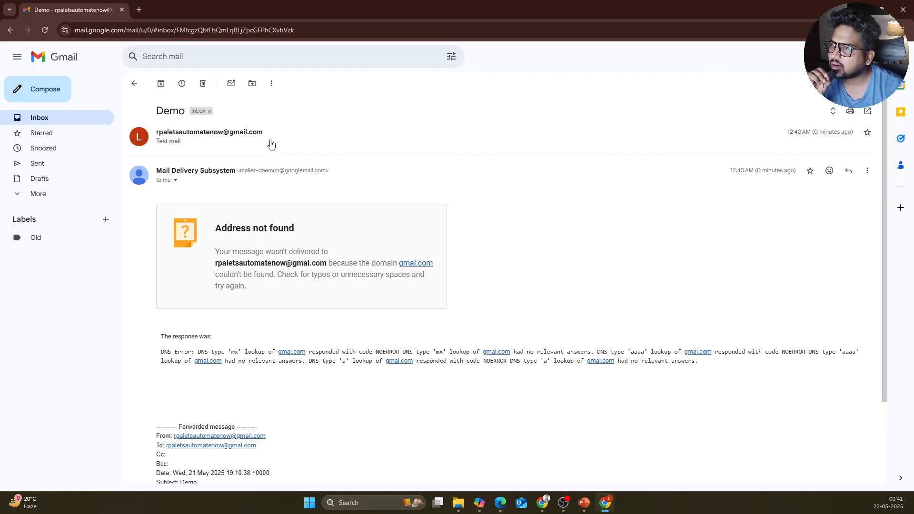
click(212, 145)
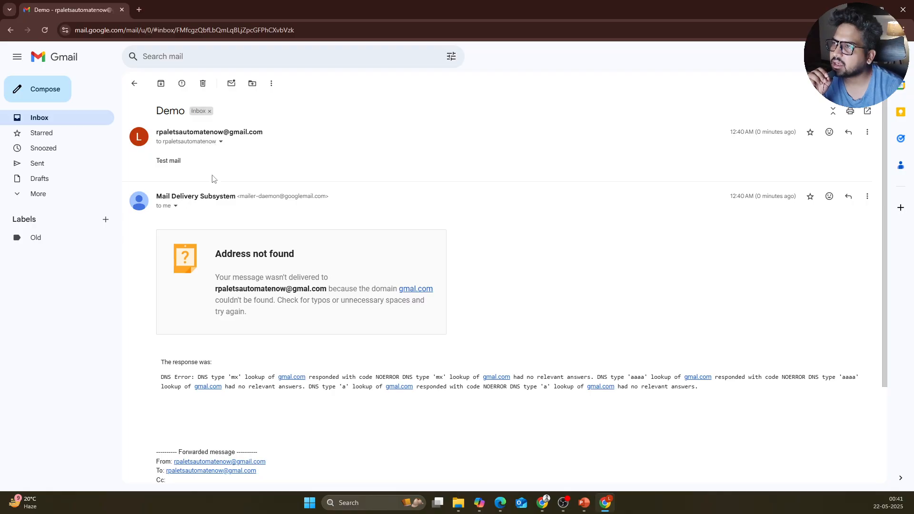
mouse_move(609, 499)
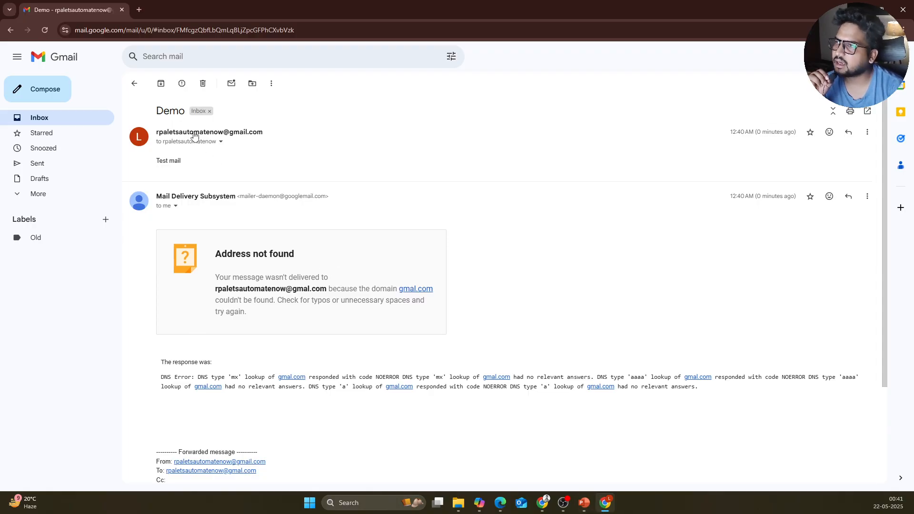
click(205, 86)
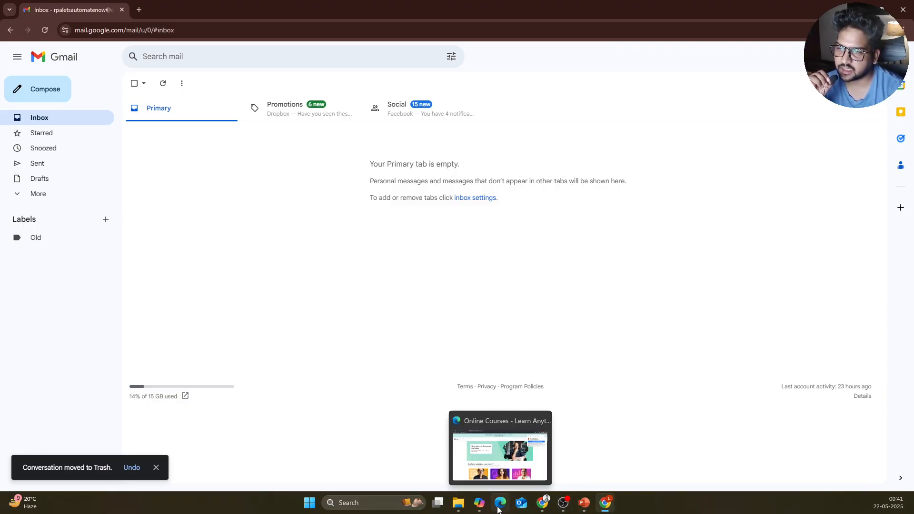
Step: Correct the recipient address from 'gmal' to 'gmail' and save the Misc flow
mouse_move(543, 503)
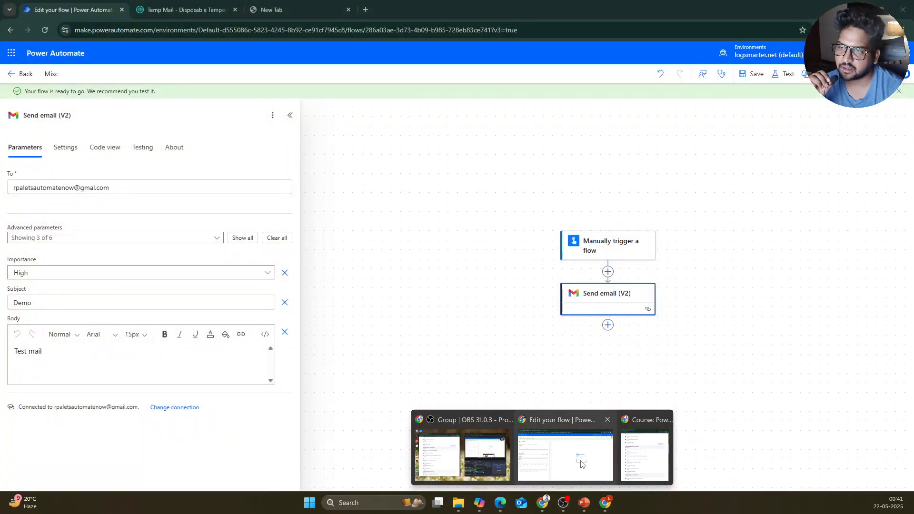
click(566, 455)
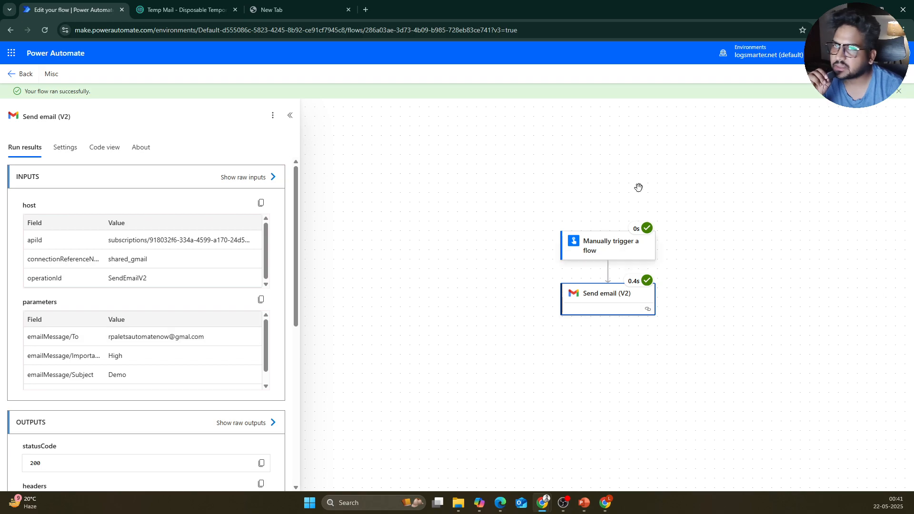
click(891, 74)
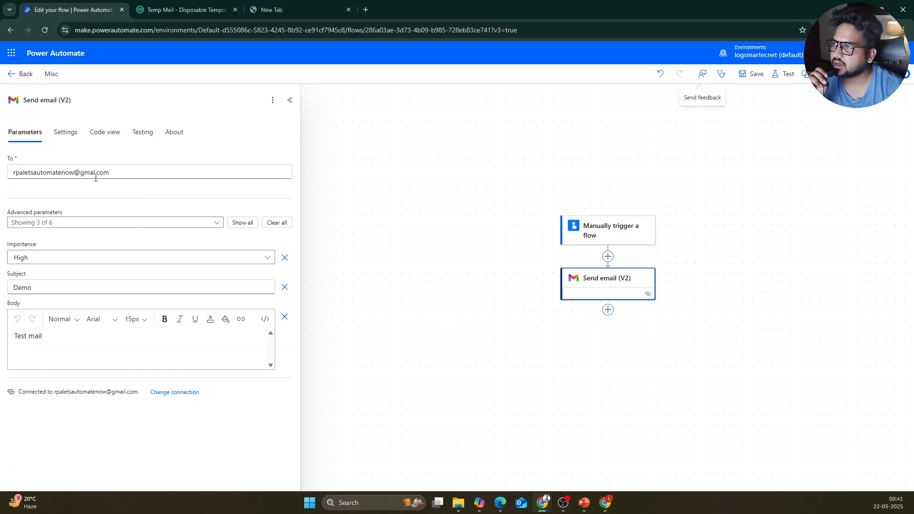
click(93, 173)
text(i)
drag(465, 172, 469, 169)
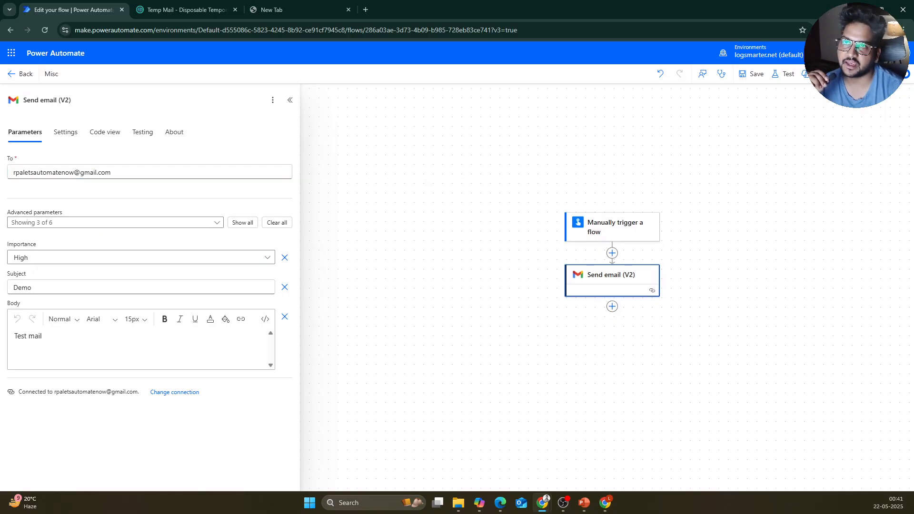
click(753, 74)
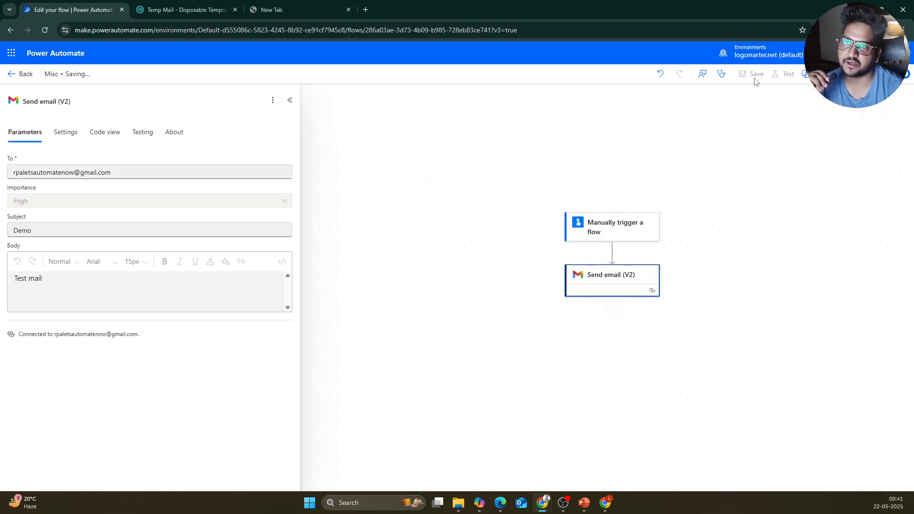
Step: Test the flow automatically, reusing the earlier run's trigger data
click(781, 74)
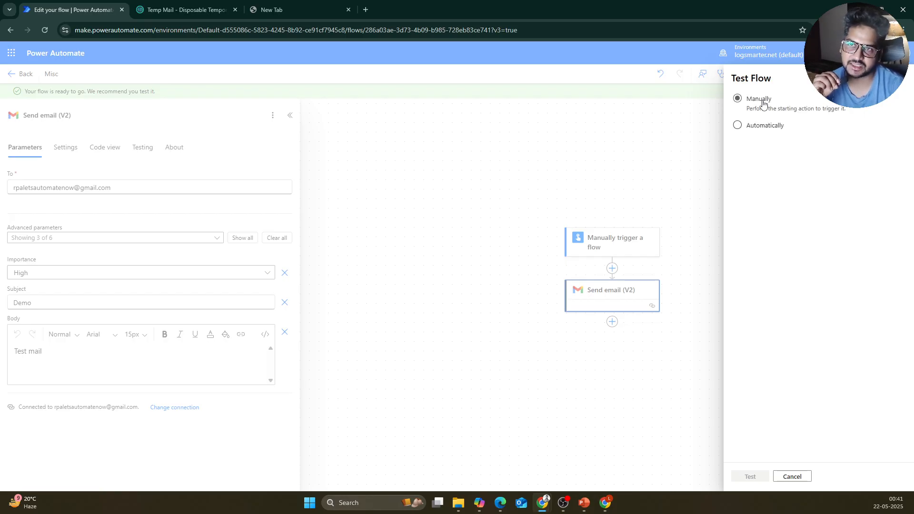
click(772, 130)
click(791, 142)
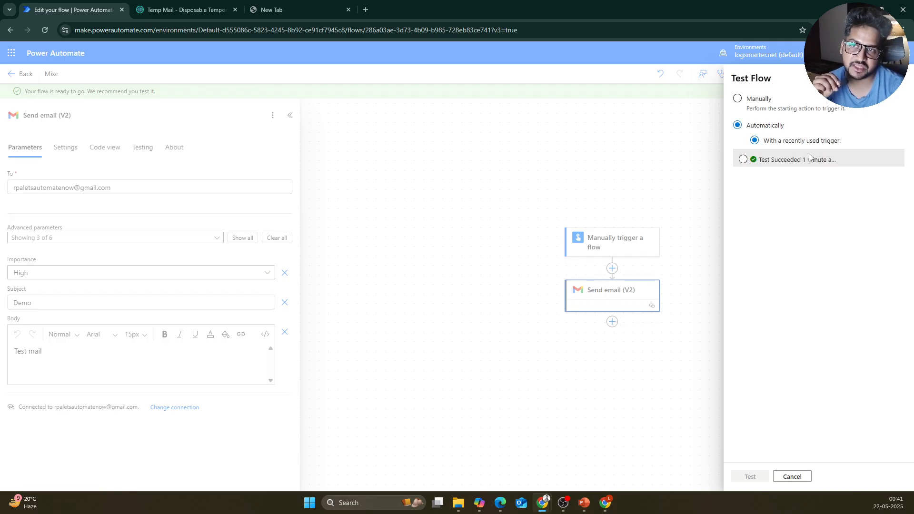
click(790, 169)
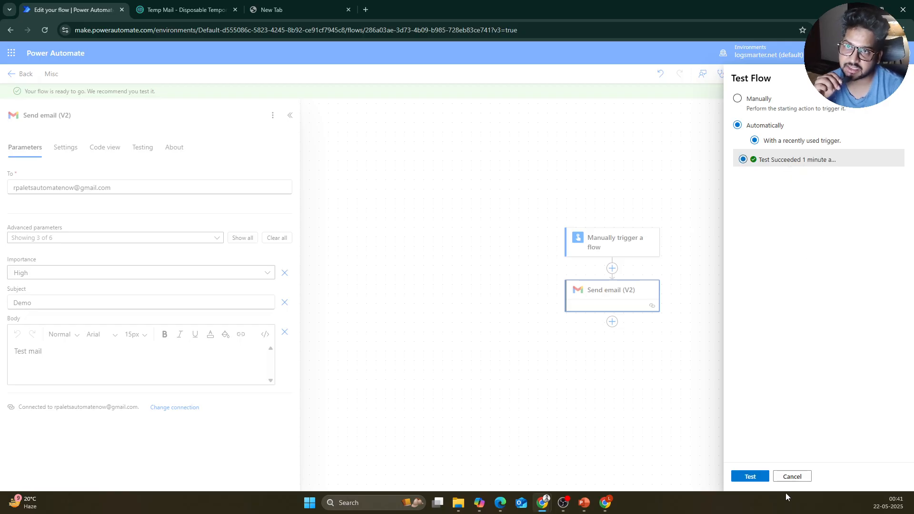
click(600, 307)
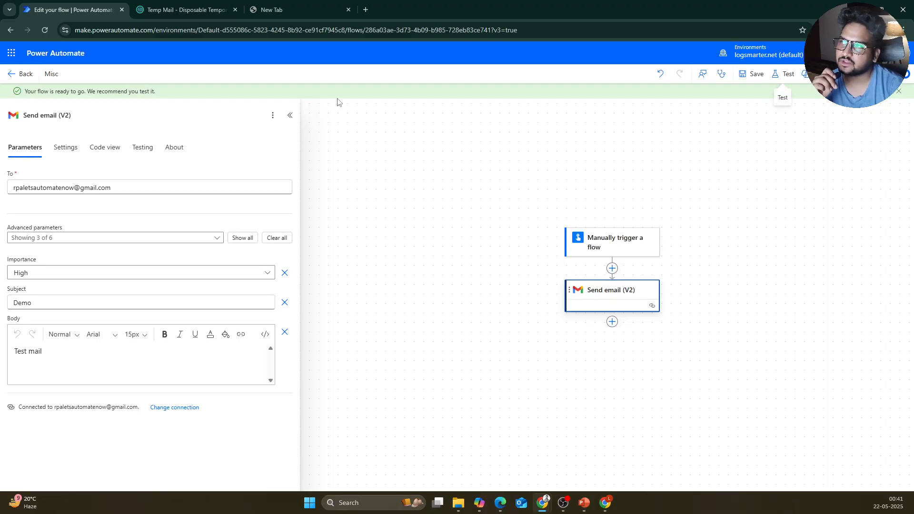
Step: Refresh Gmail, open the new Demo email reading 'Test mail', then return to the flow editor
mouse_move(605, 503)
click(607, 454)
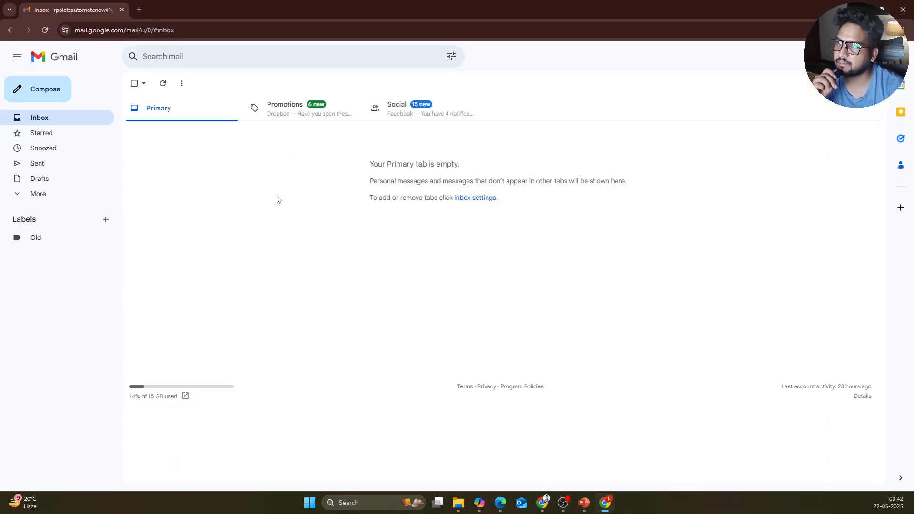
click(162, 83)
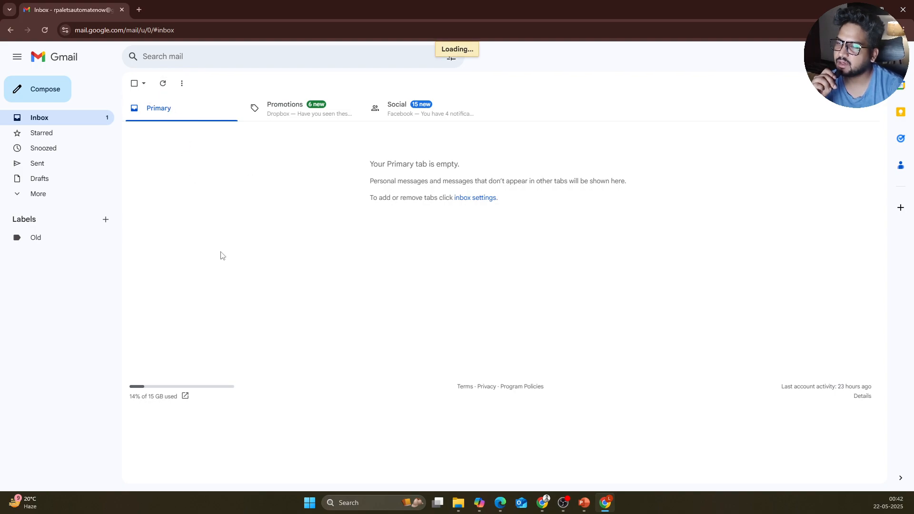
click(221, 136)
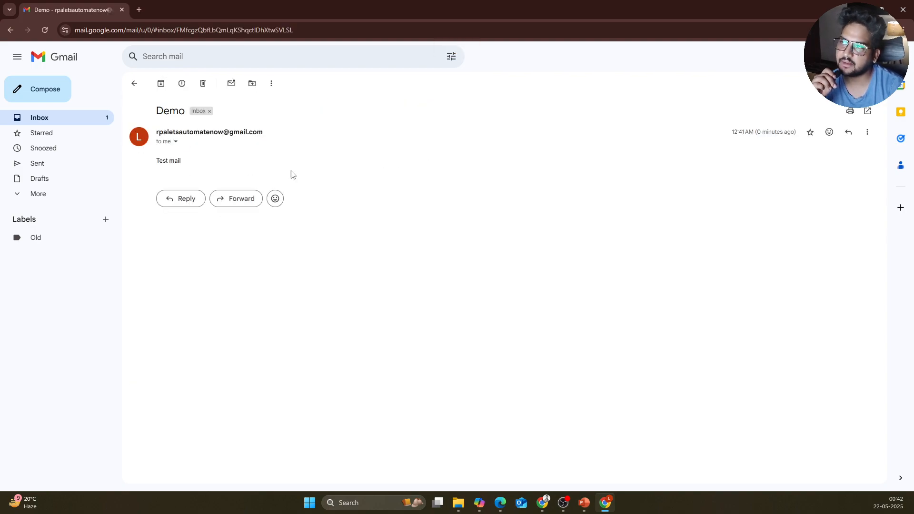
triple_click(179, 171)
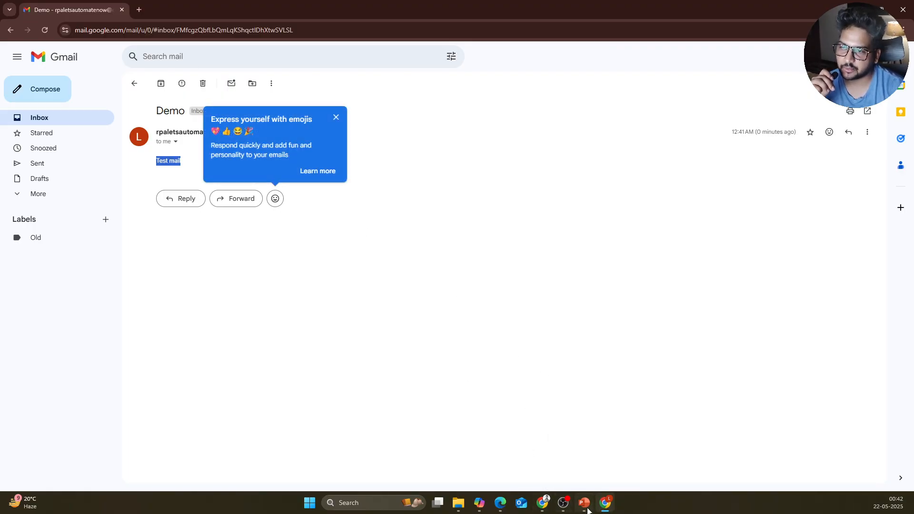
mouse_move(542, 504)
click(579, 460)
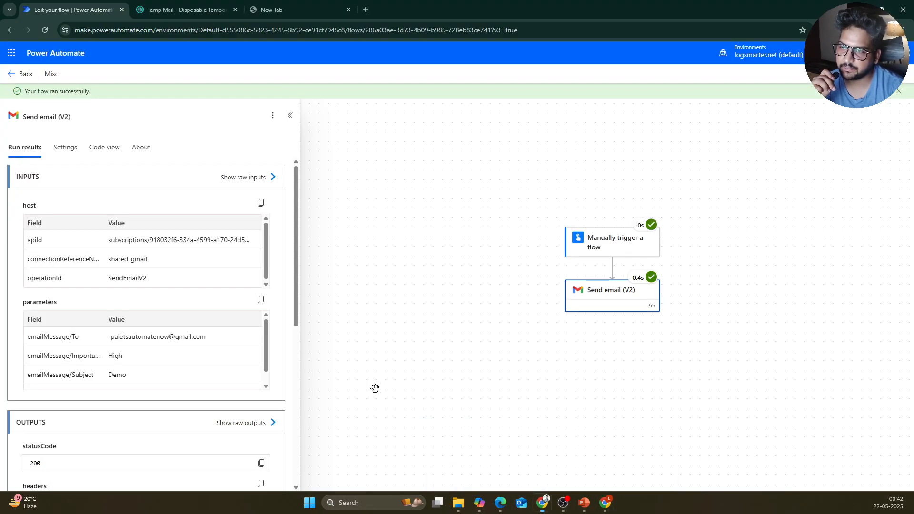
Step: Dismiss the success notice, check the MailBody input, and reopen the Send email (V2) settings
click(898, 92)
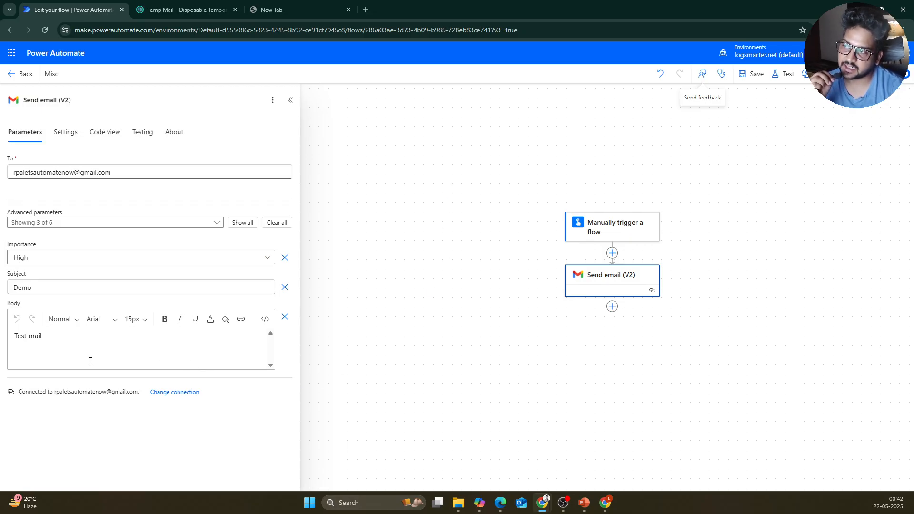
click(86, 346)
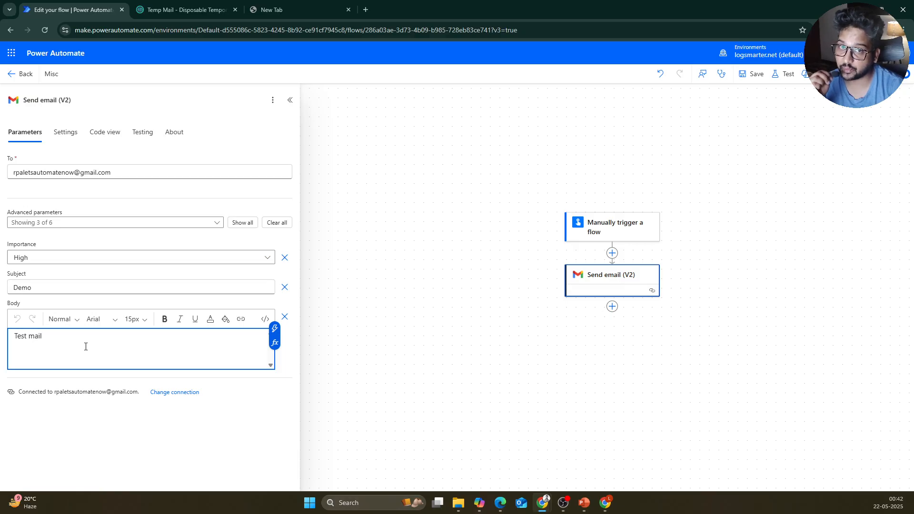
click(618, 237)
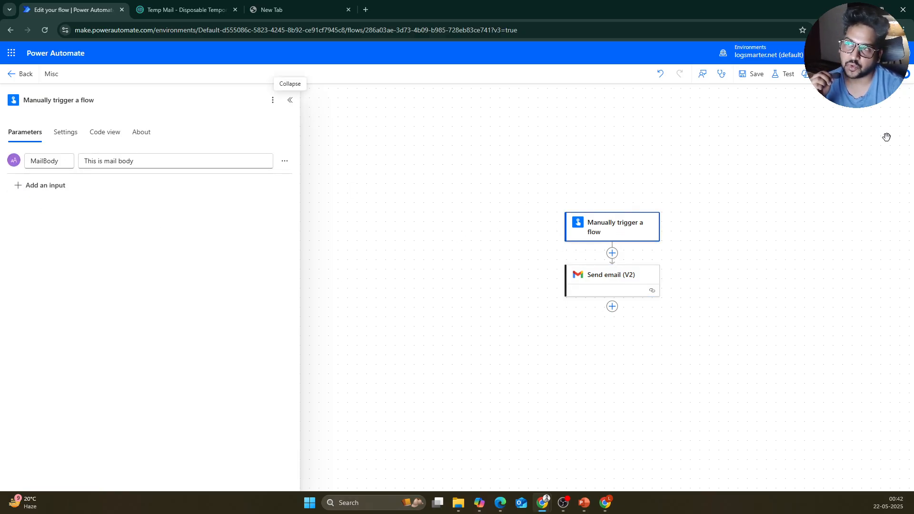
click(631, 286)
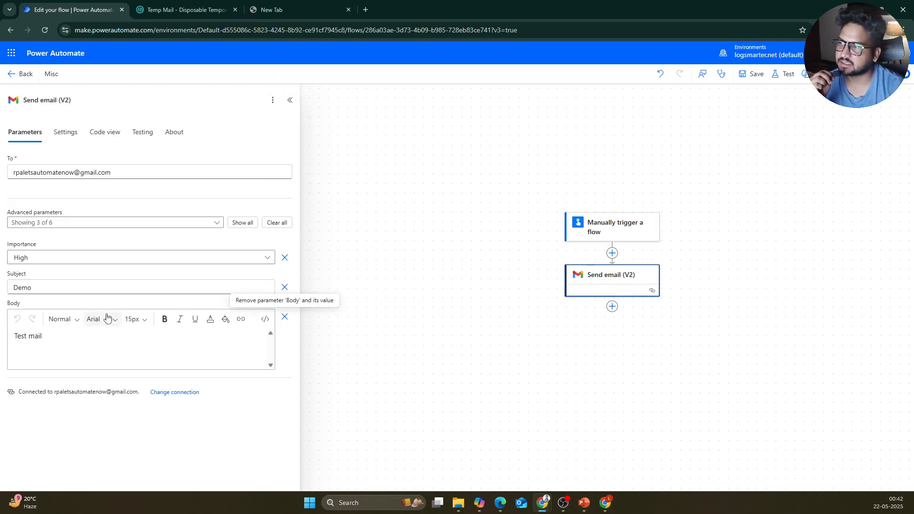
Step: Replace the email body's 'Test mail' text with the label 'Mail :'
click(26, 342)
key(ctrl+a)
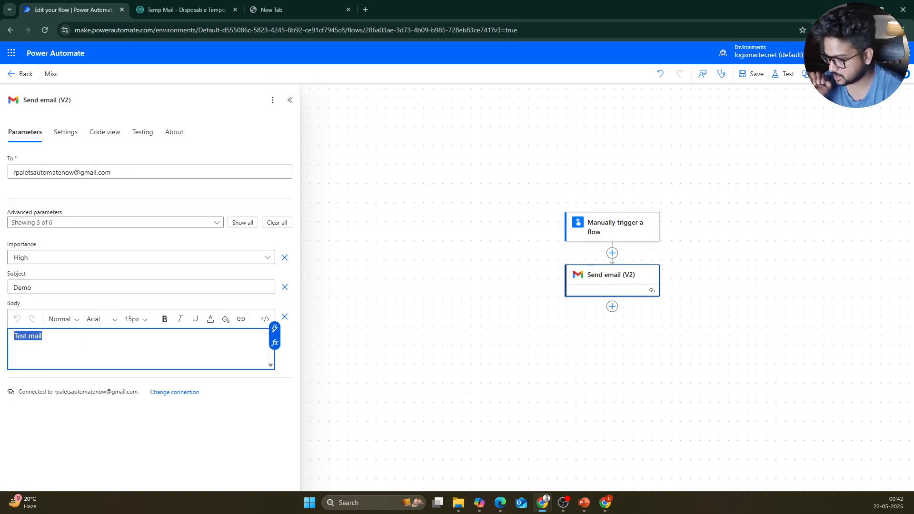
text(We )
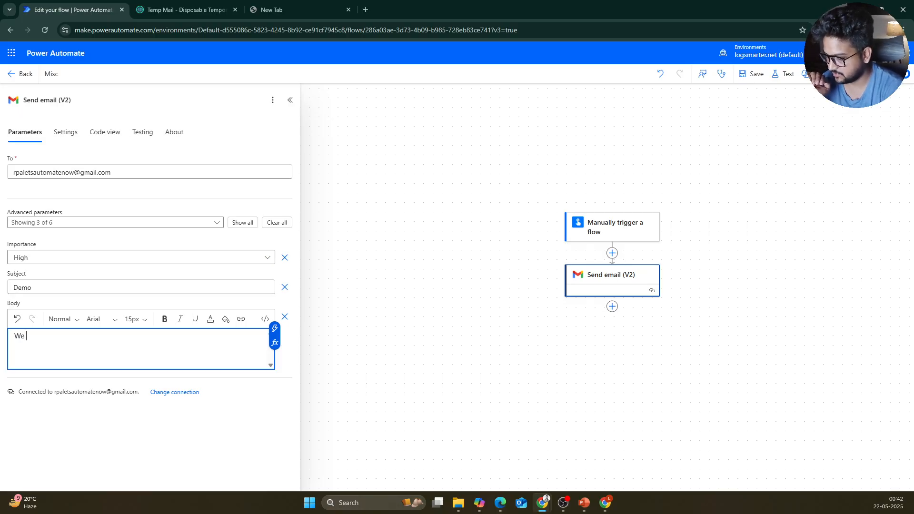
text(are )
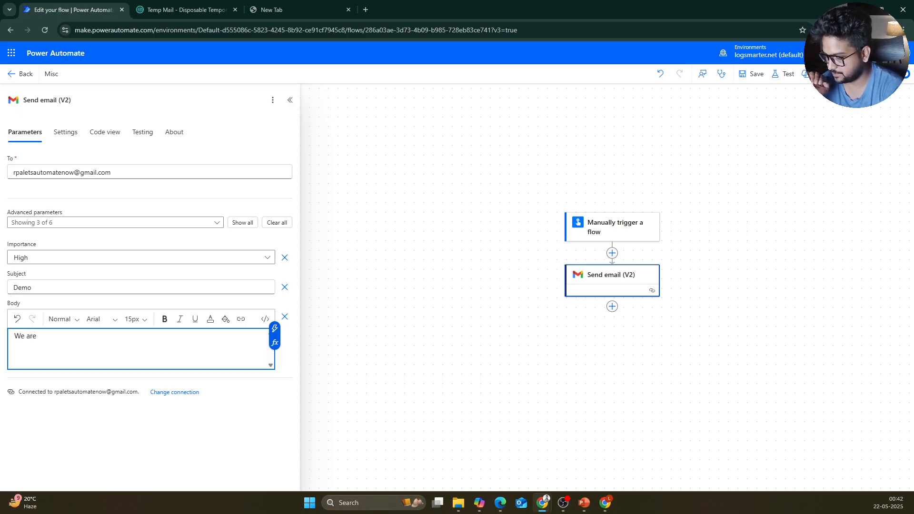
text(fetch)
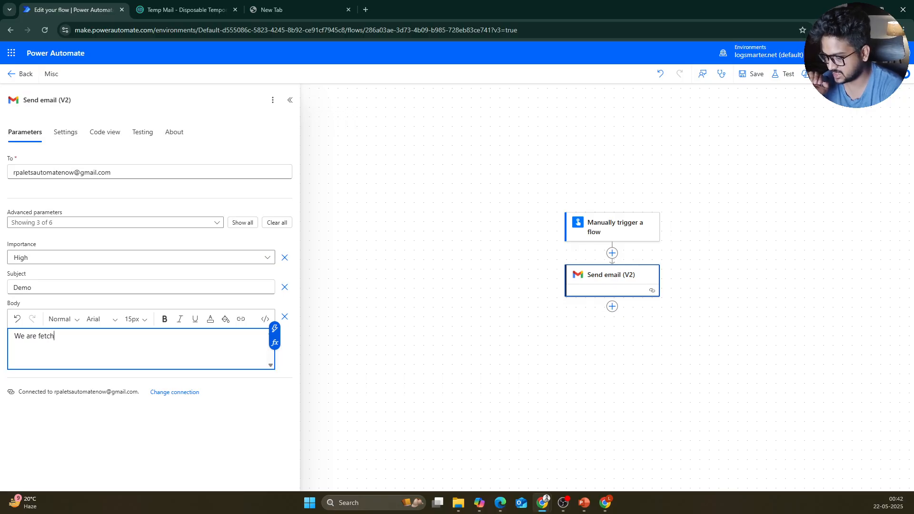
text(ing bodty)
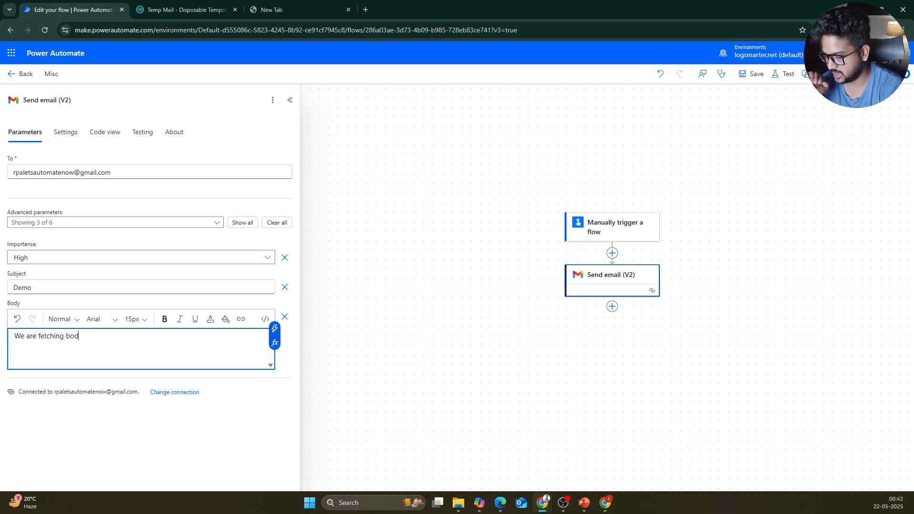
key(BackSpace)
key(BackSpace)
key(BackSpace)
key(BackSpace)
key(BackSpace)
key(BackSpace)
key(BackSpace)
key(BackSpace)
key(BackSpace)
key(BackSpace)
key(BackSpace)
key(BackSpace)
key(BackSpace)
key(BackSpace)
key(BackSpace)
key(BackSpace)
key(BackSpace)
key(BackSpace)
key(BackSpace)
key(BackSpace)
key(BackSpace)
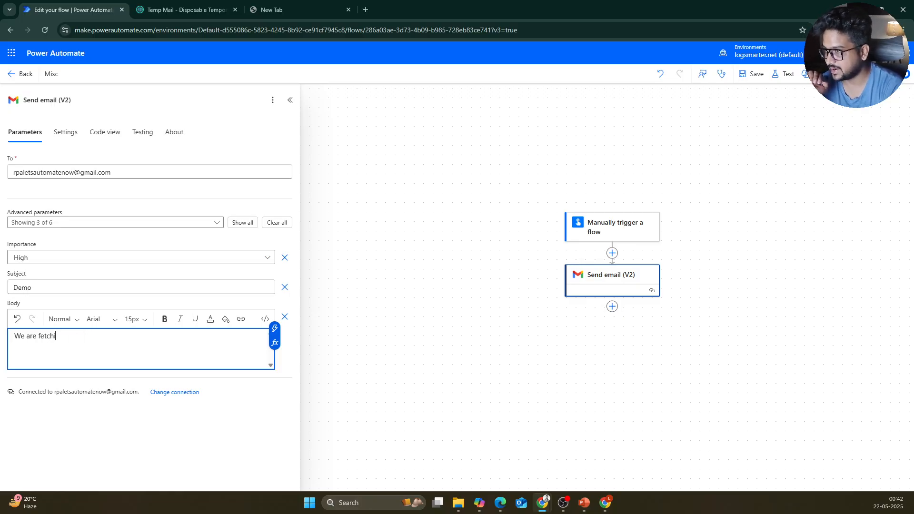
text(Mail :)
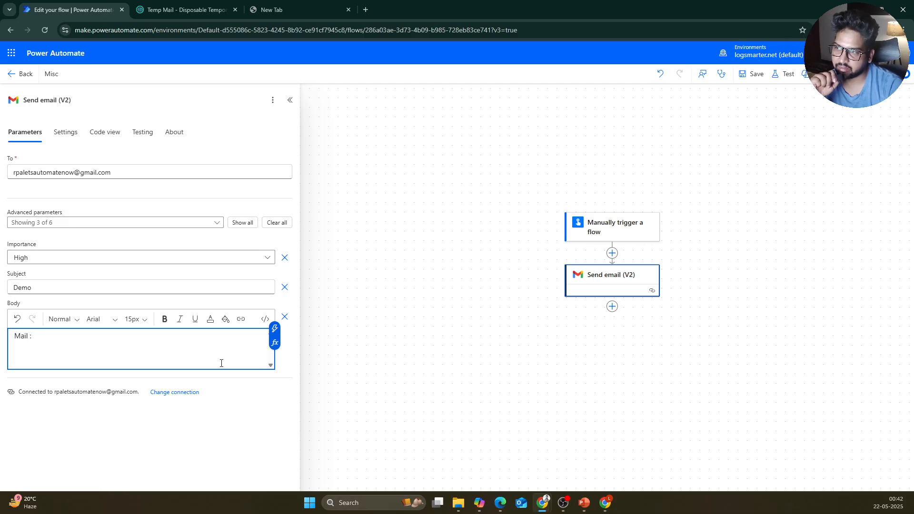
Step: Add the trigger's MailBody and then Timestamp dynamic values to the body after 'Mail :'
click(275, 334)
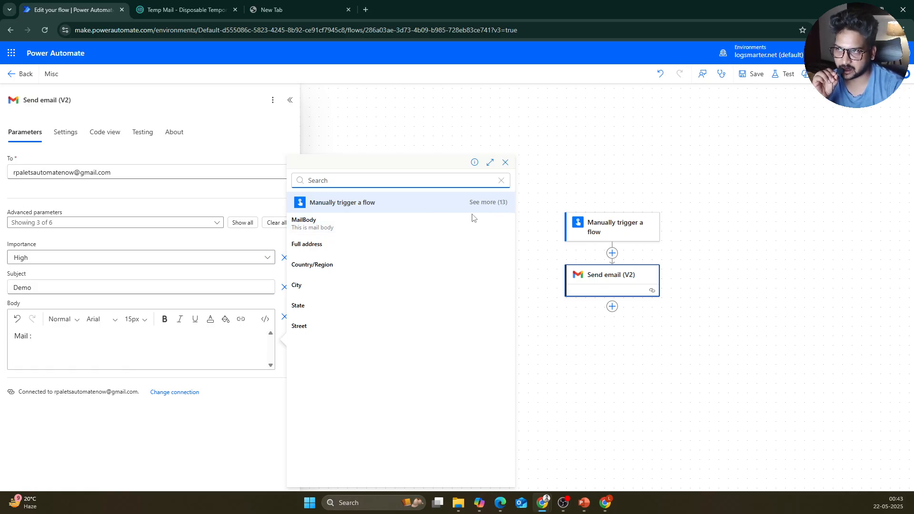
click(342, 223)
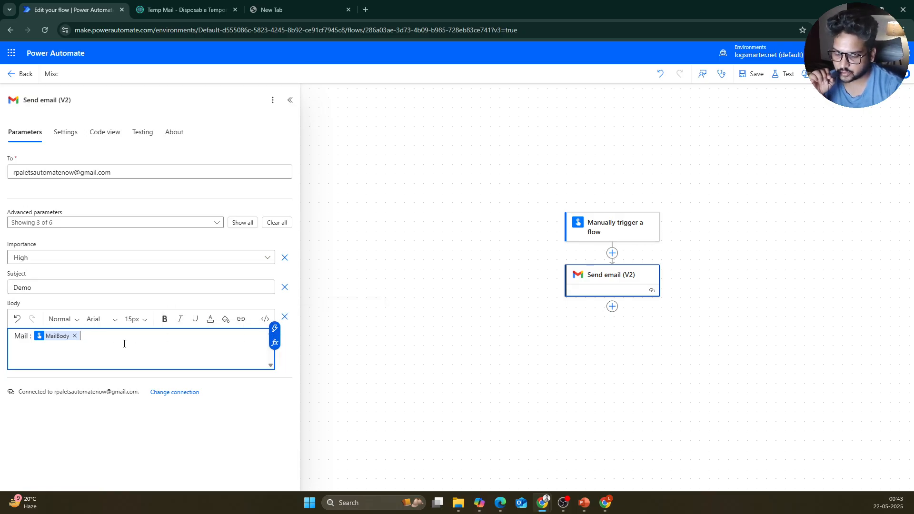
text(/)
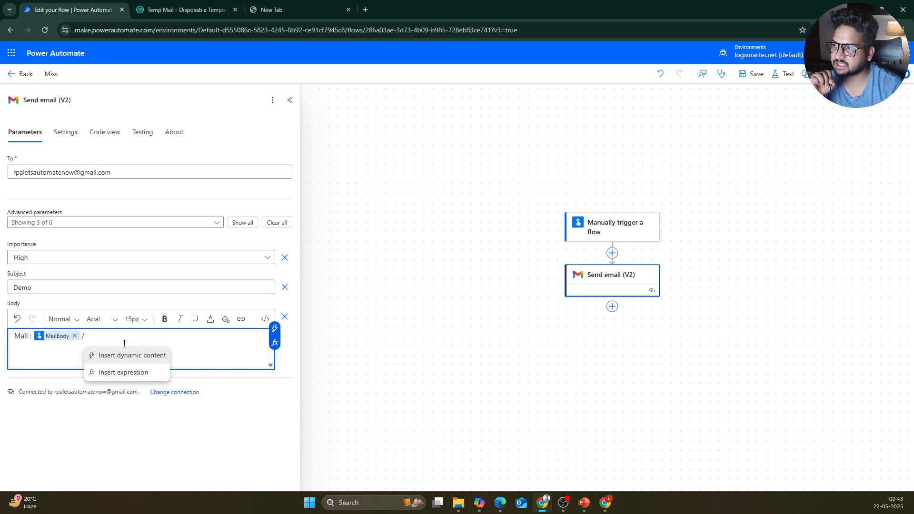
click(147, 360)
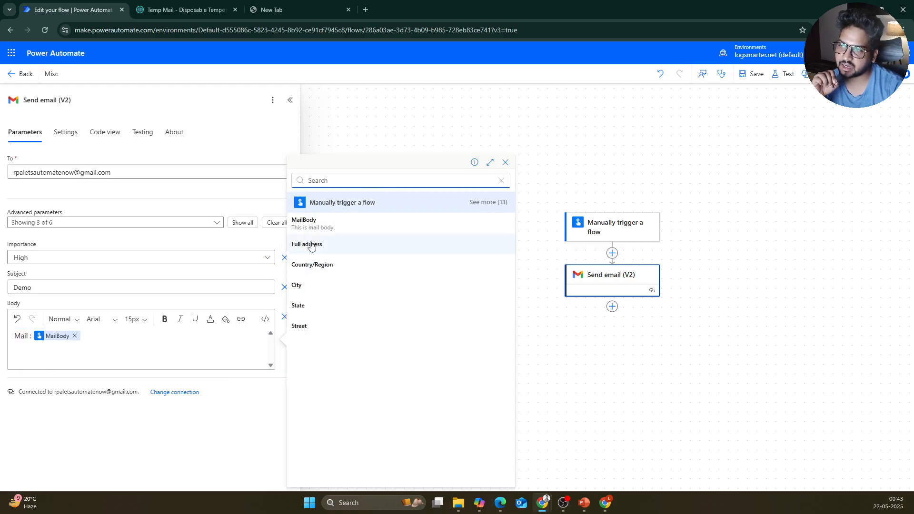
click(488, 202)
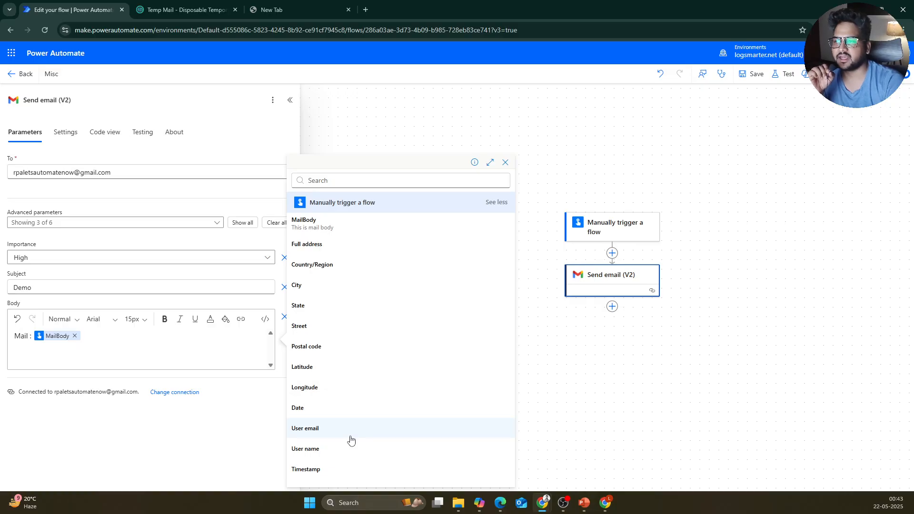
click(333, 470)
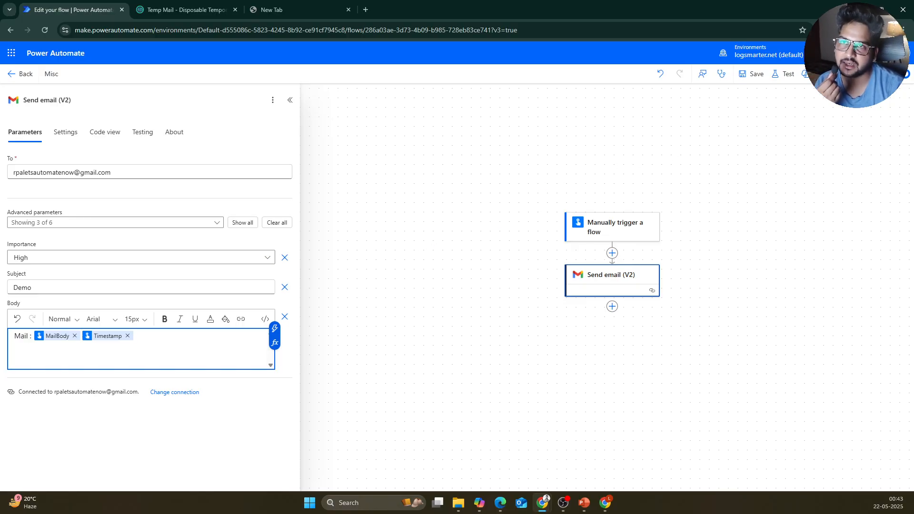
Step: Save the flow and run a manual test with MailBody 'This dynamically added to mail'
click(776, 75)
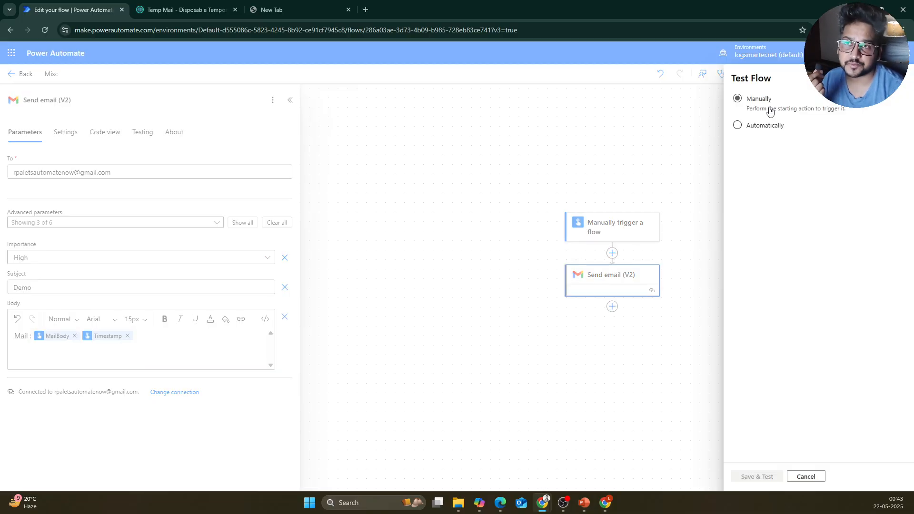
click(761, 476)
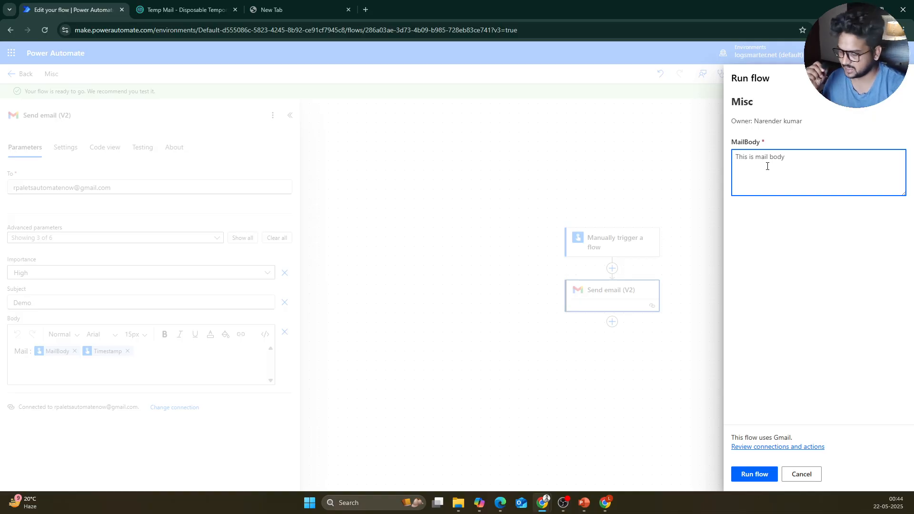
text(This)
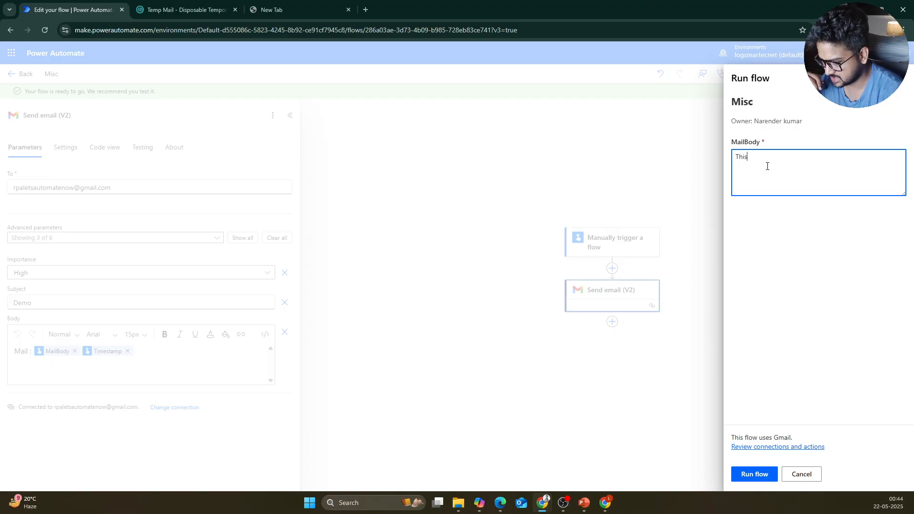
text( dynam)
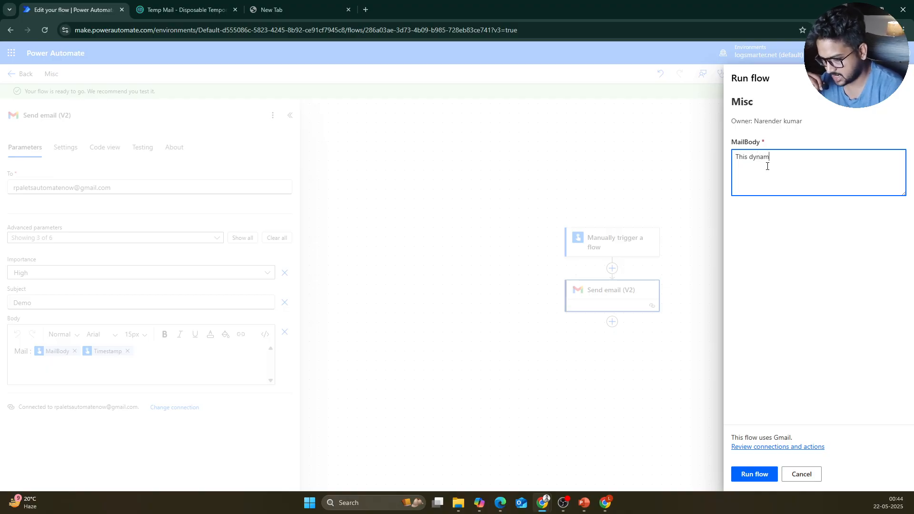
text(ically genwera)
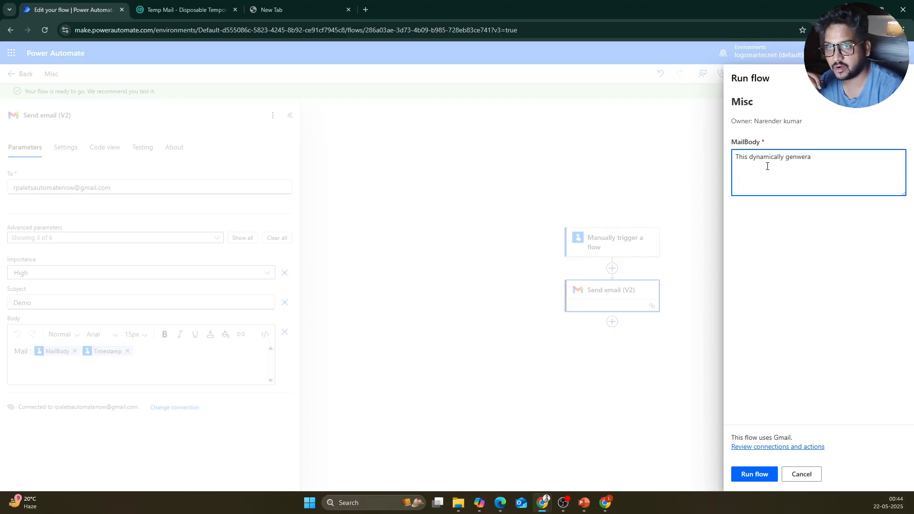
key(BackSpace)
key(BackSpace)
key(BackSpace)
key(BackSpace)
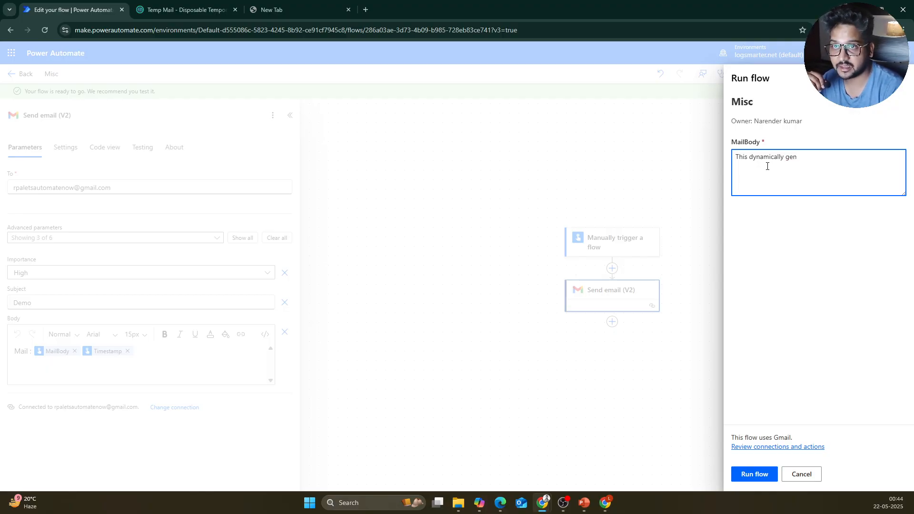
key(BackSpace)
key(BackSpace)
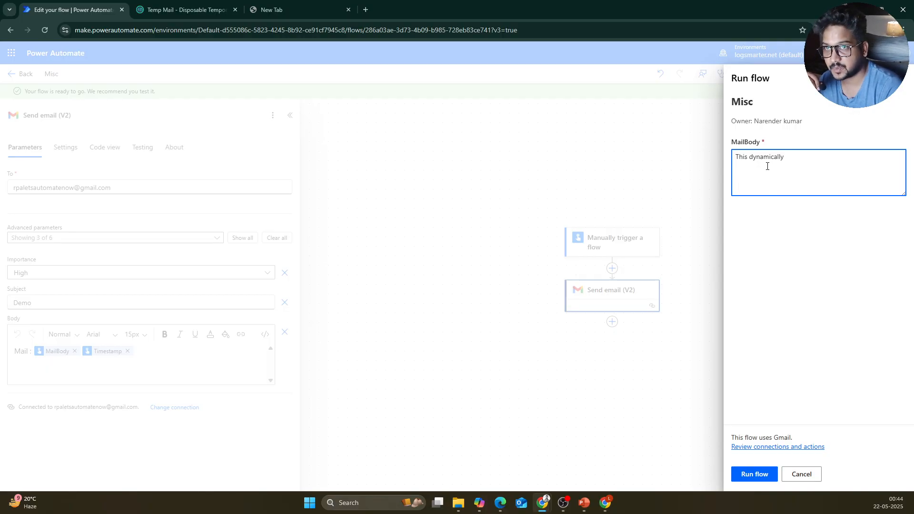
text(added to mail)
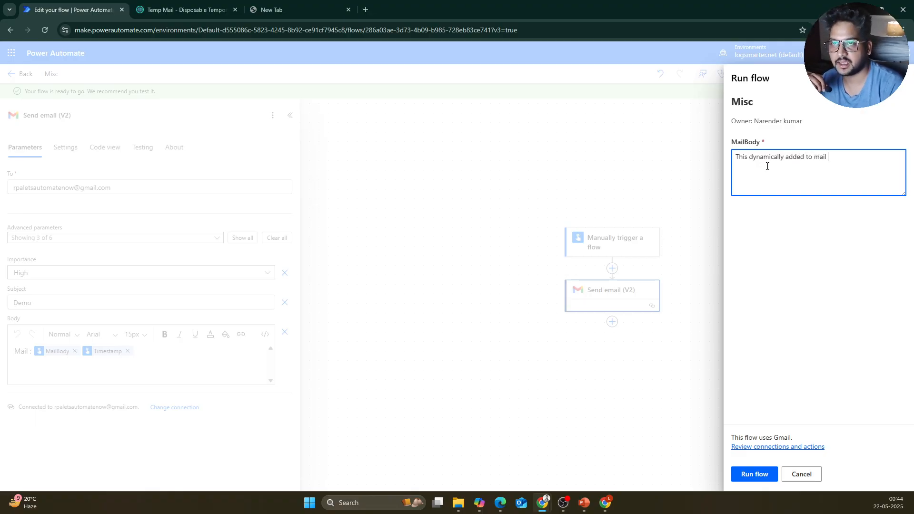
click(761, 481)
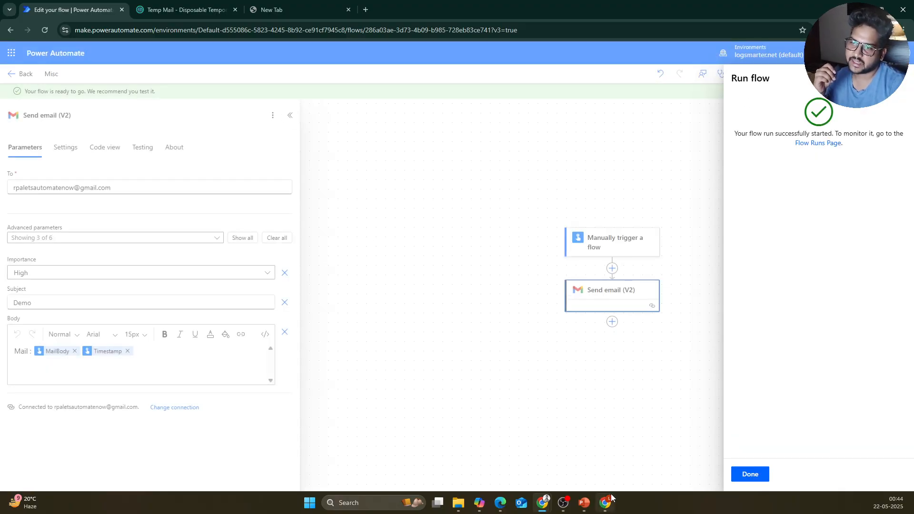
Step: Refresh the Gmail inbox and open the new Demo email showing the MailBody text and timestamp
mouse_move(612, 498)
click(626, 461)
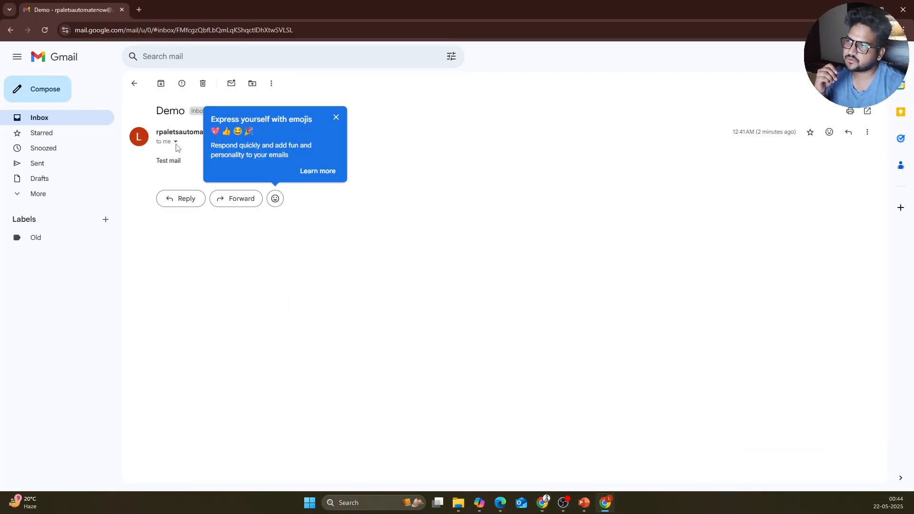
click(38, 120)
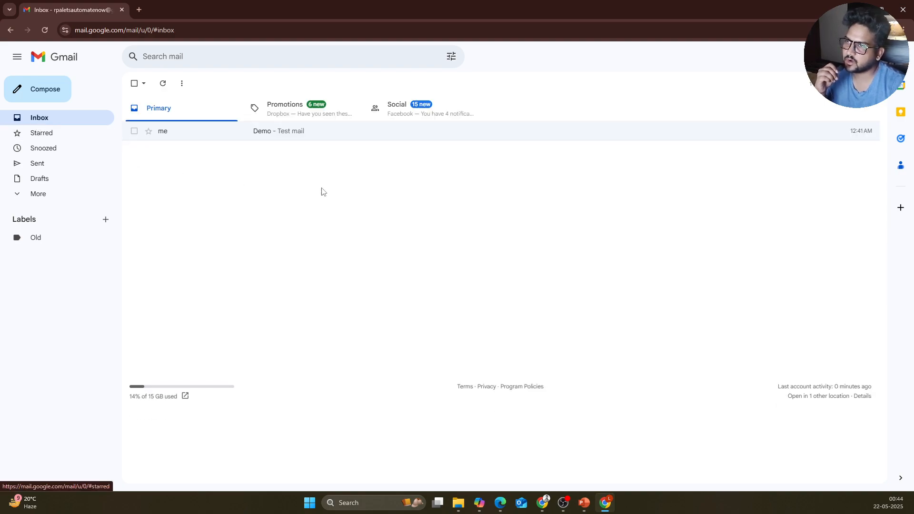
click(163, 85)
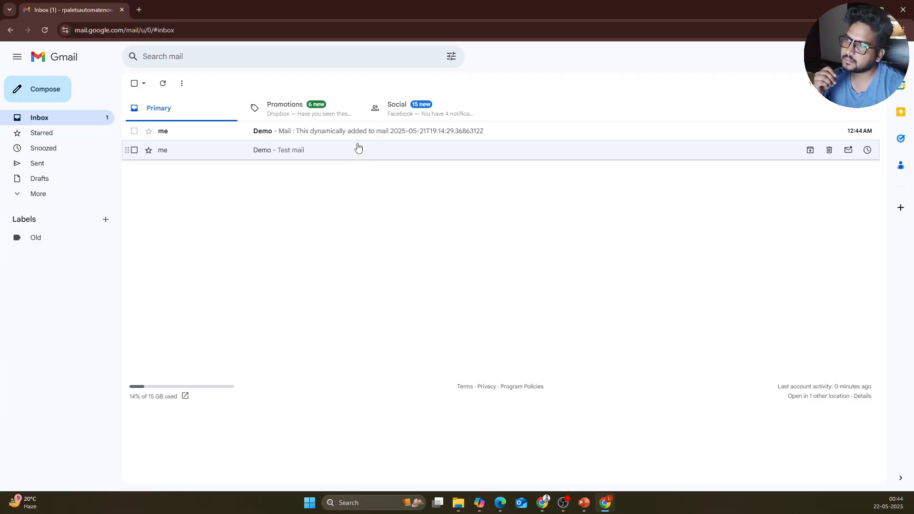
click(356, 131)
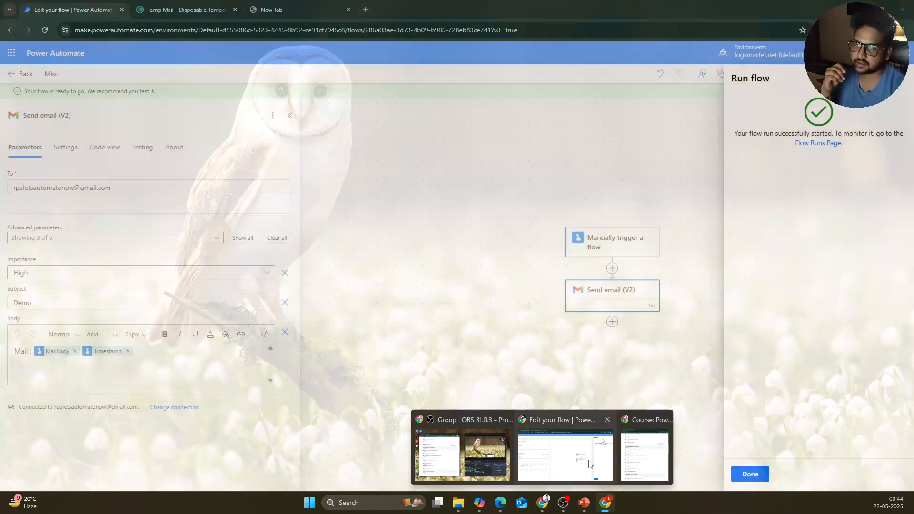
click(566, 461)
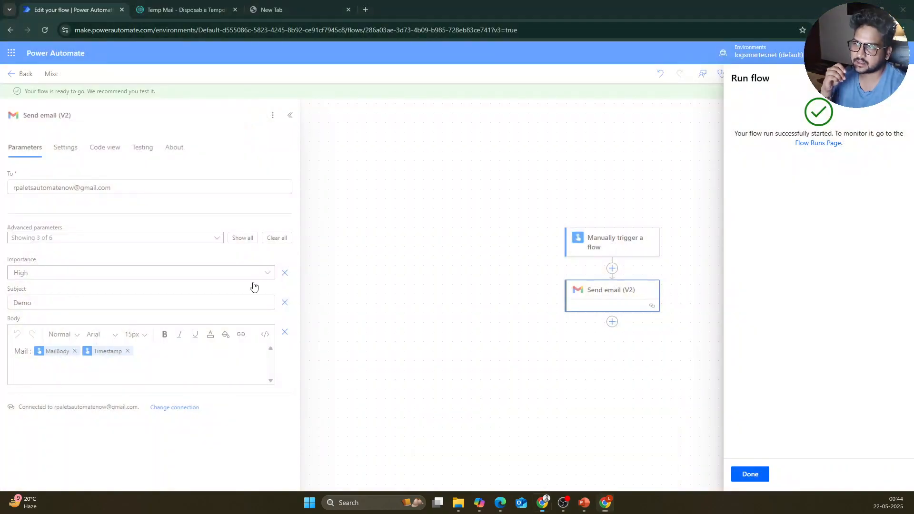
Step: Close the Run flow confirmation and the 'Your flow is ready to go' banner
click(898, 91)
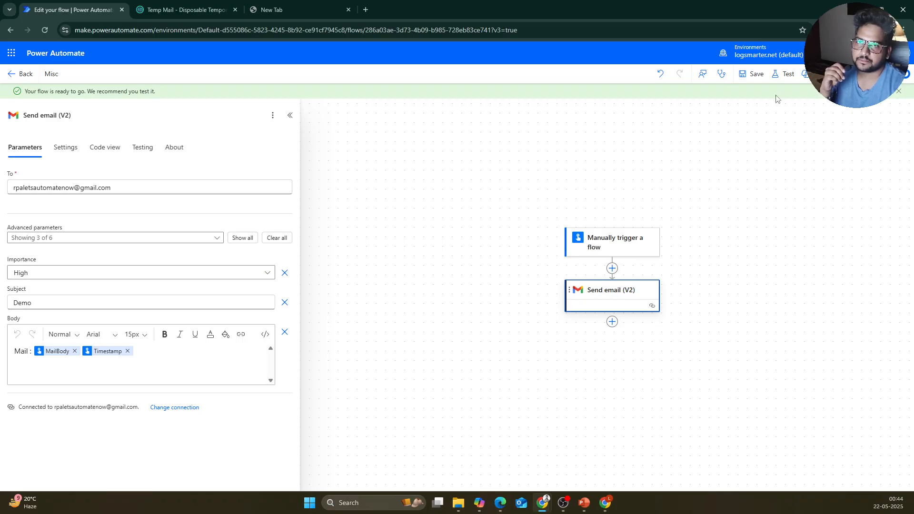
click(898, 91)
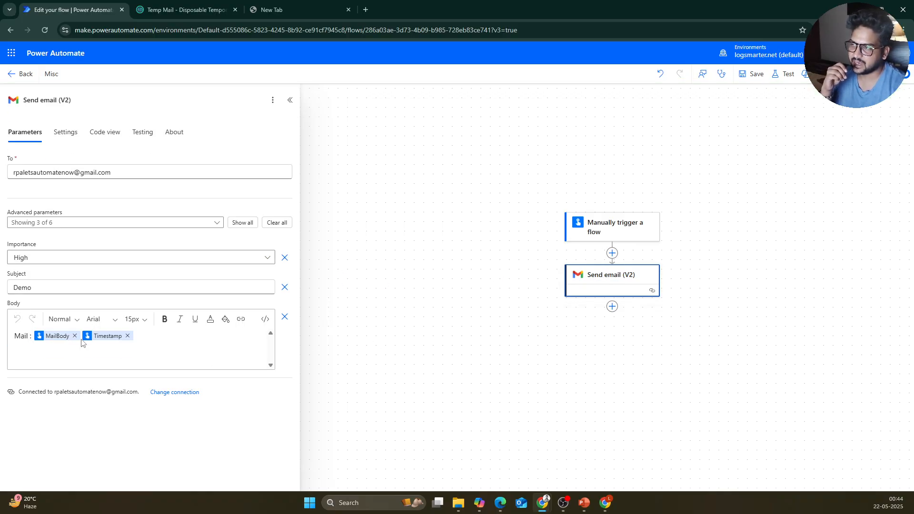
click(608, 505)
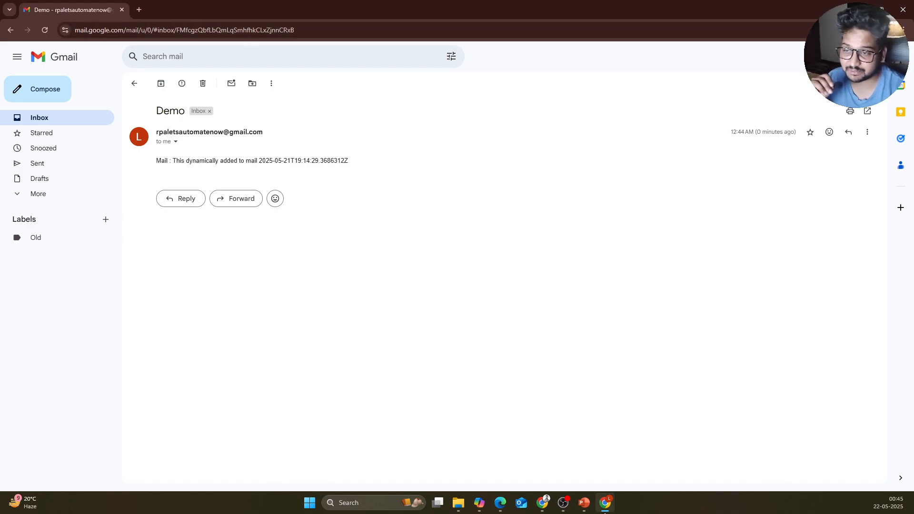
Step: Read the Demo email's MailBody text and timestamp, then go back to the flow editor
mouse_move(604, 510)
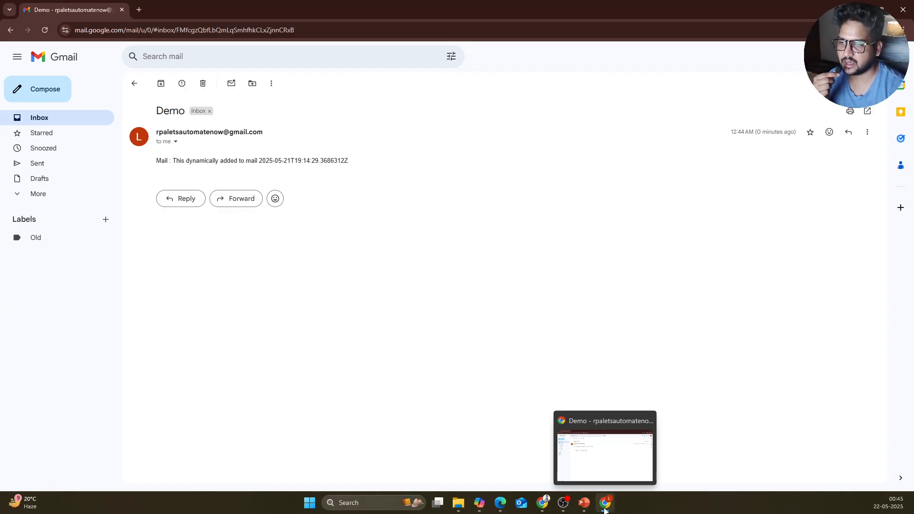
mouse_move(547, 502)
click(563, 470)
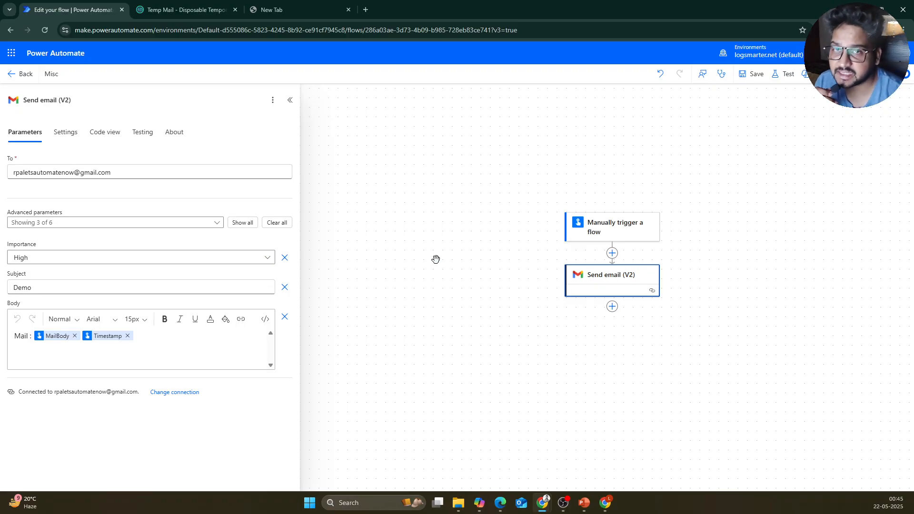
Step: Open the flow's Test panel with the Manually option selected
click(783, 74)
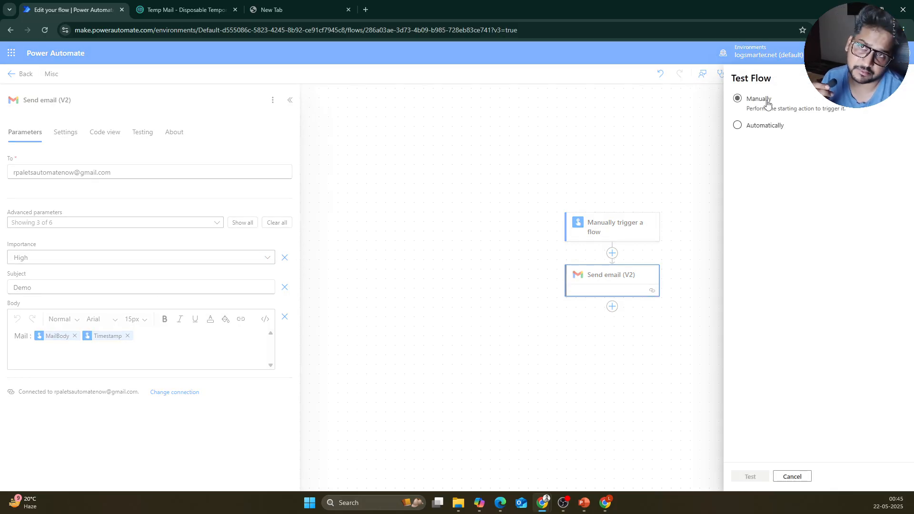
click(766, 103)
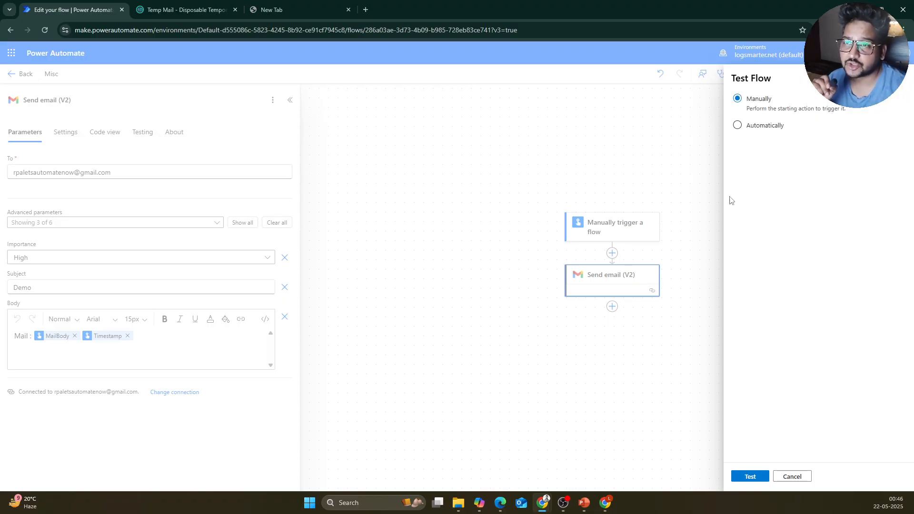
Step: Give the manual trigger a second, Date-type 'Trigger date' input next to MailBody
click(622, 223)
click(620, 240)
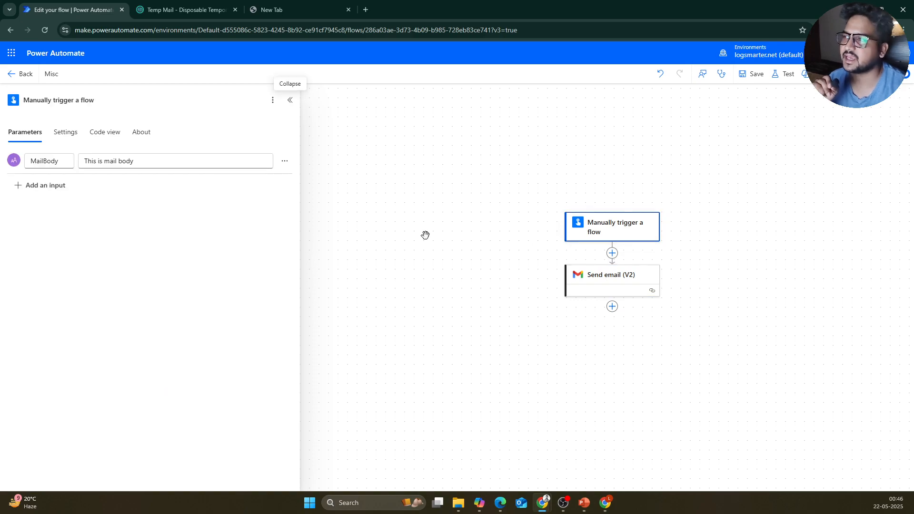
click(41, 186)
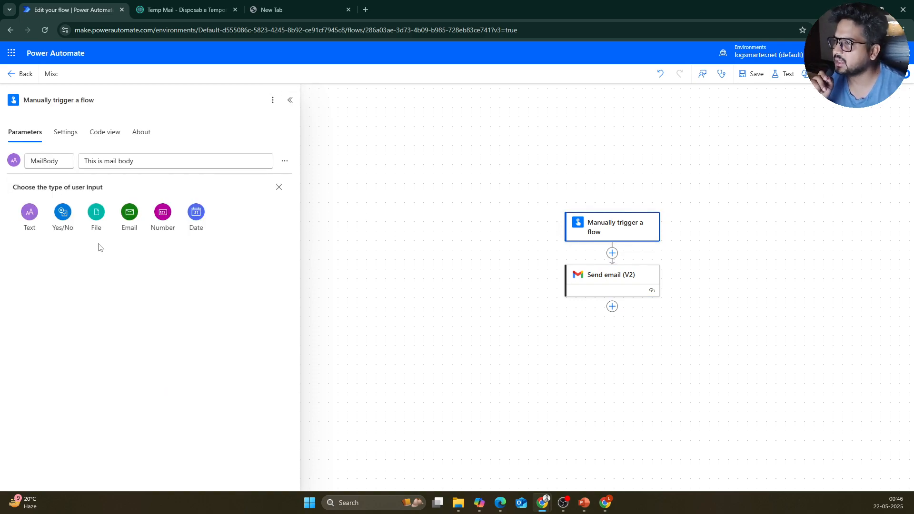
click(196, 213)
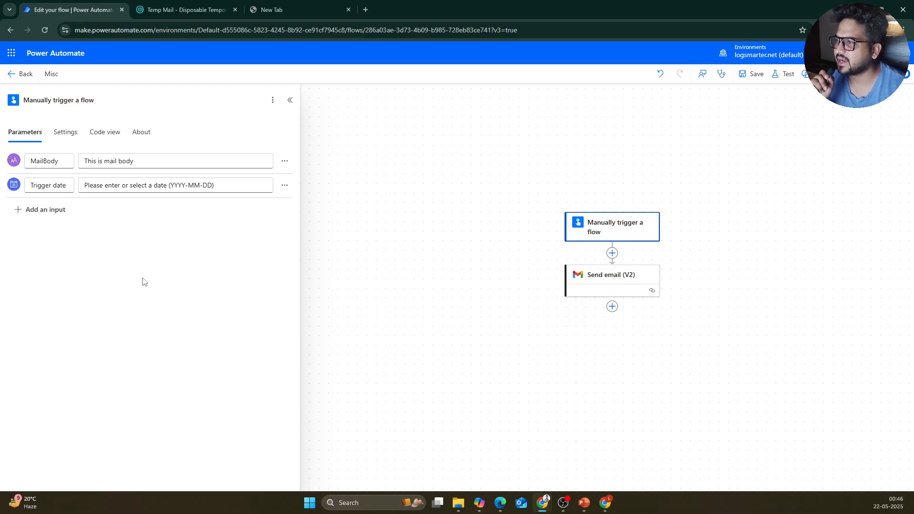
click(157, 188)
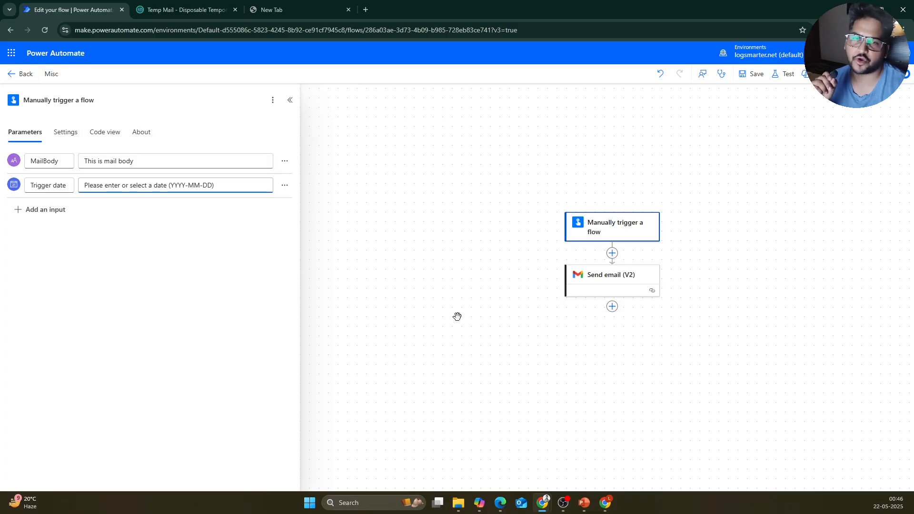
click(617, 281)
click(181, 339)
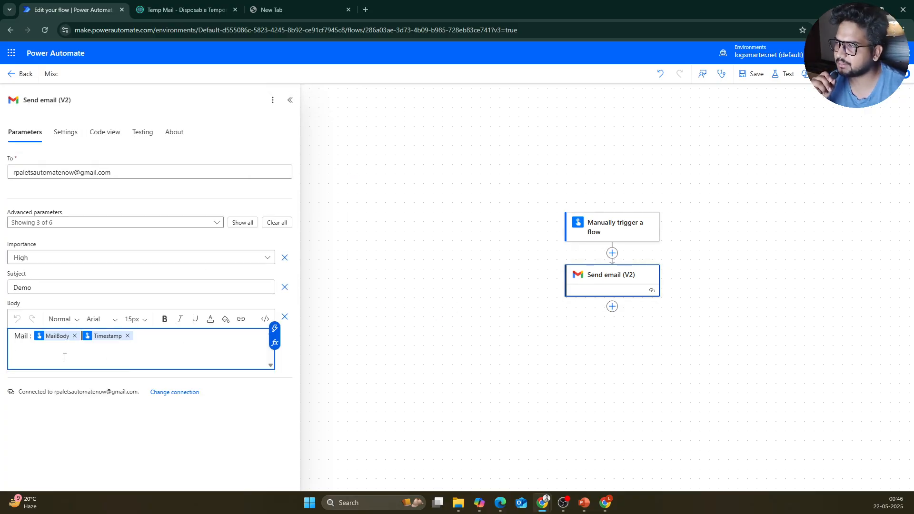
Step: Add a 'Trigger Date:' line under the Mail line in the email body and save the flow
key(Return)
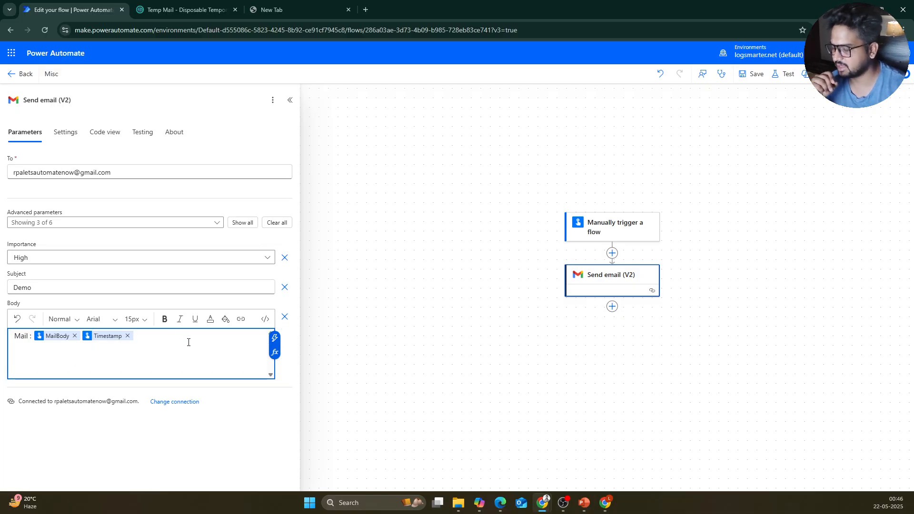
text(Trigg)
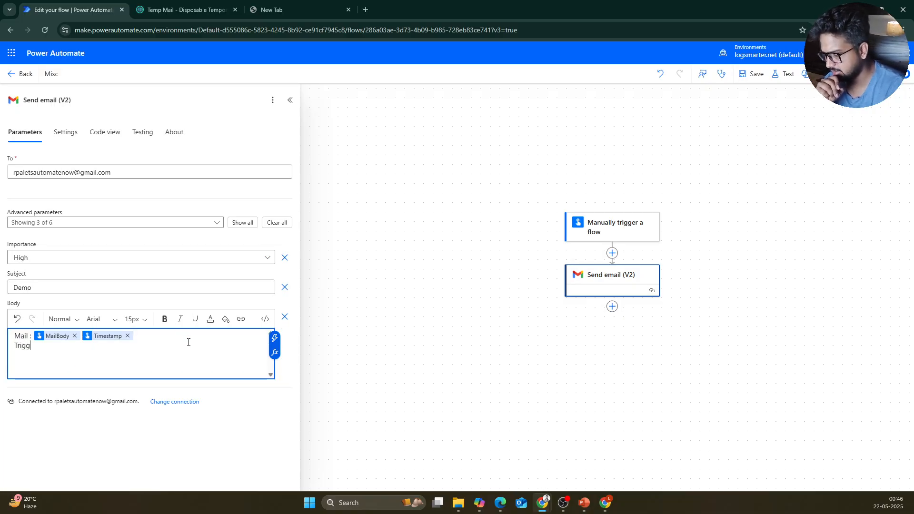
text(er Date)
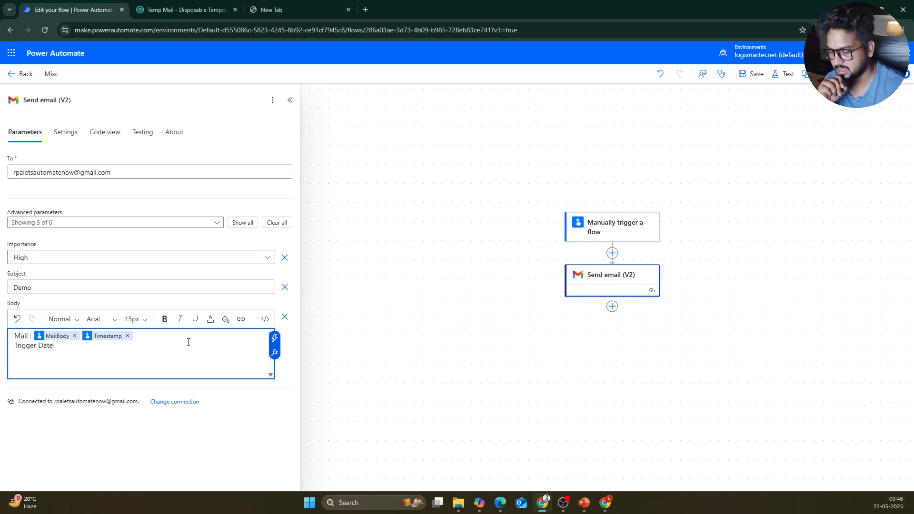
text(: /)
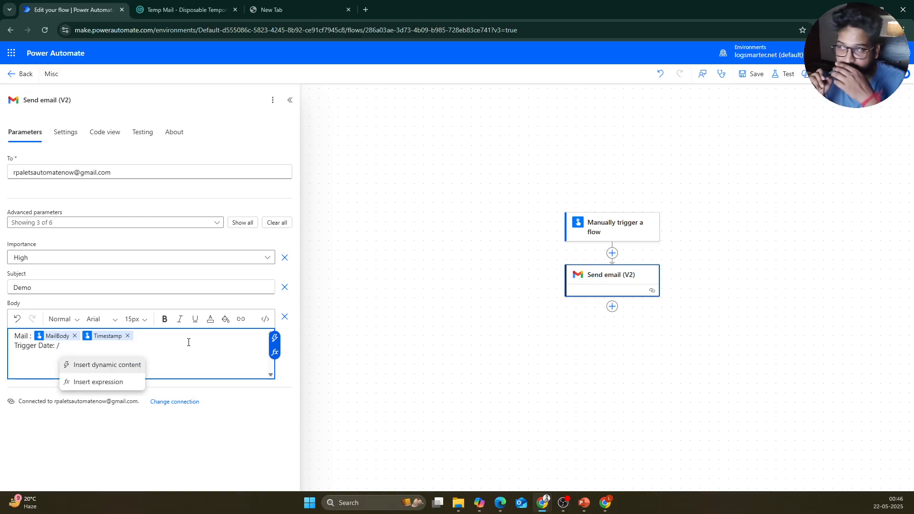
key(BackSpace)
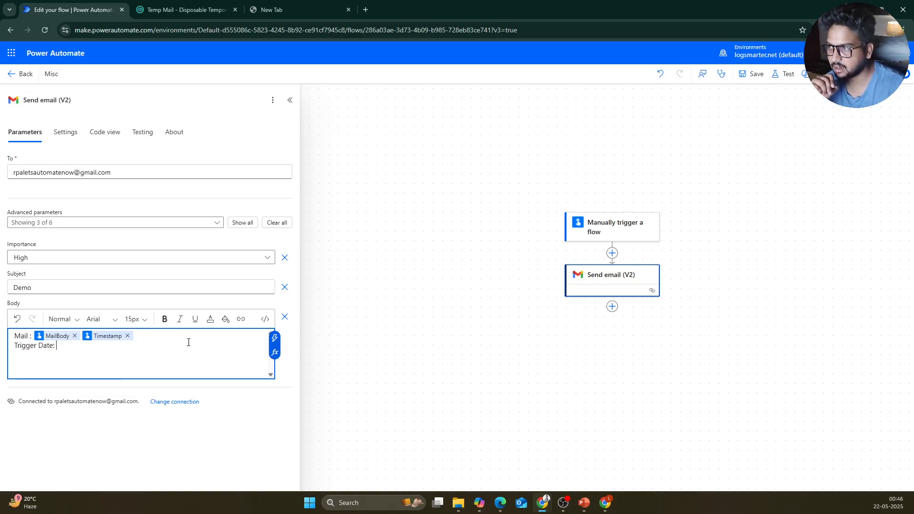
click(275, 338)
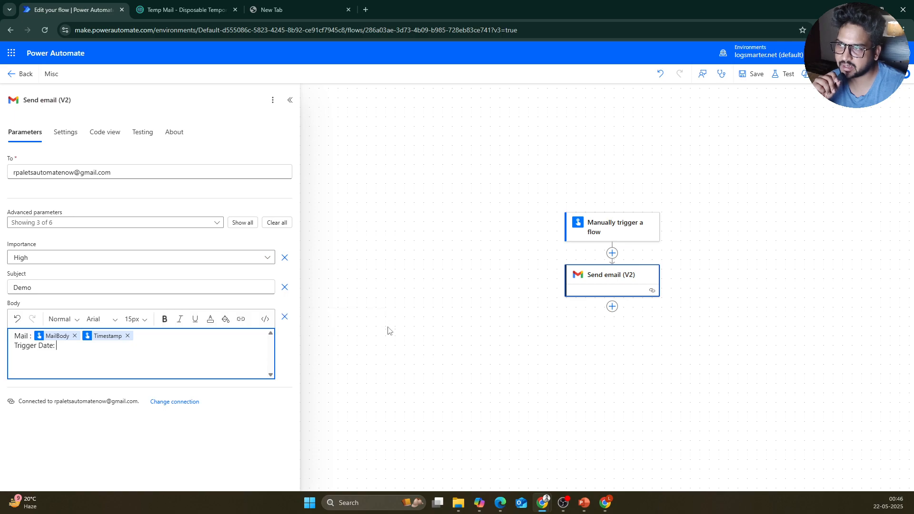
click(526, 200)
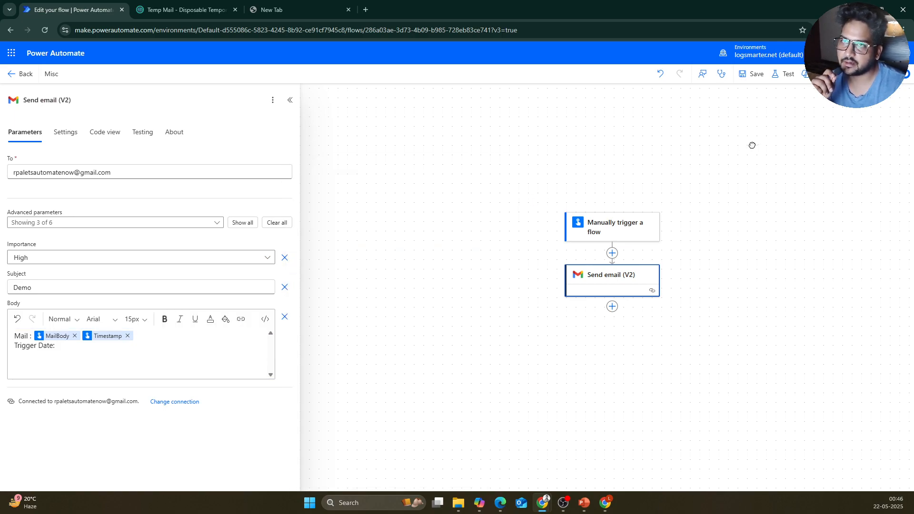
click(753, 76)
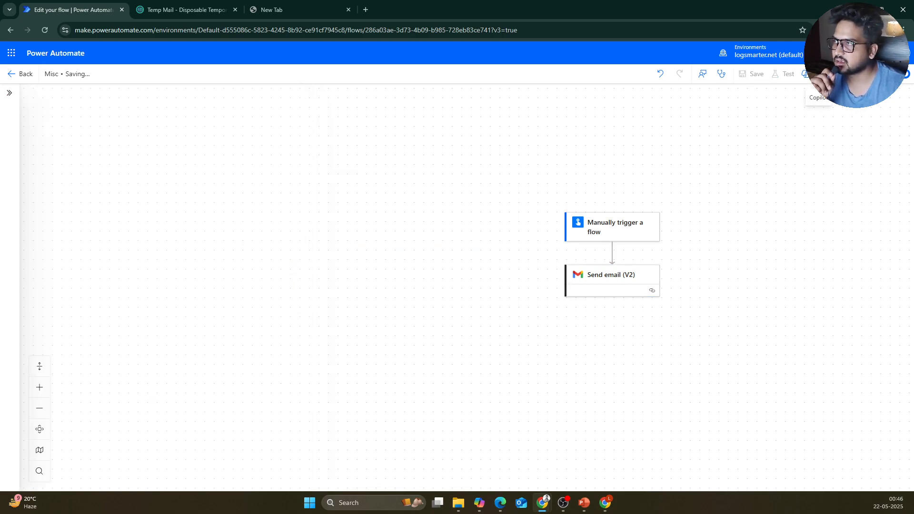
Step: Place the caret after 'Trigger Date:' and list the trigger's dynamic content values
click(605, 284)
click(122, 367)
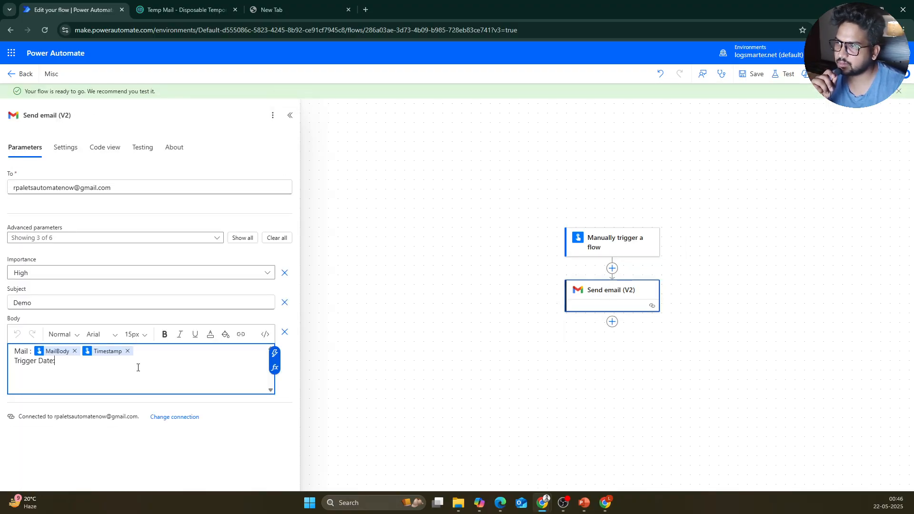
click(274, 353)
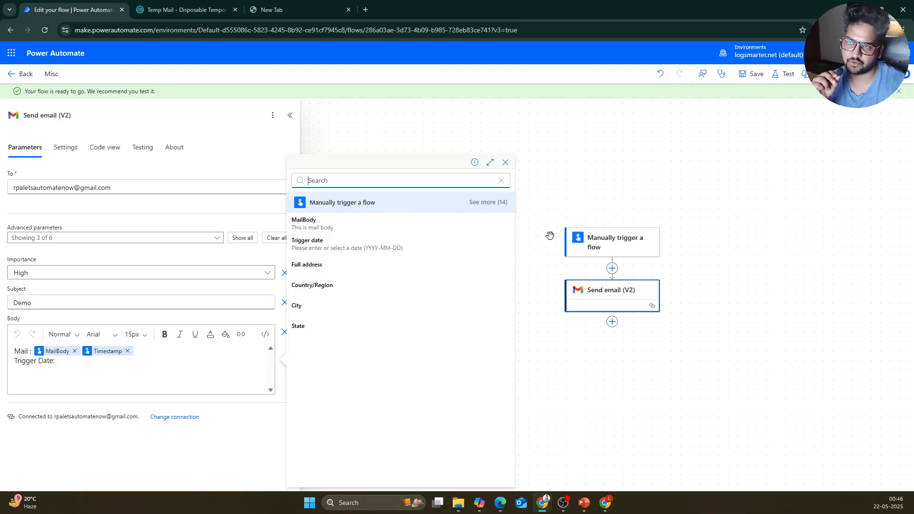
Step: Insert the trigger's Trigger date value after 'Trigger Date:' in the email body
click(502, 204)
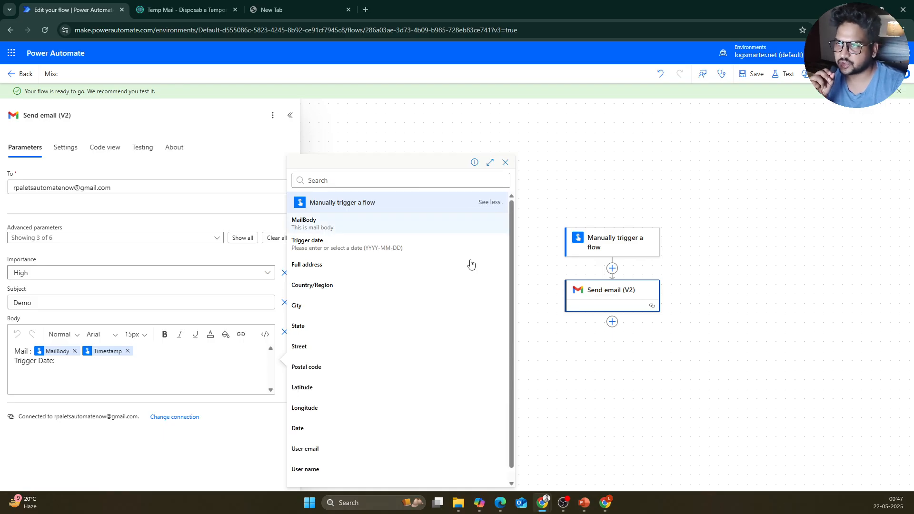
scroll(385, 337, down, 1)
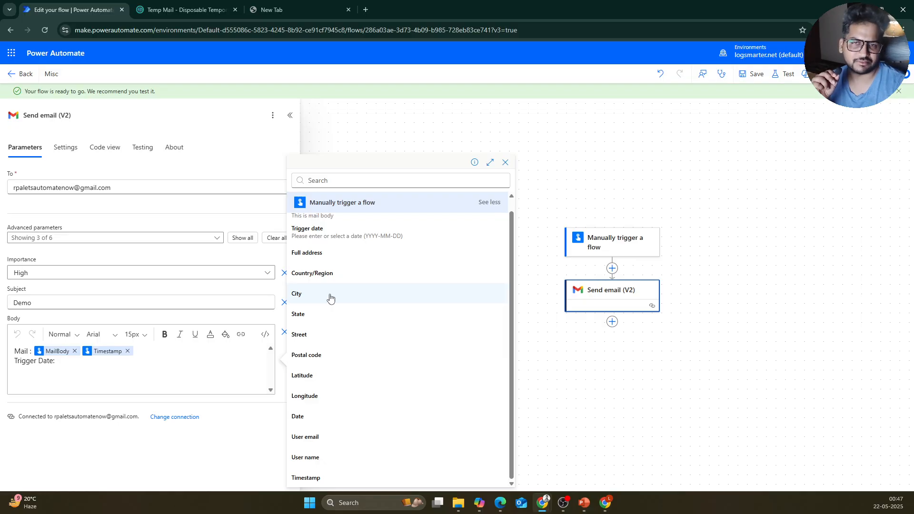
click(127, 369)
click(274, 353)
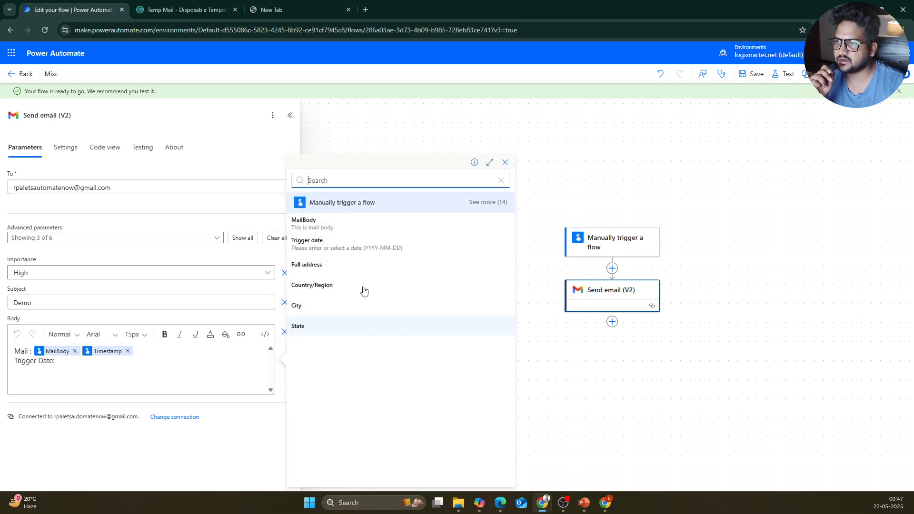
click(339, 245)
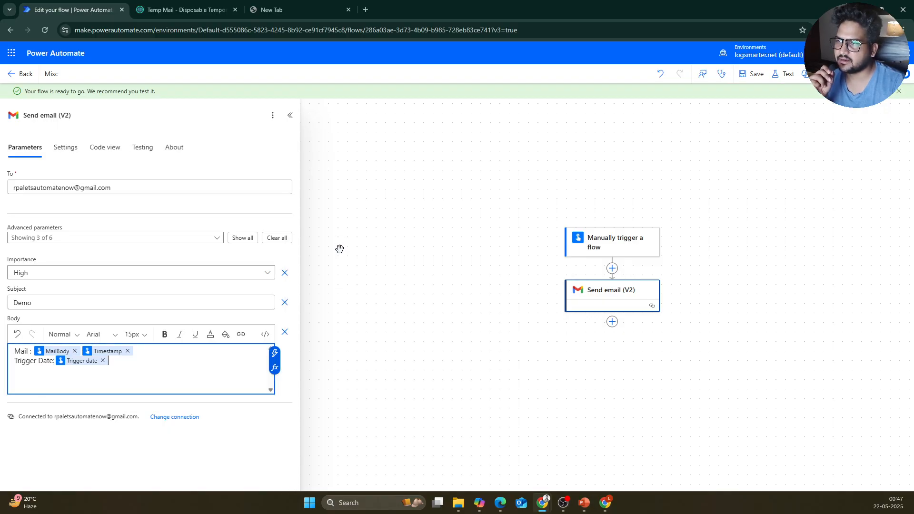
Step: Add a 'City:' line holding the Country/Region value, then save the flow
key(Return)
key(Return)
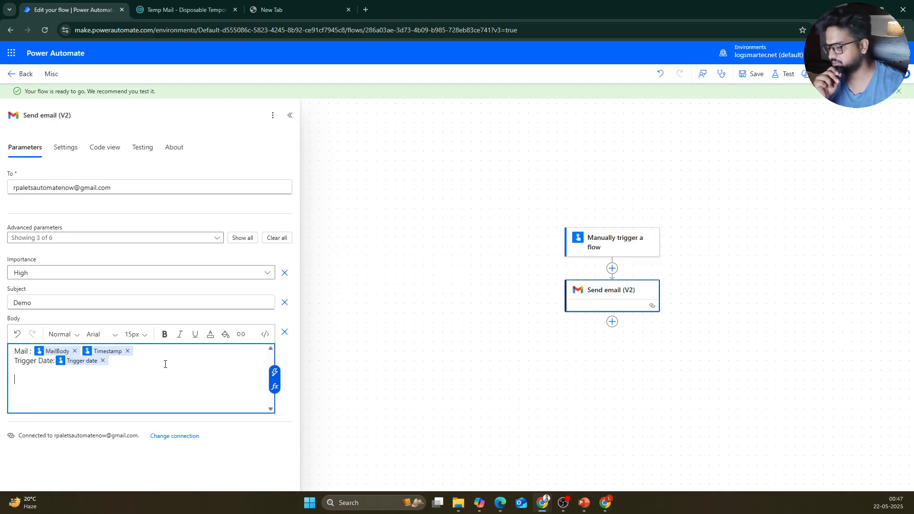
text(City)
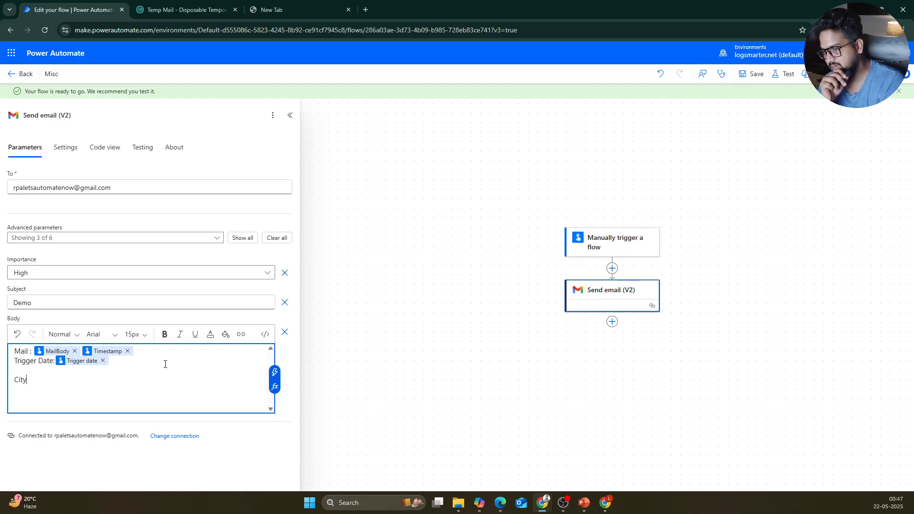
text(:)
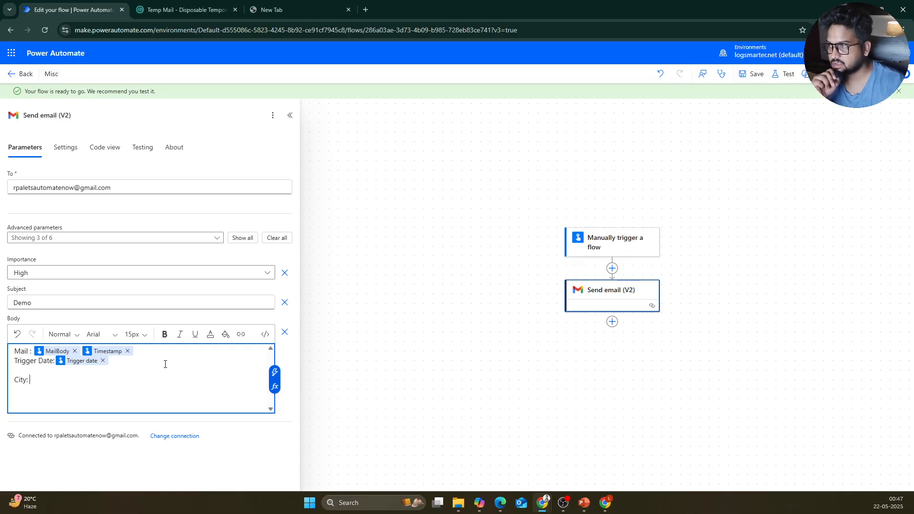
click(274, 371)
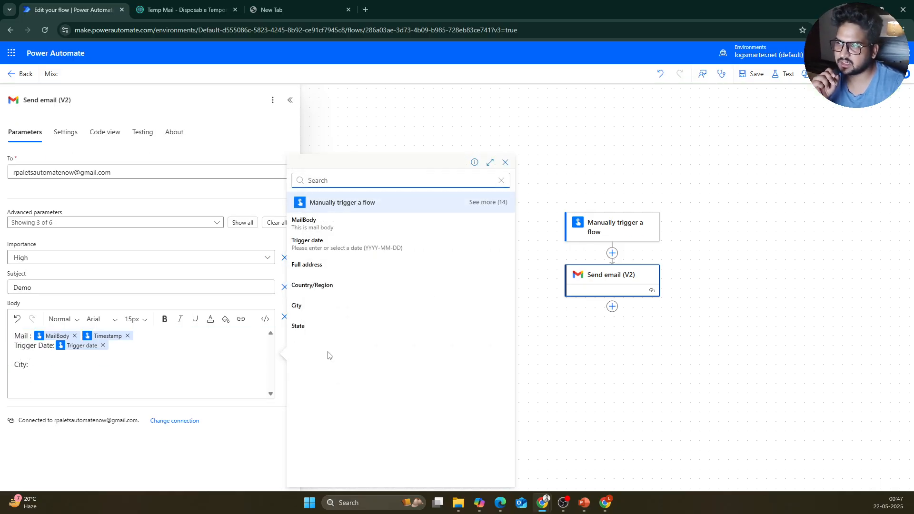
click(349, 315)
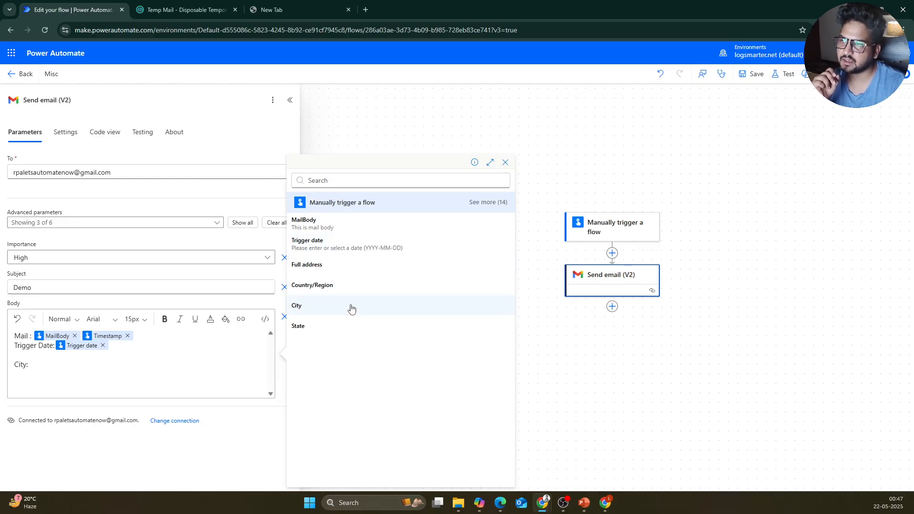
click(355, 297)
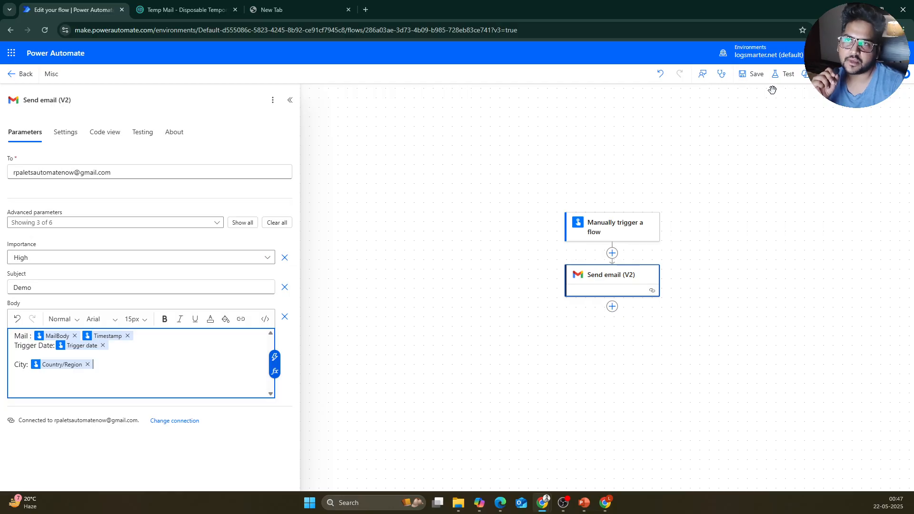
click(754, 73)
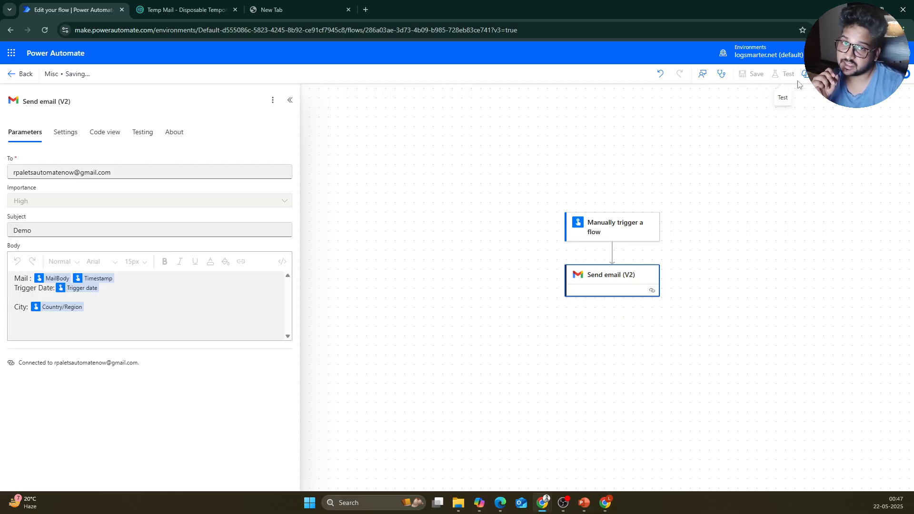
Step: Test Misc with the most recent trigger run, producing a successful run with status 200
click(785, 75)
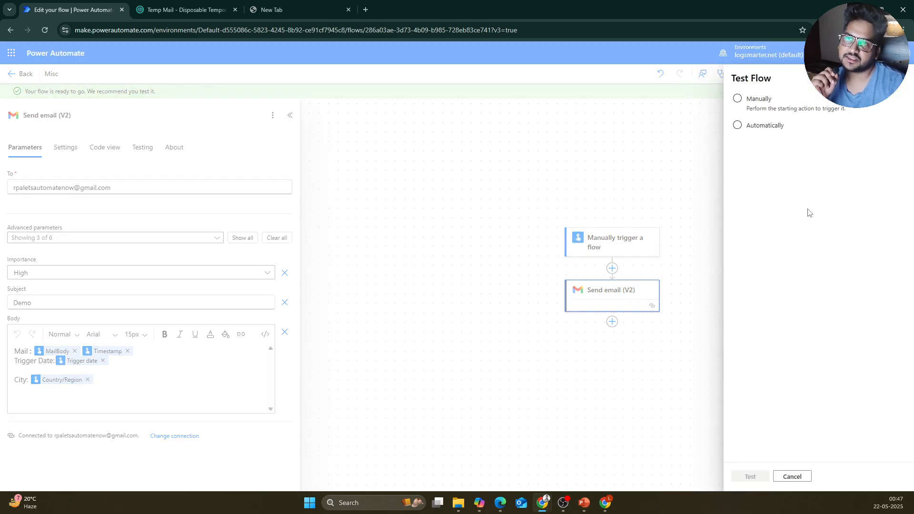
click(754, 109)
click(761, 126)
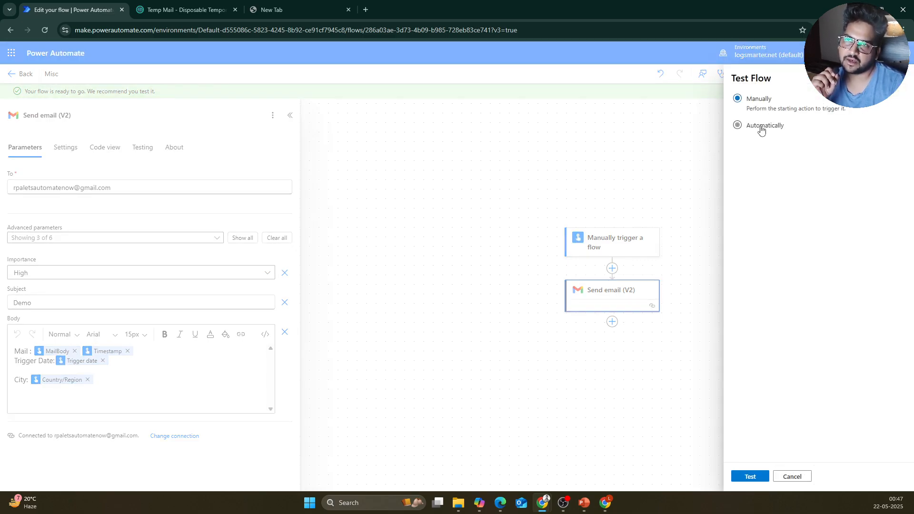
click(768, 142)
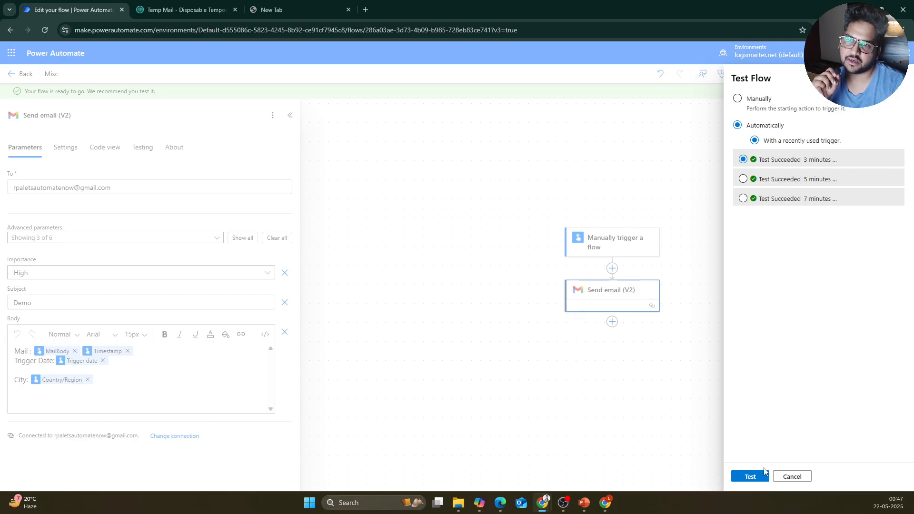
click(588, 162)
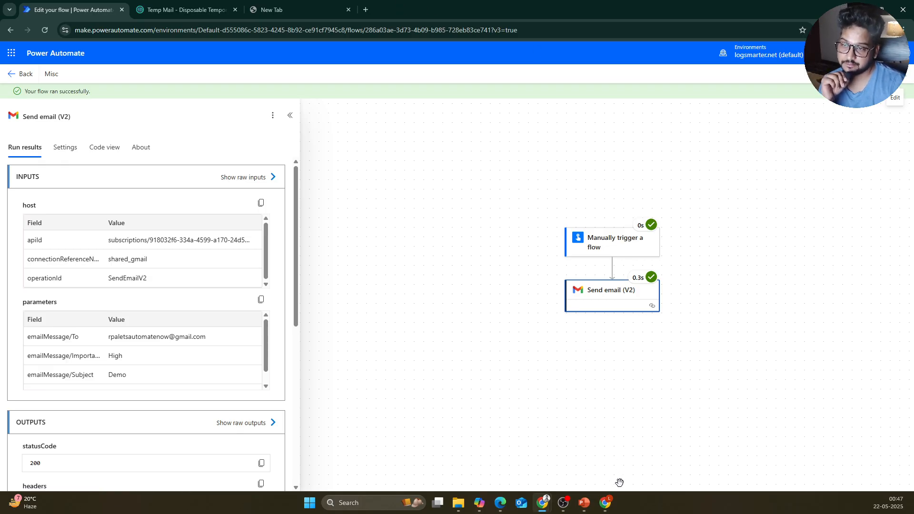
Step: Open the newest Demo email in Gmail, note its blank Trigger Date and City lines, and return to Power Automate
mouse_move(605, 504)
click(614, 465)
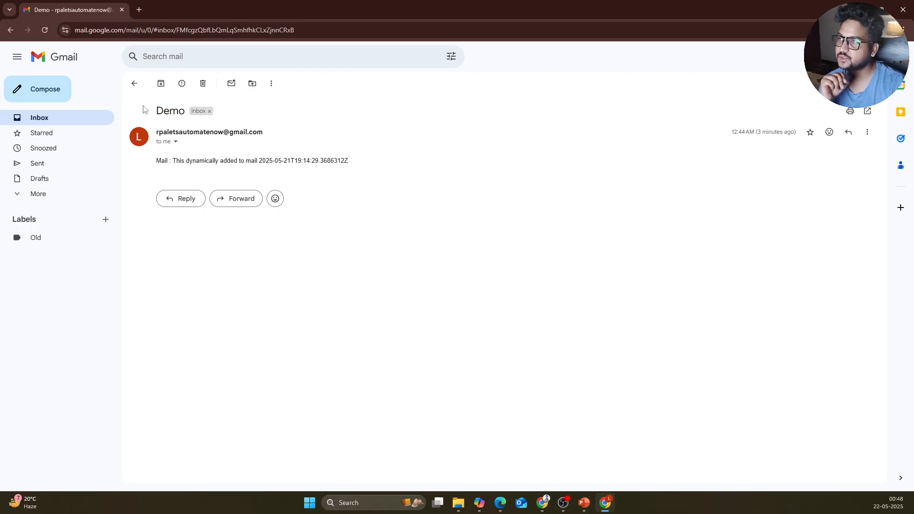
click(133, 83)
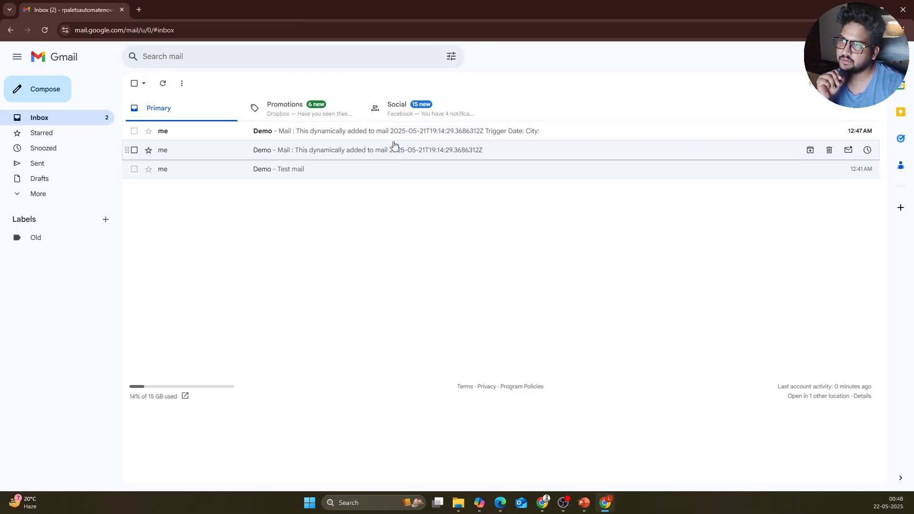
click(399, 136)
drag(196, 183, 156, 207)
click(183, 208)
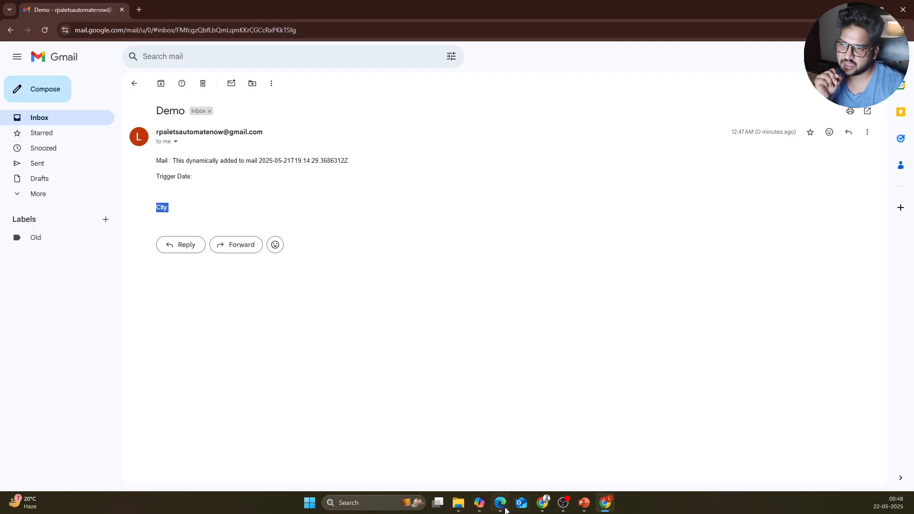
mouse_move(543, 508)
click(545, 466)
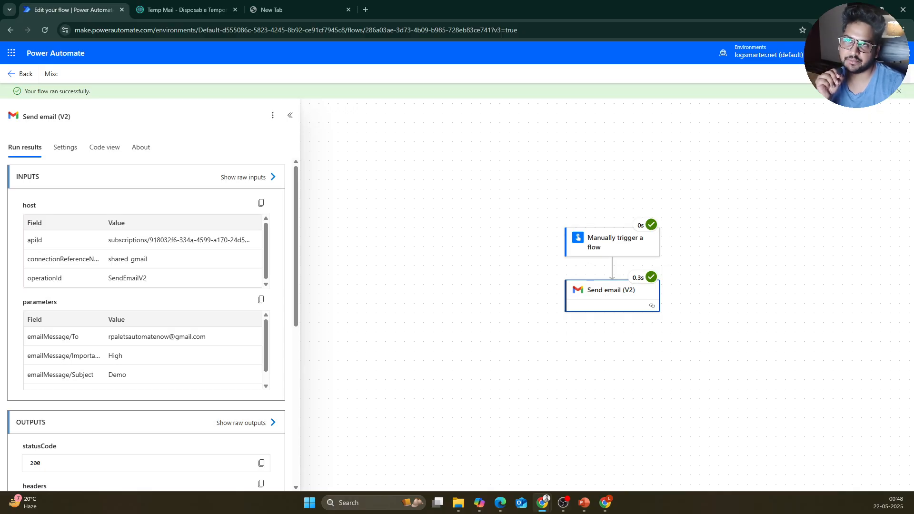
Step: Return Misc to edit mode, save it, and start a manual test to open the Run flow form
click(895, 74)
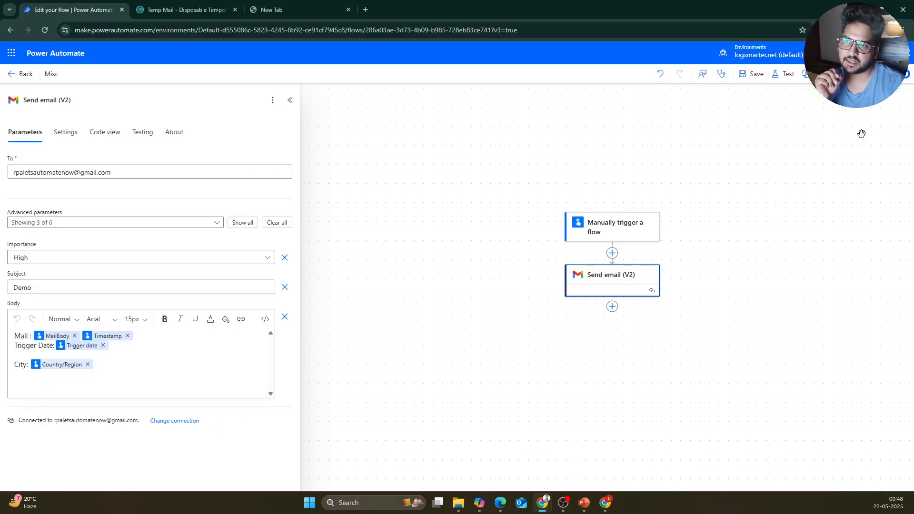
click(786, 77)
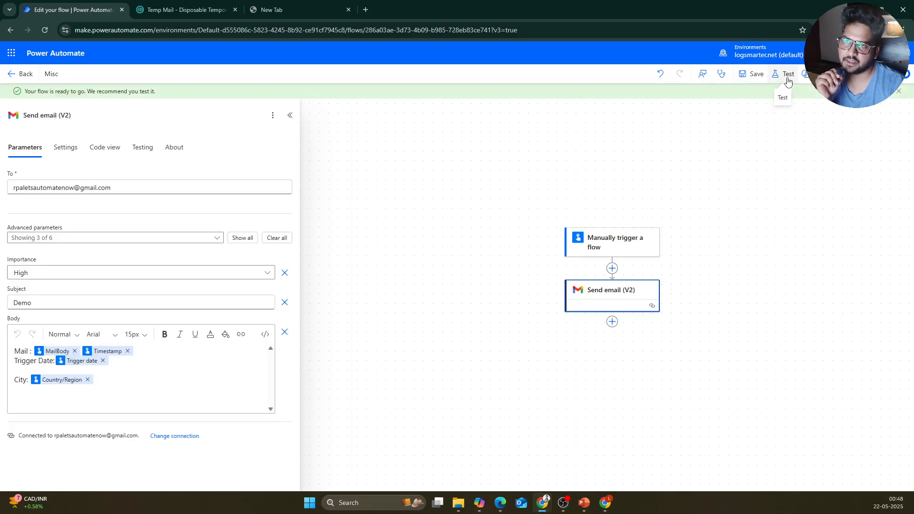
click(763, 99)
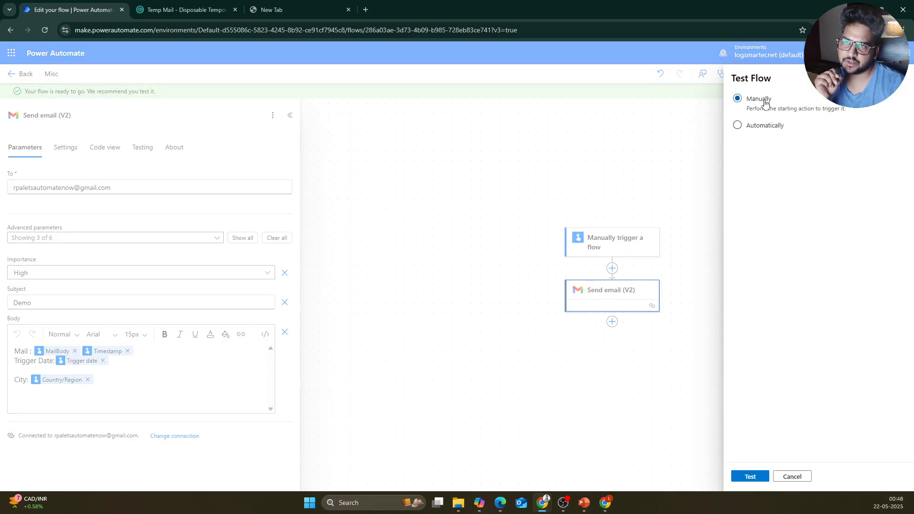
click(752, 476)
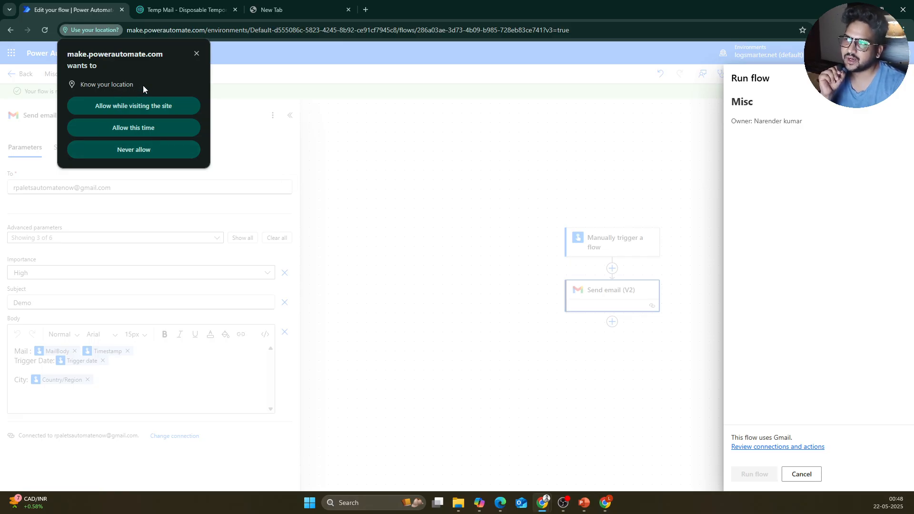
Step: Allow location access, enter MailBody 'Test', set Trigger date to May 23, and run the flow
click(160, 127)
click(769, 169)
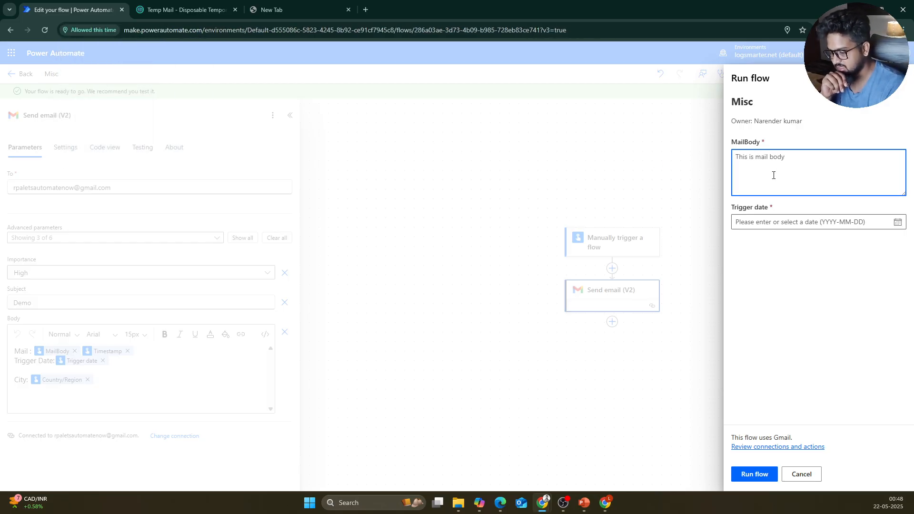
text(Test 1)
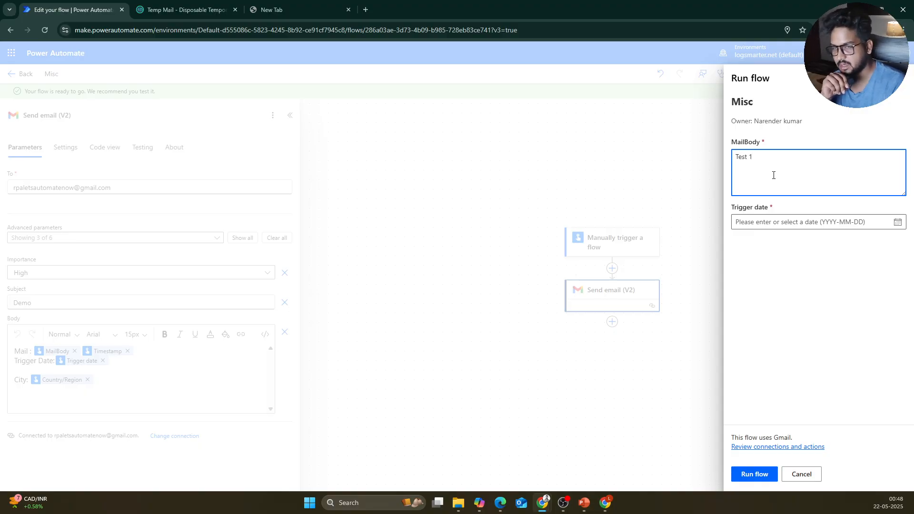
click(772, 224)
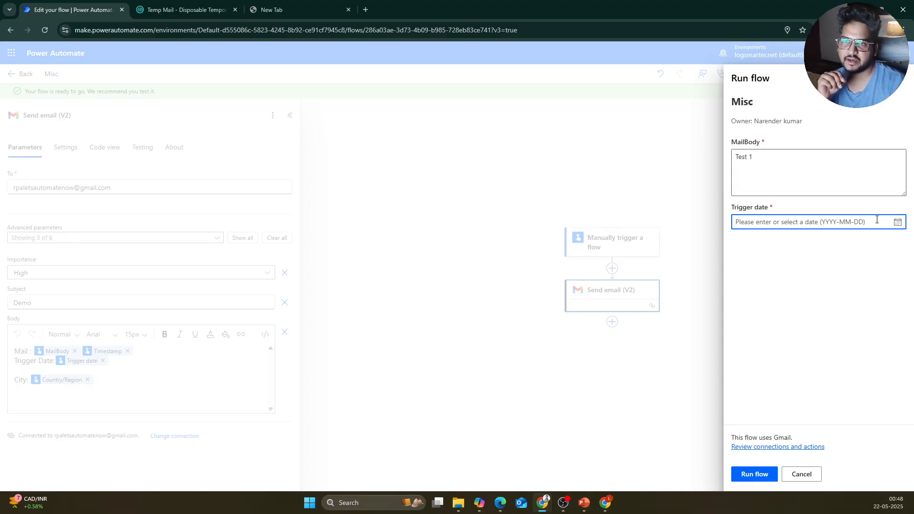
click(897, 222)
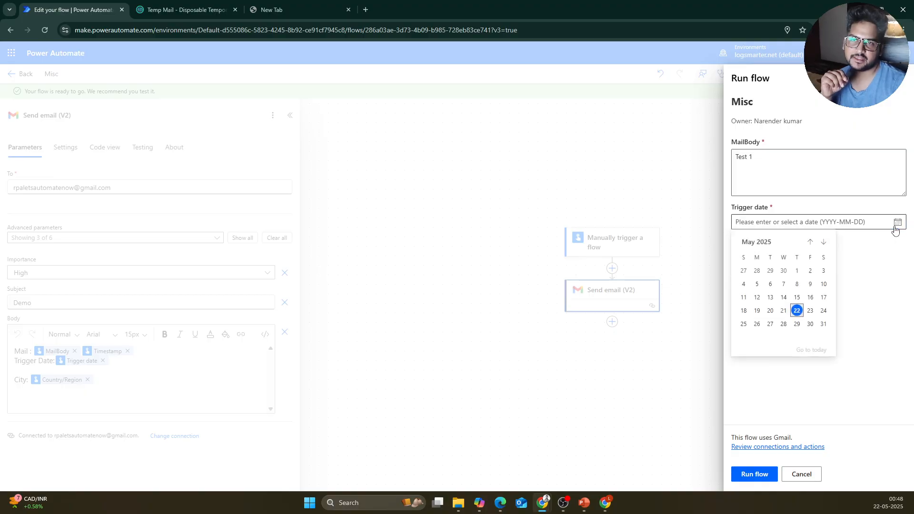
click(811, 312)
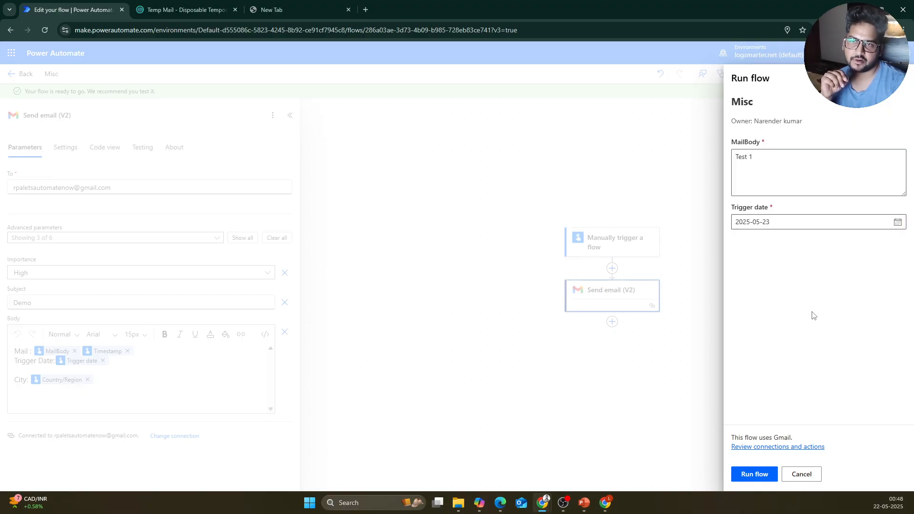
click(757, 474)
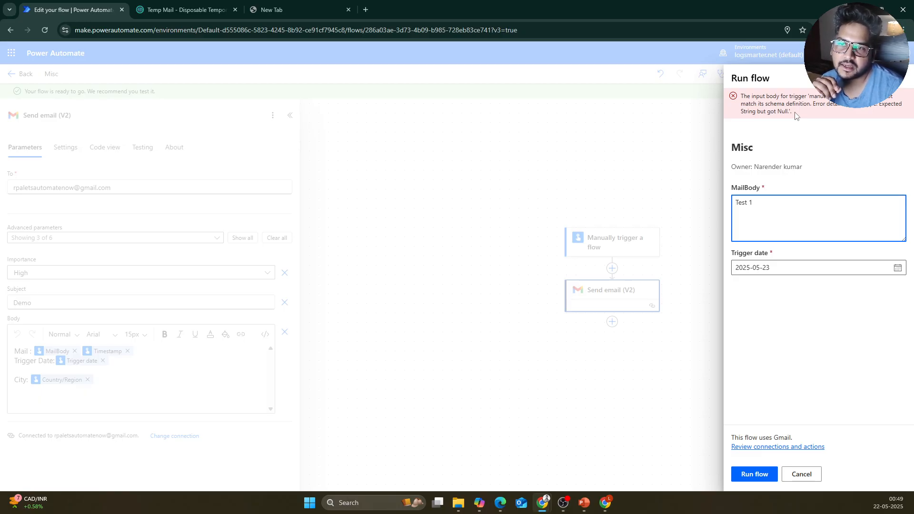
Step: Change Trigger date to 2025-05-21 and retry the run, which keeps hitting the schema error
click(897, 268)
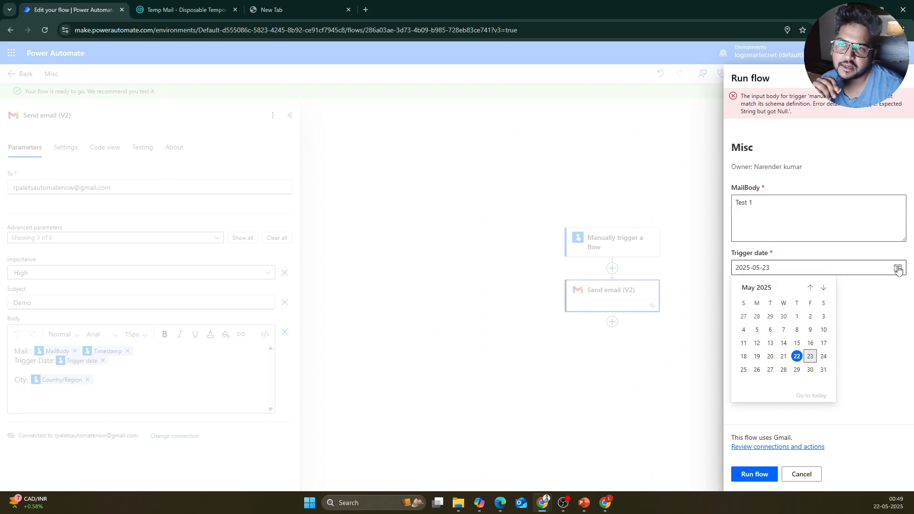
click(785, 357)
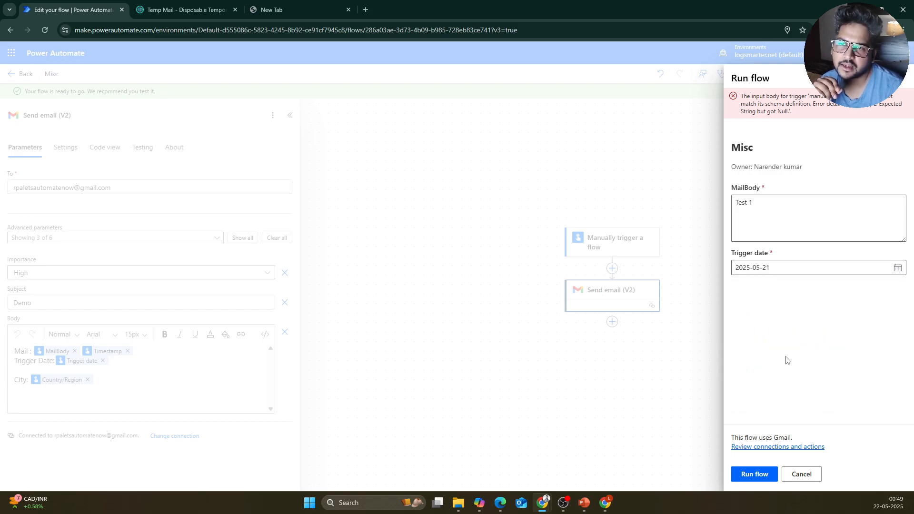
click(756, 473)
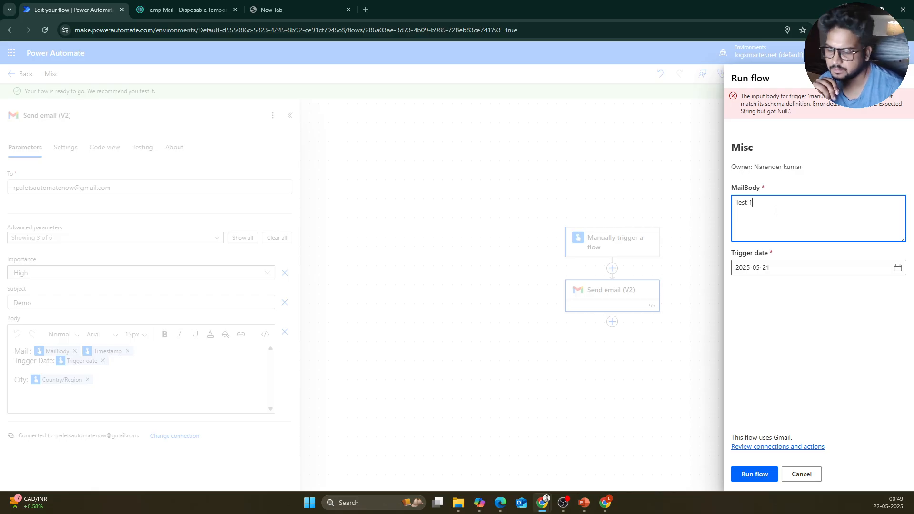
click(743, 472)
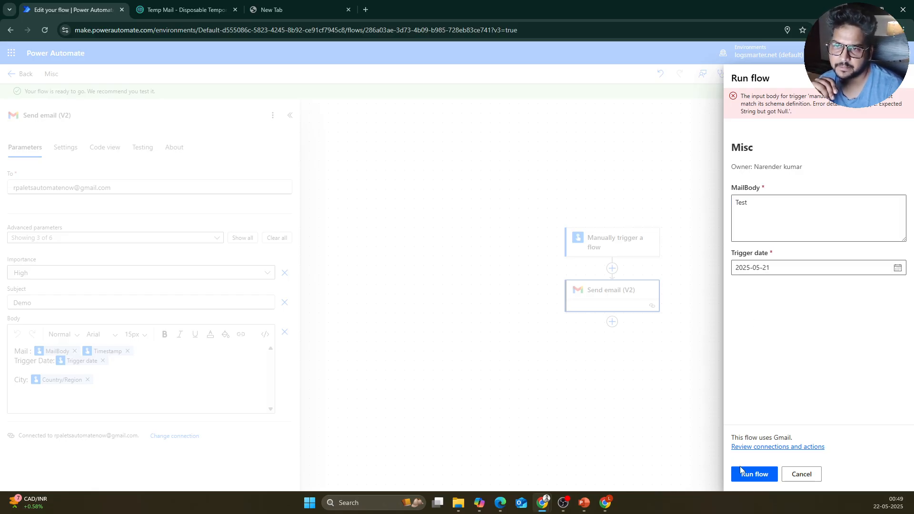
click(780, 266)
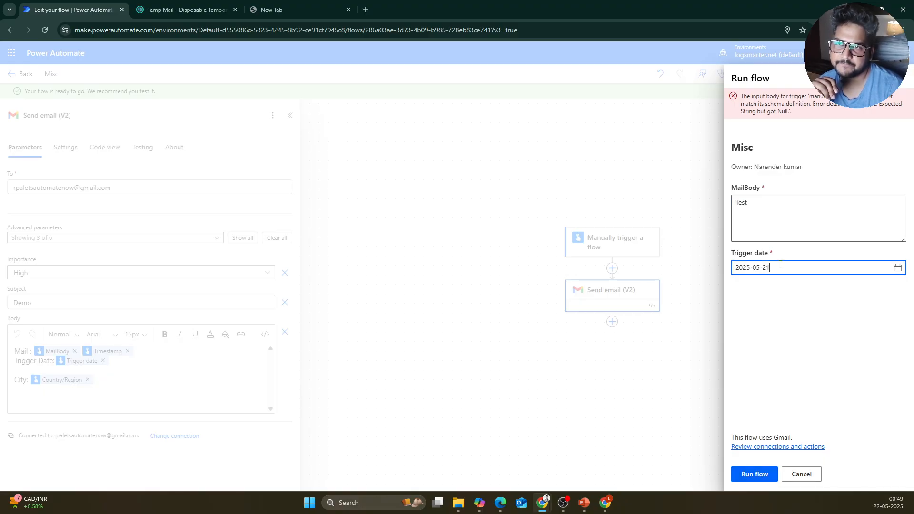
click(897, 269)
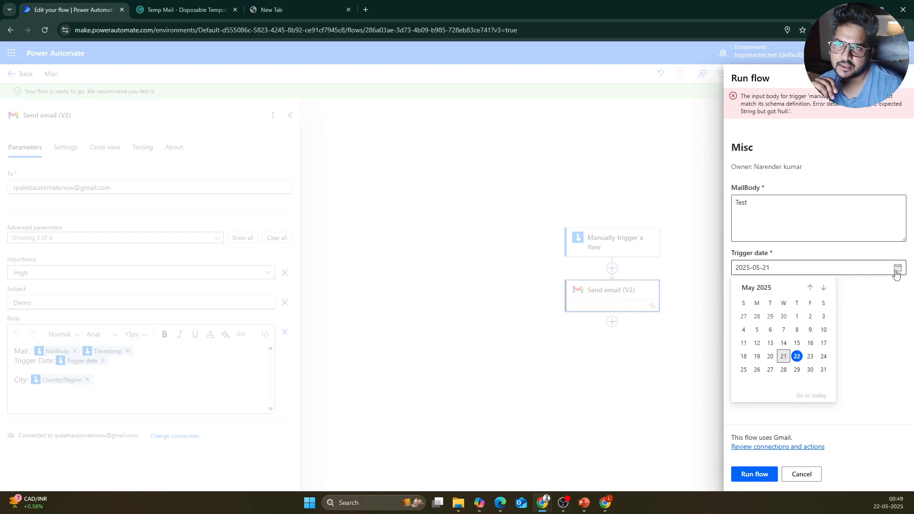
click(815, 101)
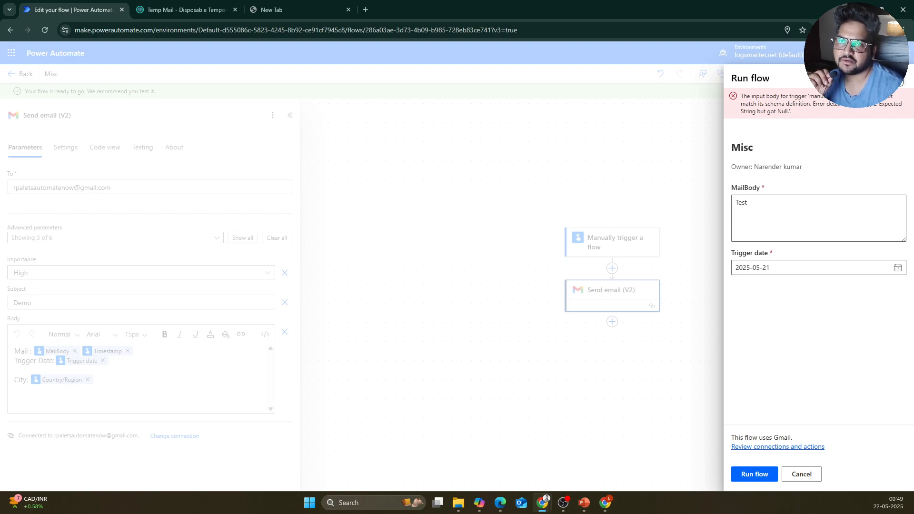
Step: Close the failing run form and make the trigger's Trigger date input optional
click(897, 82)
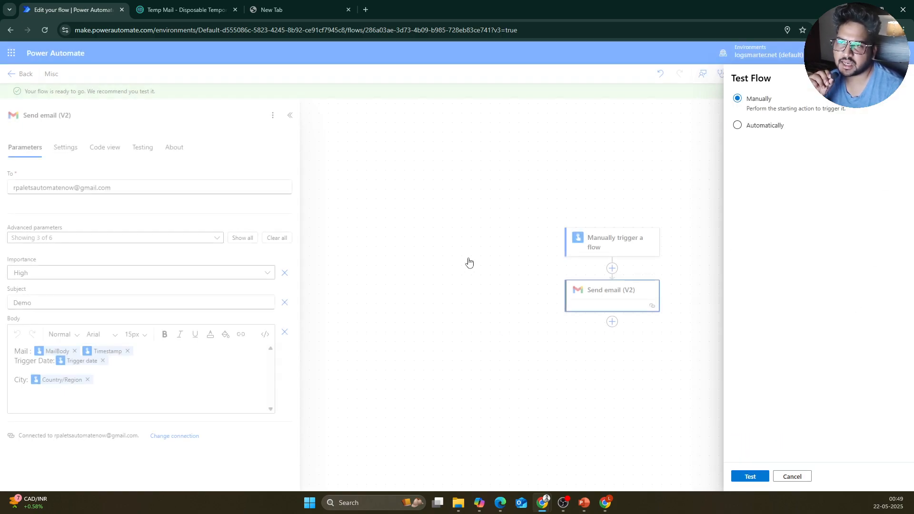
click(603, 246)
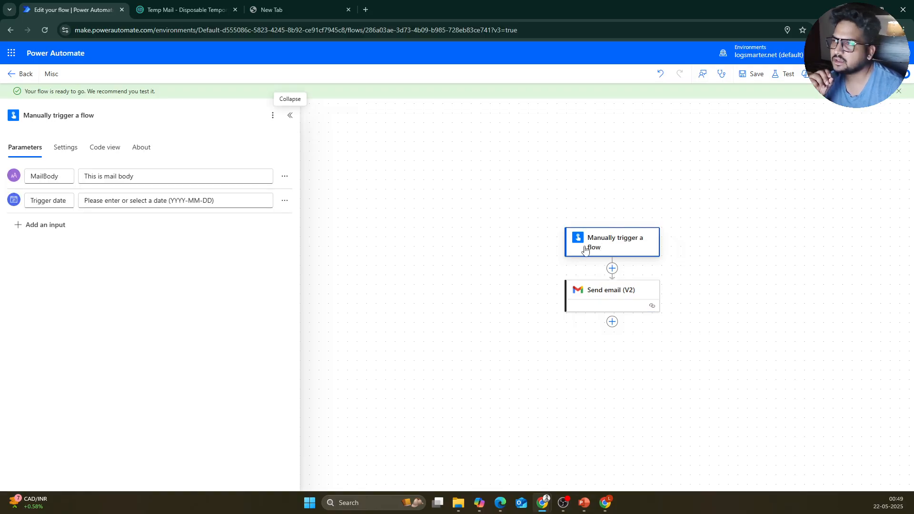
click(55, 202)
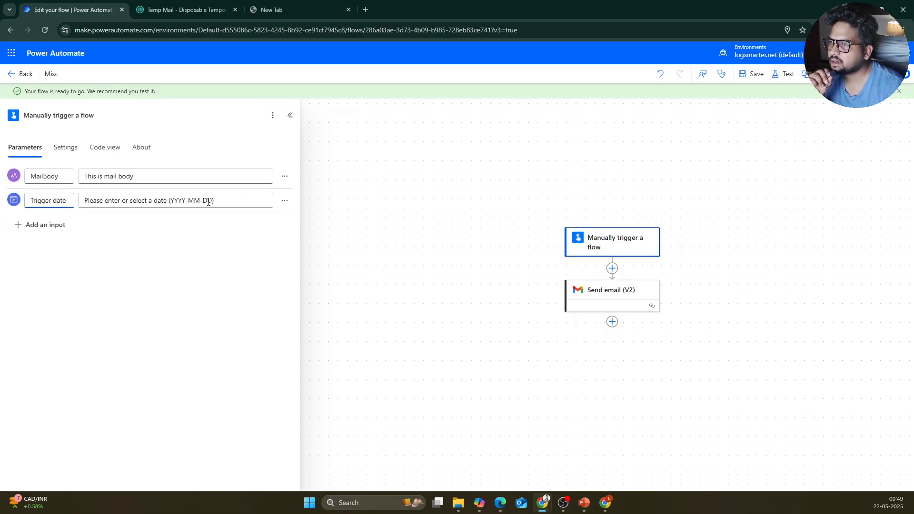
drag(213, 201, 174, 202)
click(289, 189)
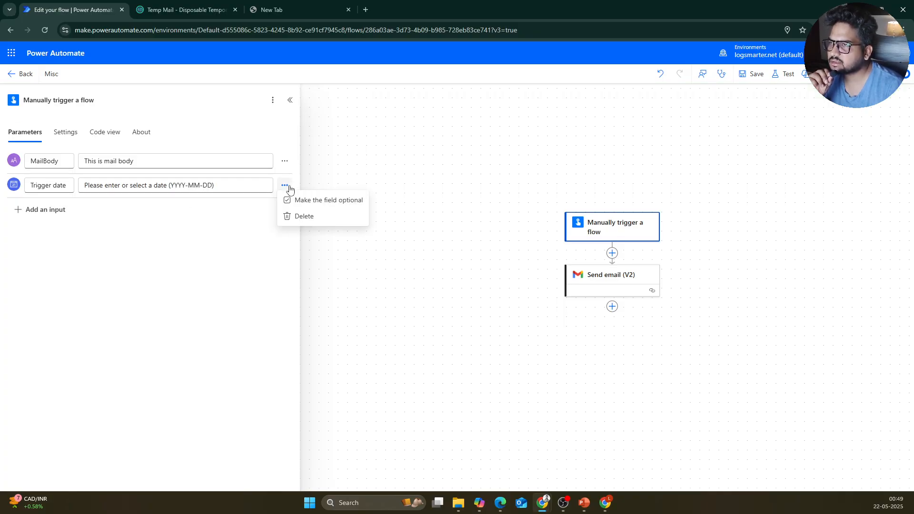
click(297, 202)
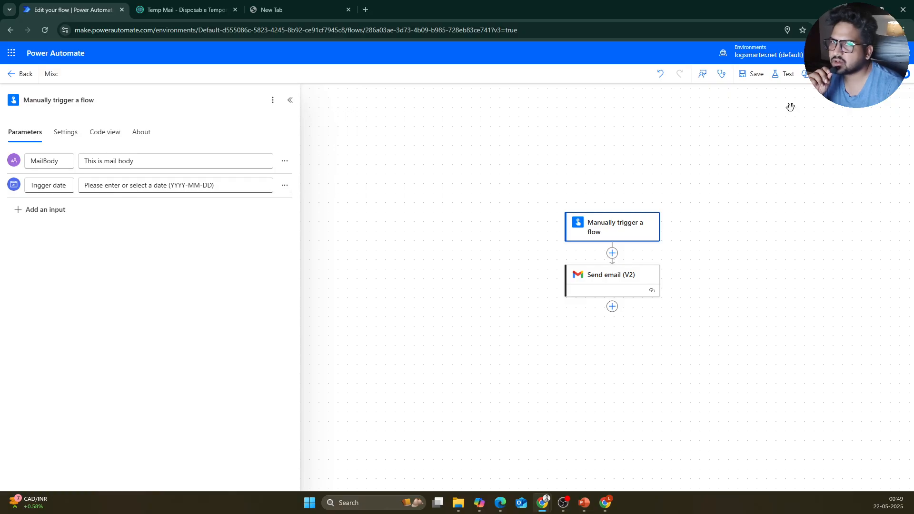
Step: Confirm Trigger date is now optional in the trigger's inputs and bring up the test options
click(284, 161)
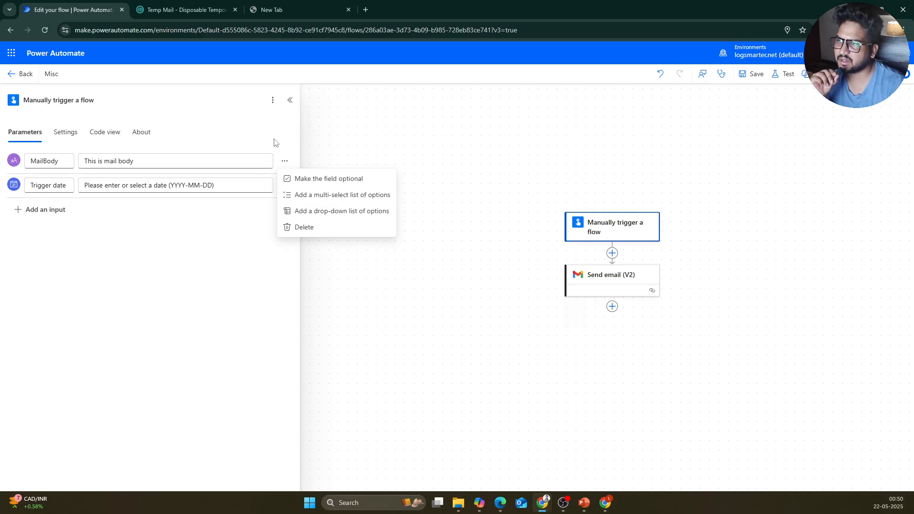
click(335, 153)
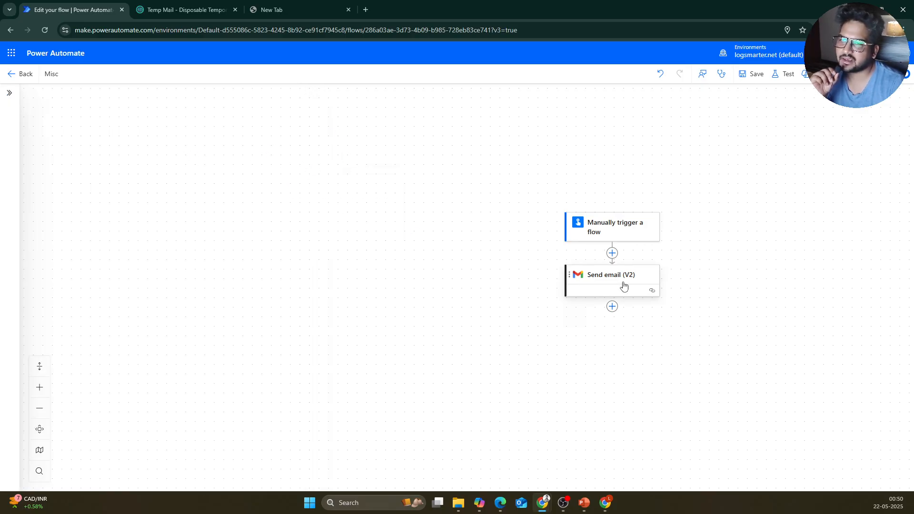
click(619, 228)
click(284, 186)
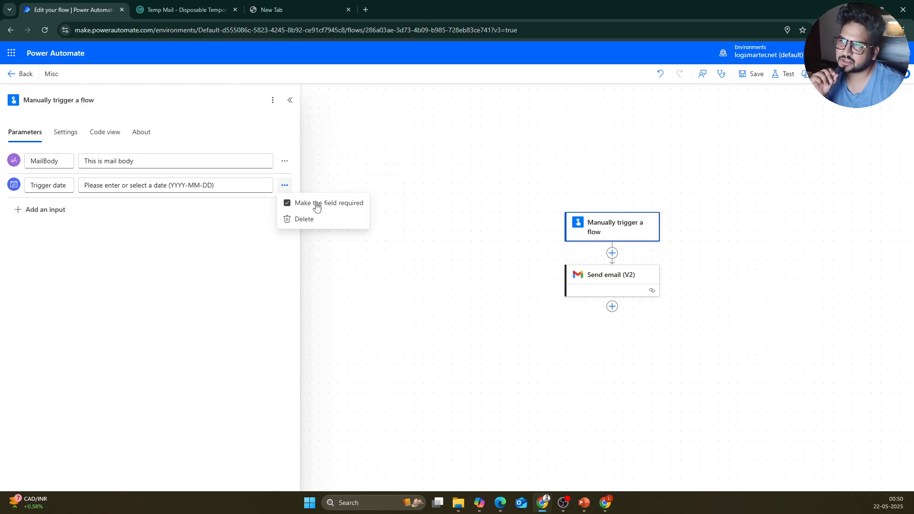
click(284, 160)
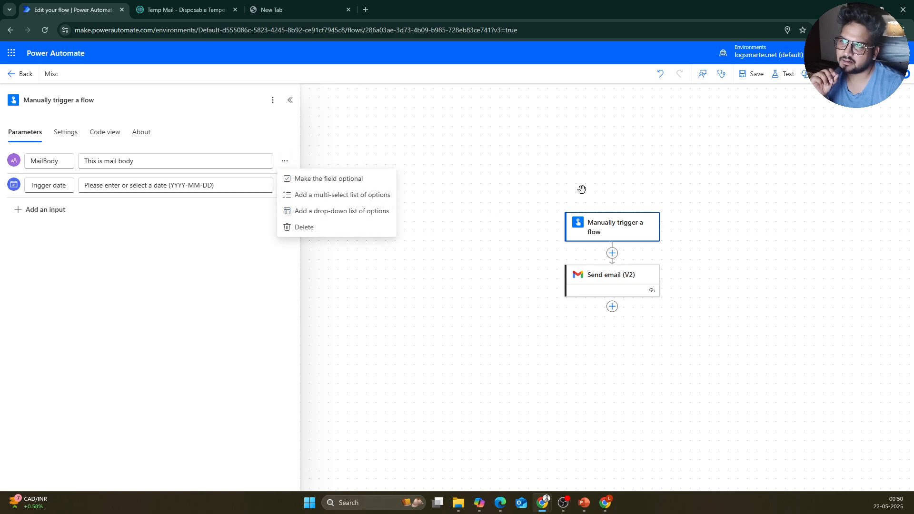
click(783, 74)
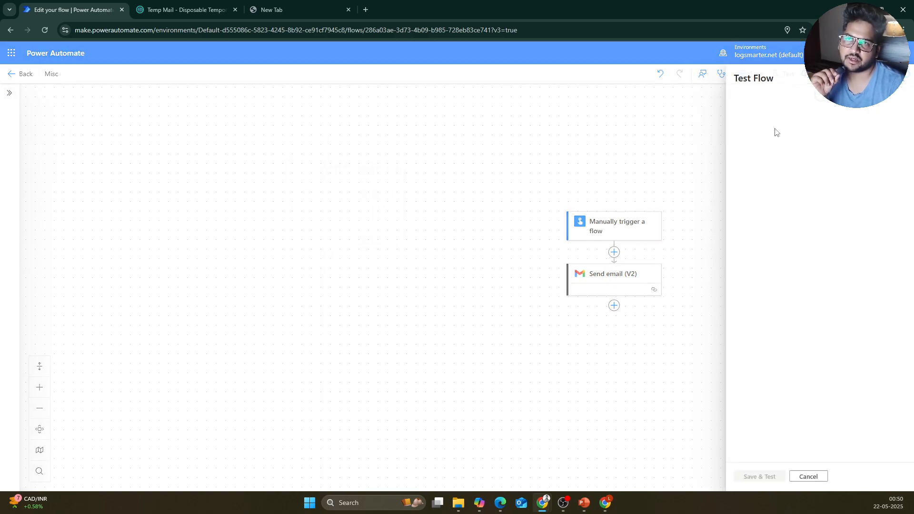
Step: Dismiss the test options and save the flow
click(756, 108)
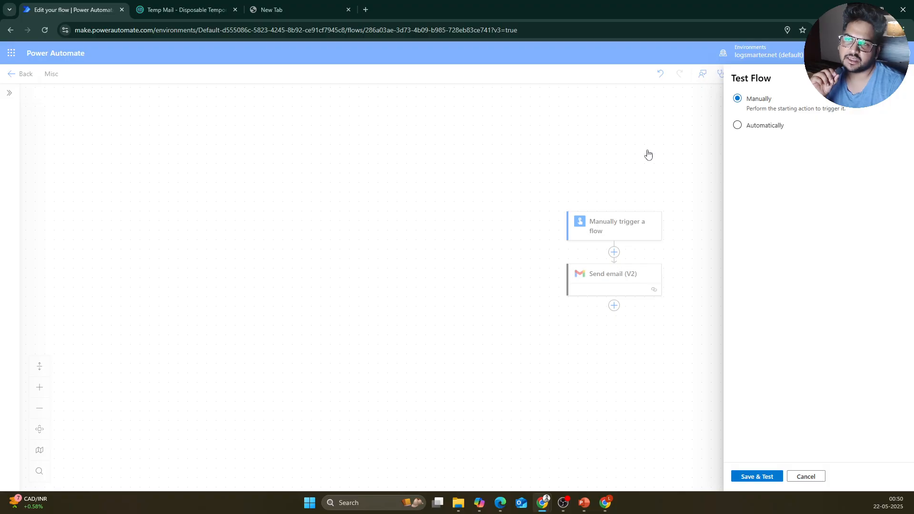
click(660, 139)
click(757, 75)
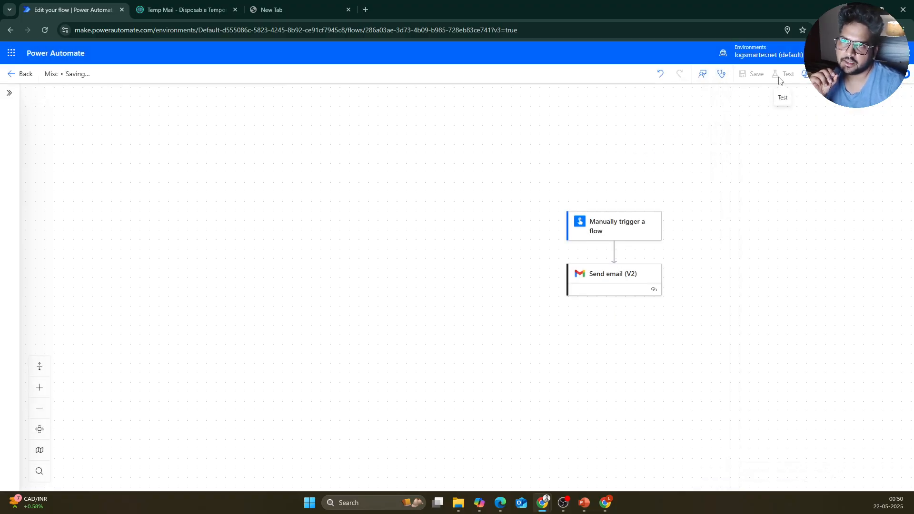
Step: Run a manual test of Misc with MailBody 'qwerty' and no Trigger date
click(778, 80)
click(753, 101)
click(750, 477)
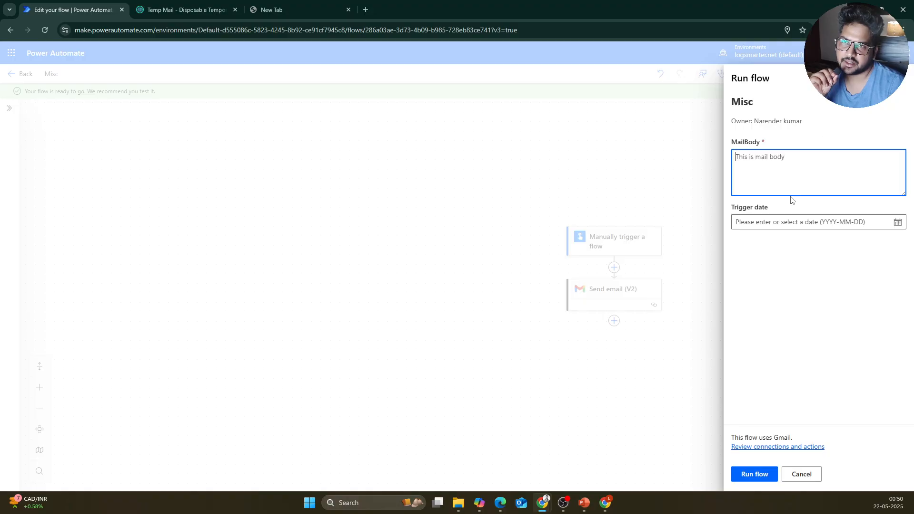
text(qwerty)
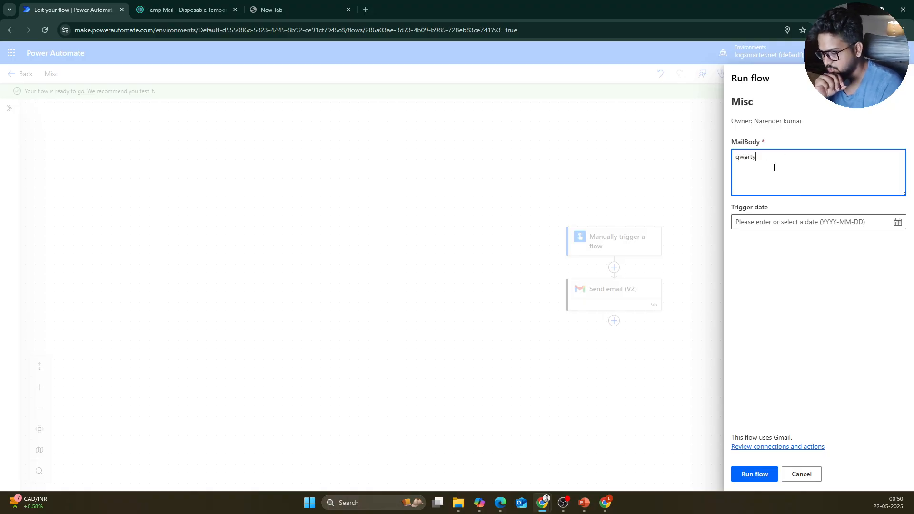
text(u)
key(BackSpace)
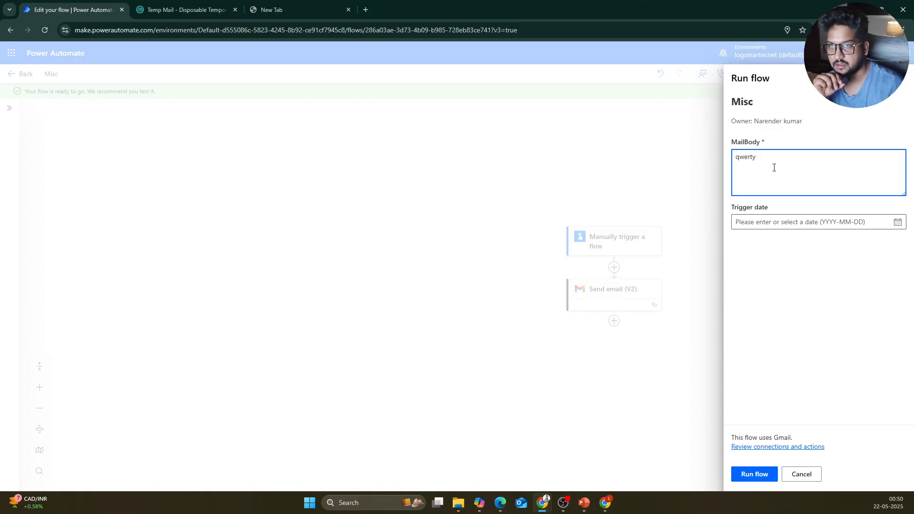
click(757, 473)
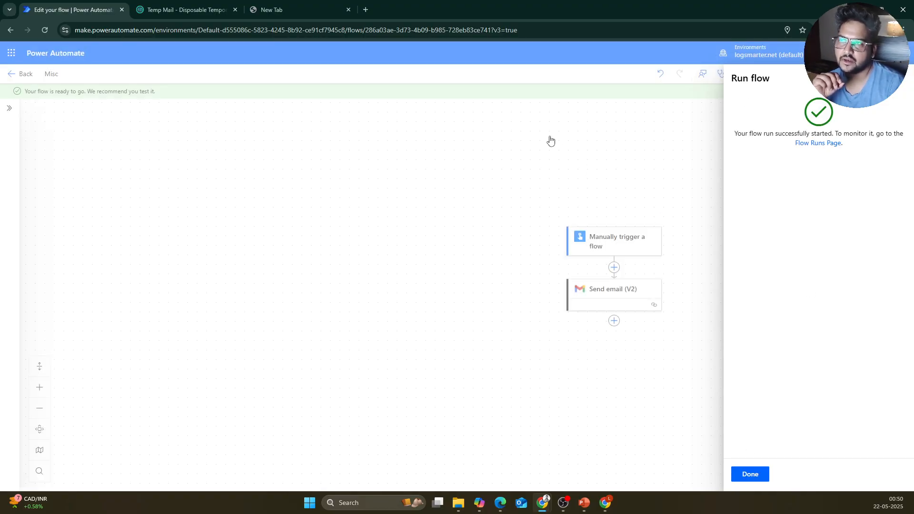
Step: Switch to the Gmail window's inbox
mouse_move(604, 505)
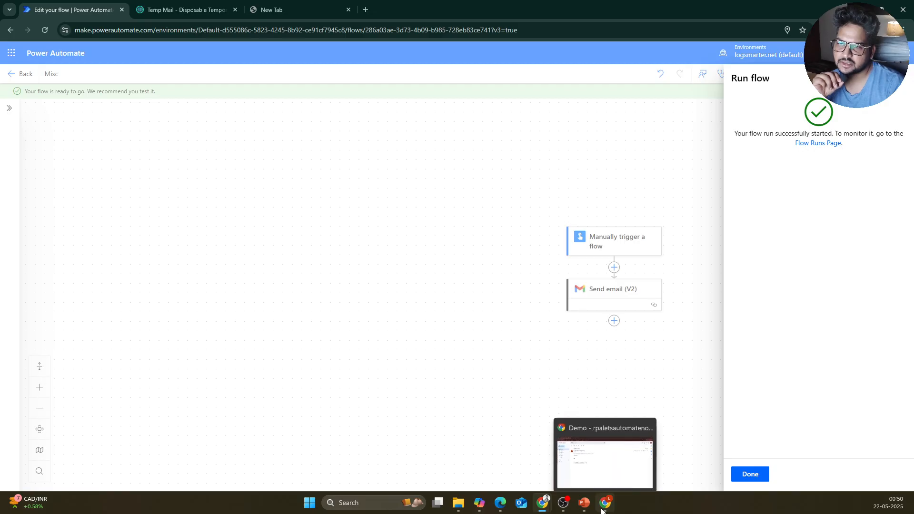
click(604, 452)
click(57, 118)
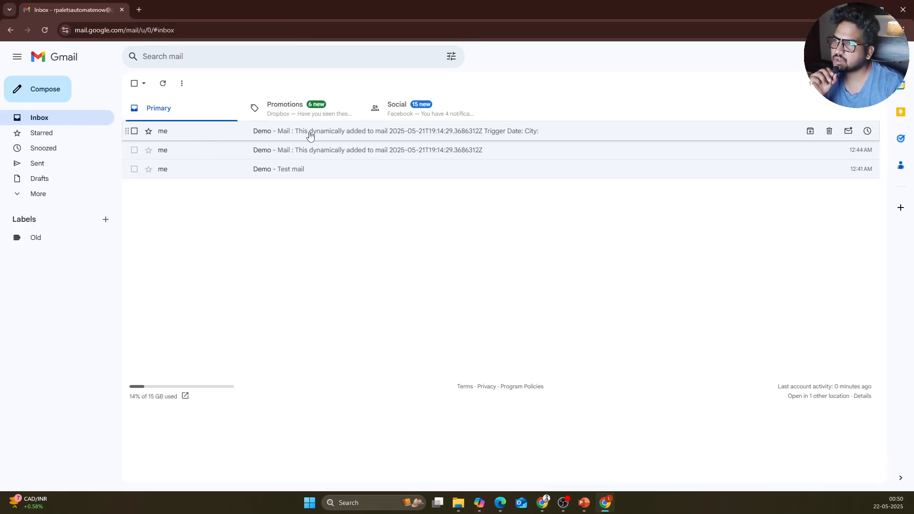
Step: Reload Gmail, check the new Demo email ('Mail : qwerty', City: India, blank Trigger Date), then return to Power Automate
click(45, 30)
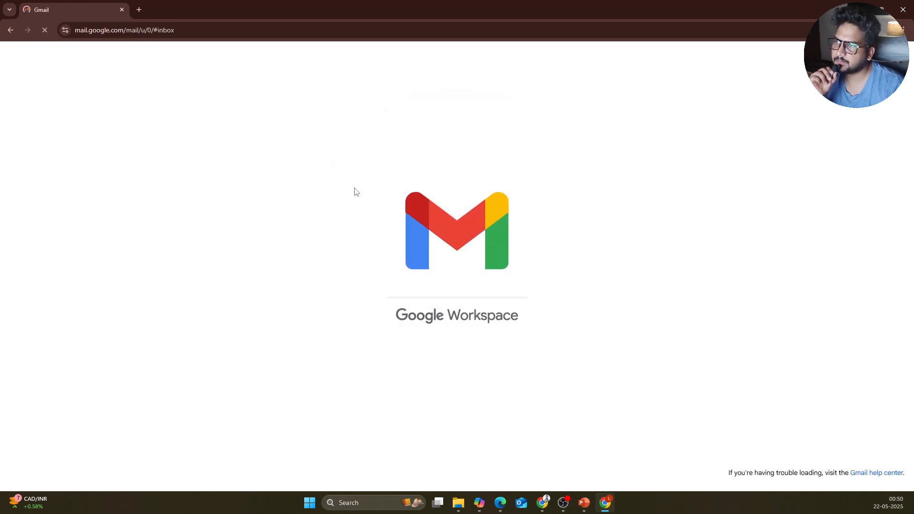
click(315, 139)
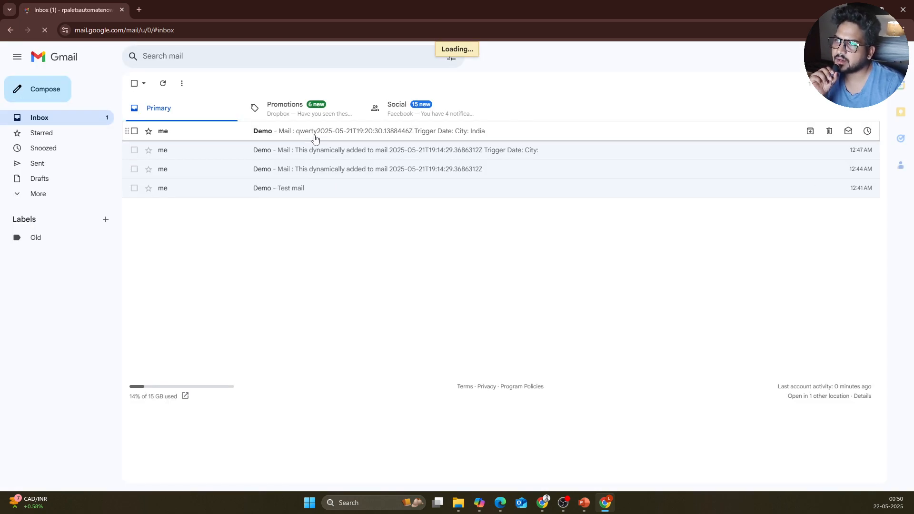
triple_click(198, 216)
click(282, 205)
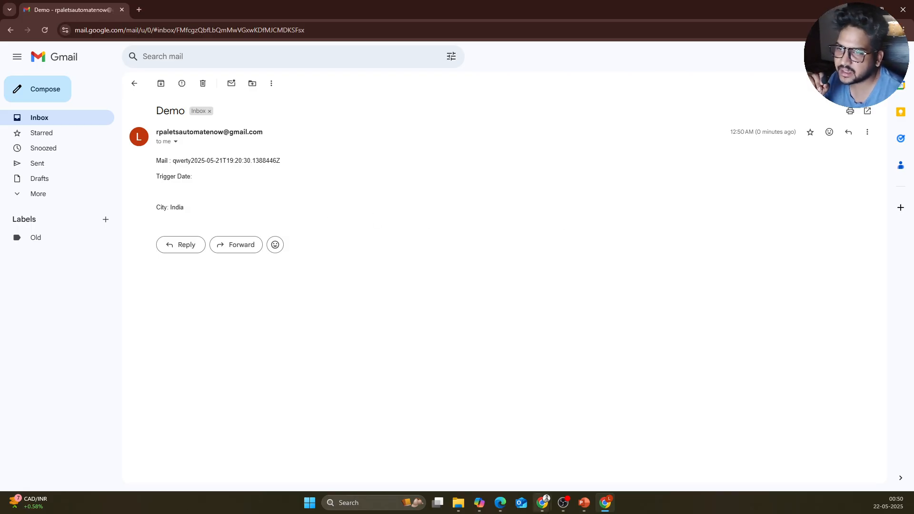
mouse_move(605, 503)
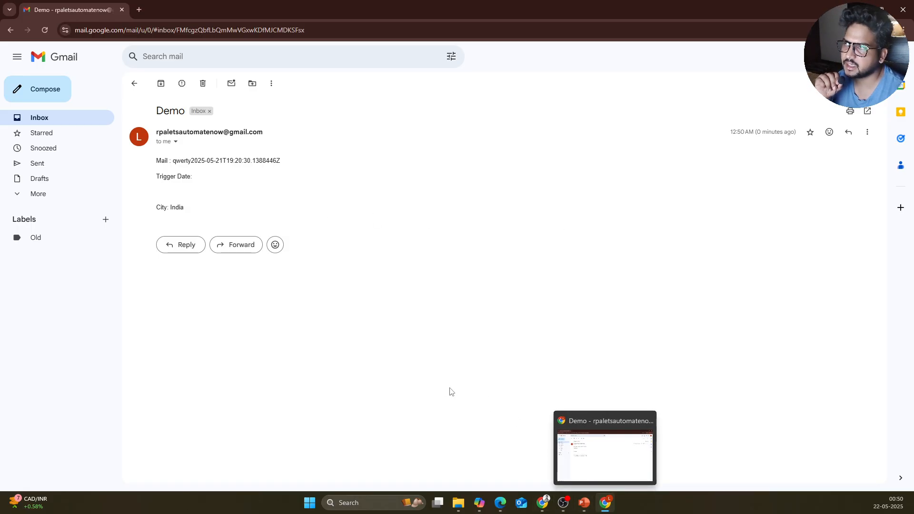
click(134, 83)
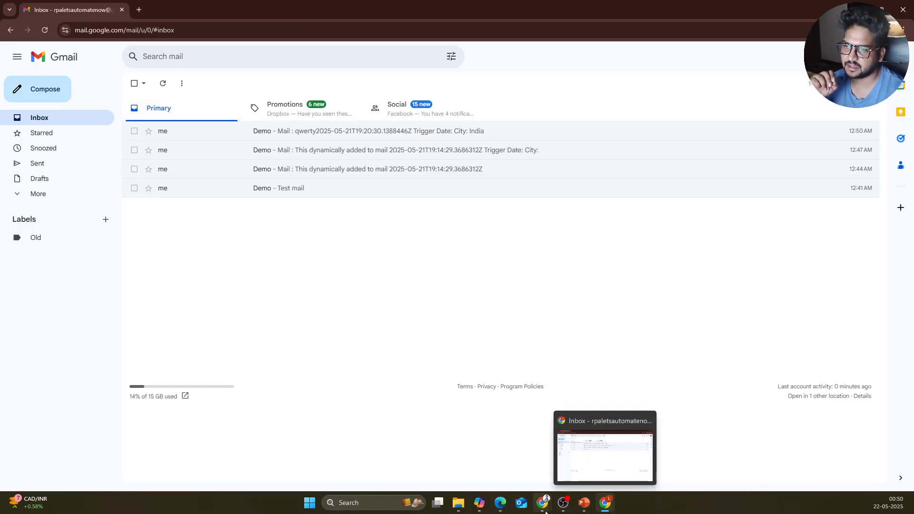
mouse_move(544, 507)
click(585, 469)
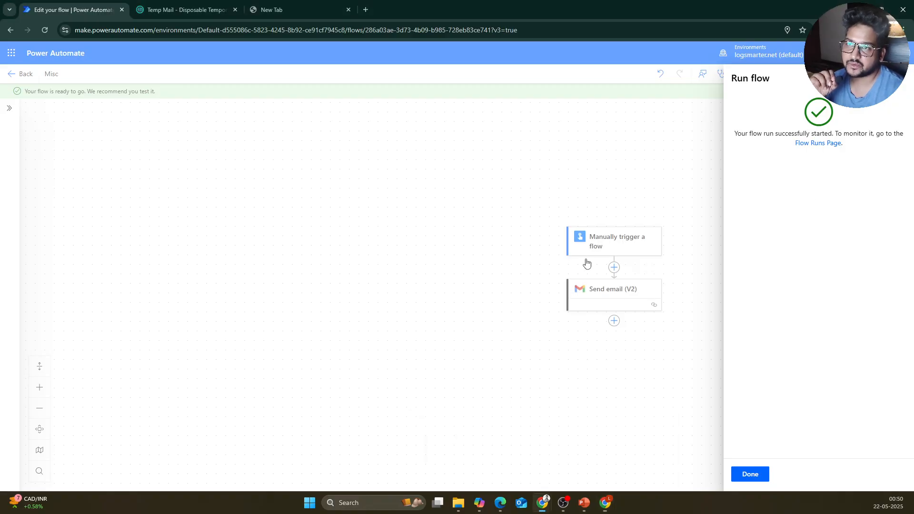
Step: Make the manual trigger's Trigger date input required
click(896, 78)
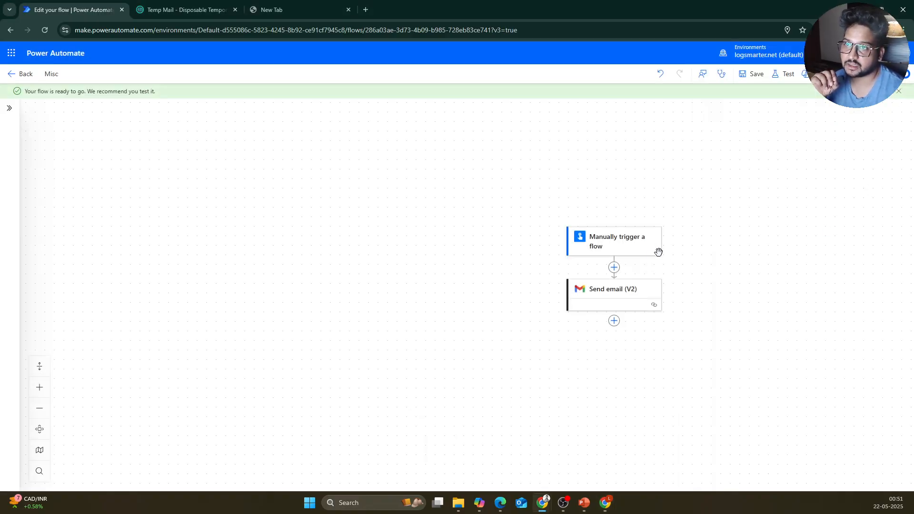
click(623, 246)
click(289, 204)
click(364, 218)
Step: Enter 2025-05-23 as the Trigger date value and save the Misc flow
click(186, 186)
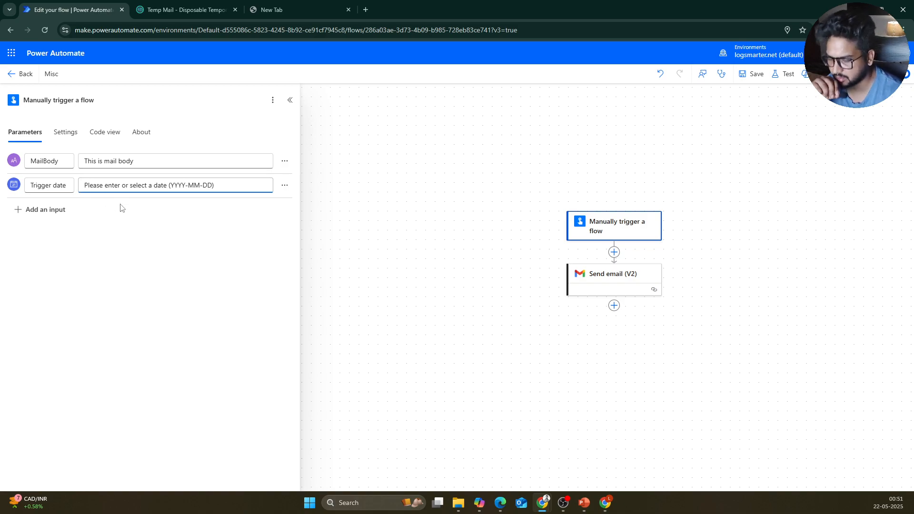
text(202)
key(Delete)
key(Delete)
key(Delete)
key(Delete)
key(Delete)
key(Delete)
key(Delete)
key(Delete)
key(Delete)
key(Delete)
key(Delete)
key(Delete)
key(Delete)
key(Delete)
key(Delete)
key(Delete)
key(Delete)
key(Delete)
key(Delete)
key(Delete)
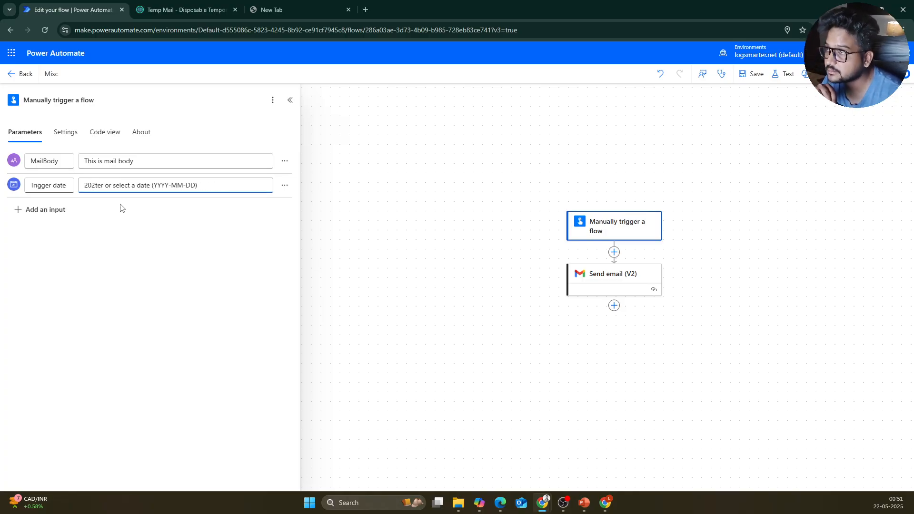
text(5)
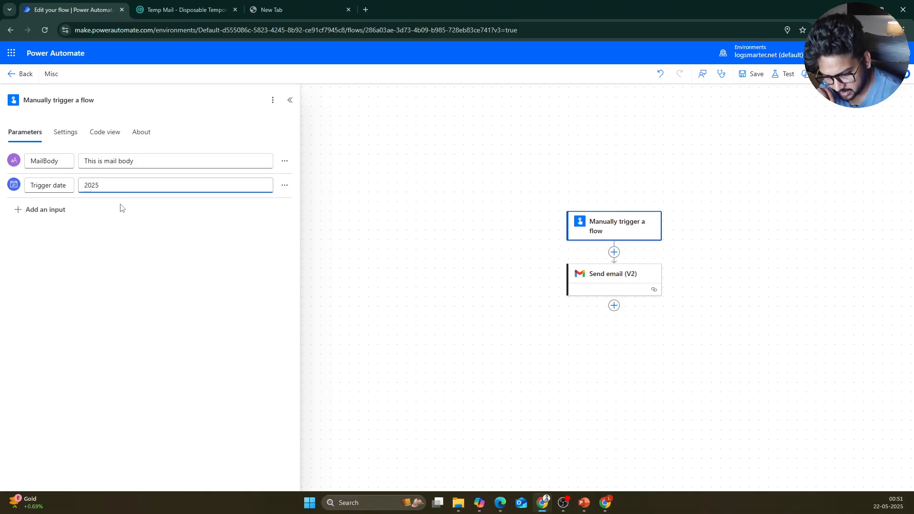
text(-05-23)
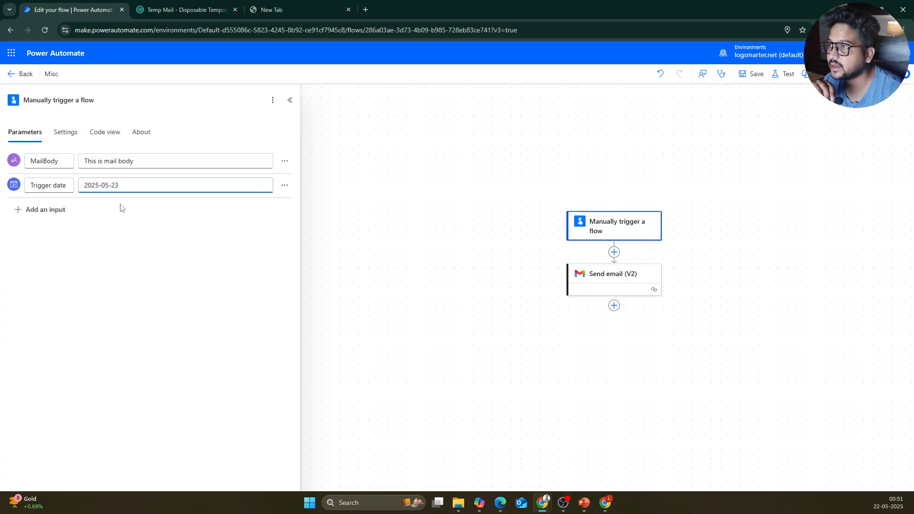
click(508, 165)
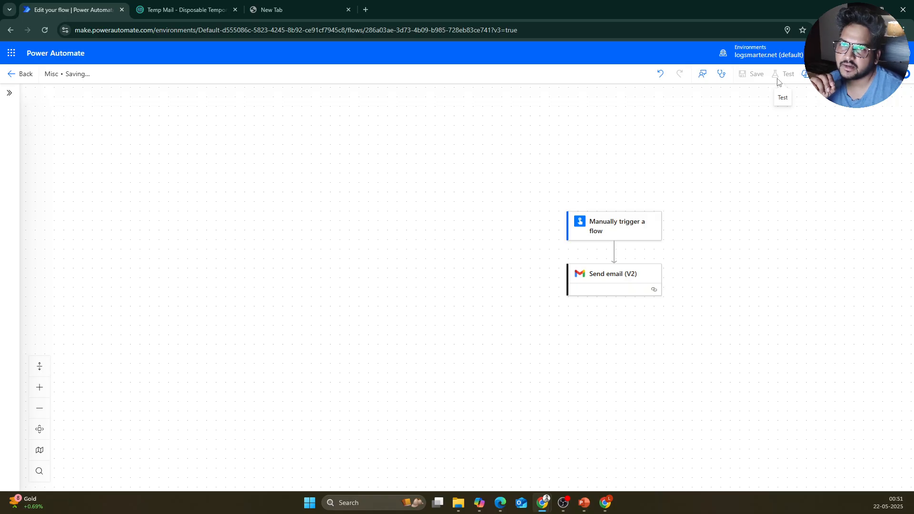
Step: Manually test-run Misc with MailBody 'sdfcgjhvk' and Trigger date 2025-05-21, then inspect the trigger's outputs
click(789, 75)
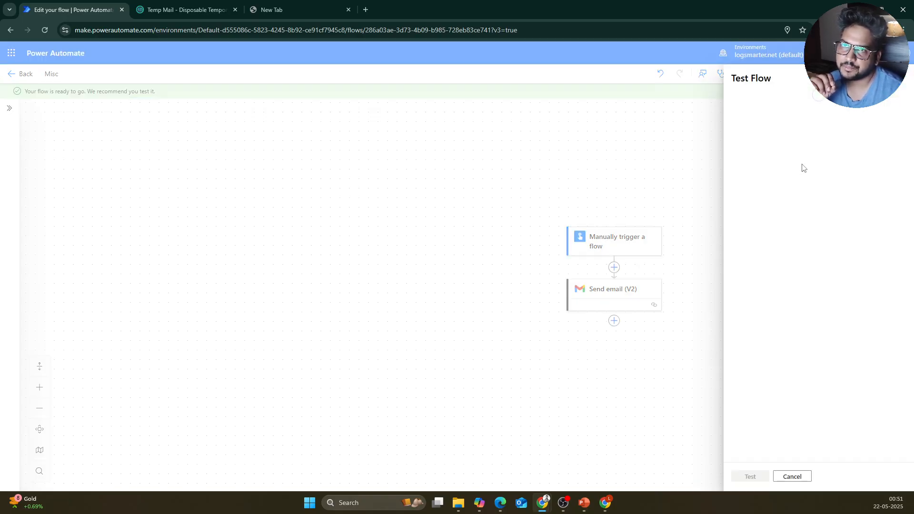
click(747, 98)
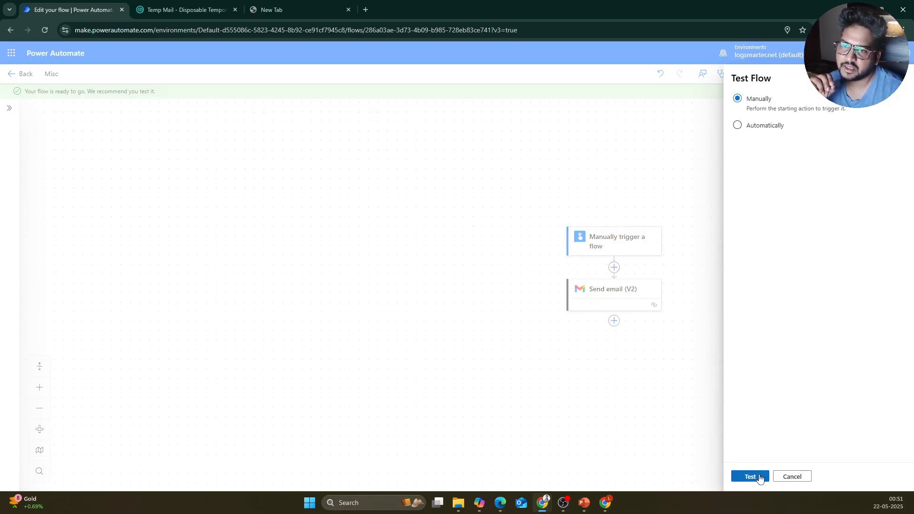
click(761, 476)
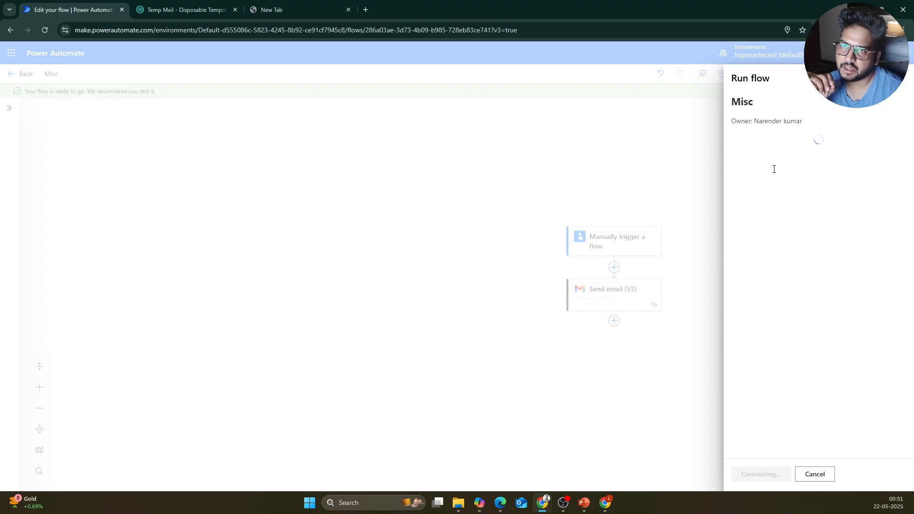
text(sdfcgjhvk)
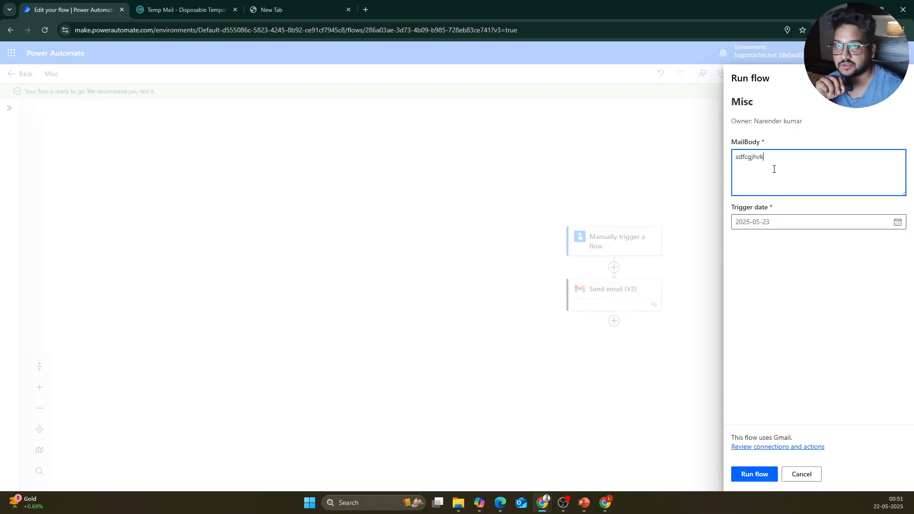
click(898, 223)
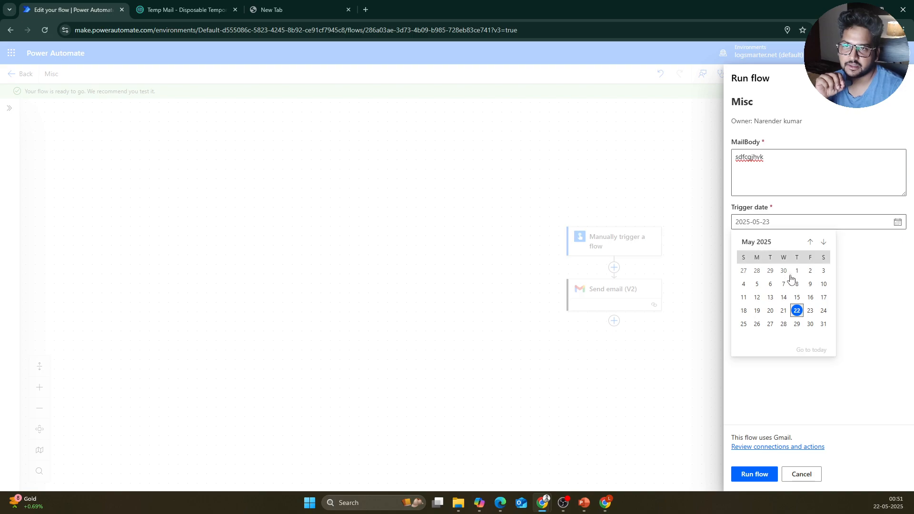
click(785, 313)
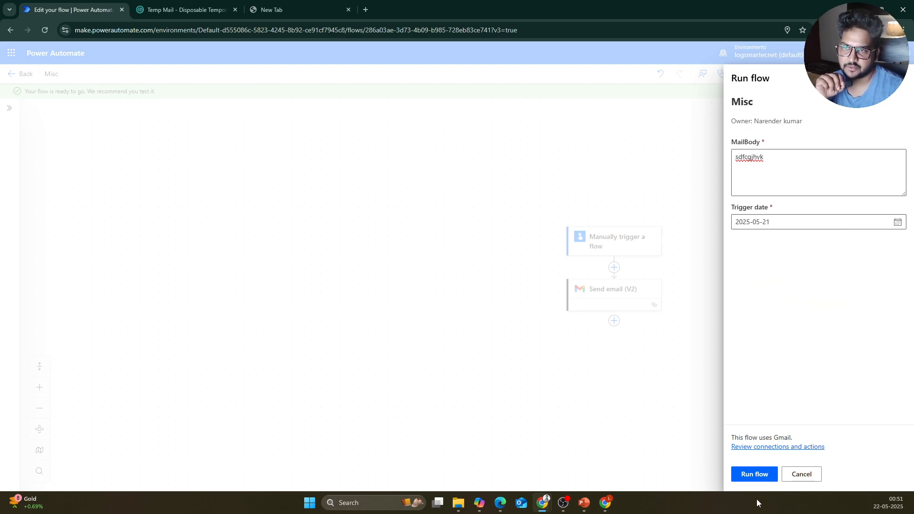
click(754, 474)
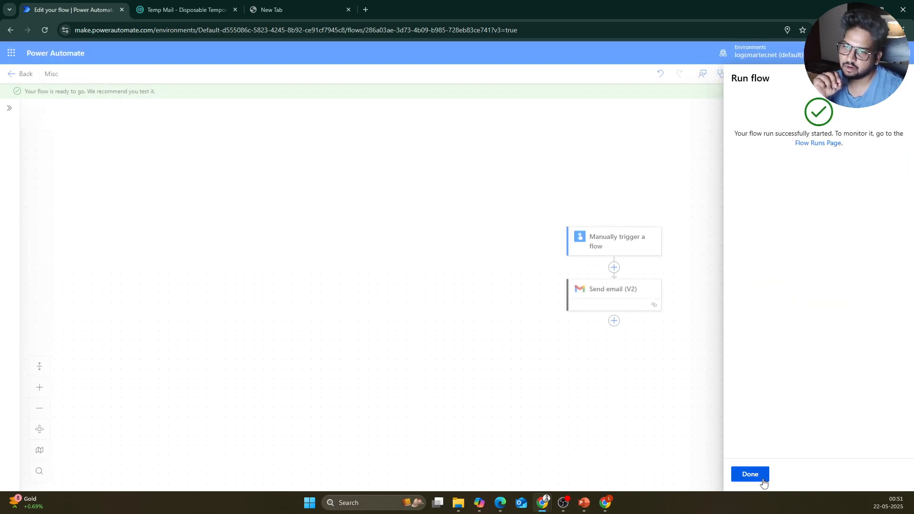
click(762, 474)
click(613, 239)
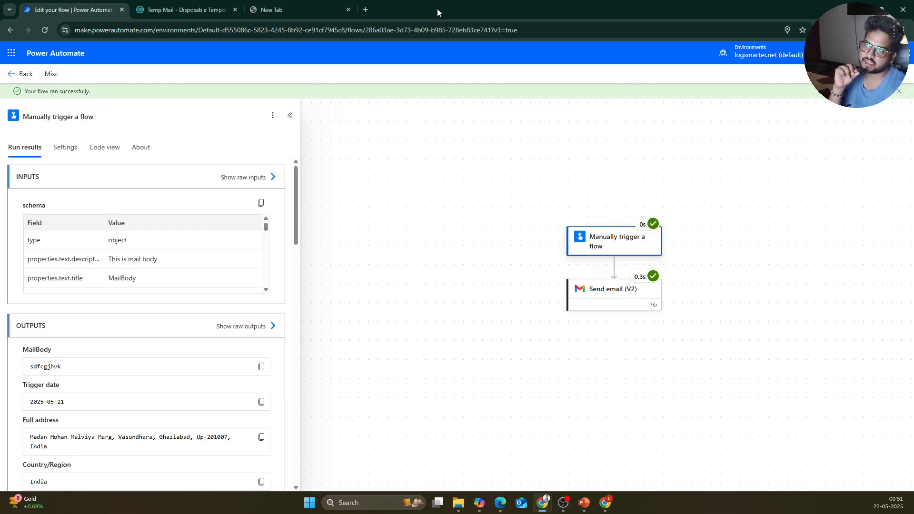
Step: In Gmail, open the newest Demo email and check its Trigger Date 2025-05-21 and City: India lines
mouse_move(605, 500)
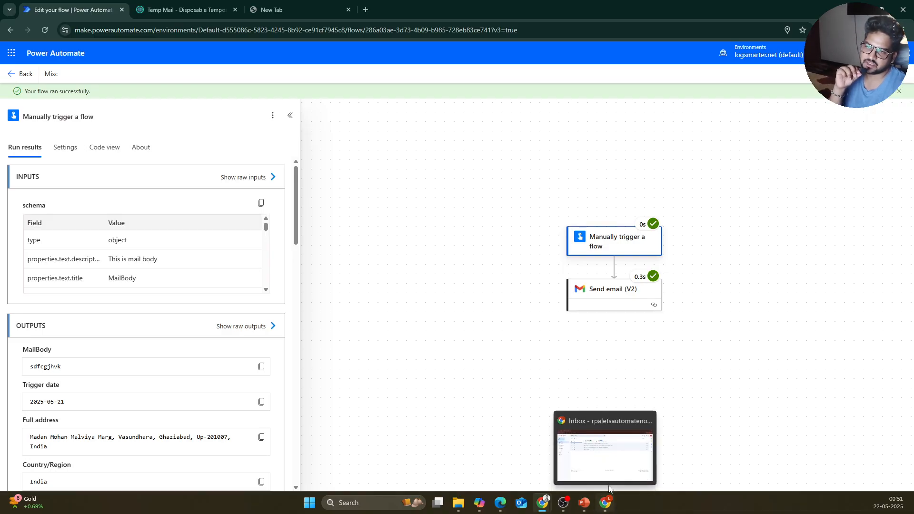
click(612, 467)
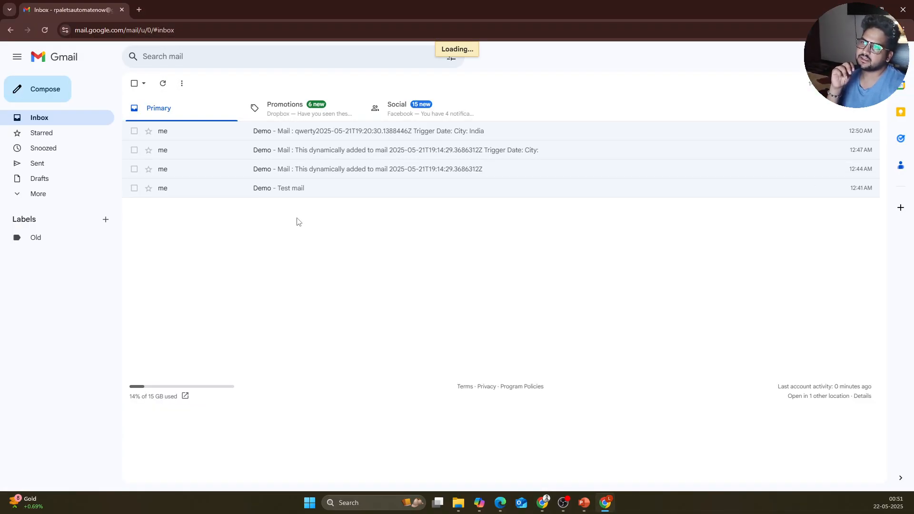
click(314, 136)
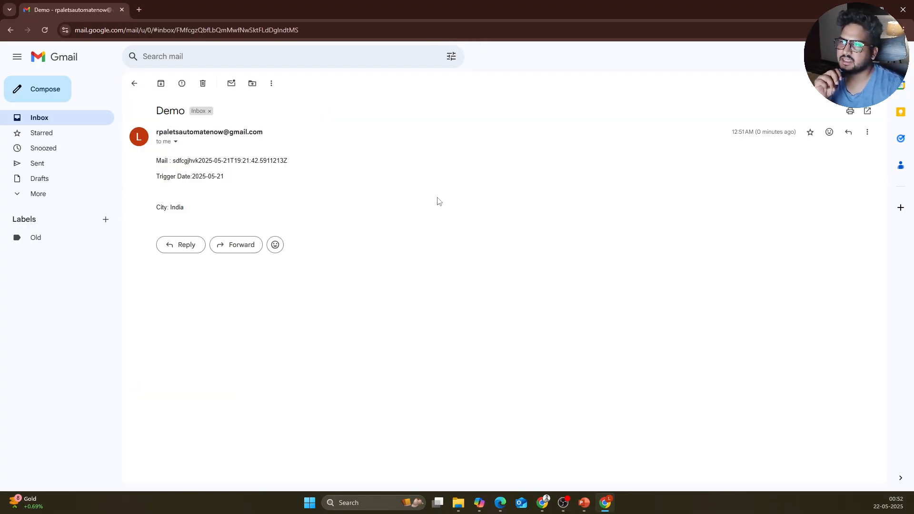
drag(193, 178, 143, 142)
click(333, 236)
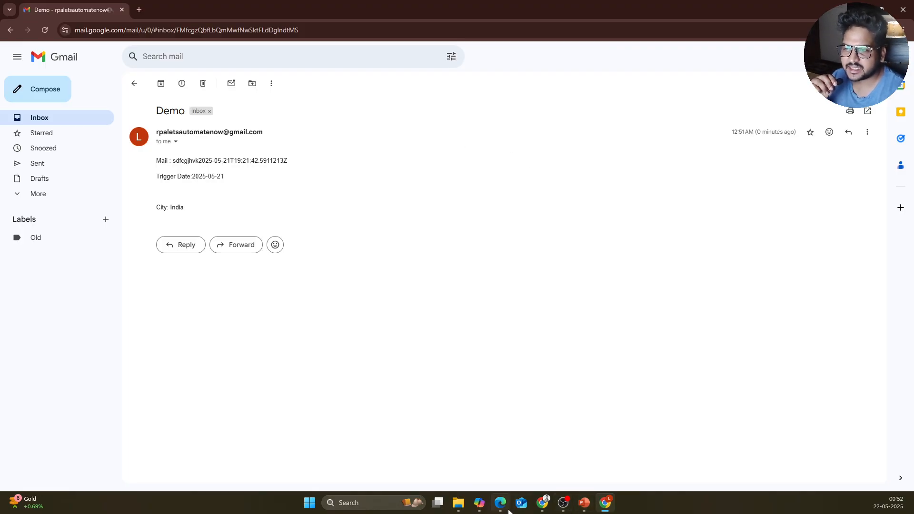
Step: Return to the Power Automate editor and go back to the Misc flow's details page
mouse_move(542, 503)
click(566, 447)
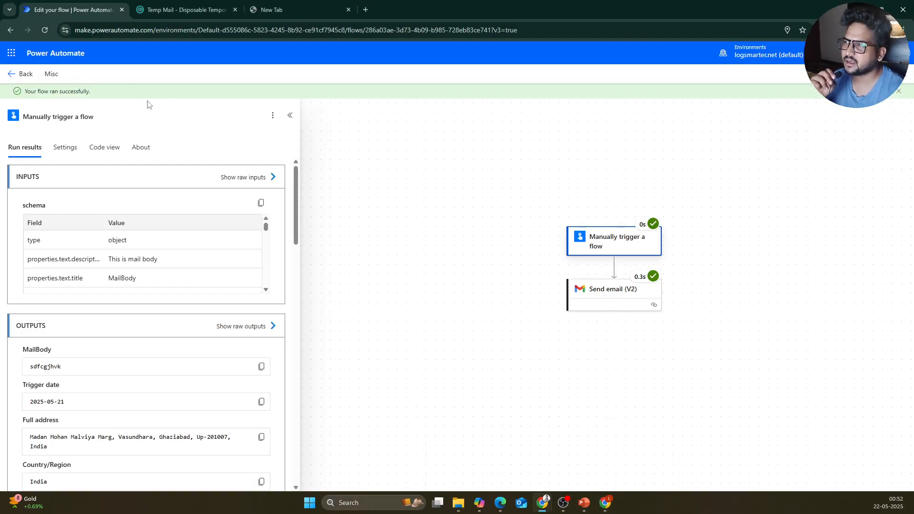
click(23, 75)
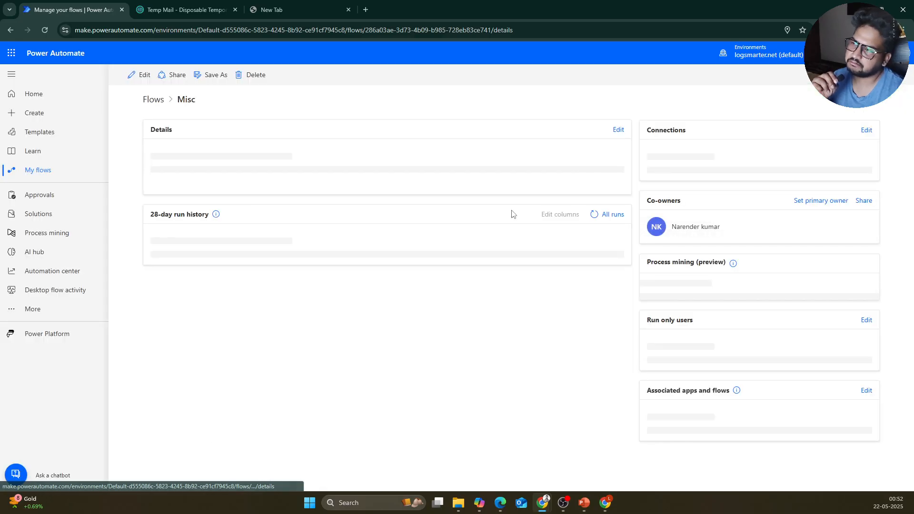
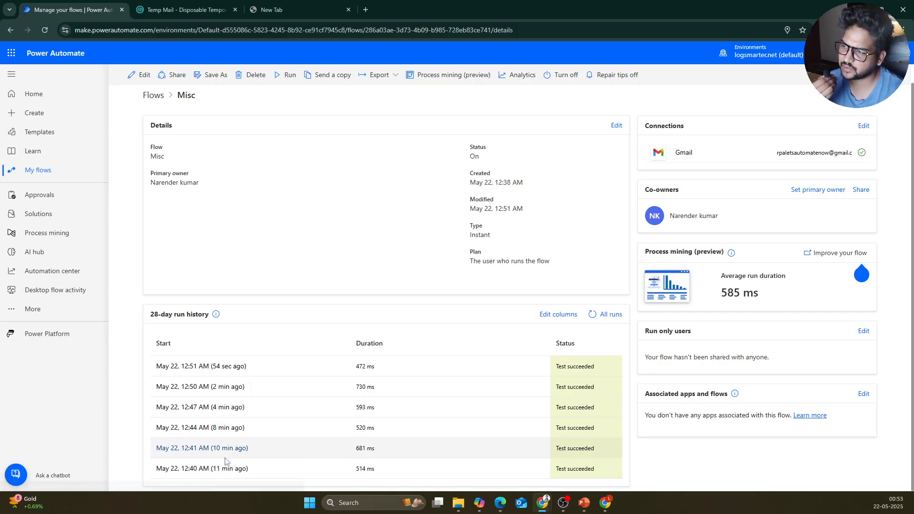
Step: Inspect the 12:44 AM run's trigger inputs and outputs, then return to the Misc details page
click(202, 429)
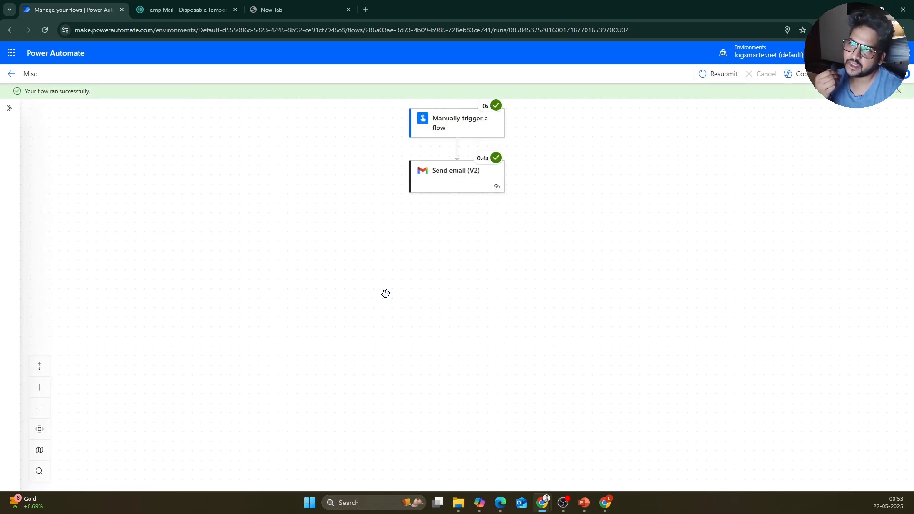
click(475, 126)
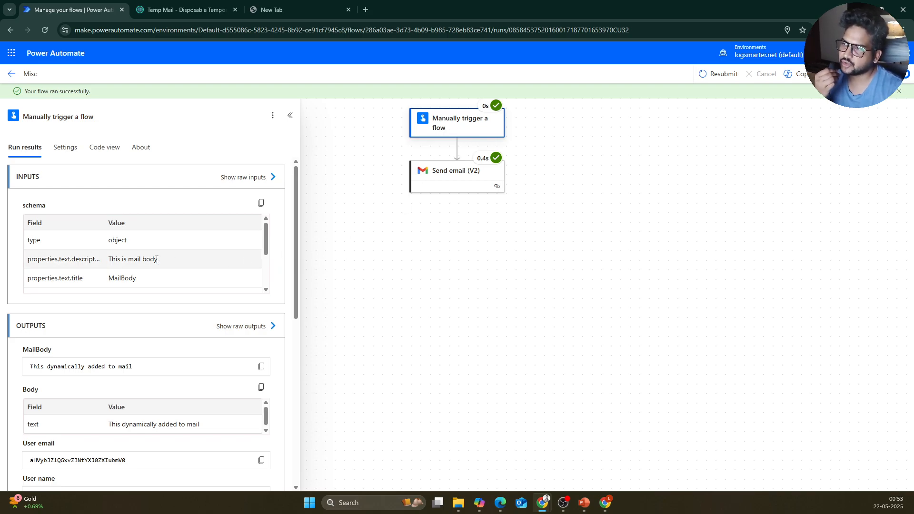
scroll(139, 287, down, 3)
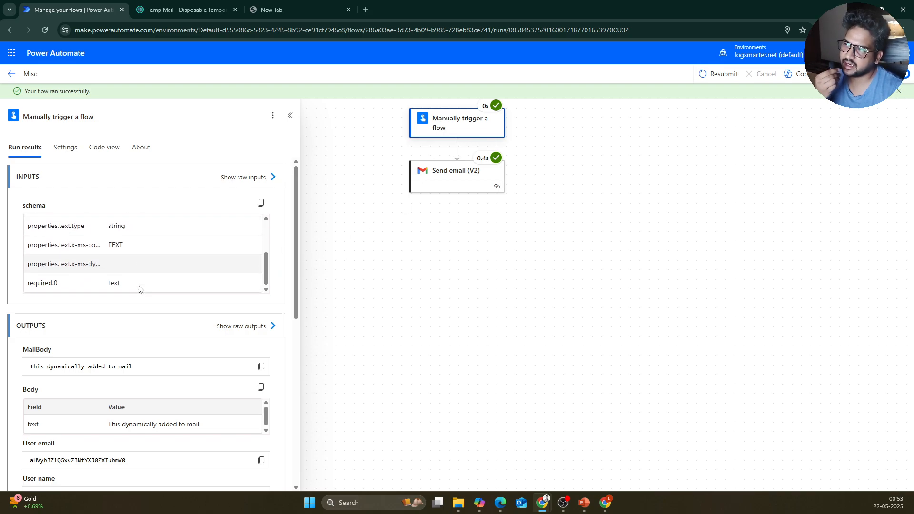
scroll(138, 257, down, 1)
scroll(136, 225, up, 3)
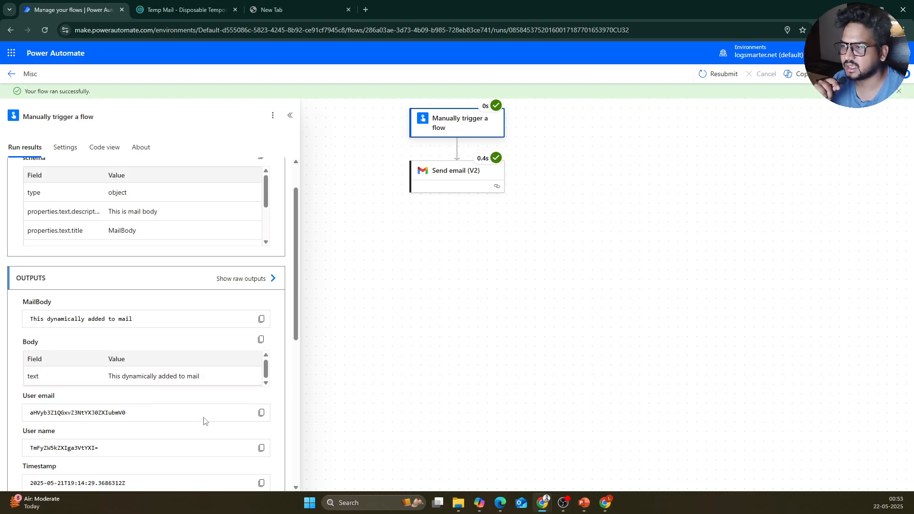
scroll(203, 420, down, 3)
scroll(333, 391, down, 2)
scroll(204, 393, down, 5)
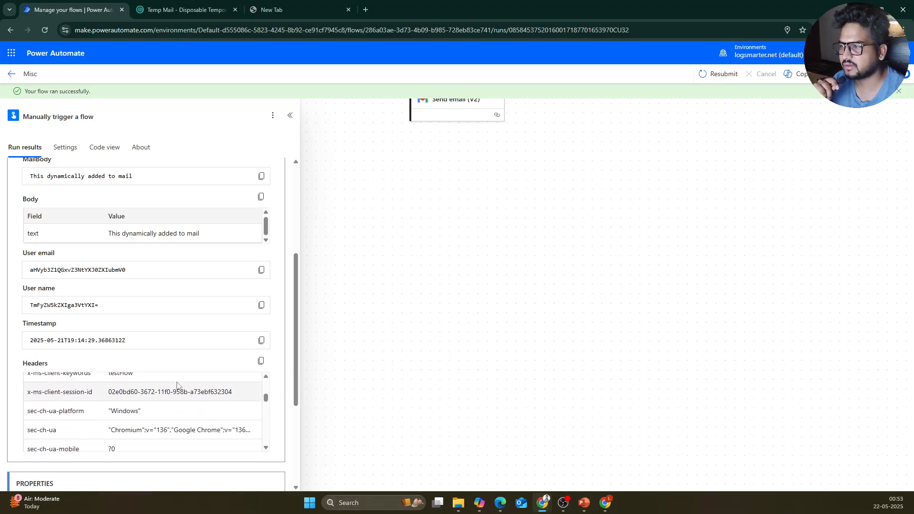
click(19, 76)
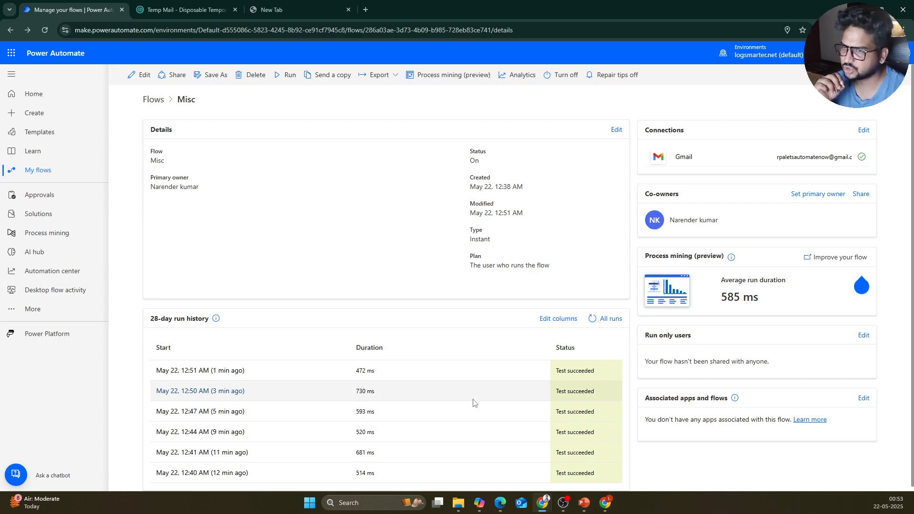
scroll(475, 405, down, 1)
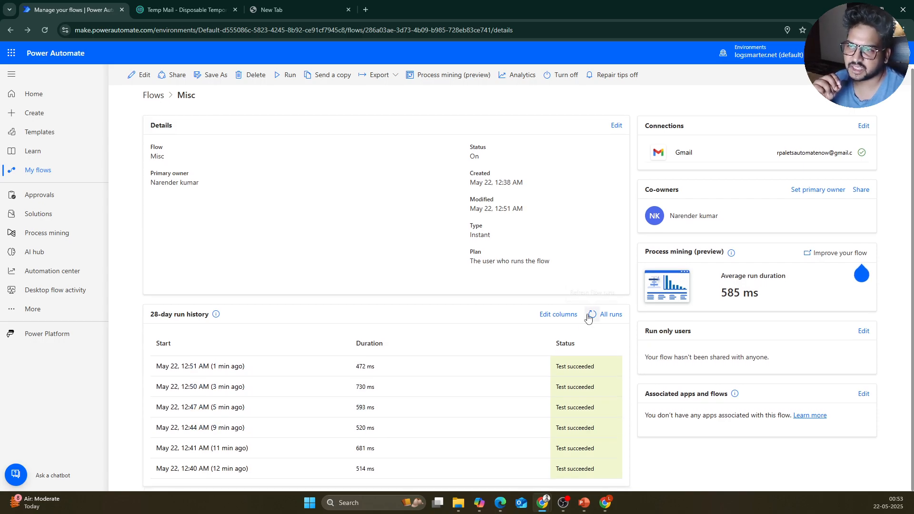
Step: From the cloud flows list, start a new scheduled cloud flow
click(148, 96)
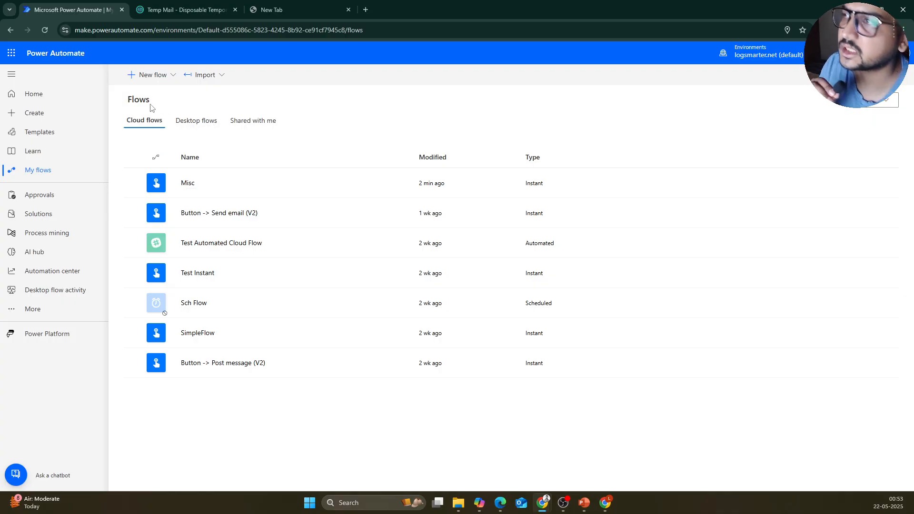
click(148, 76)
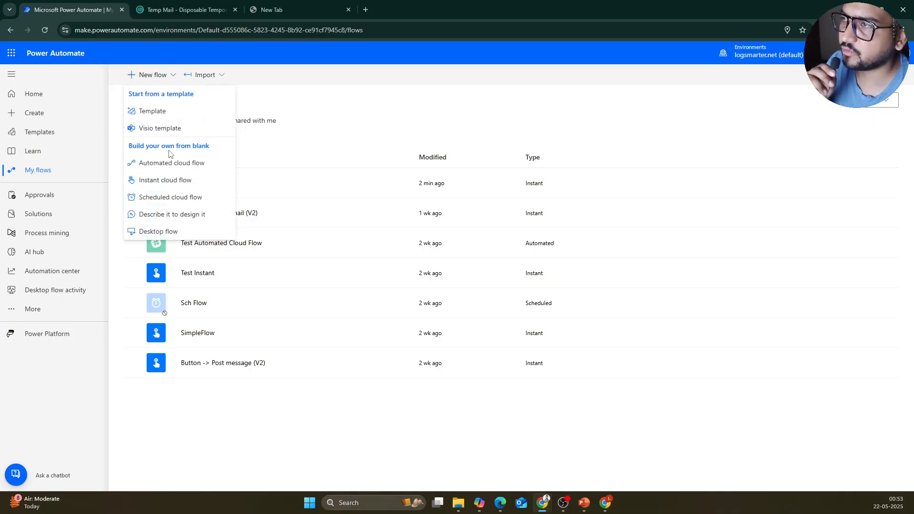
click(178, 196)
Step: Name the flow Misc Sch, set it to repeat every 30 seconds, and create it
click(523, 188)
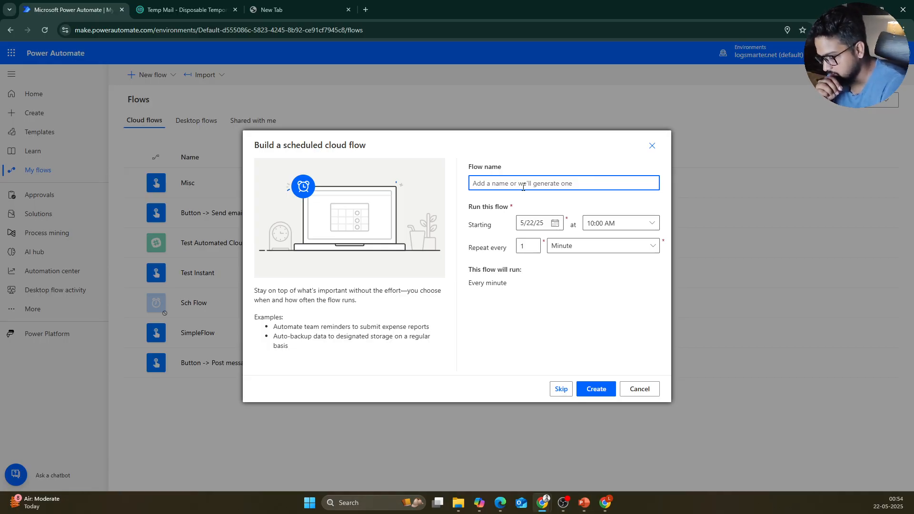
text(T)
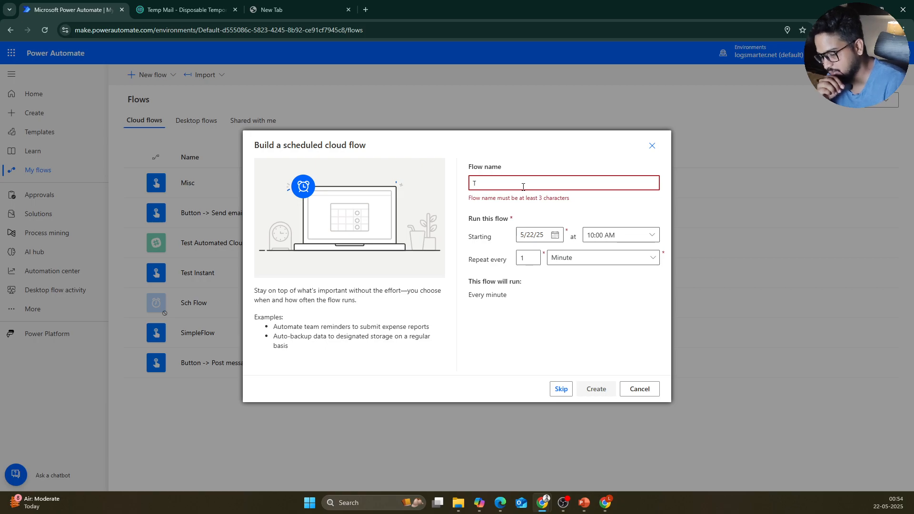
key(BackSpace)
text(Misc Sch)
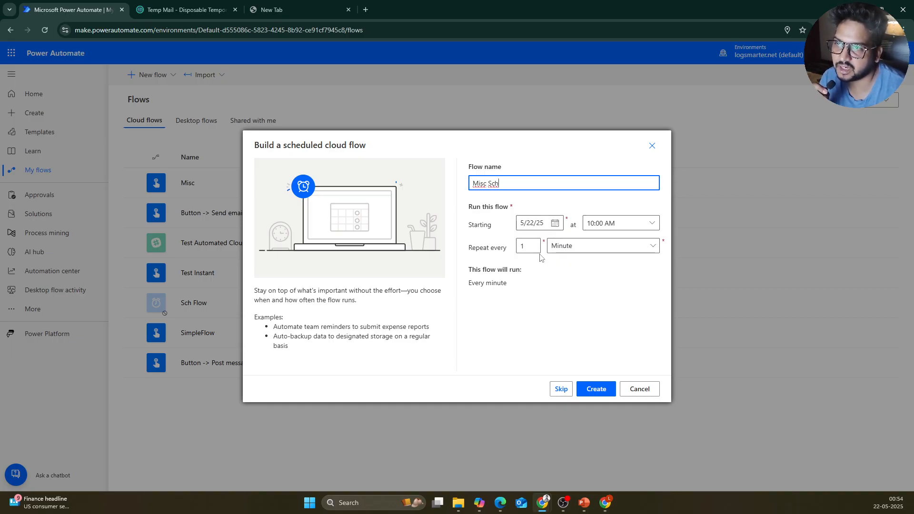
click(627, 247)
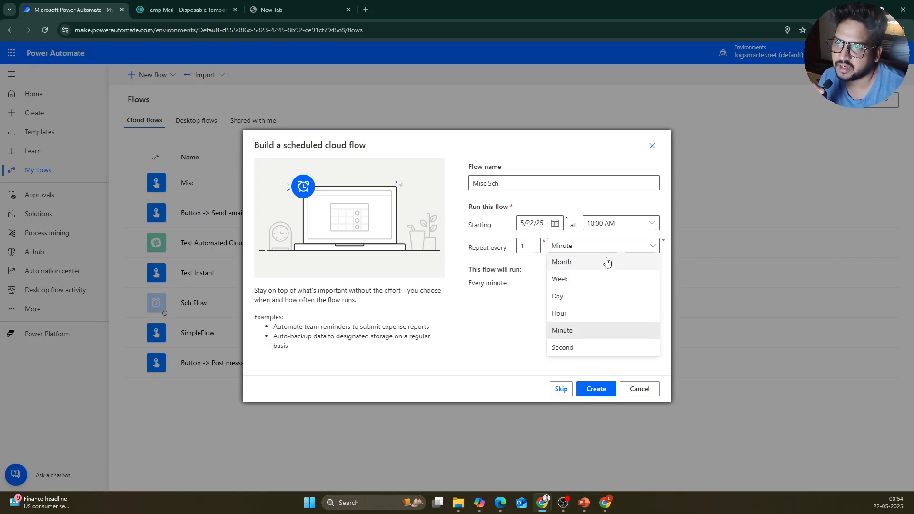
click(591, 347)
key(shift+Tab)
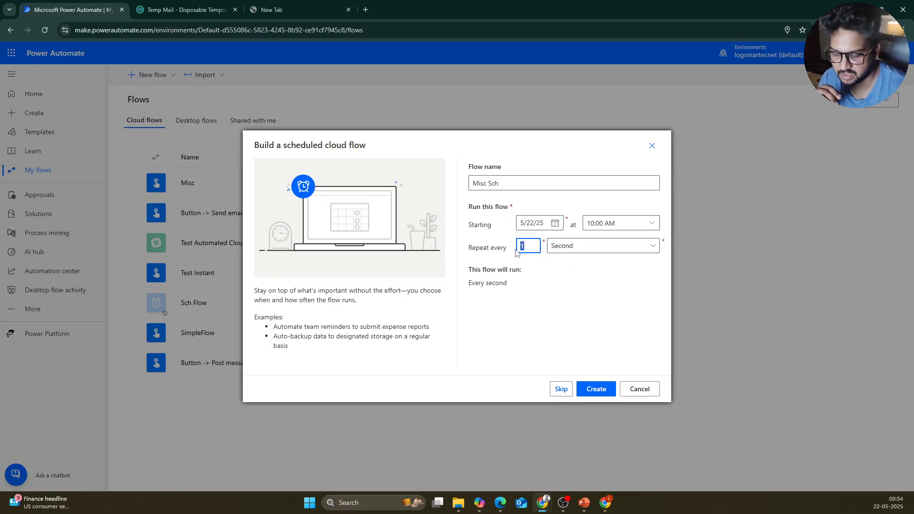
text(30)
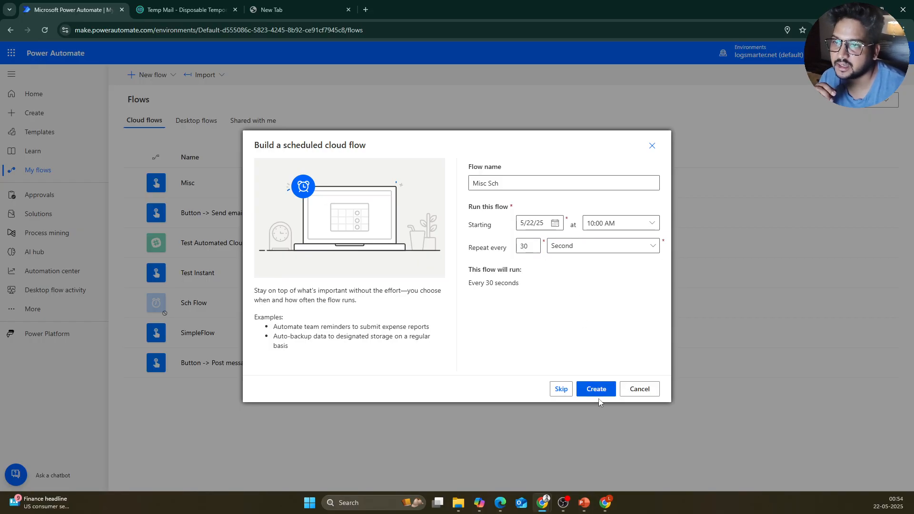
click(596, 389)
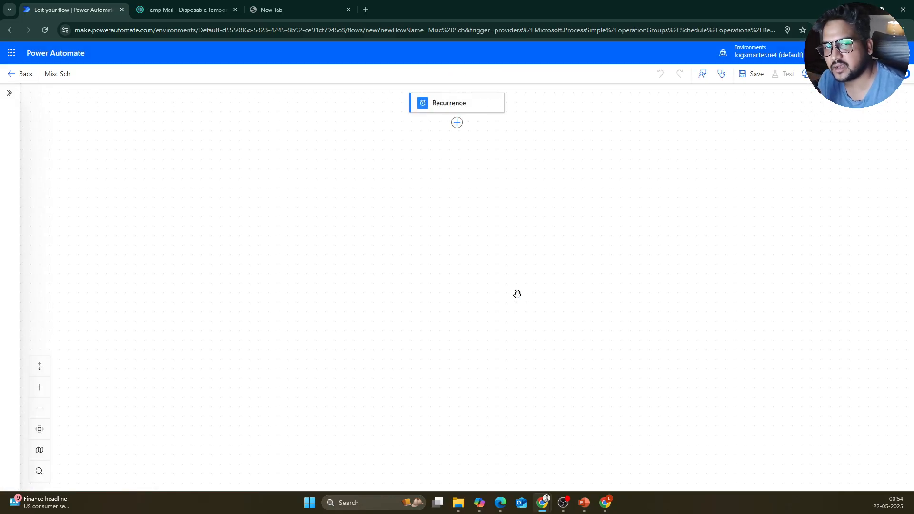
Step: Open the Recurrence trigger and review its frequency, time zone, Settings, Code view and About tabs
click(474, 103)
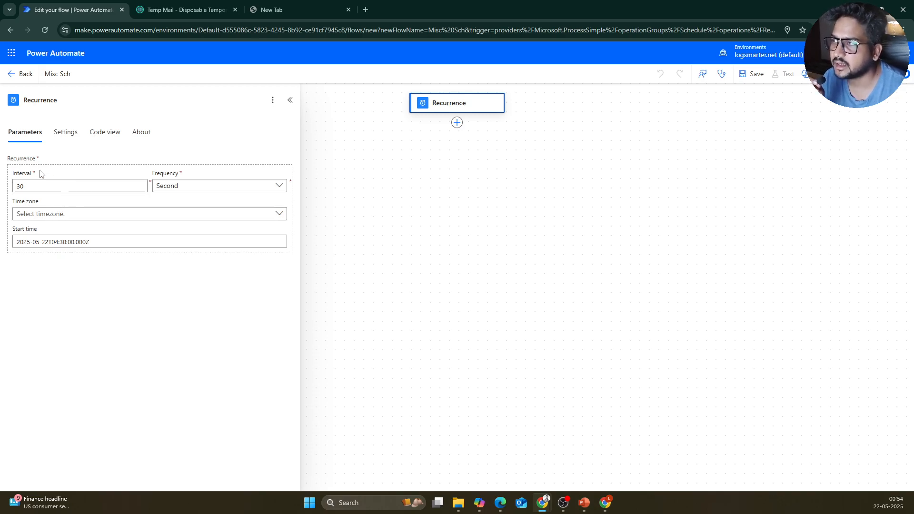
click(237, 186)
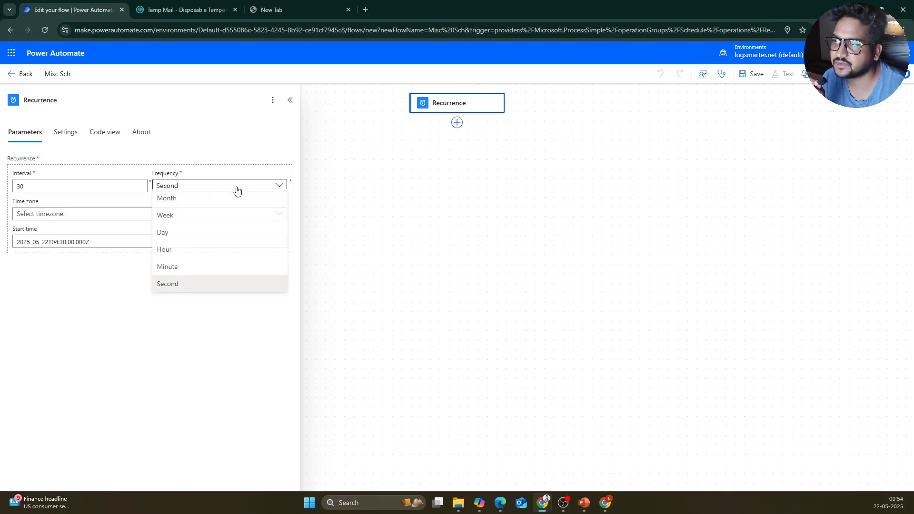
click(71, 193)
click(81, 213)
click(100, 321)
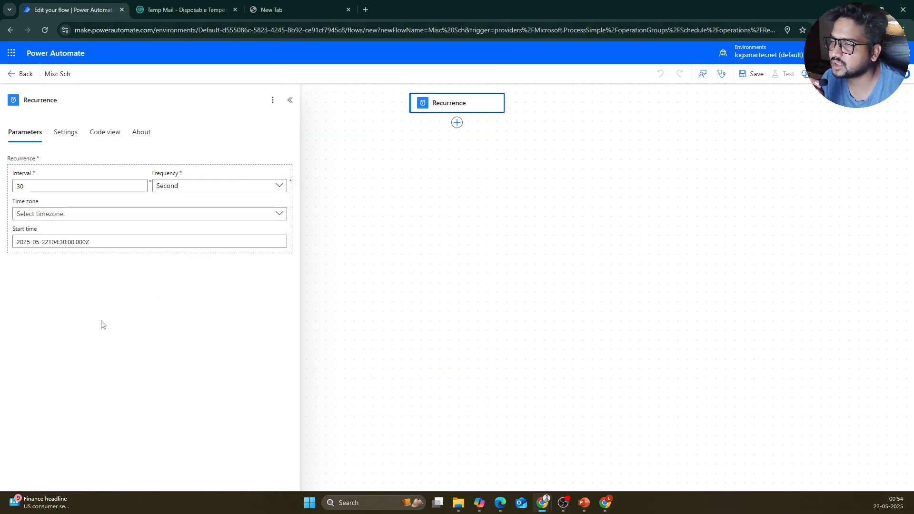
click(68, 139)
click(32, 139)
click(105, 138)
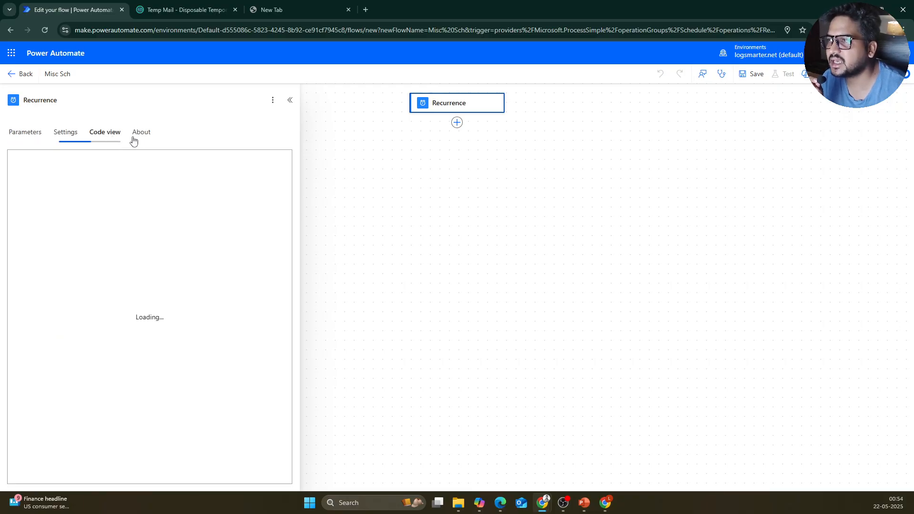
click(140, 136)
click(19, 136)
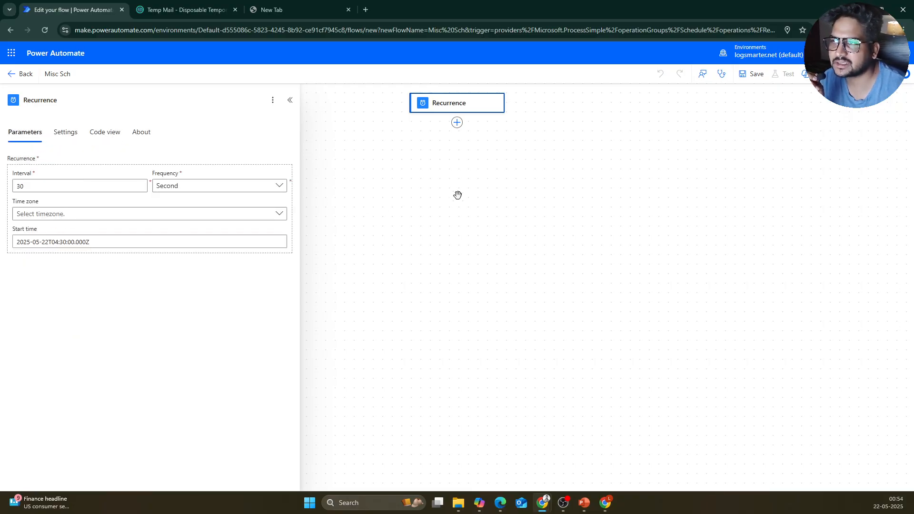
Step: Reopen the Recurrence details and return to Parameters showing interval 30 and frequency Second
right_click(461, 105)
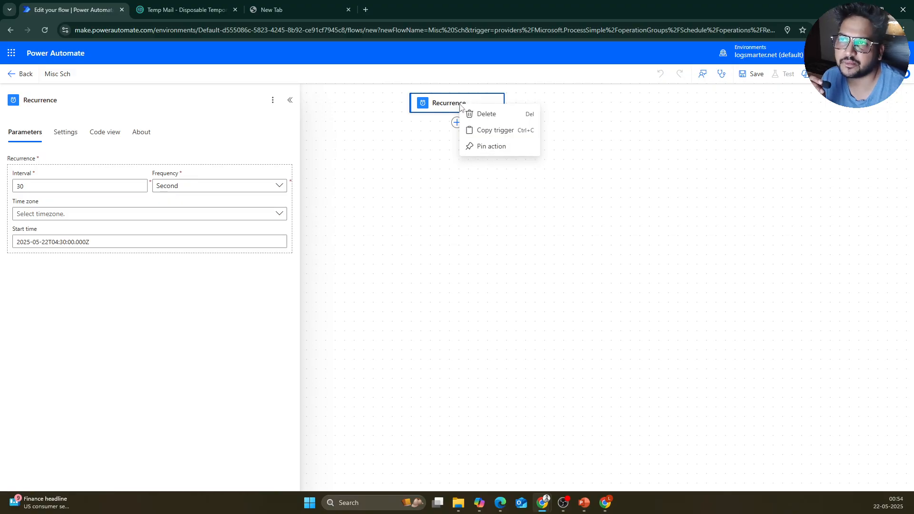
click(430, 226)
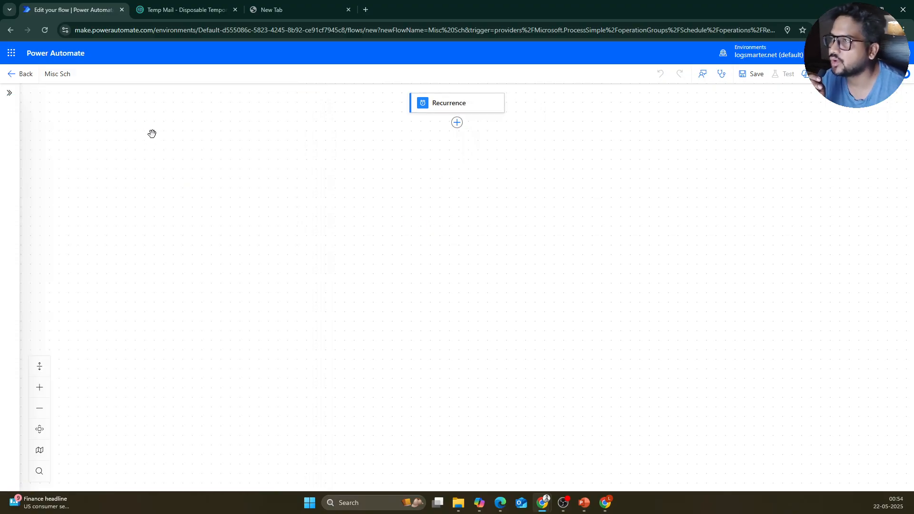
click(434, 105)
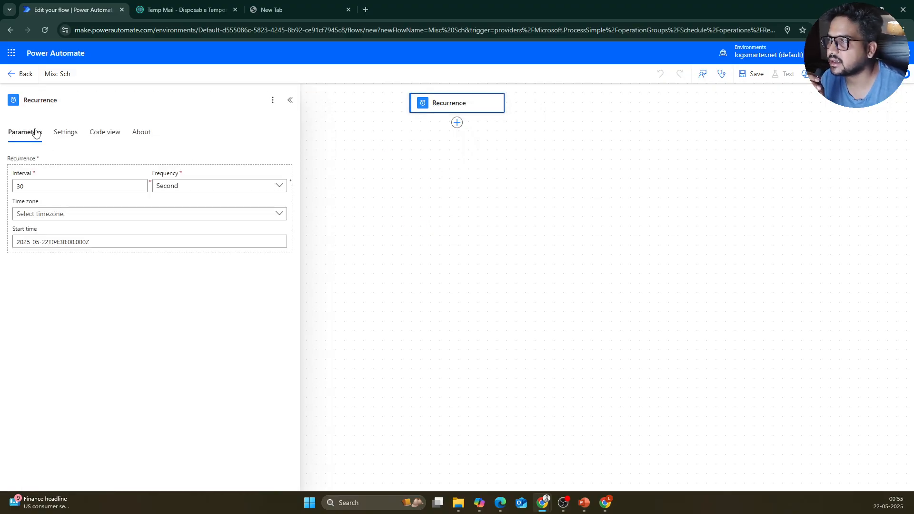
click(65, 134)
click(27, 137)
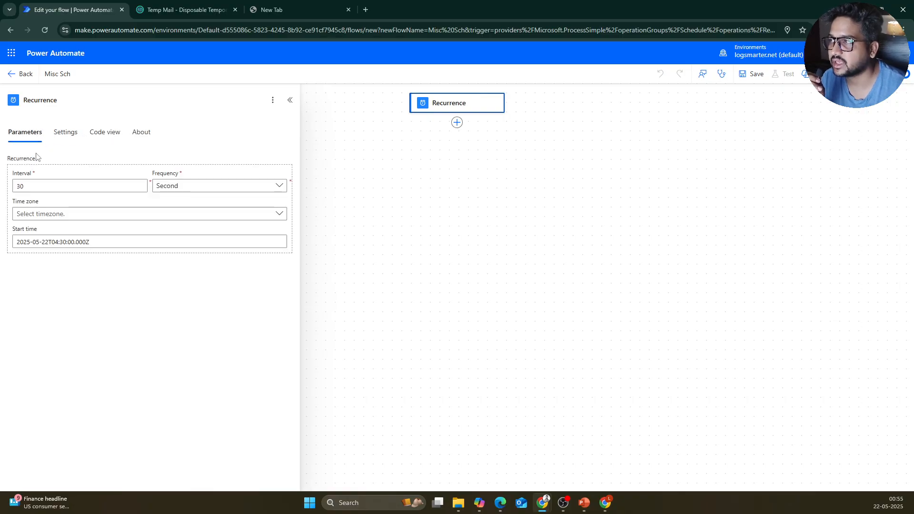
click(272, 101)
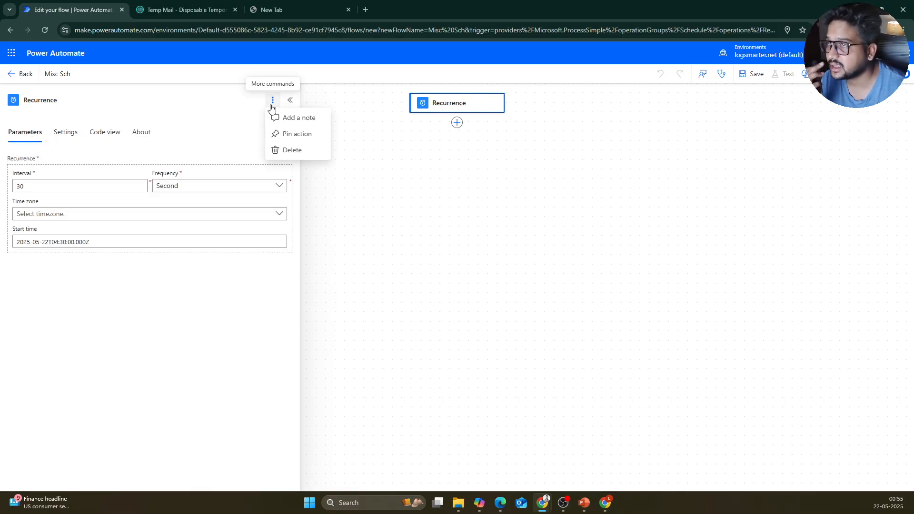
click(63, 135)
click(35, 136)
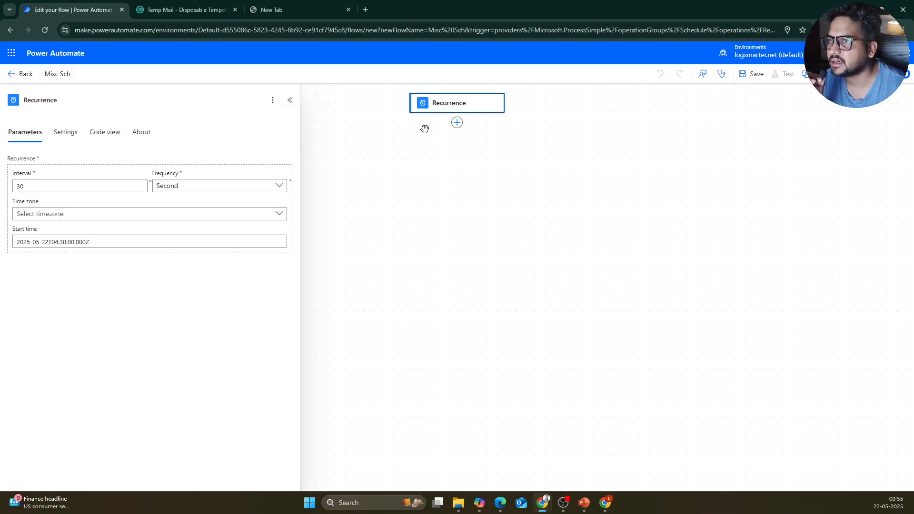
Step: Add a Gmail Send email (V2) action after the Recurrence trigger
click(456, 123)
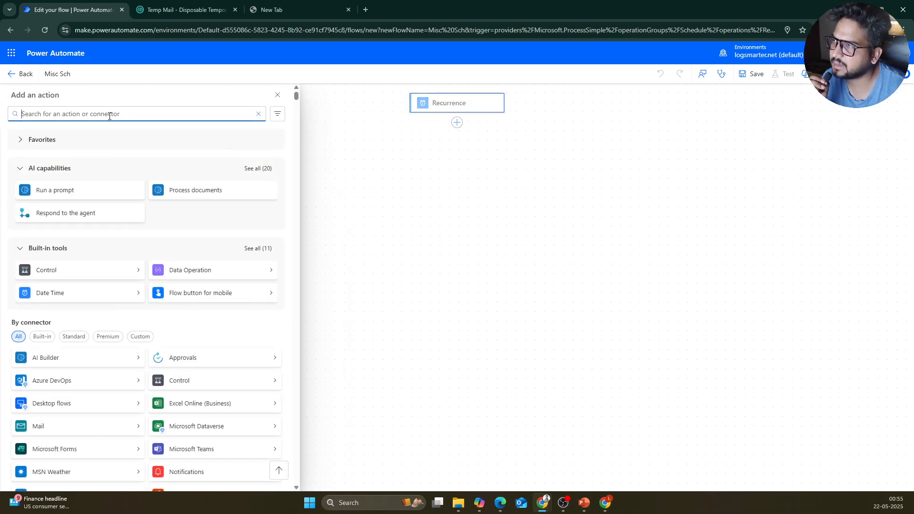
text(g)
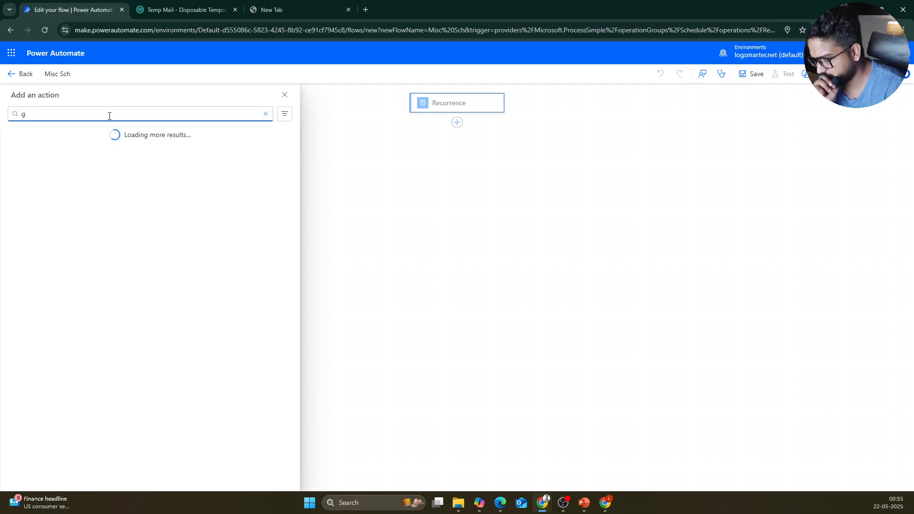
key(BackSpace)
text(send)
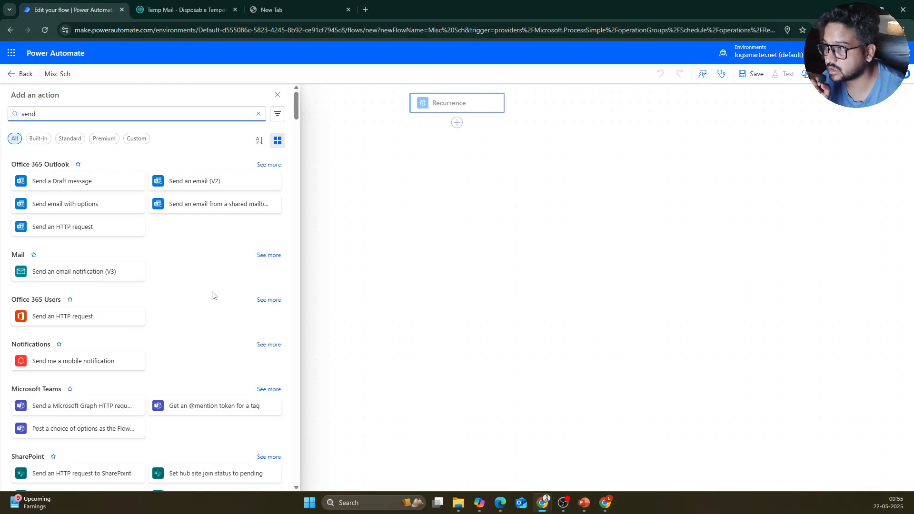
text(send e)
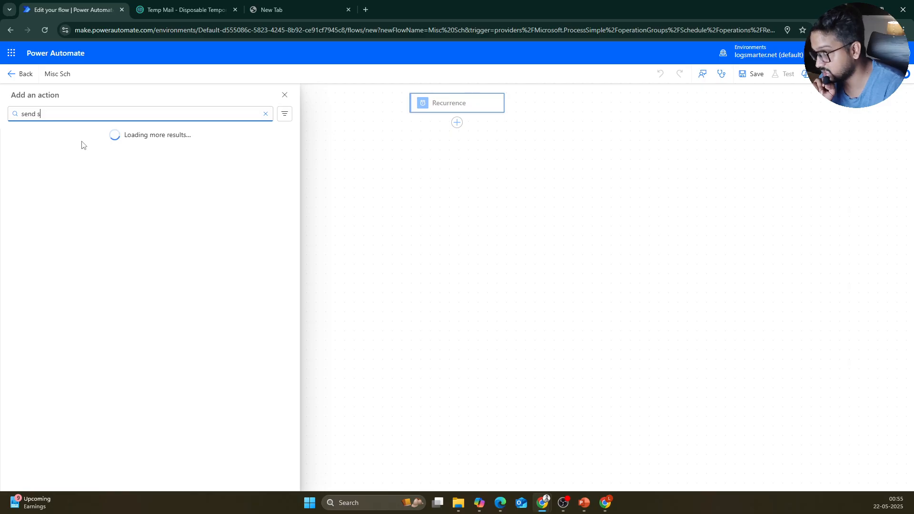
text(mail)
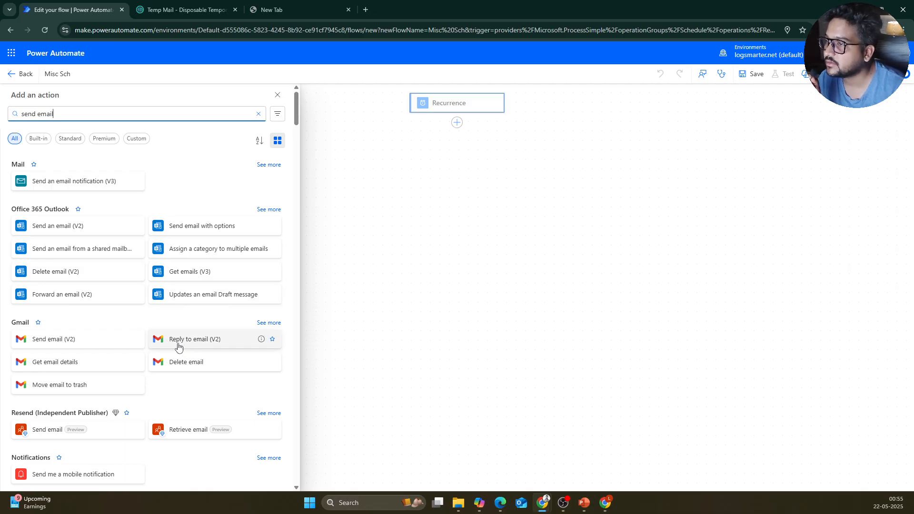
click(94, 342)
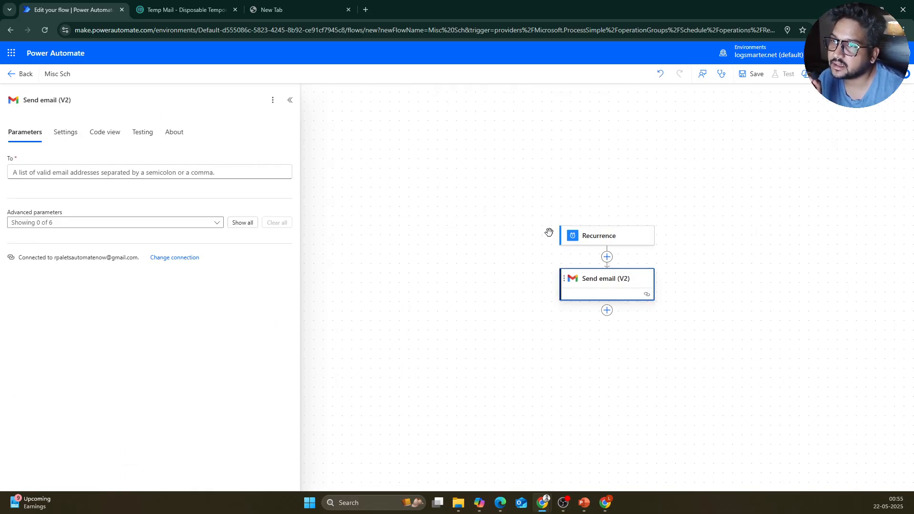
Step: Enter the connected Gmail address as recipient and enable the Subject and Body fields
click(75, 176)
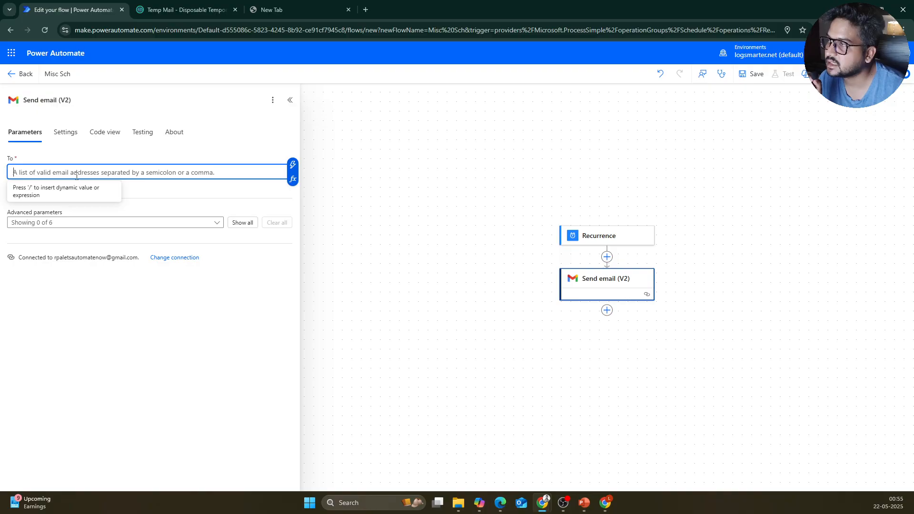
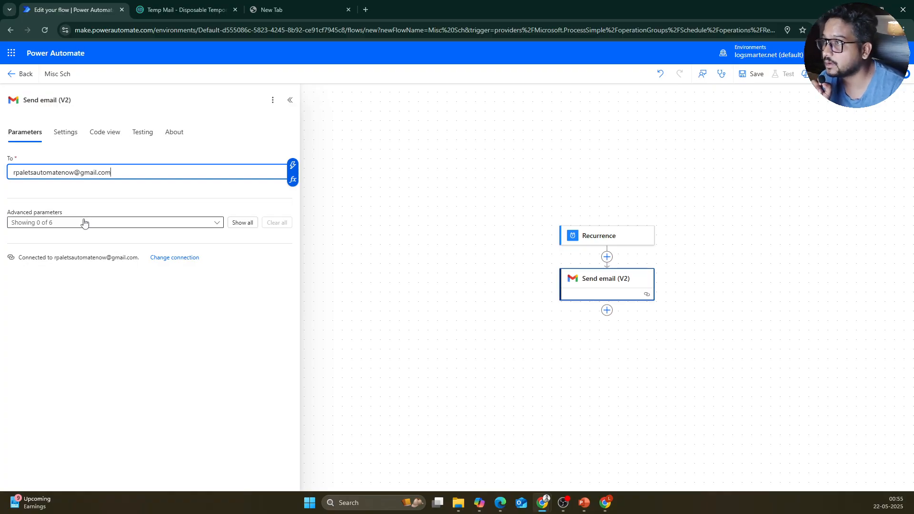
click(181, 226)
click(30, 312)
click(31, 327)
click(294, 272)
Step: Set the subject to 'Scheduled Flow' and the body to 'Test Scheduled Mail /'
click(59, 259)
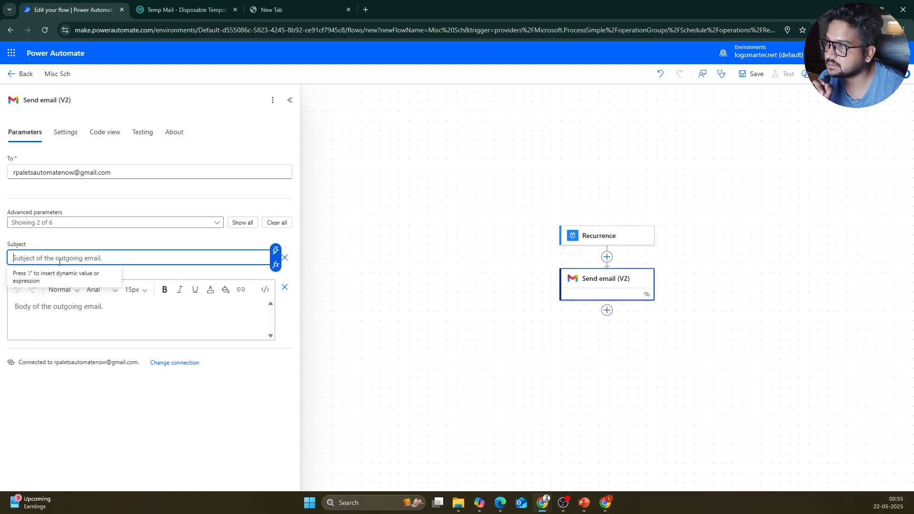
text(S)
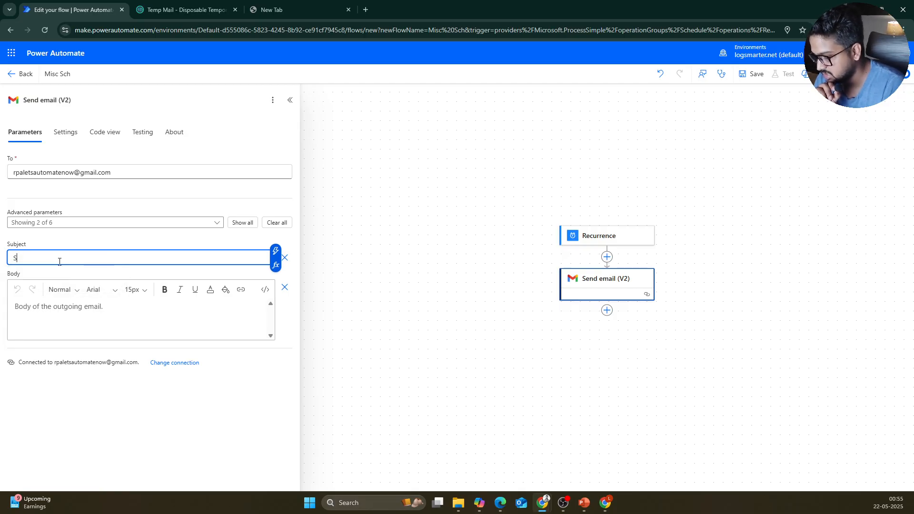
text(cheduled Flow)
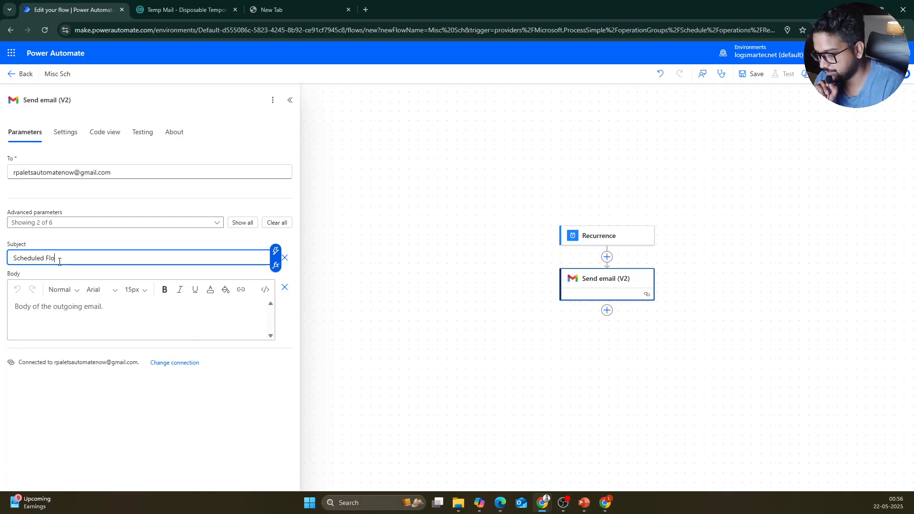
click(86, 305)
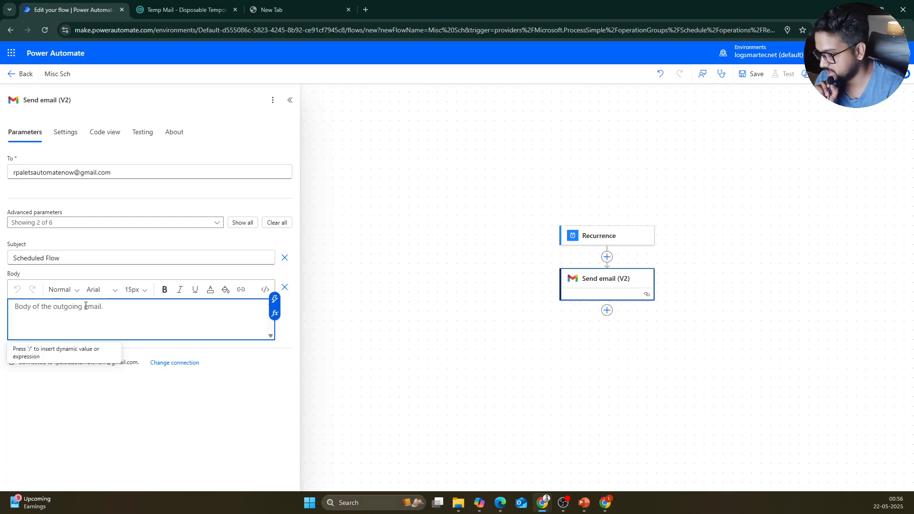
click(227, 291)
key(Return)
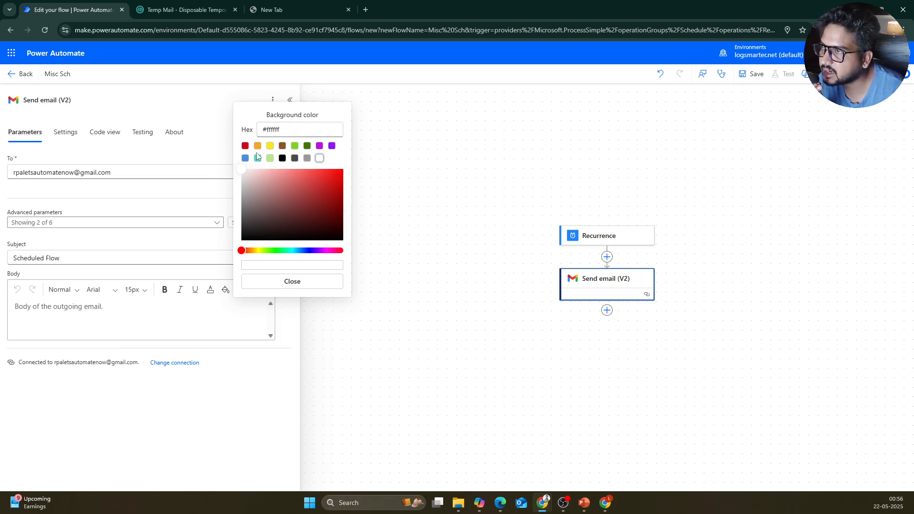
click(121, 311)
text(Test)
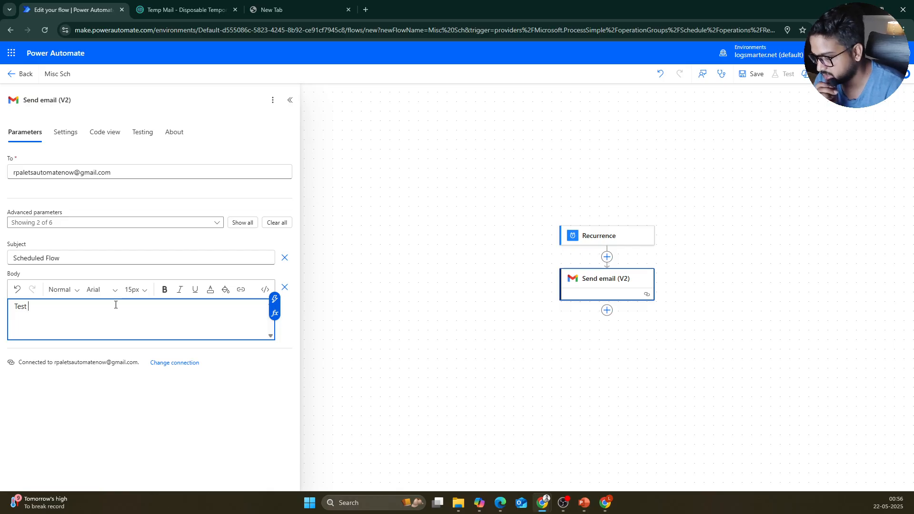
text( Sched)
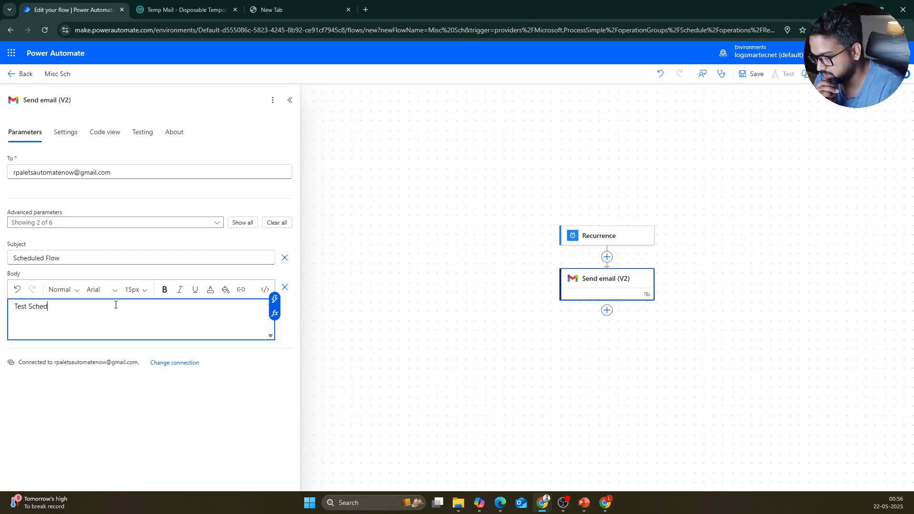
text(uled Mail)
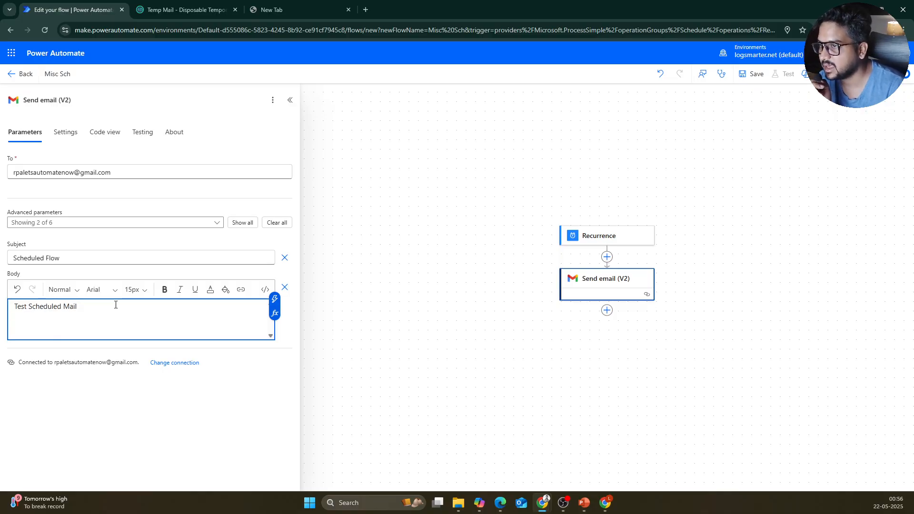
text( /)
click(126, 326)
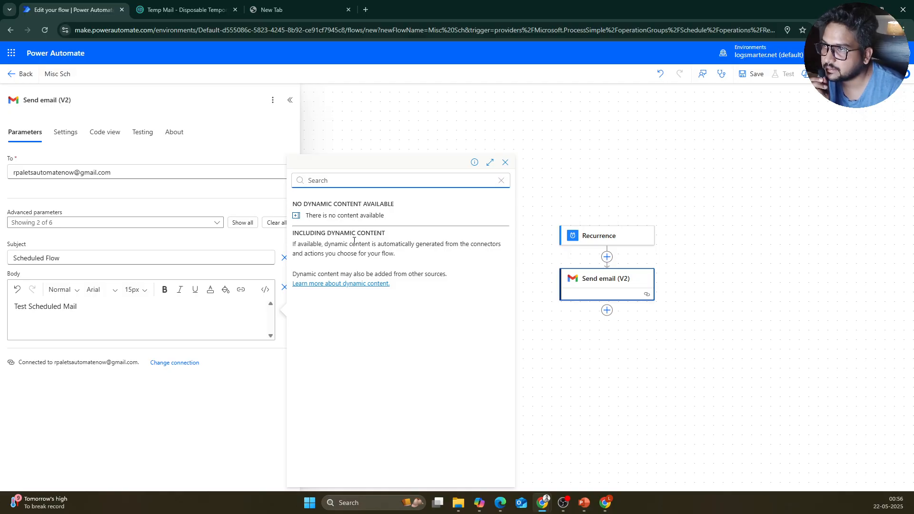
Step: Find utcNow() under Date and time functions by searching 'time' and add it to the body
click(218, 306)
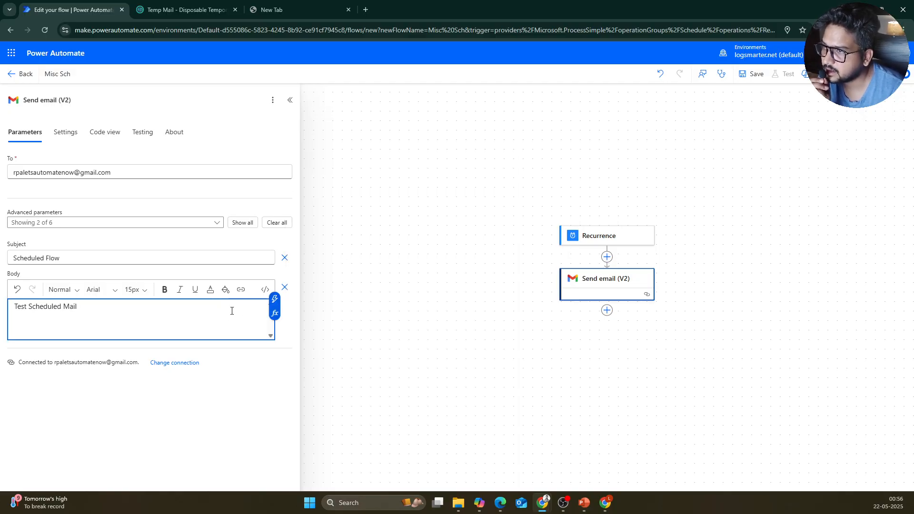
click(275, 314)
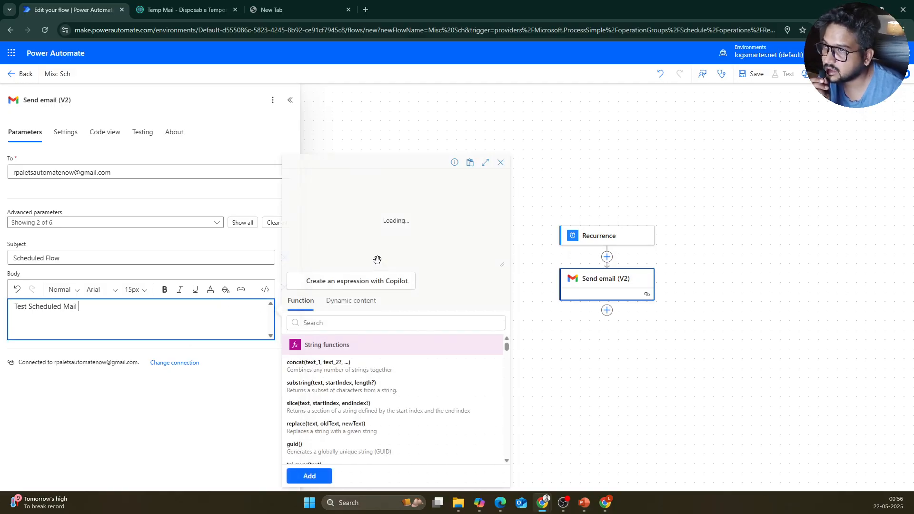
click(360, 324)
text(time)
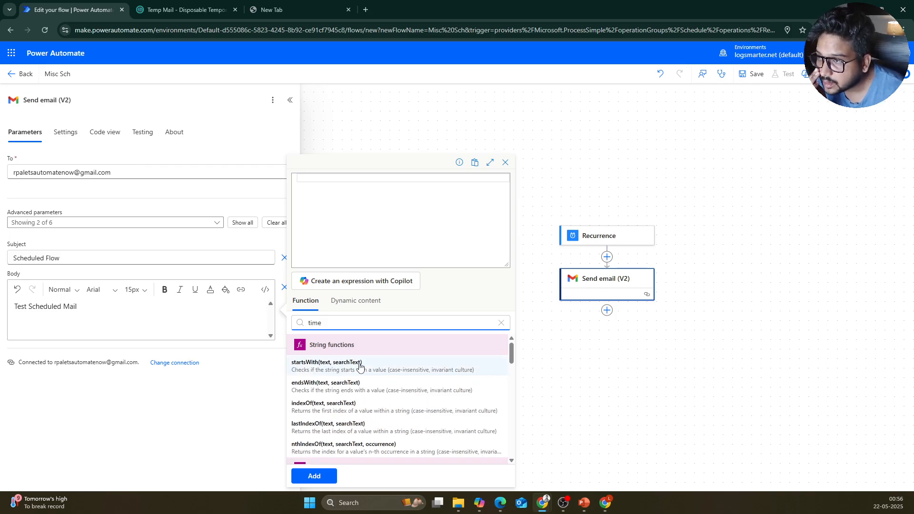
scroll(344, 362, down, 5)
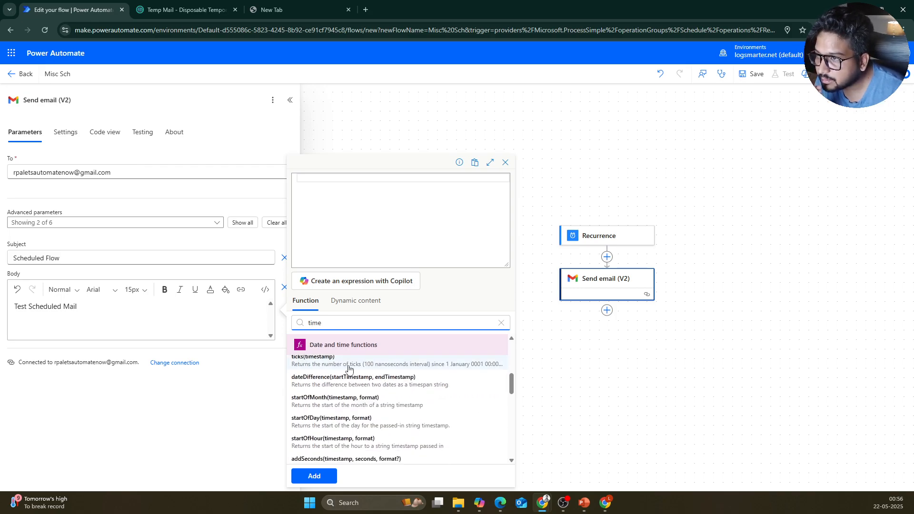
scroll(344, 363, up, 1)
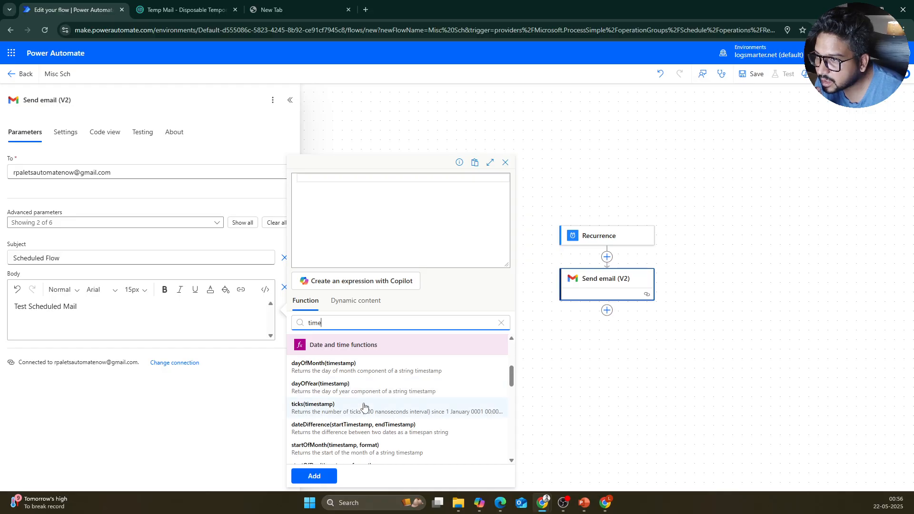
scroll(364, 407, down, 2)
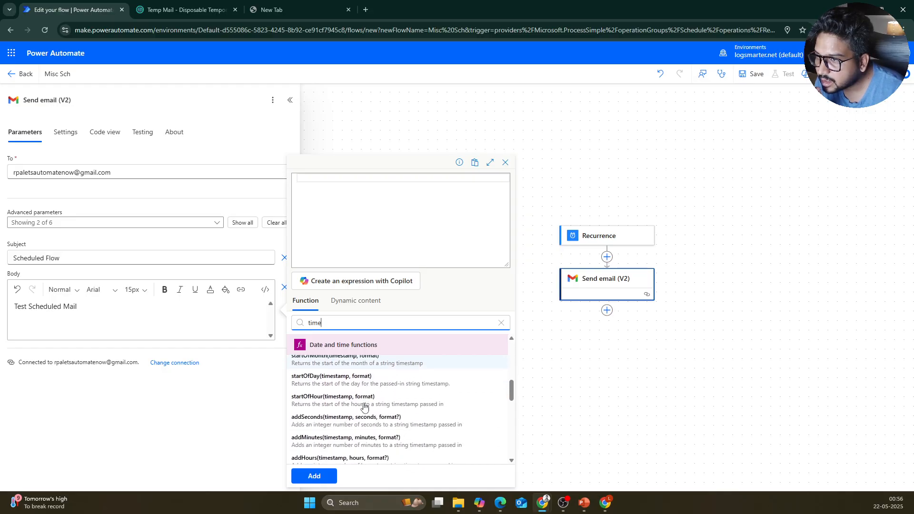
scroll(364, 406, down, 1)
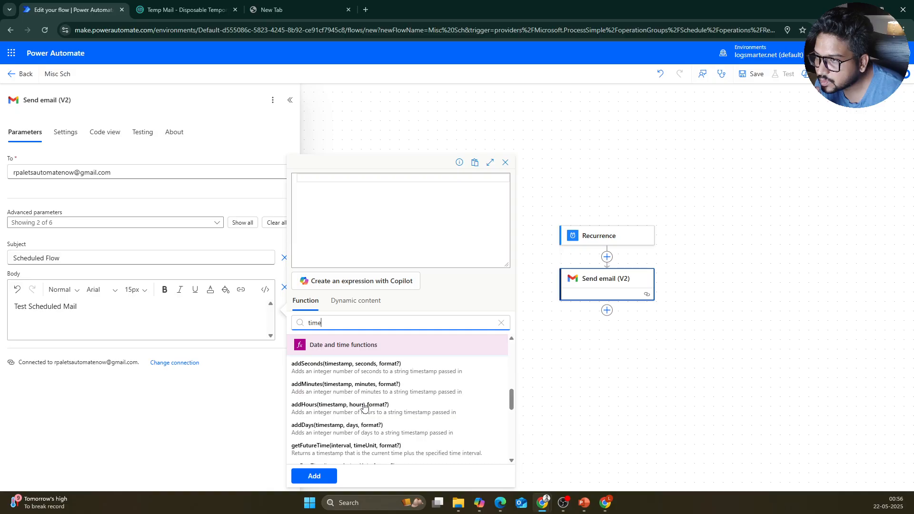
scroll(364, 407, up, 1)
scroll(364, 407, down, 3)
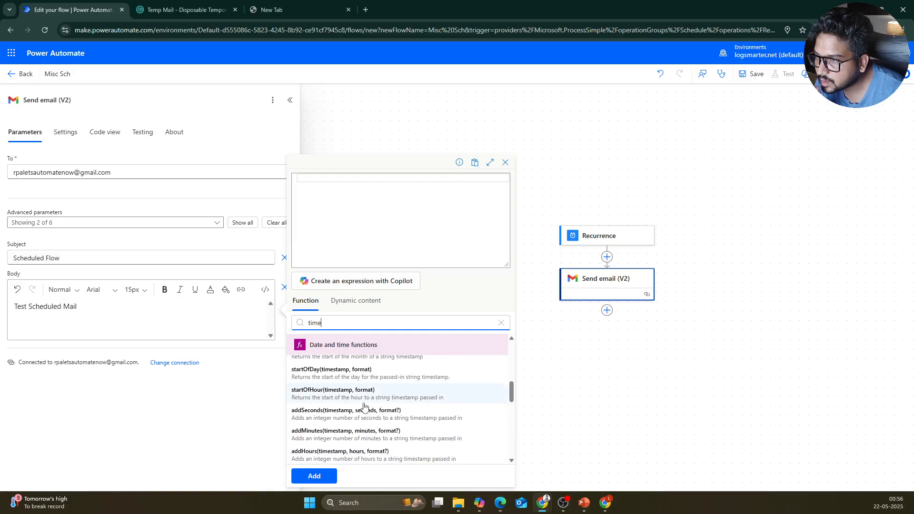
scroll(364, 407, down, 1)
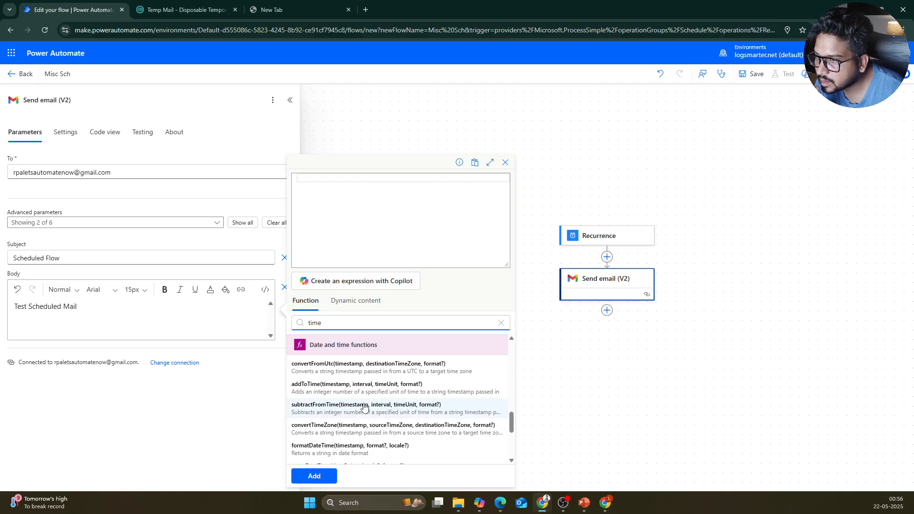
scroll(364, 407, down, 1)
click(353, 442)
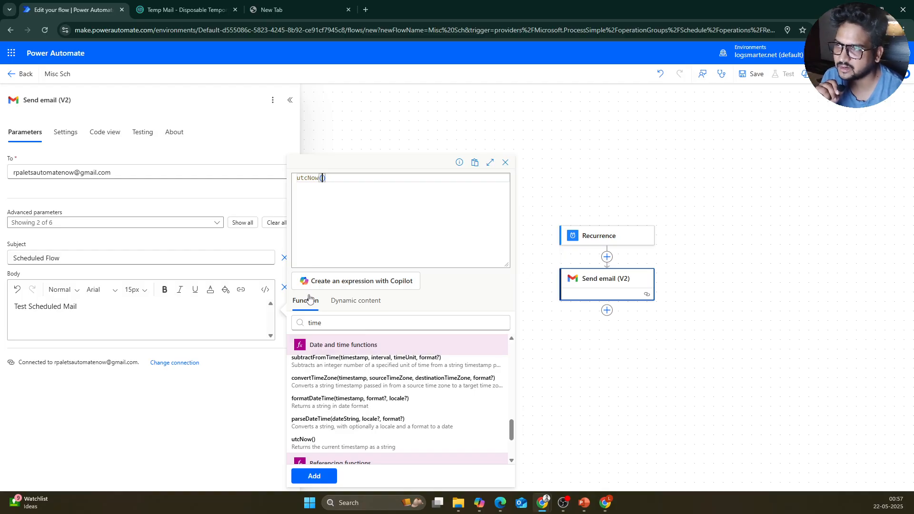
click(314, 476)
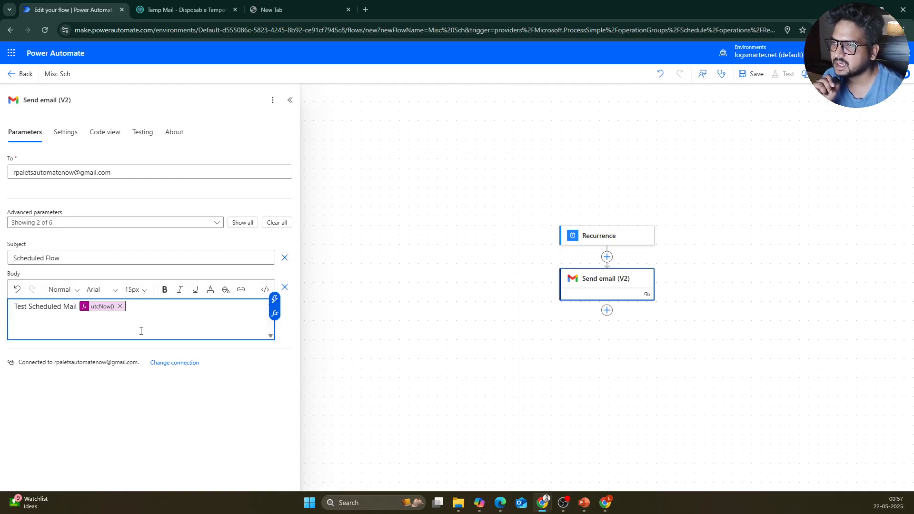
Step: Change the Recurrence interval from 30 to 60 seconds and save the Misc Sch flow
click(751, 75)
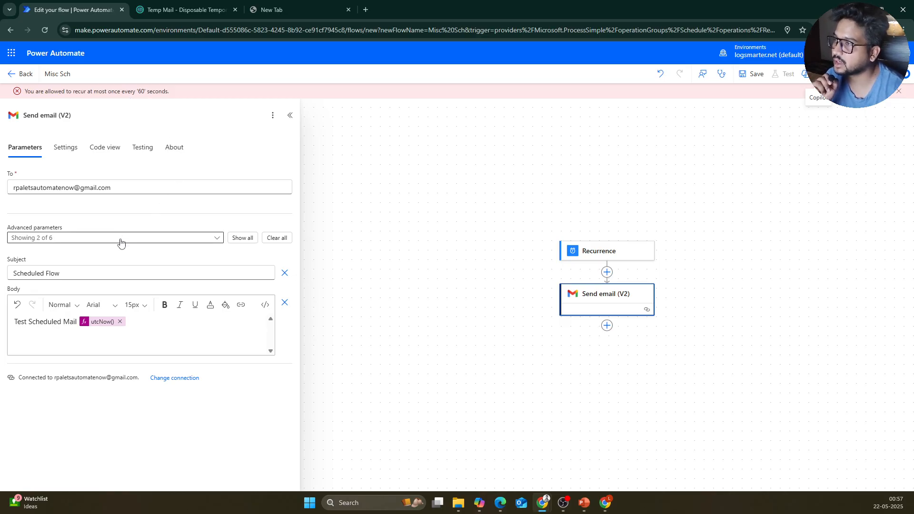
click(601, 253)
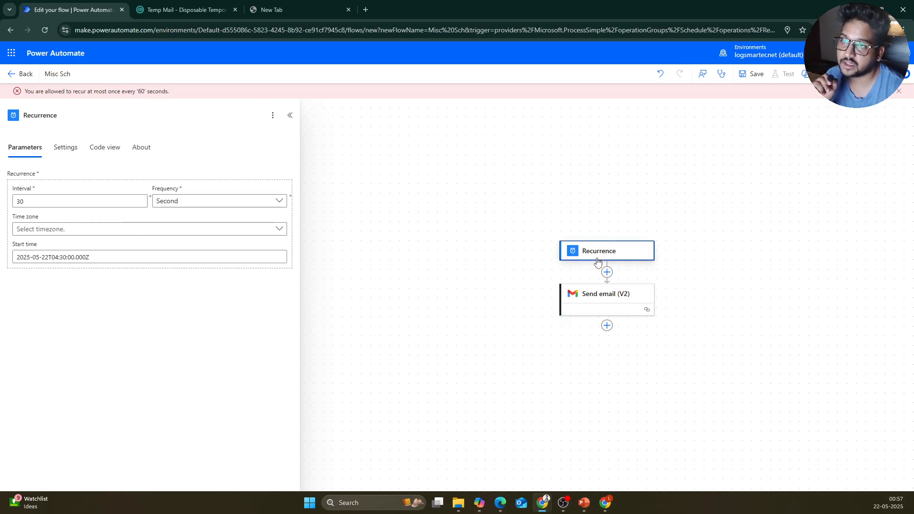
drag(139, 201, 10, 210)
text(60)
click(461, 206)
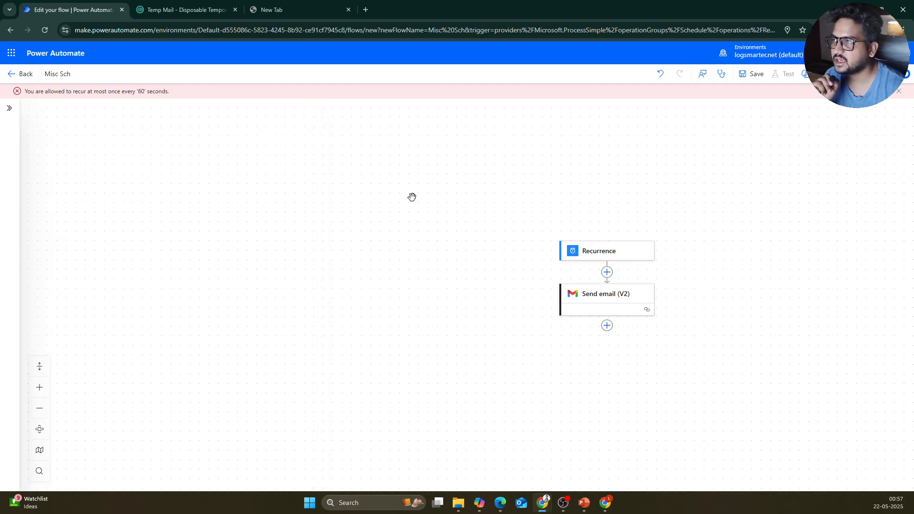
click(757, 76)
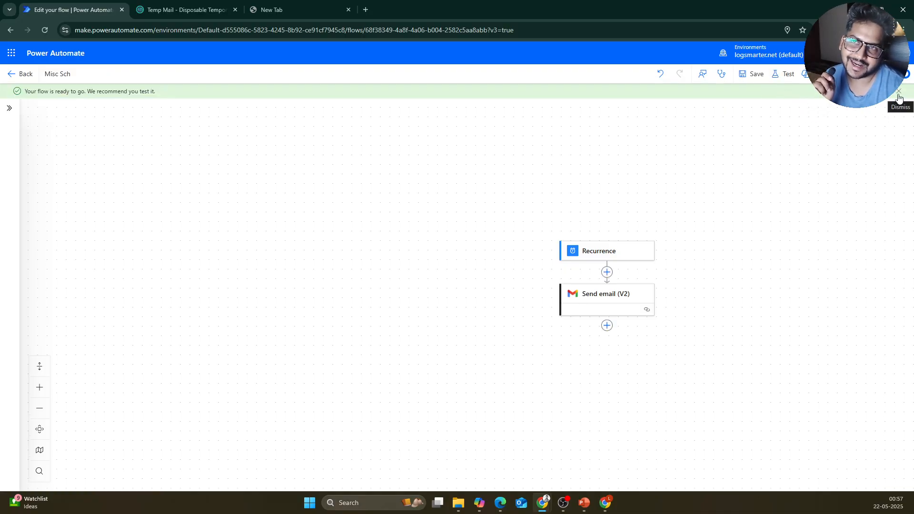
Step: Run a manual test of Misc Sch and confirm it succeeded
click(783, 74)
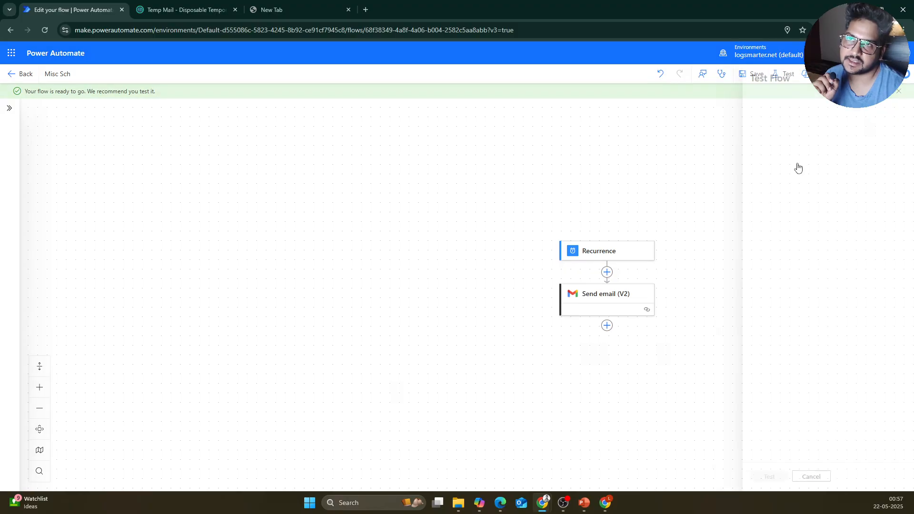
click(762, 101)
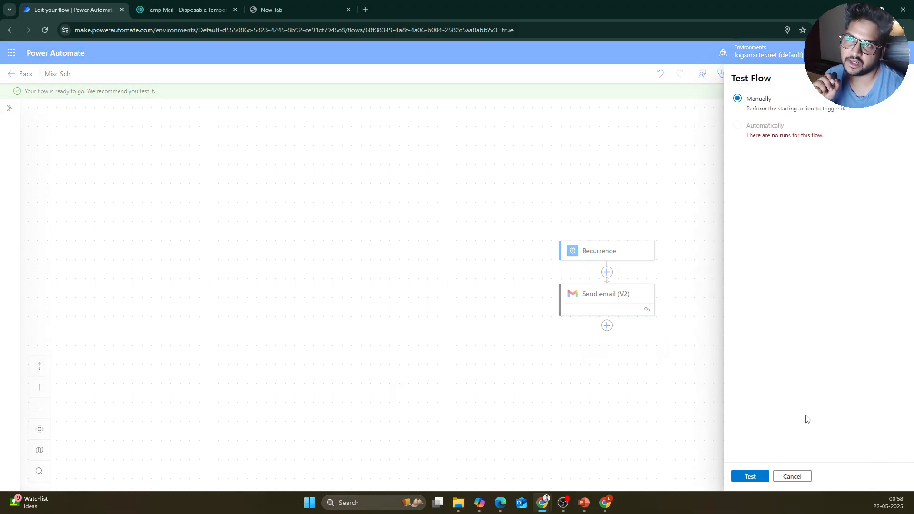
click(753, 476)
click(757, 474)
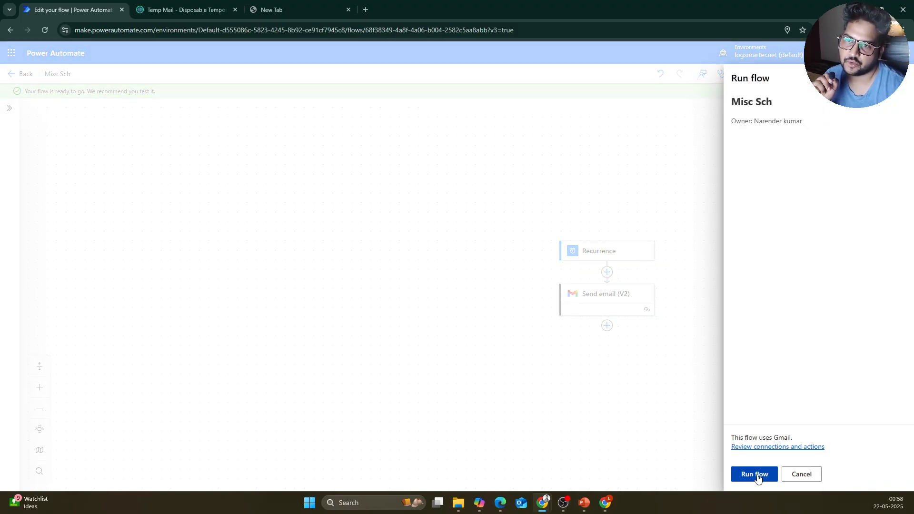
click(757, 475)
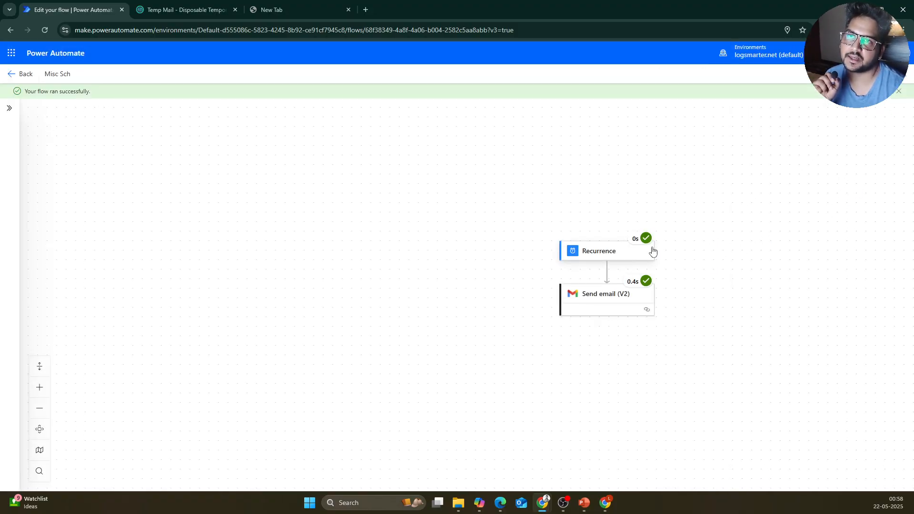
click(899, 92)
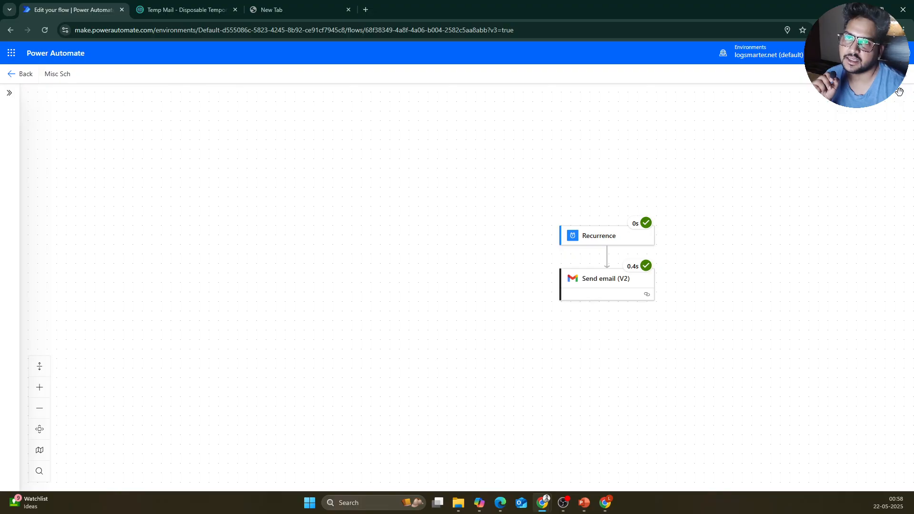
Step: Go back to the flow's details page, dismiss the ready dialog, and switch to Gmail
click(12, 77)
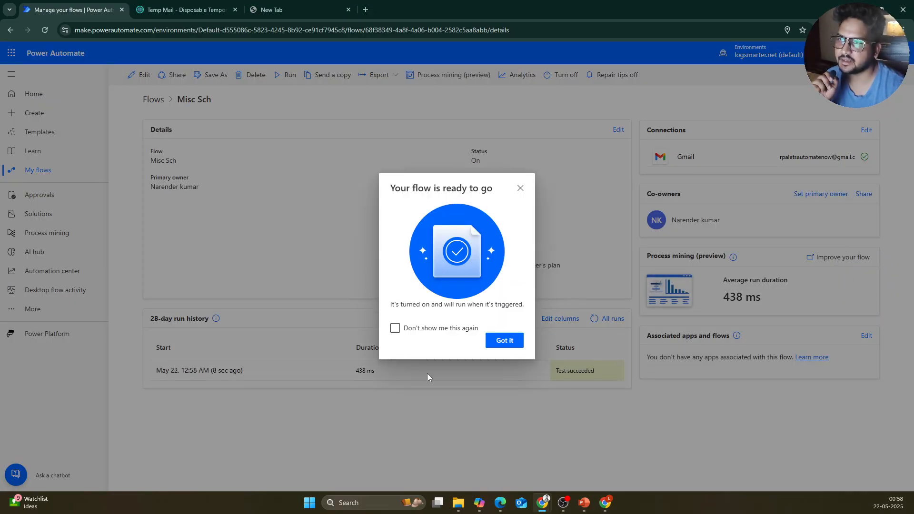
click(500, 341)
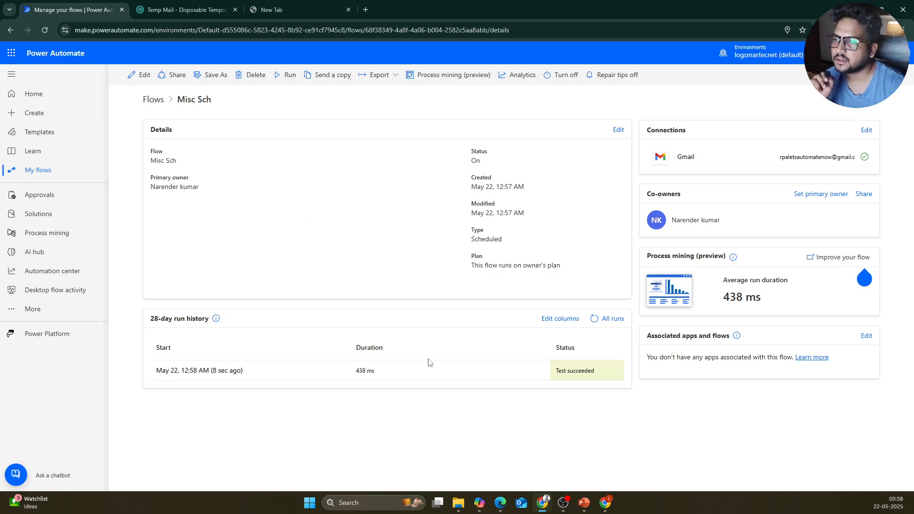
click(602, 494)
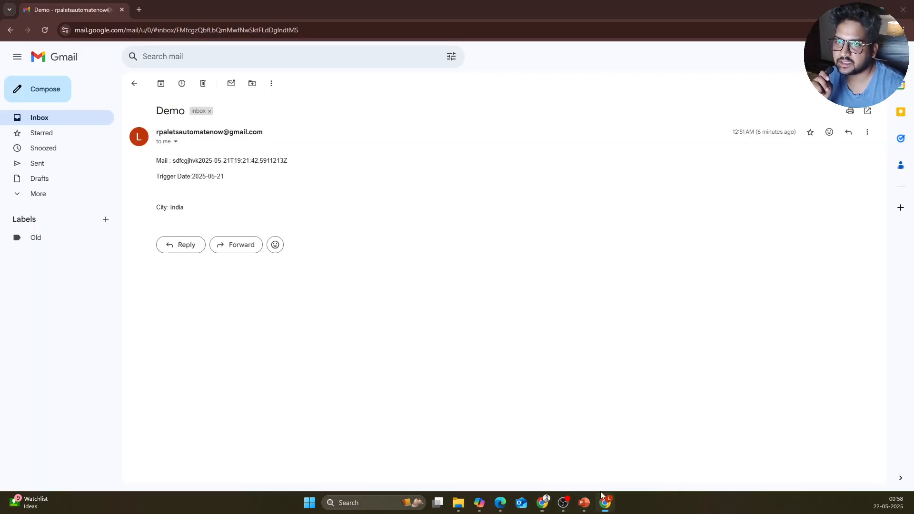
Step: Refresh the inbox and read the Scheduled Flow email with its timestamp, then reload Gmail
click(31, 119)
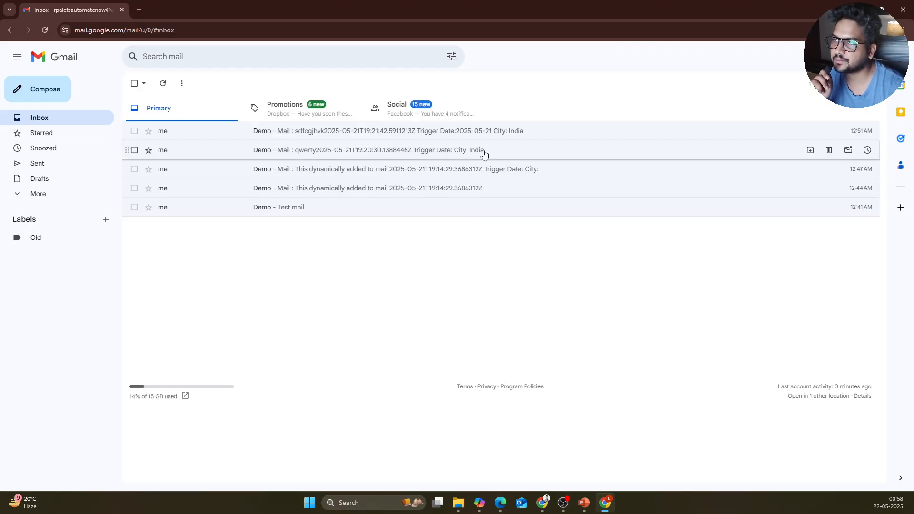
click(166, 89)
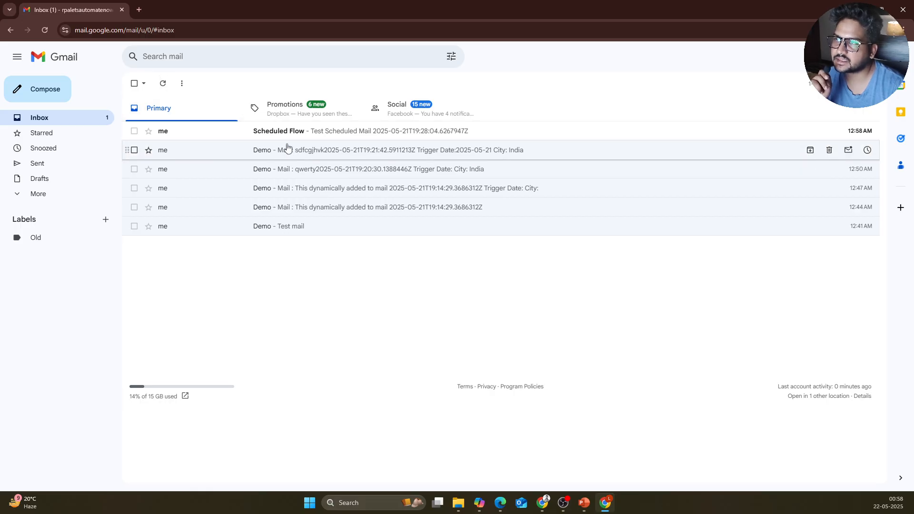
click(333, 139)
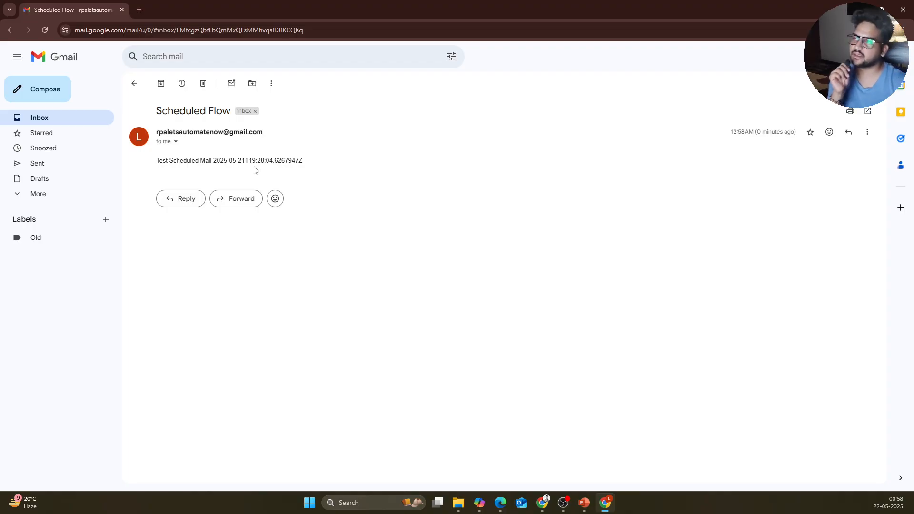
click(40, 119)
click(44, 33)
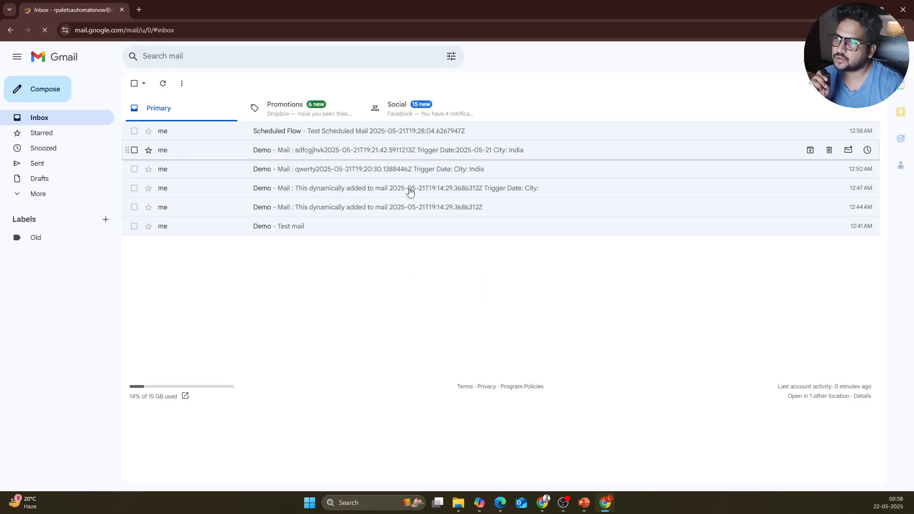
mouse_move(602, 505)
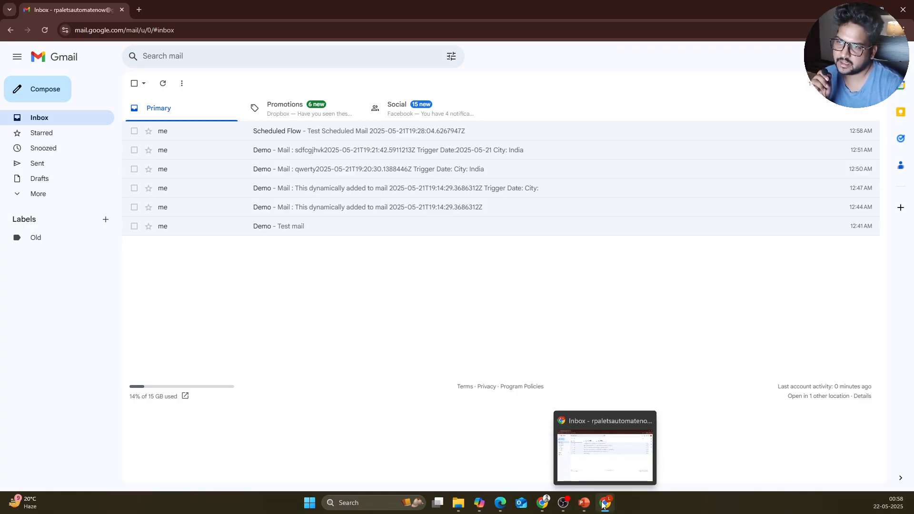
mouse_move(545, 507)
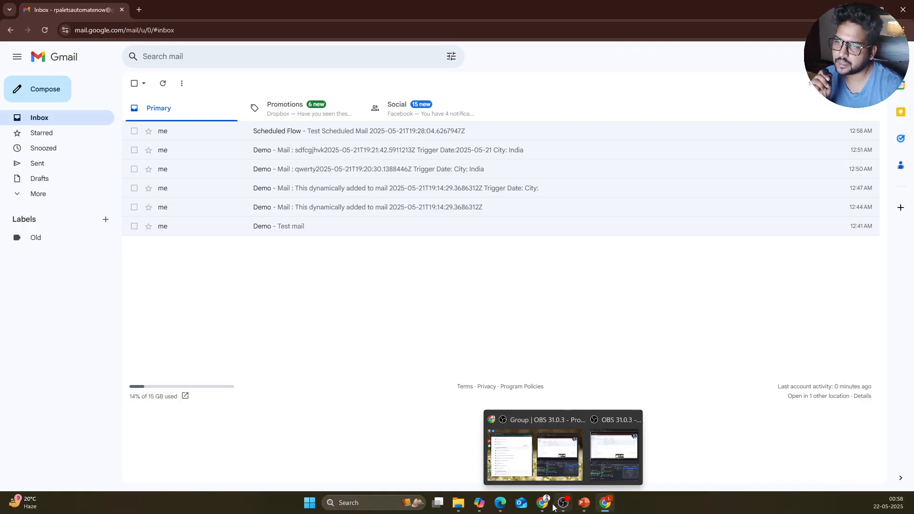
mouse_move(555, 473)
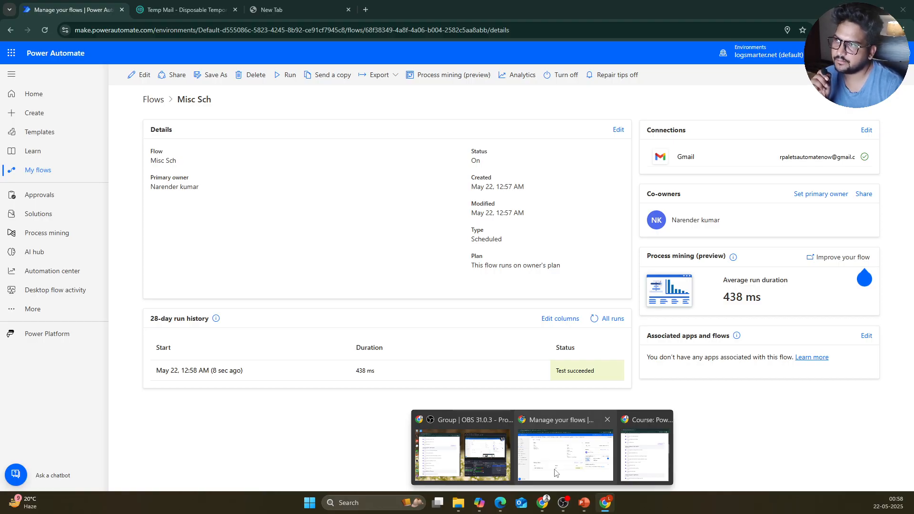
Step: In Power Automate, view Misc Sch's run history showing one 438 ms succeeded test, then go back
click(555, 473)
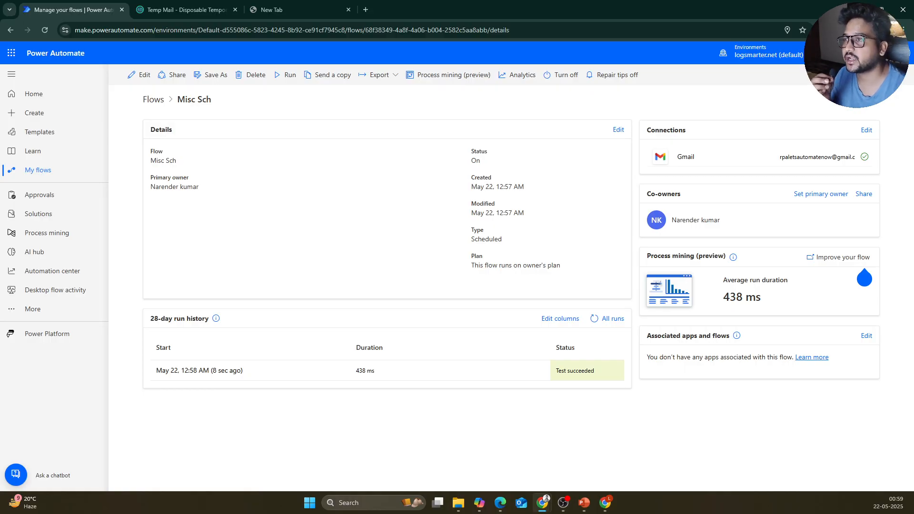
click(607, 318)
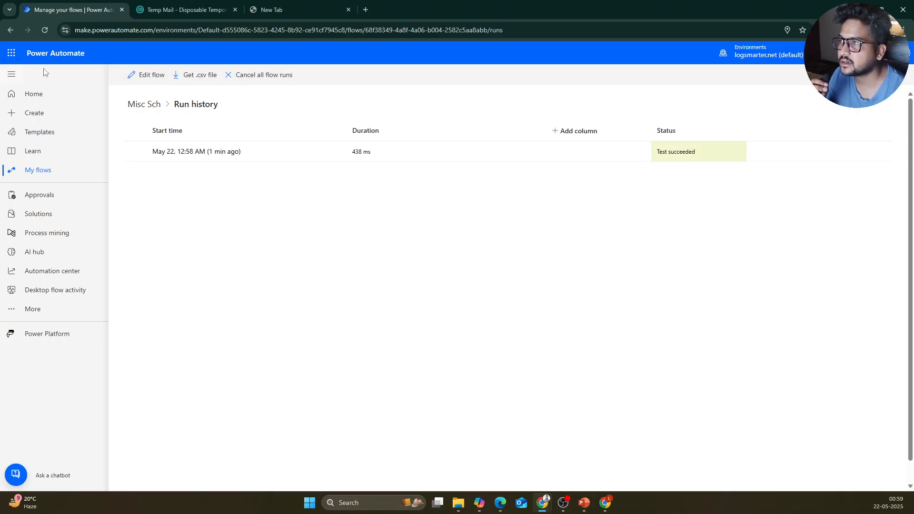
click(10, 30)
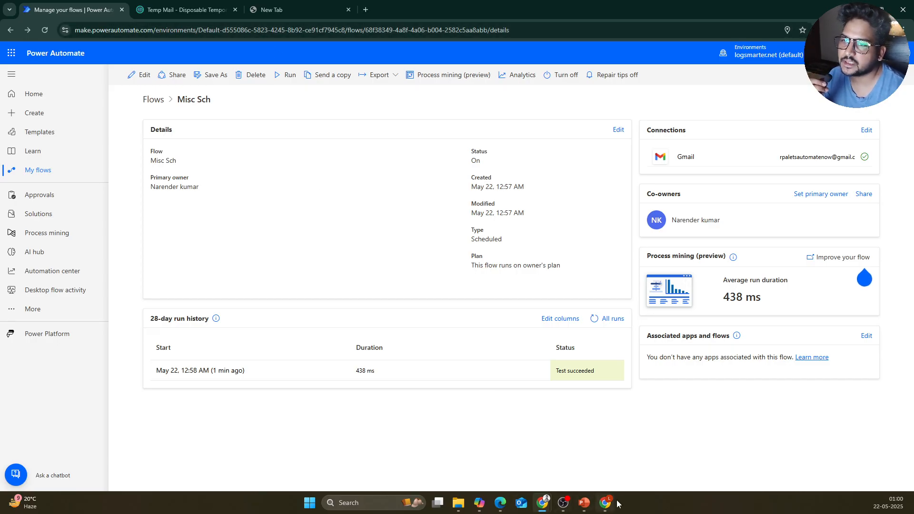
mouse_move(614, 502)
click(613, 460)
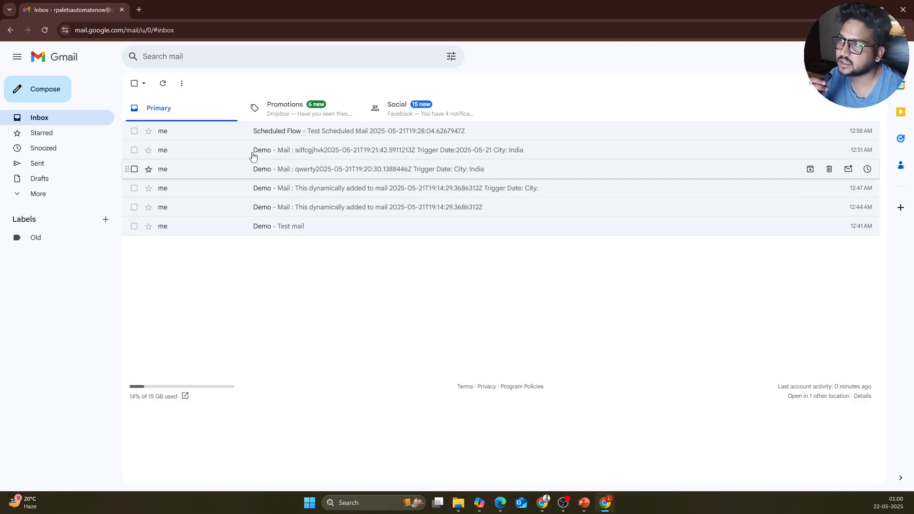
click(159, 89)
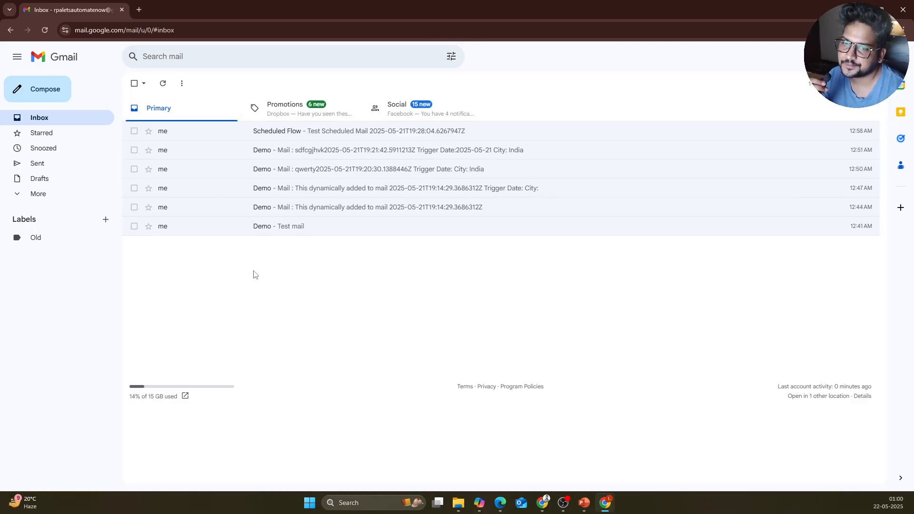
click(160, 85)
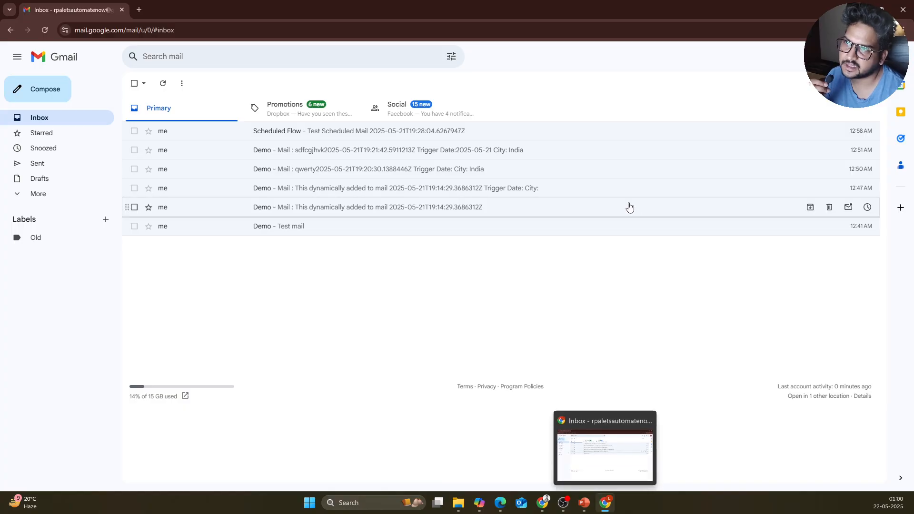
mouse_move(543, 507)
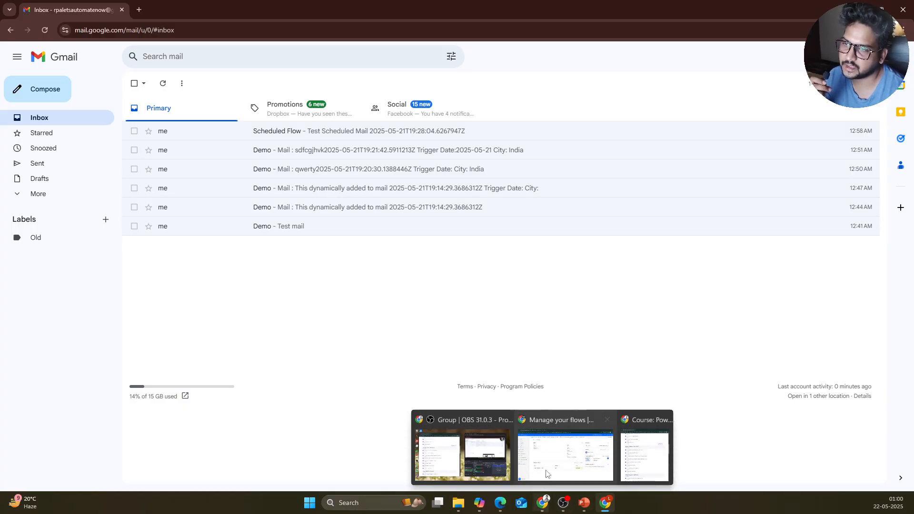
click(543, 478)
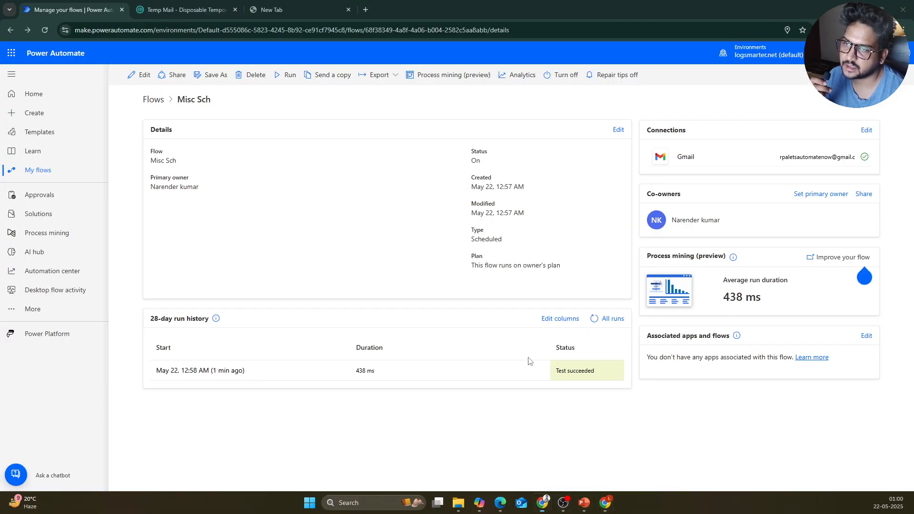
Step: Refresh the run history, start another Misc Sch run, then show My flows
click(594, 322)
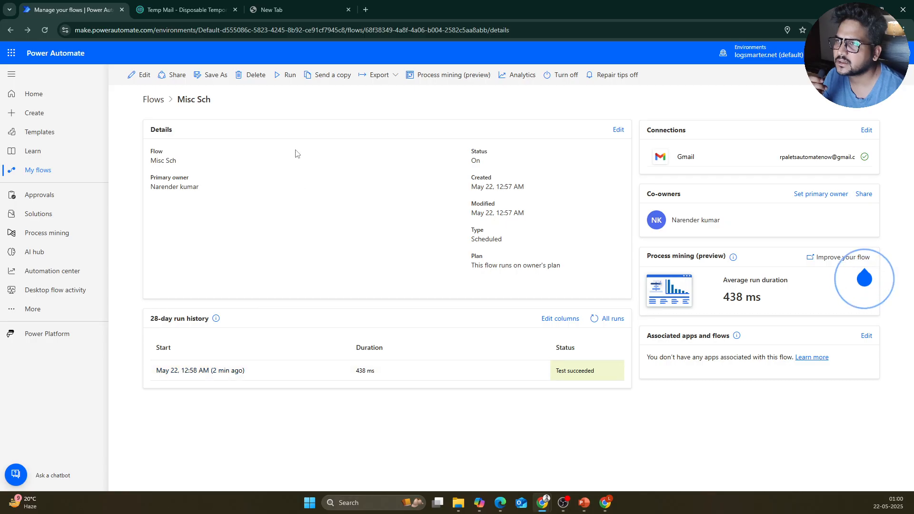
click(287, 75)
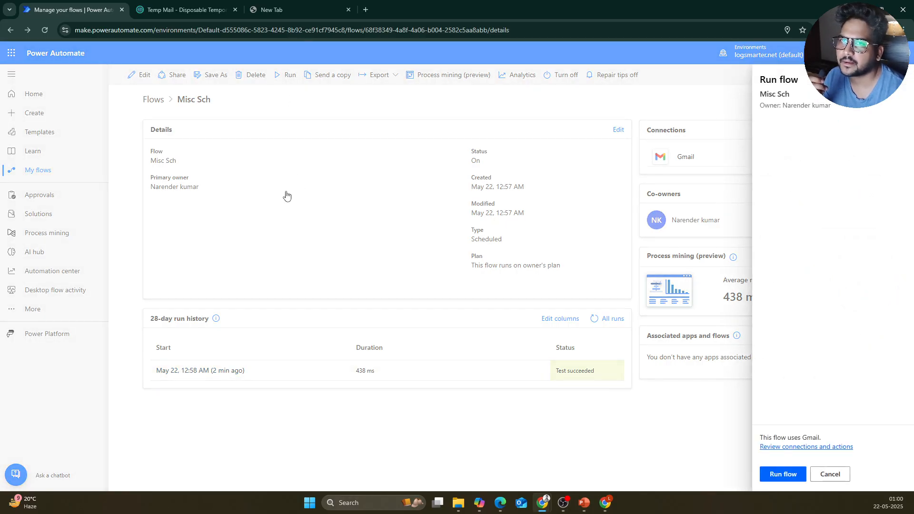
click(770, 472)
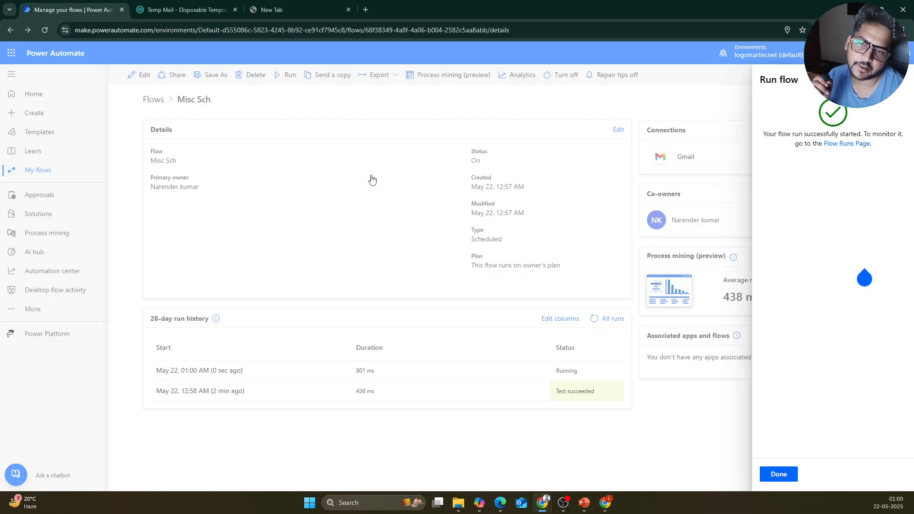
click(778, 474)
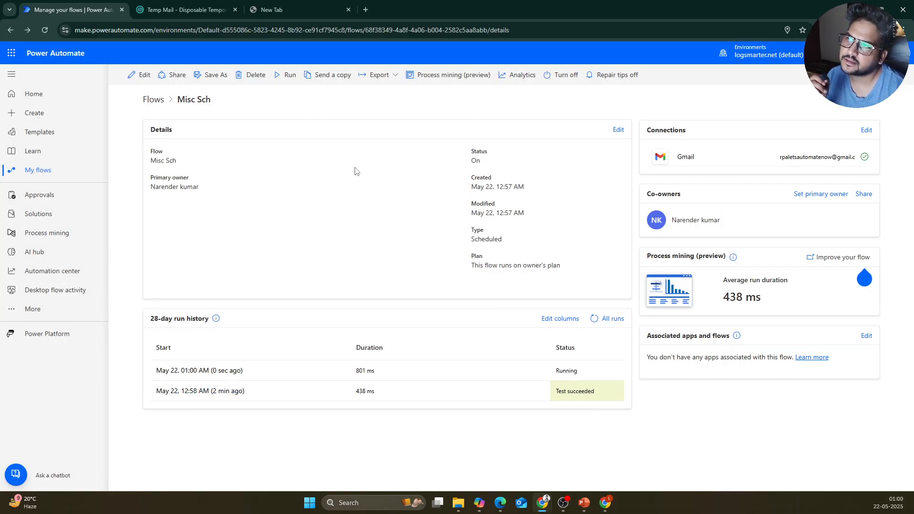
click(48, 171)
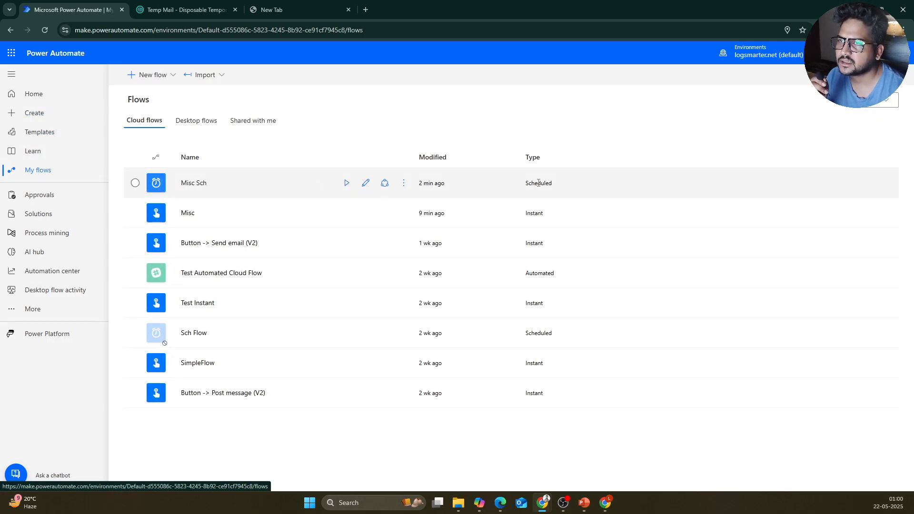
Step: Open Misc Sch's Recurrence trigger and set it to every 1 Minute
click(367, 188)
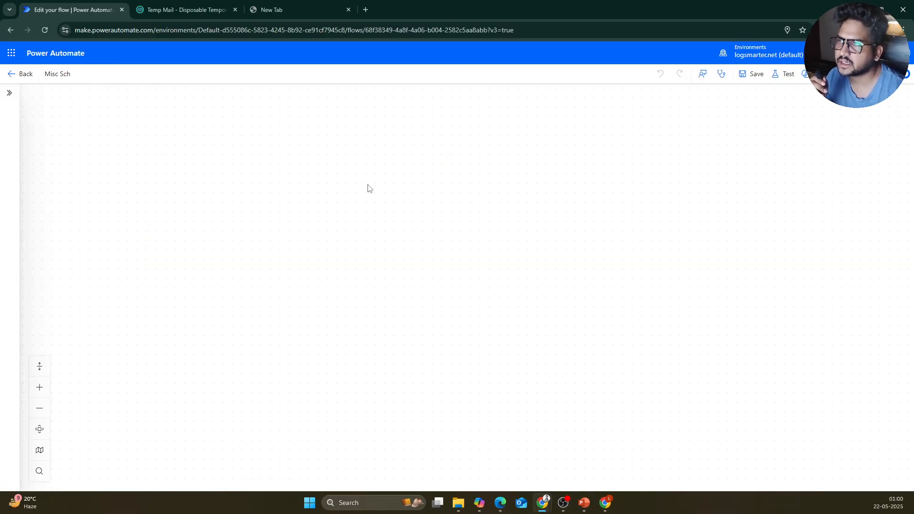
click(452, 107)
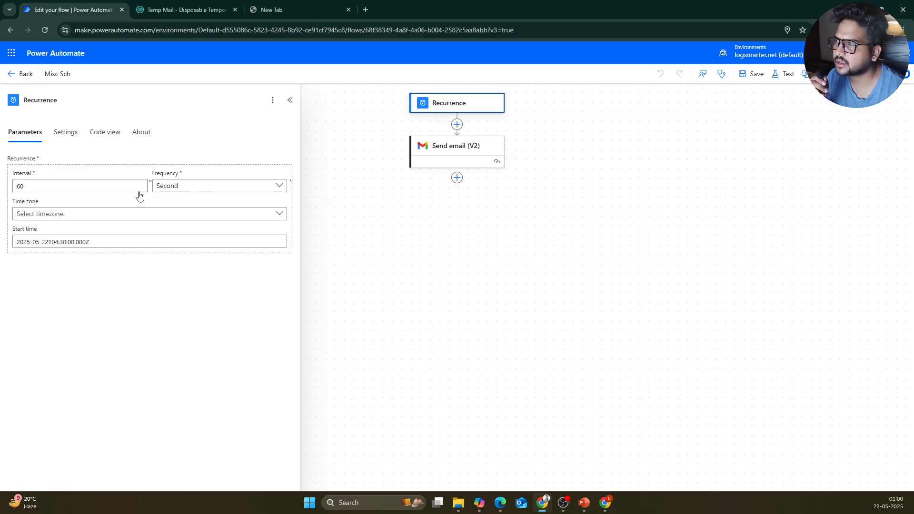
click(200, 186)
click(185, 267)
double_click(55, 186)
text(1)
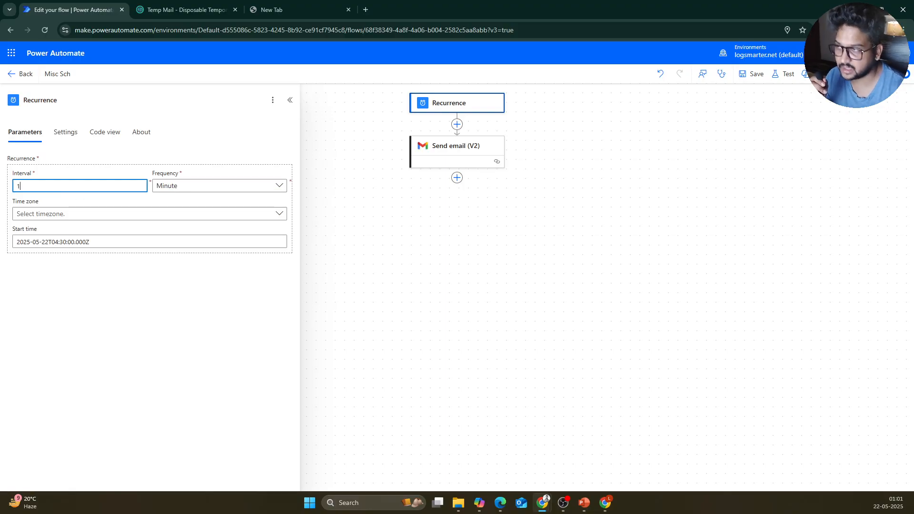
Step: Set the time zone to (UTC+05:30) Chennai, Kolkata, Mumbai, New Delhi and save the flow
click(223, 217)
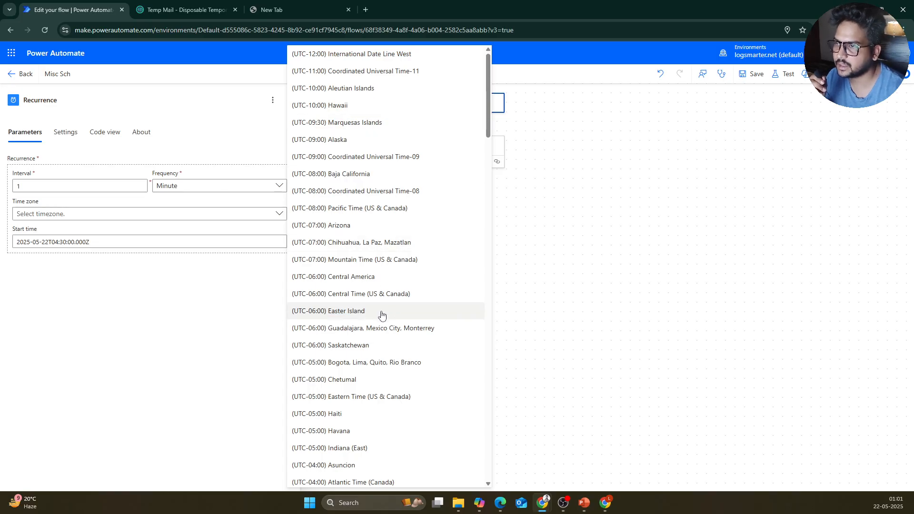
scroll(385, 314, down, 5)
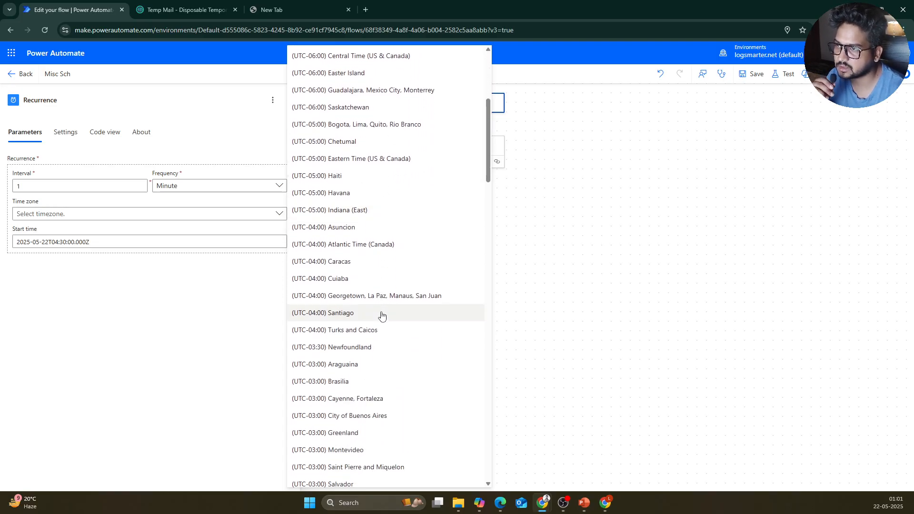
scroll(382, 315, down, 2)
scroll(386, 309, down, 4)
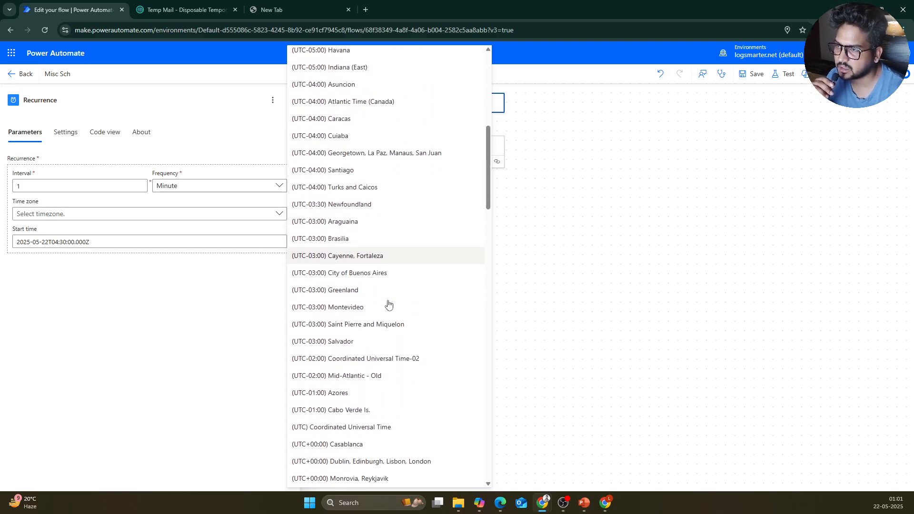
scroll(388, 305, down, 6)
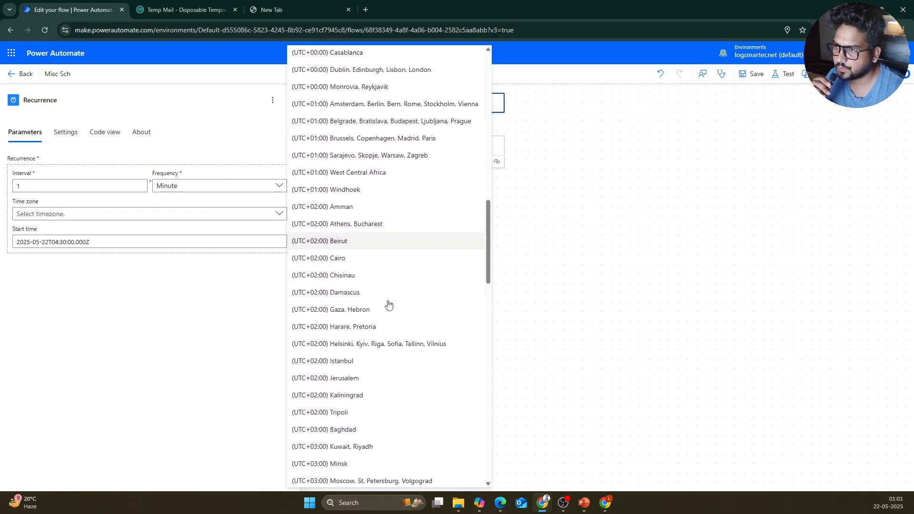
scroll(388, 305, down, 3)
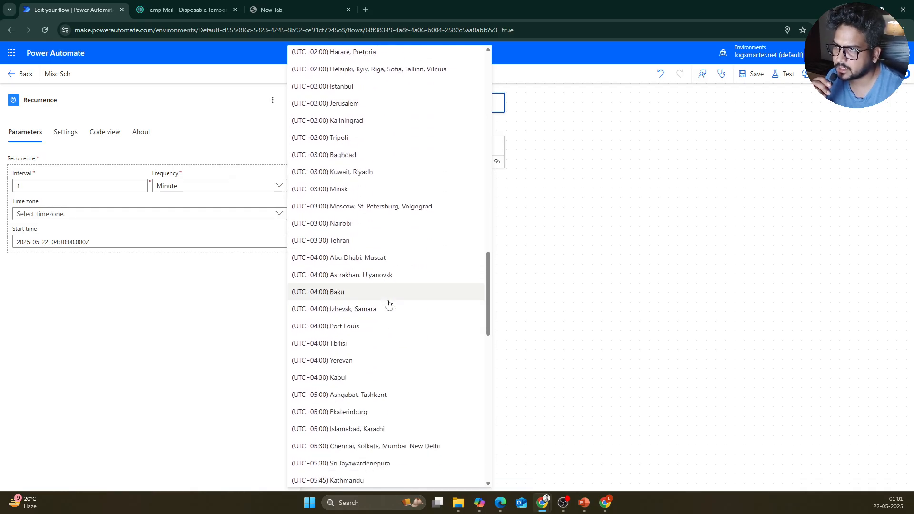
click(394, 446)
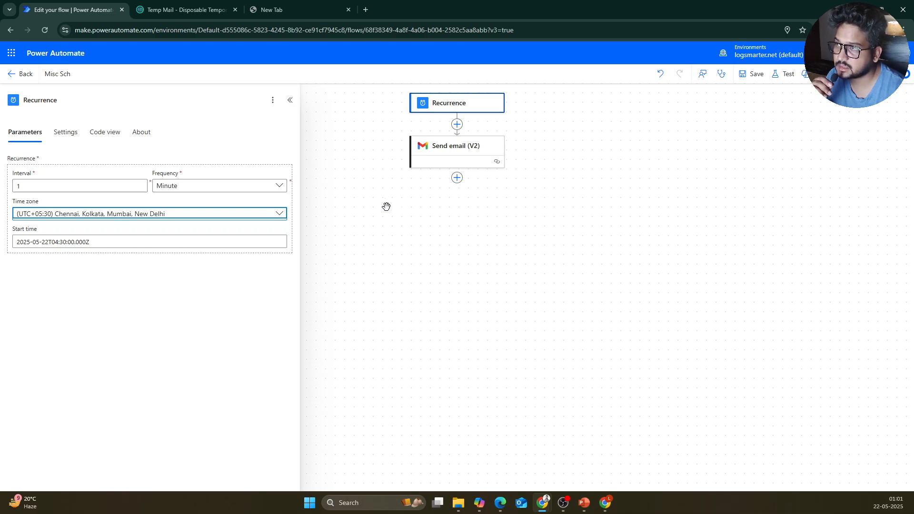
click(159, 243)
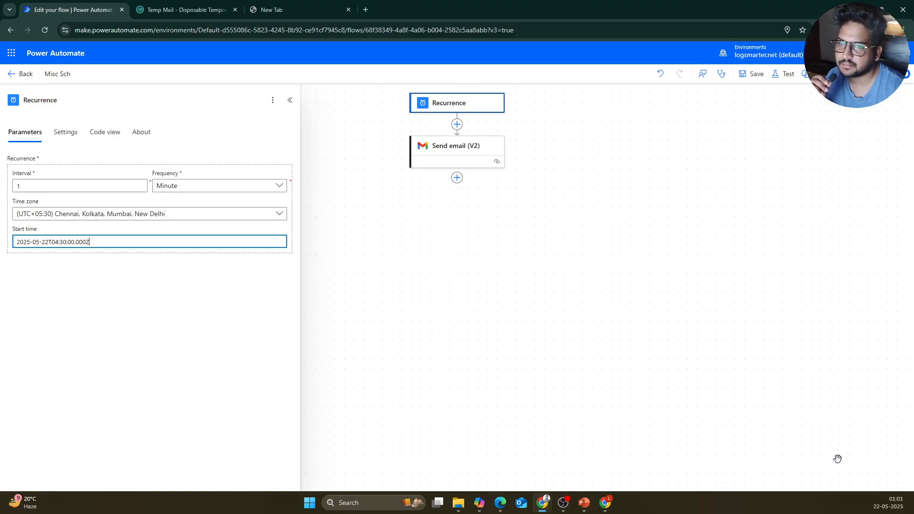
click(747, 75)
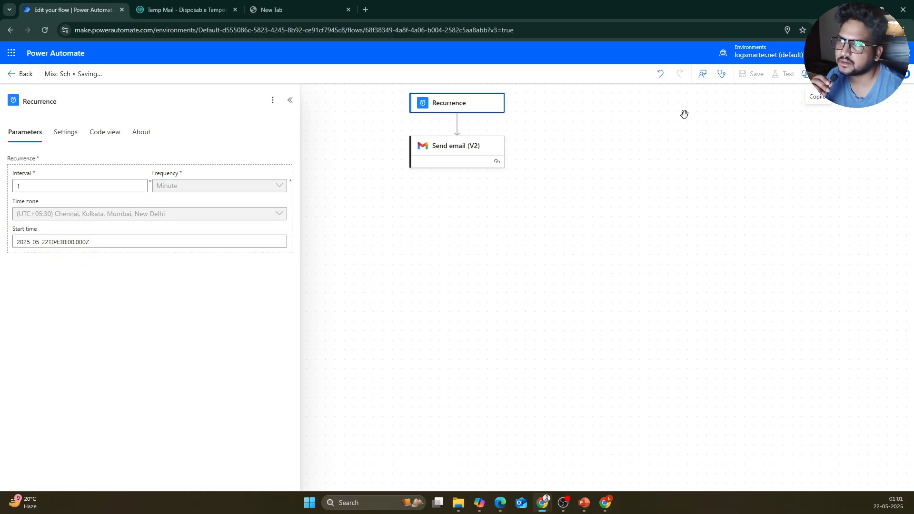
Step: Refresh the succeeded runs on the Misc Sch details page, then go back to My flows
click(23, 82)
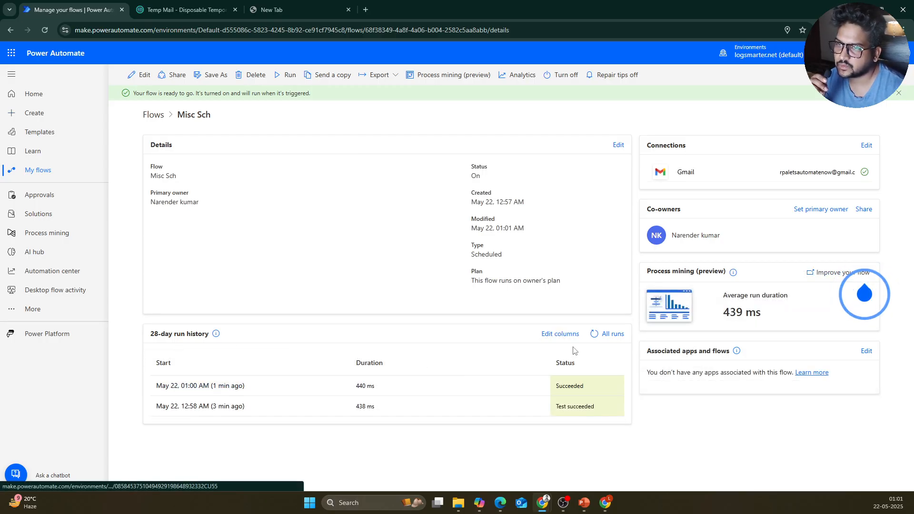
click(598, 334)
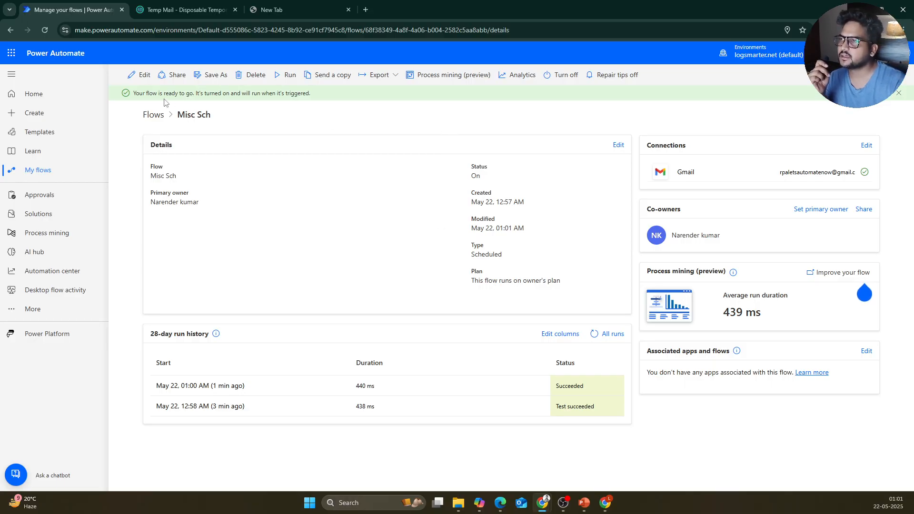
click(46, 172)
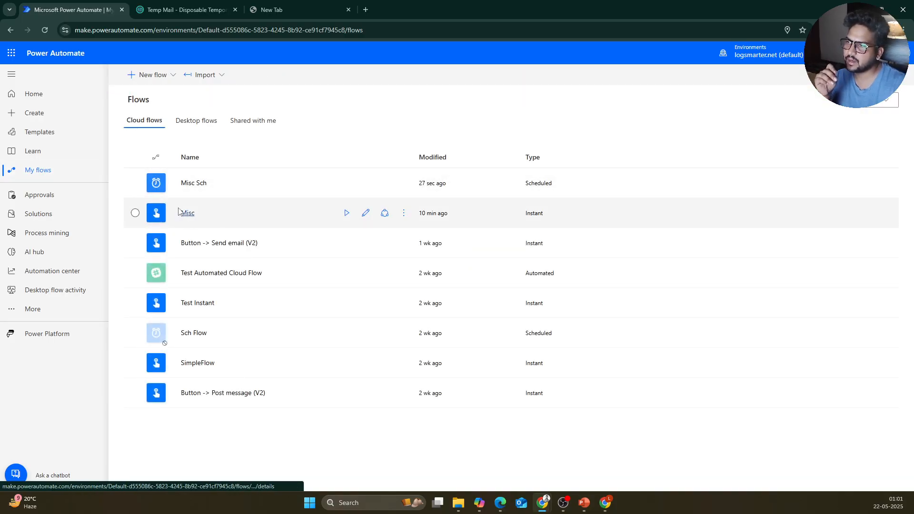
Step: Edit the Misc flow and place the caret in the Send email (V2) body below City
click(223, 220)
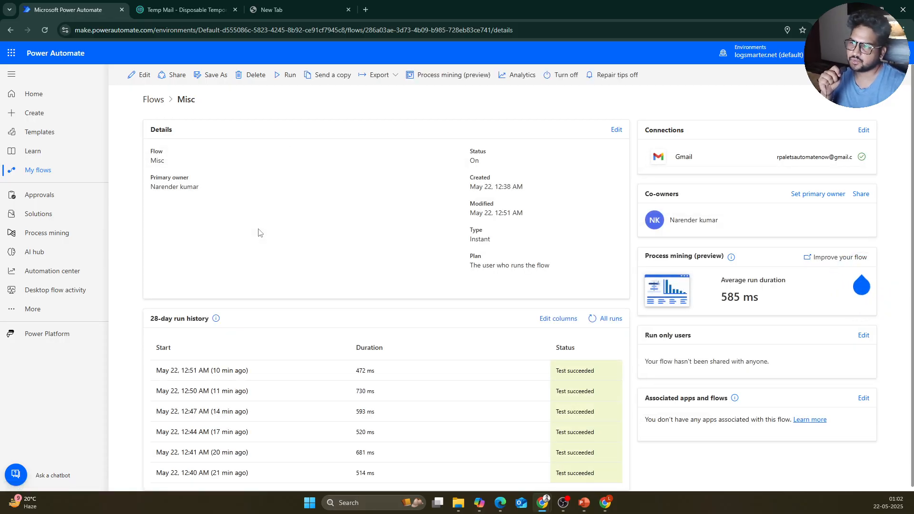
click(139, 74)
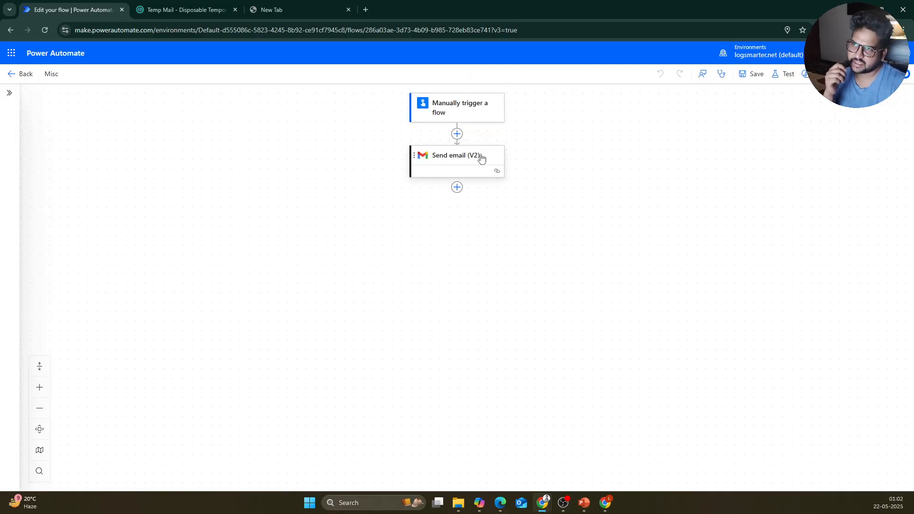
click(481, 159)
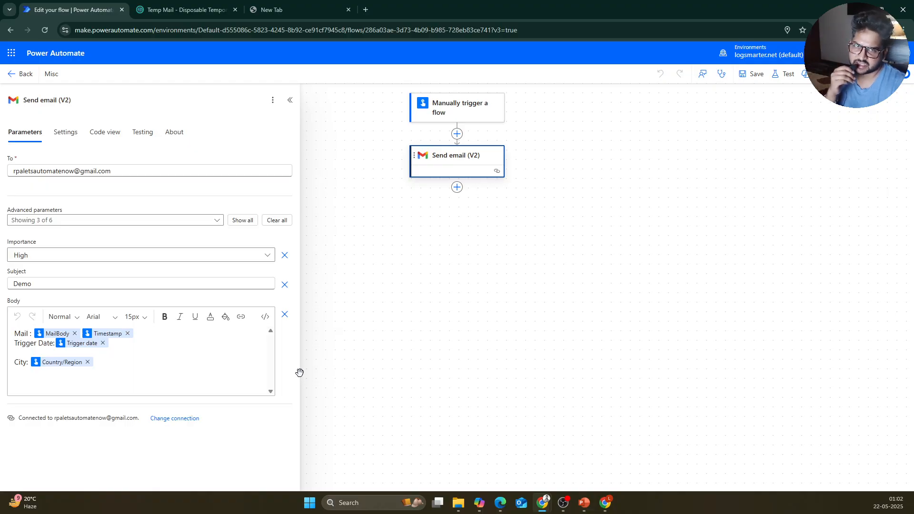
click(138, 370)
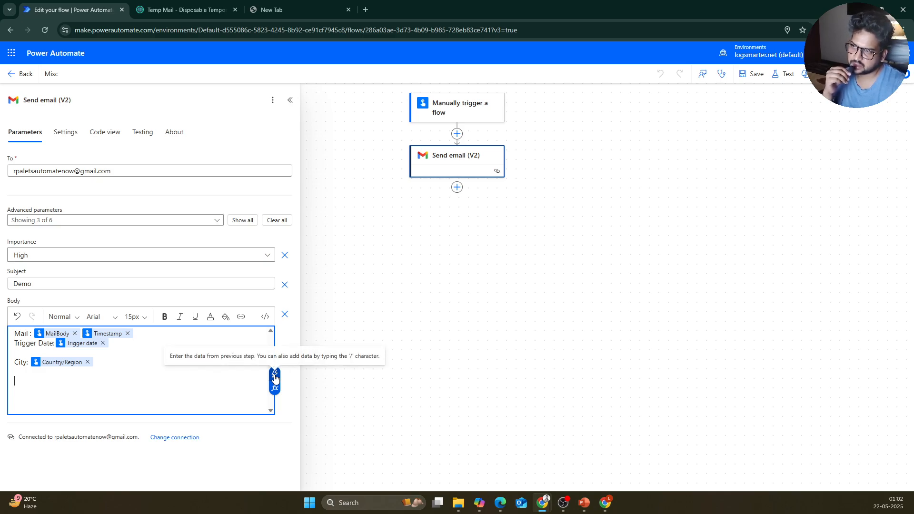
click(275, 378)
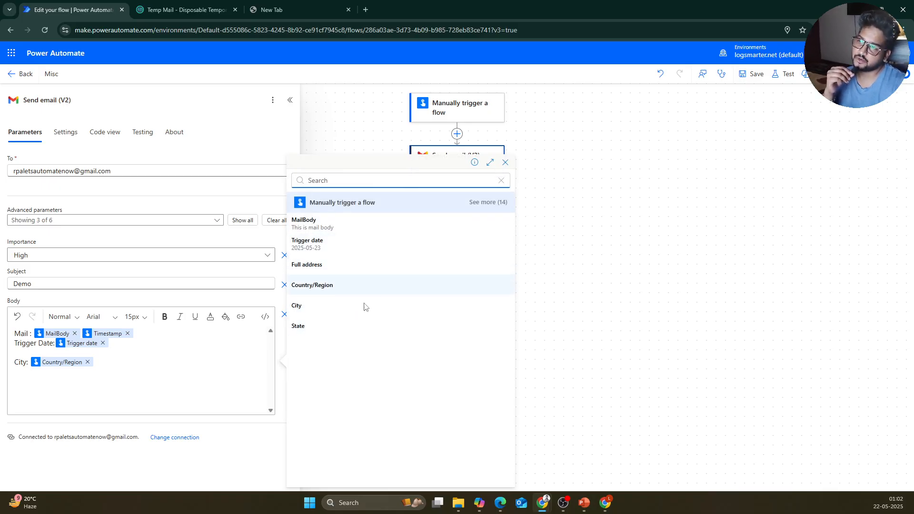
click(117, 381)
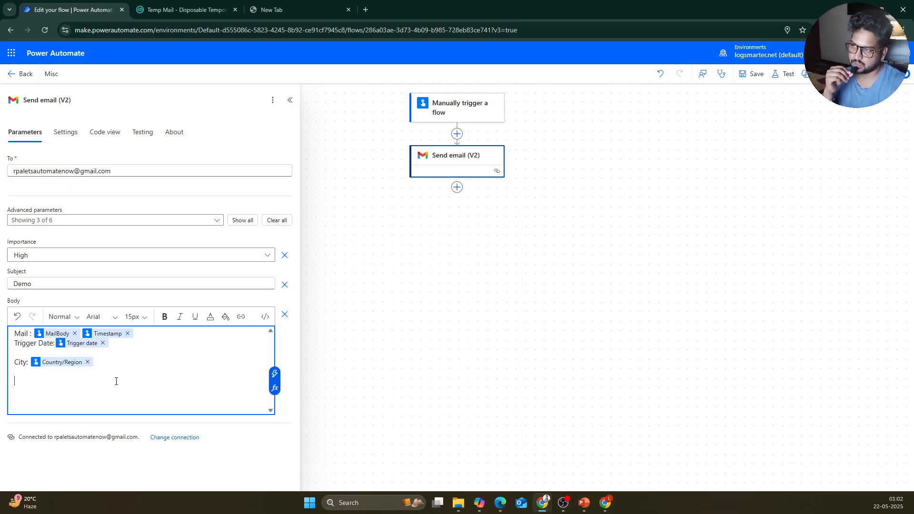
Step: Open the fx expression editor on the email body and scroll its function categories down to coalesce()
click(274, 387)
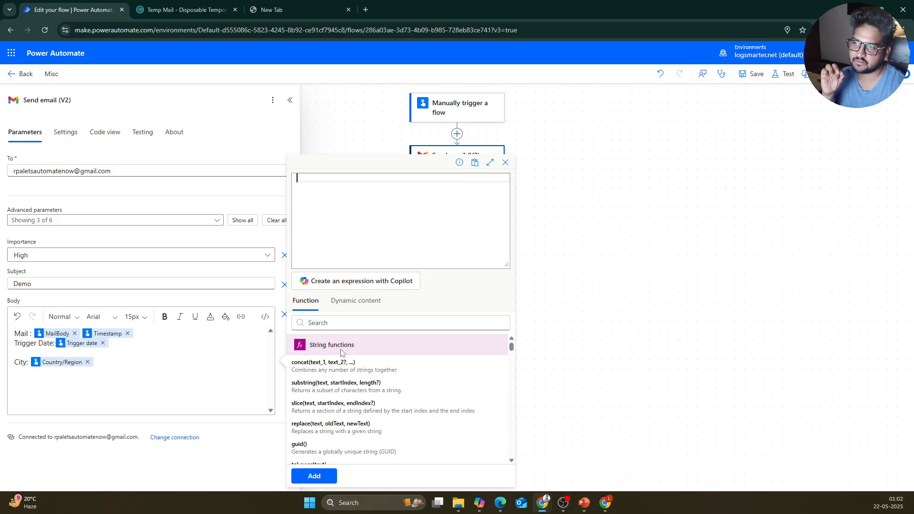
scroll(341, 353, down, 10)
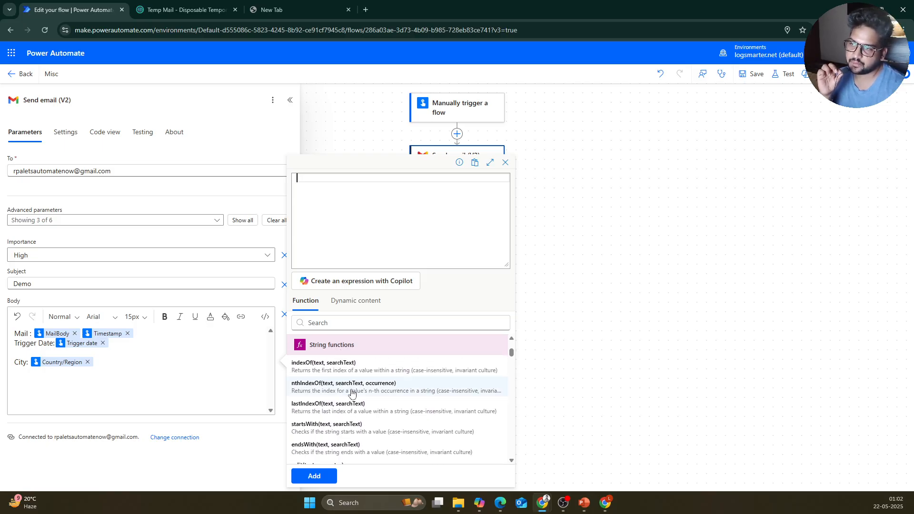
scroll(350, 402, down, 5)
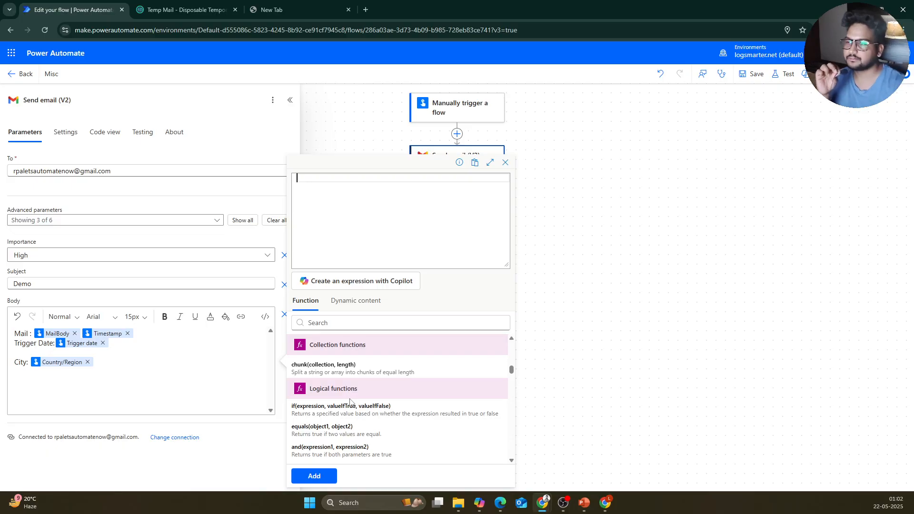
scroll(350, 403, down, 4)
scroll(351, 403, down, 2)
scroll(350, 400, down, 12)
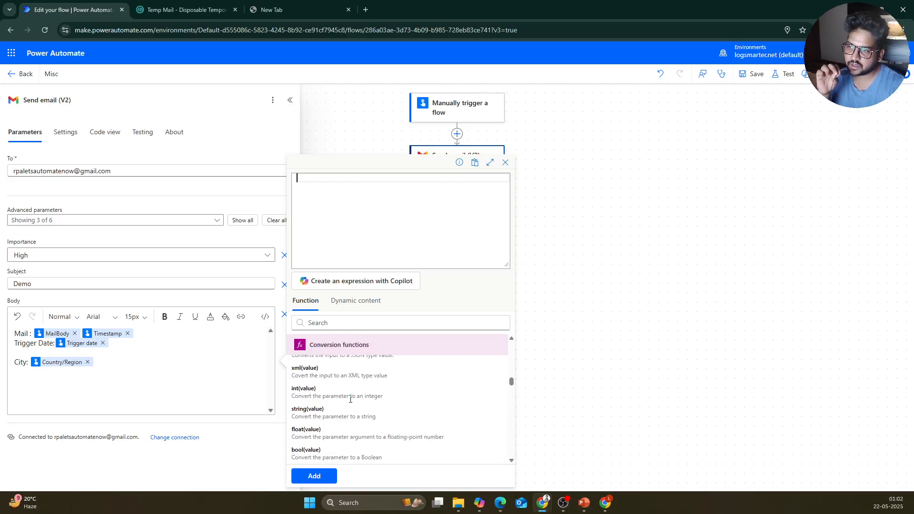
scroll(350, 402, down, 10)
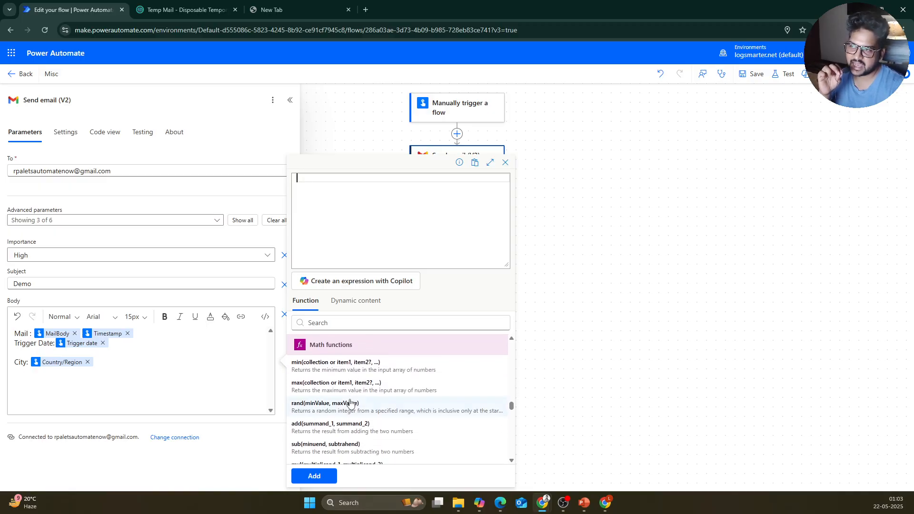
scroll(351, 404, down, 8)
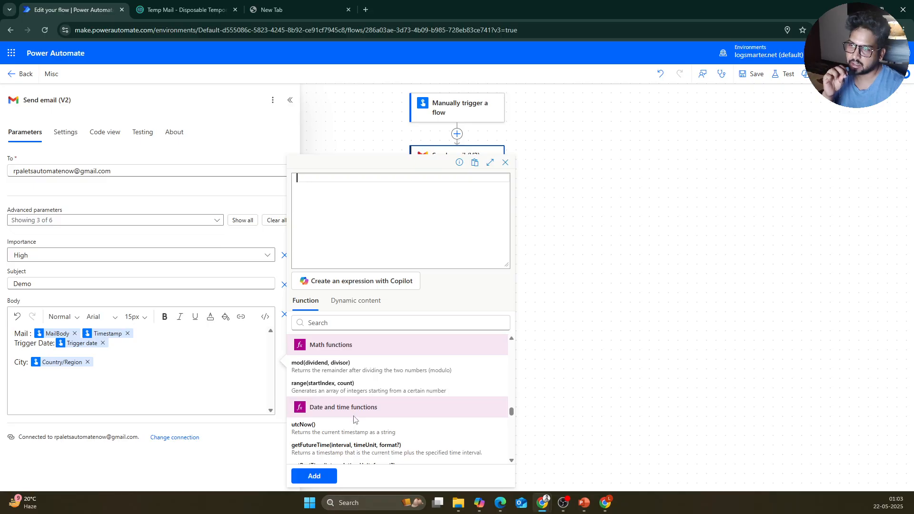
scroll(354, 420, down, 12)
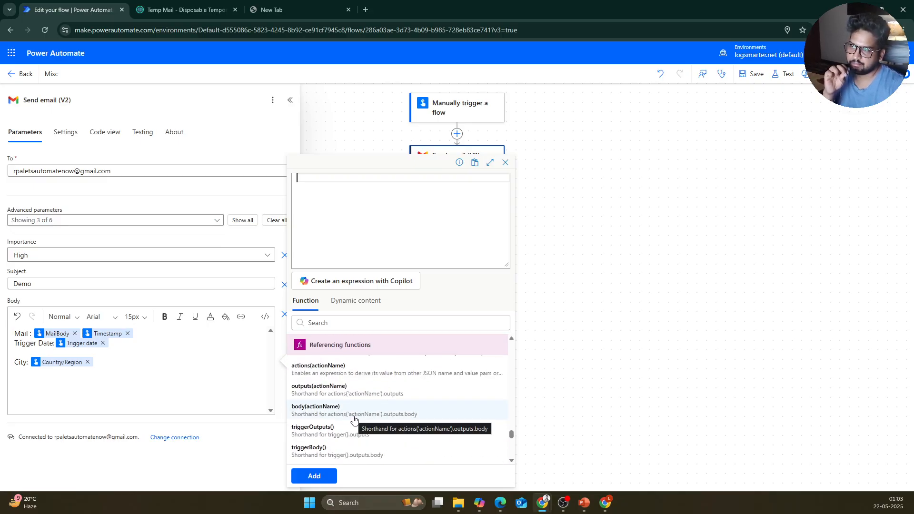
scroll(354, 419, down, 10)
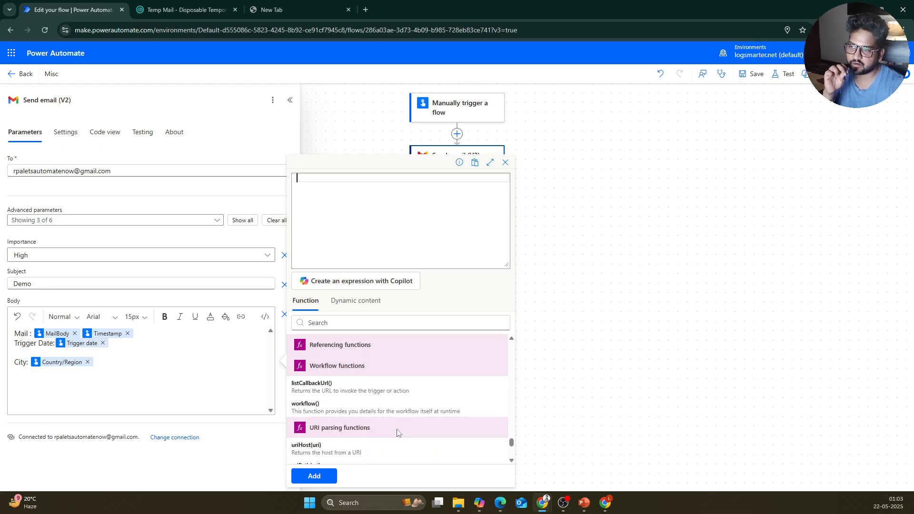
scroll(407, 429, down, 2)
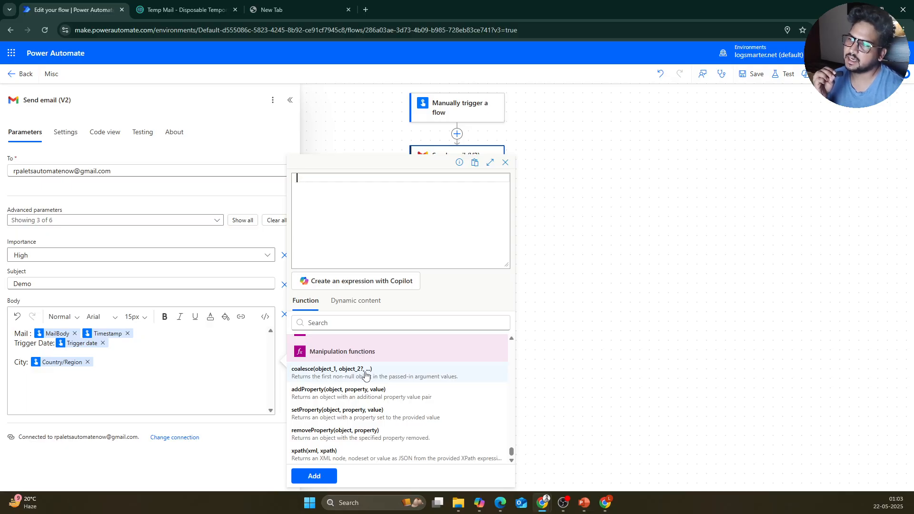
Step: Add two text inputs to the Misc flow's manual trigger
click(618, 247)
click(461, 102)
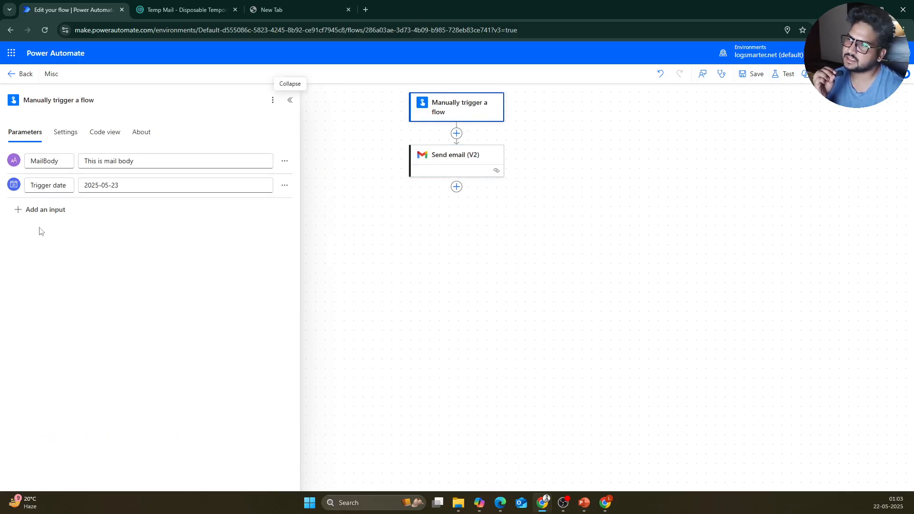
click(42, 210)
click(29, 238)
click(59, 234)
click(33, 263)
Step: Give the inputs sample first- and last-name values and rename them Fn and Ln
click(117, 212)
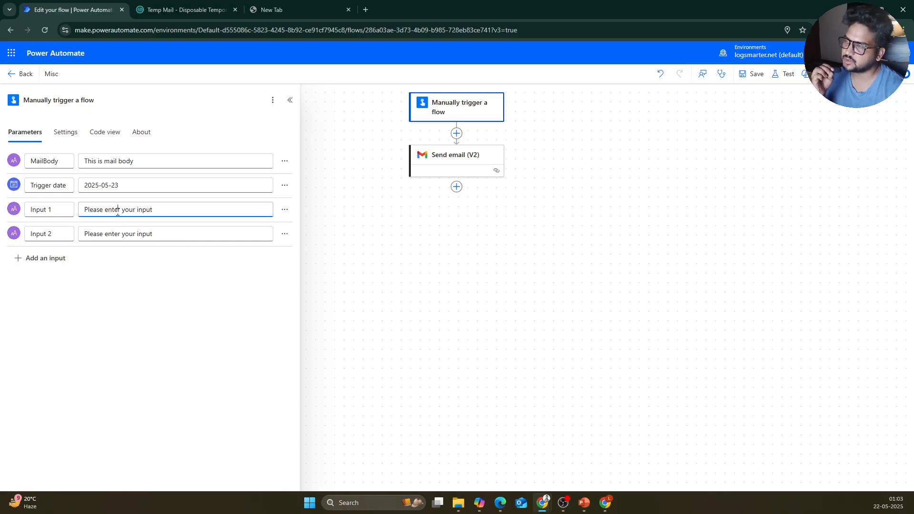
triple_click(118, 212)
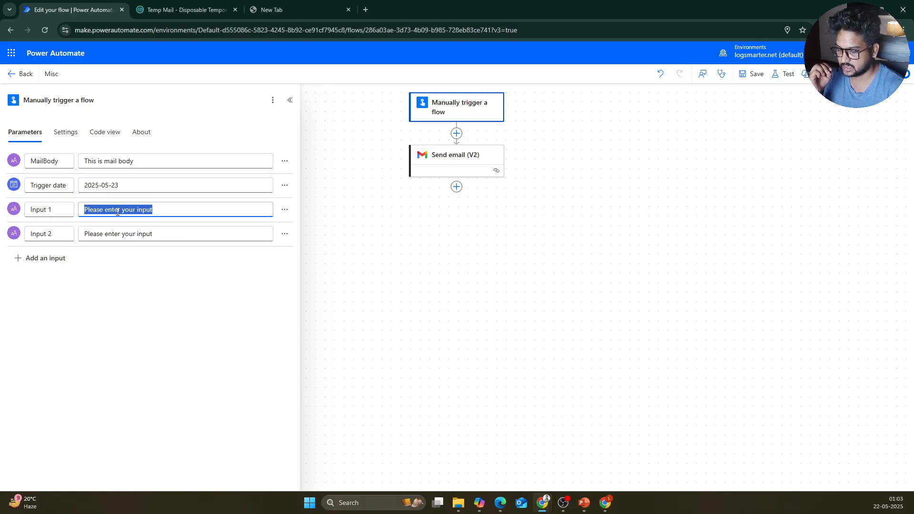
key(BackSpace)
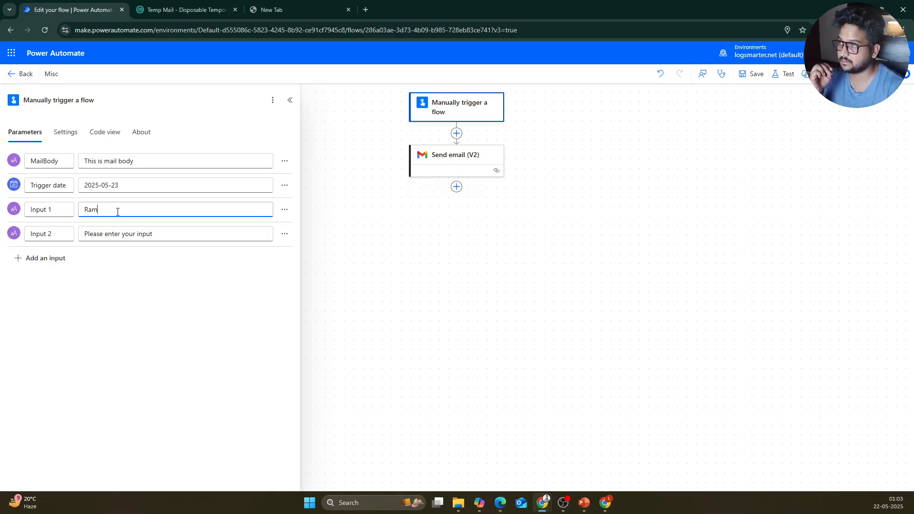
triple_click(157, 235)
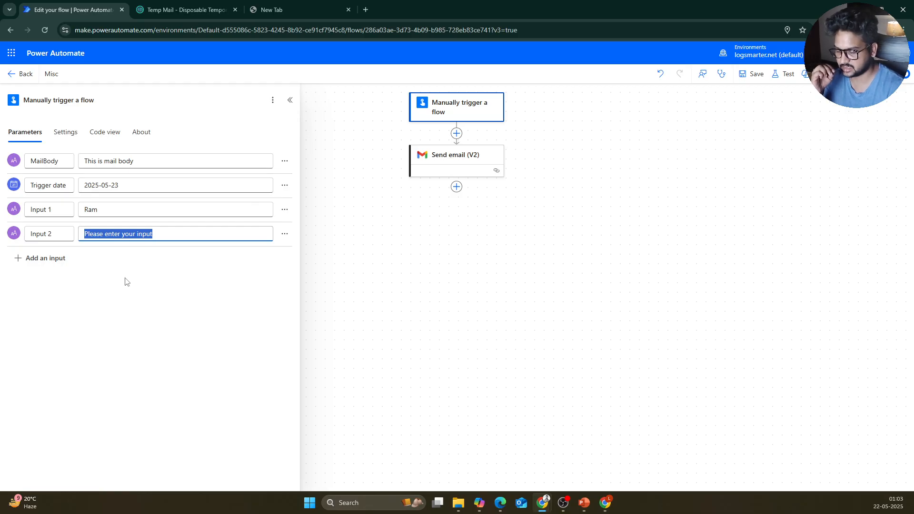
text(Kumar)
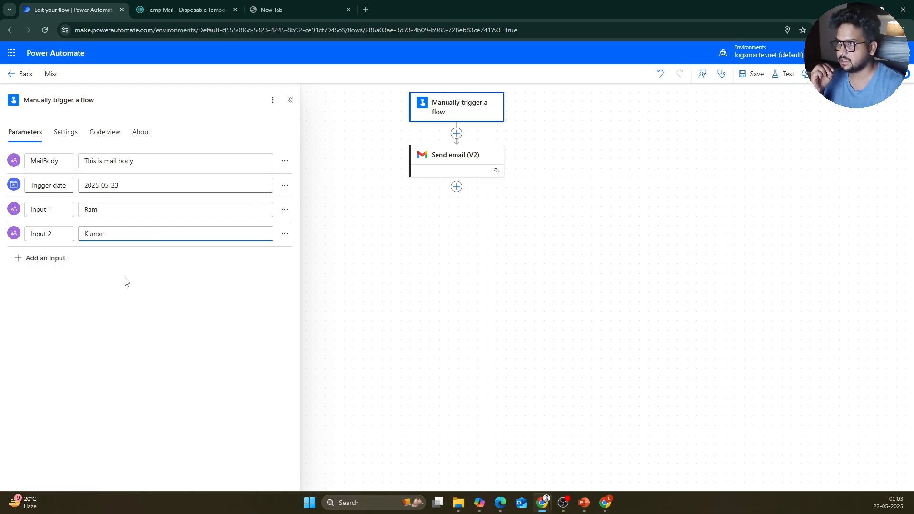
drag(47, 212, 15, 215)
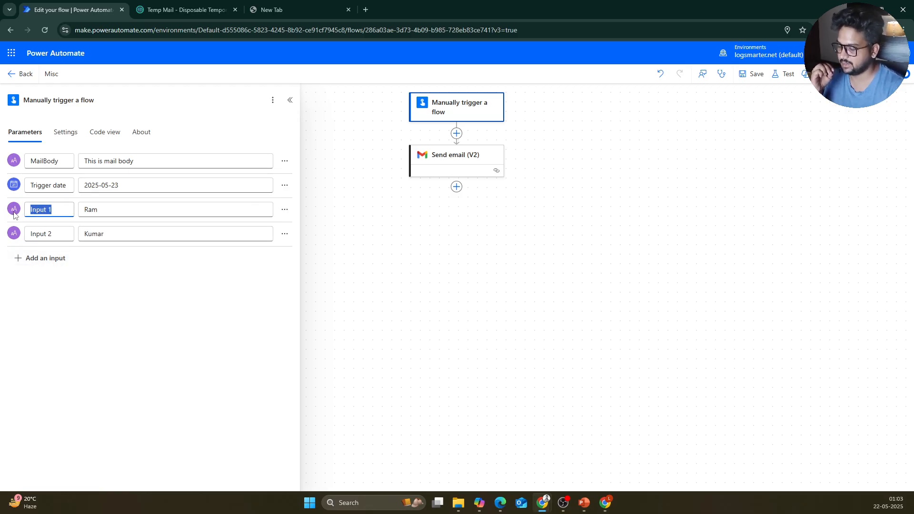
text(Fn)
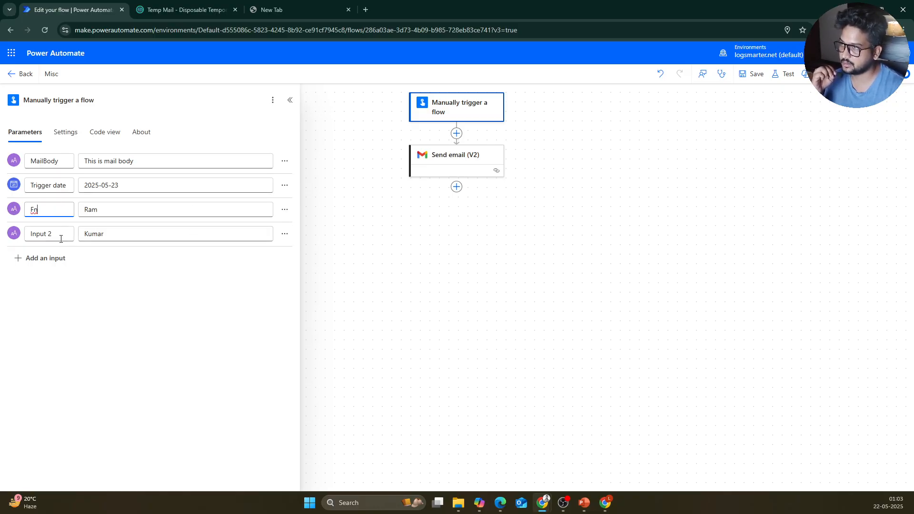
drag(61, 239, 23, 238)
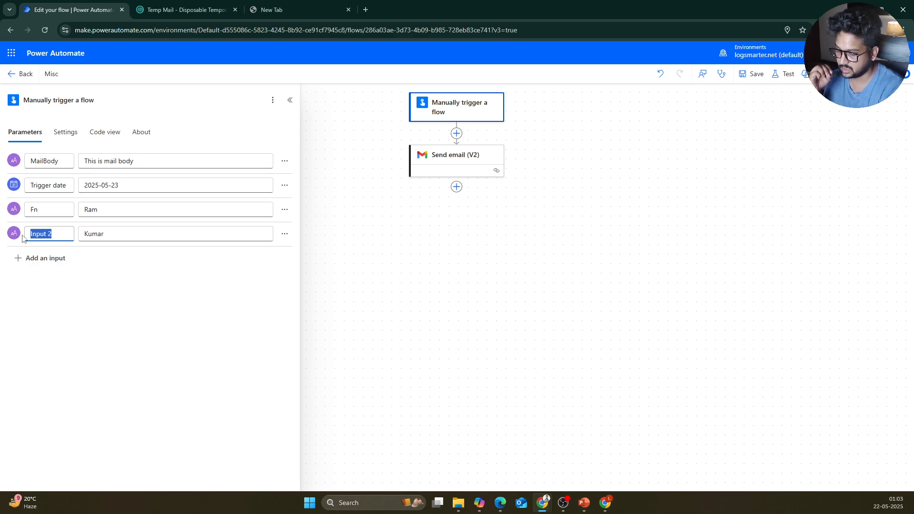
text(Ln)
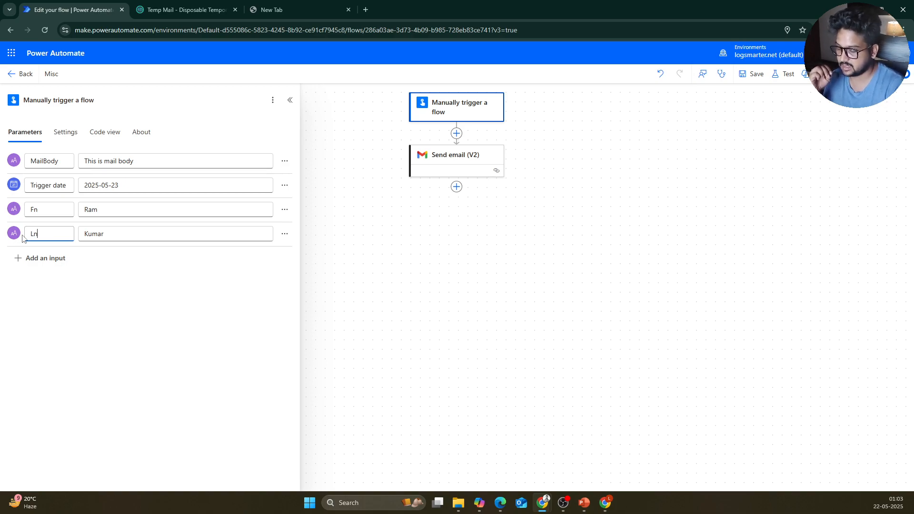
Step: Save the Misc flow and show the Send email (V2) step's parameters
click(436, 163)
click(441, 104)
click(746, 76)
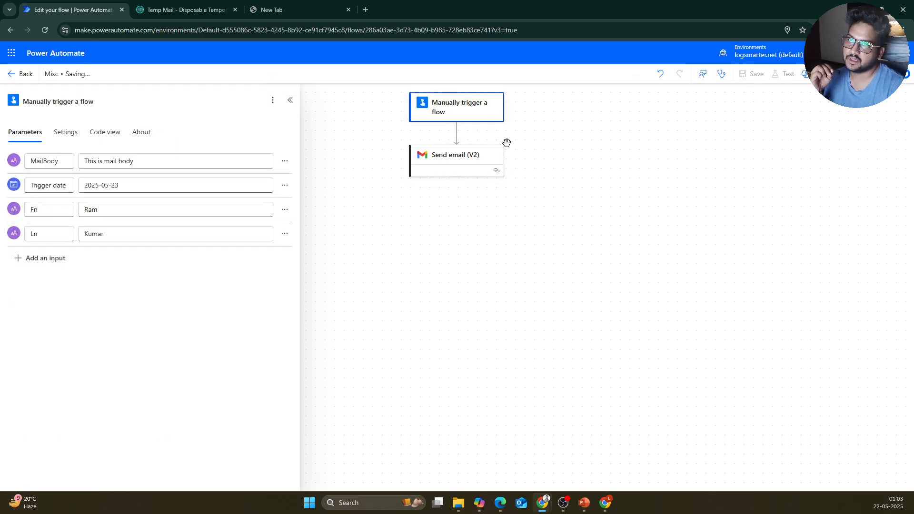
click(445, 156)
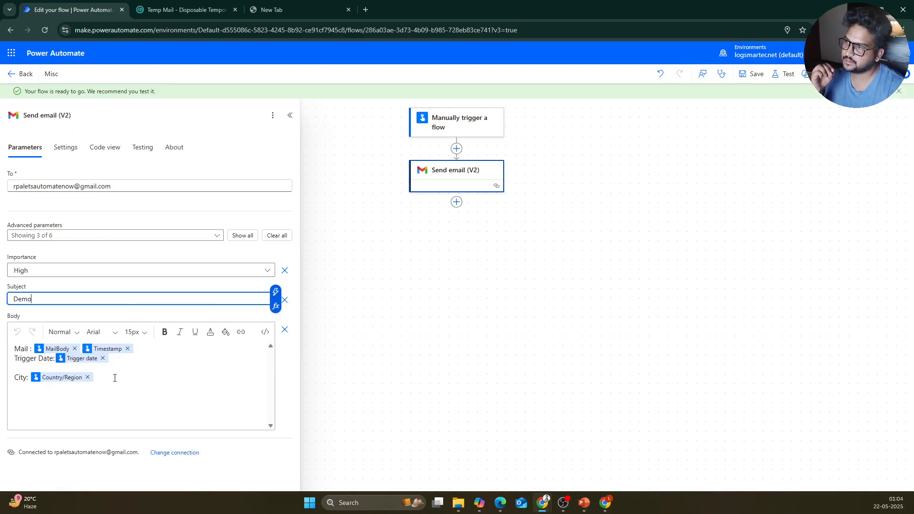
Step: Add a 'Name : ' line below City in the email body
click(123, 383)
key(Return)
key(Return)
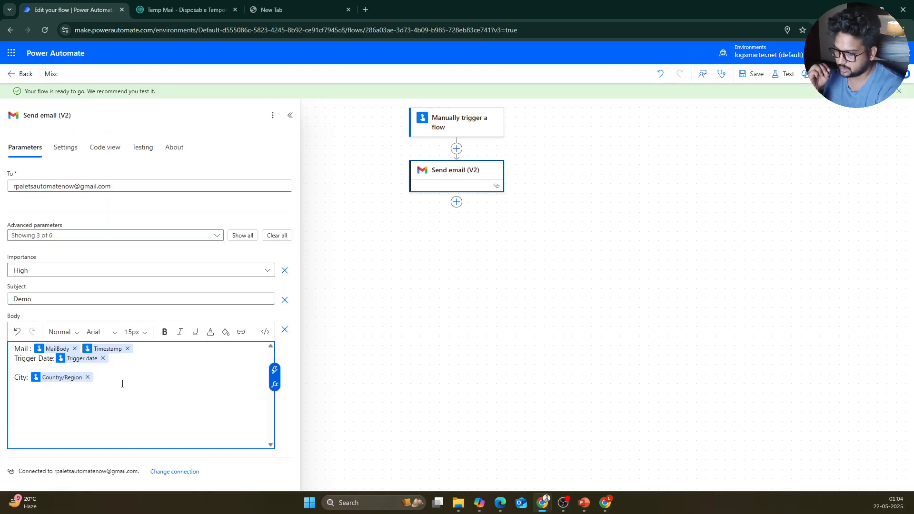
text(Name)
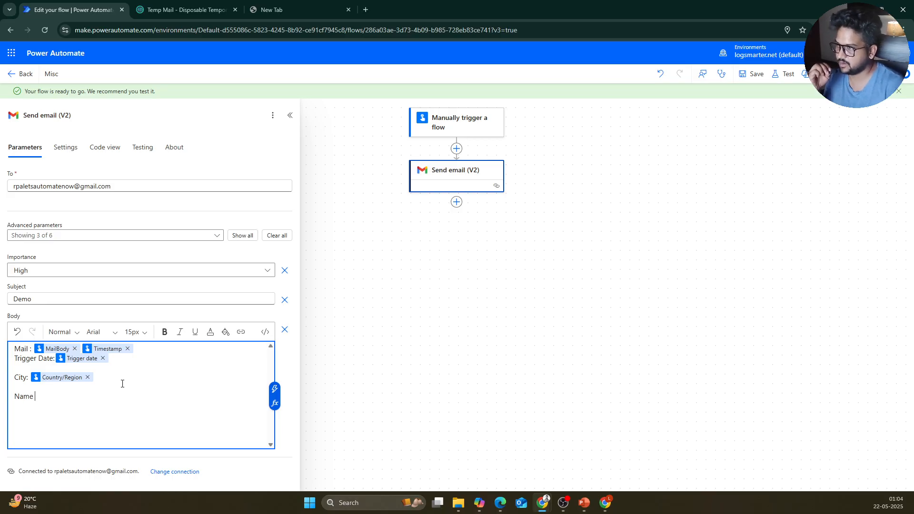
text( : /)
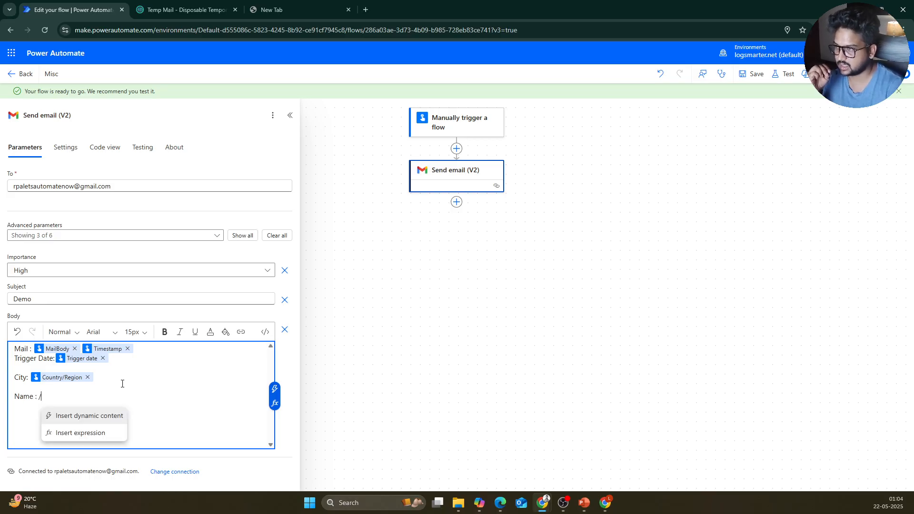
click(98, 432)
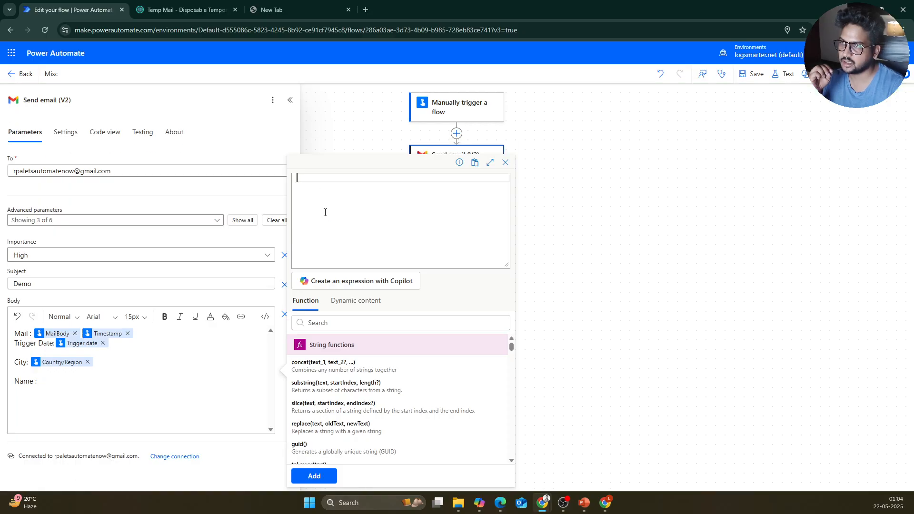
Step: Build concat(Fn, Ln) from the trigger's dynamic content and insert it after 'Name :'
click(349, 365)
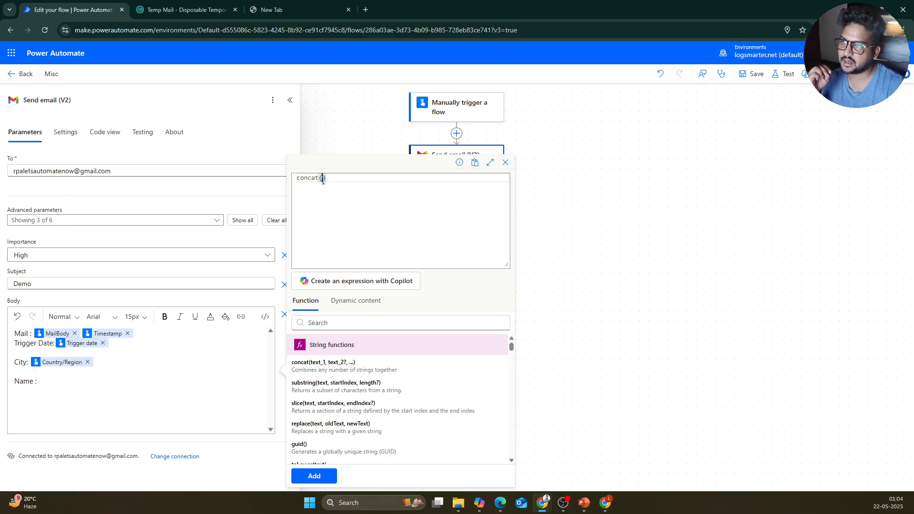
click(357, 302)
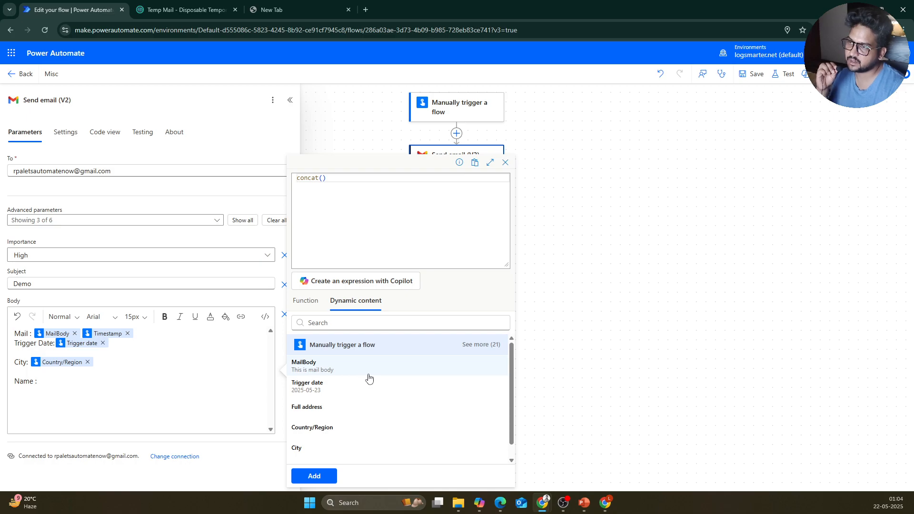
click(481, 344)
scroll(376, 395, down, 5)
scroll(369, 396, down, 5)
scroll(315, 405, up, 1)
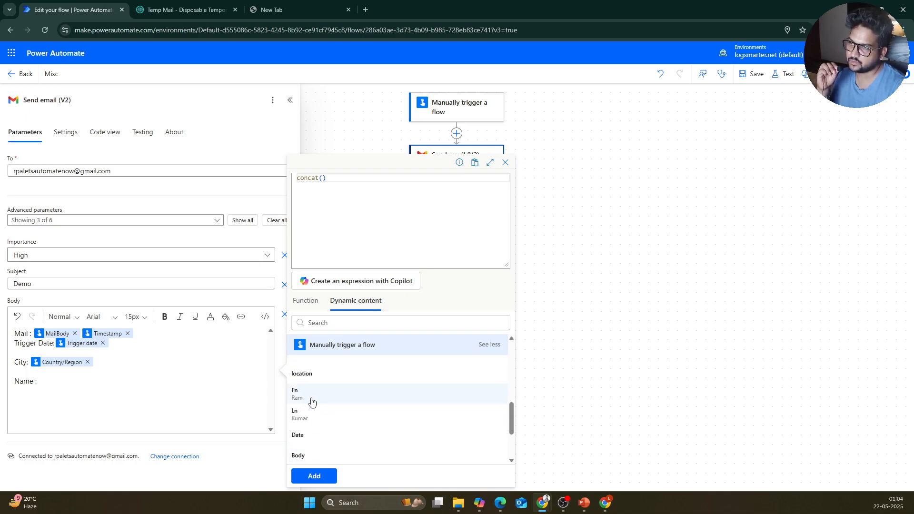
click(311, 401)
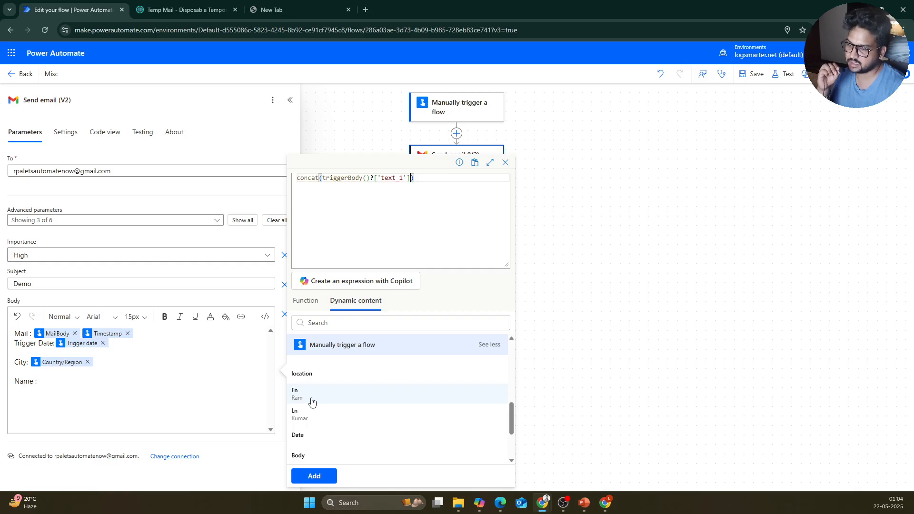
text(,)
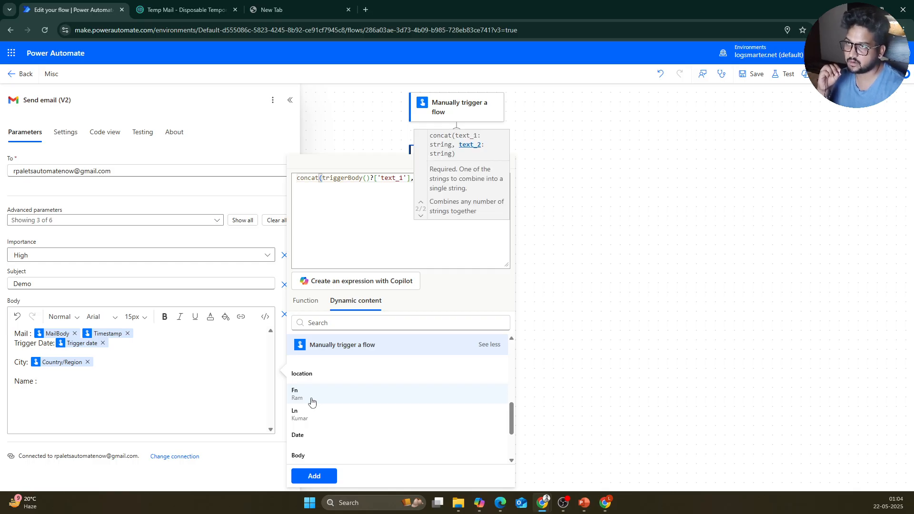
click(307, 413)
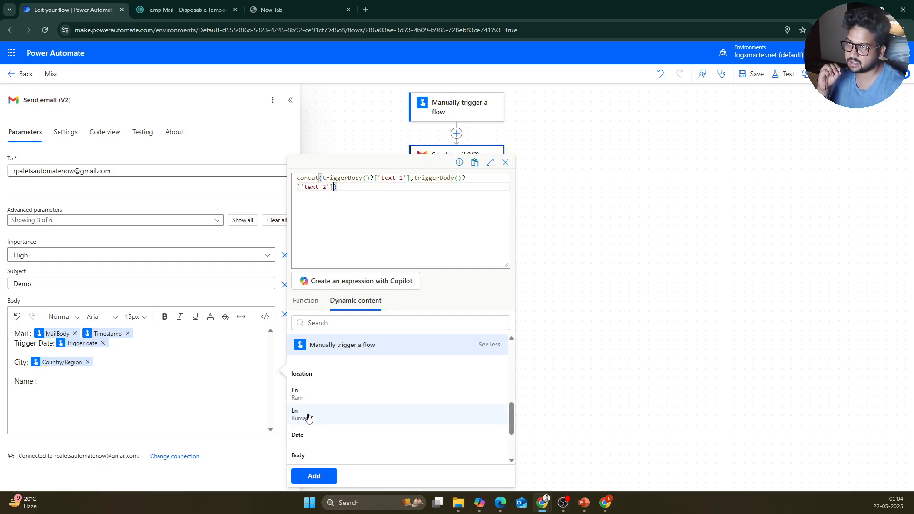
click(315, 475)
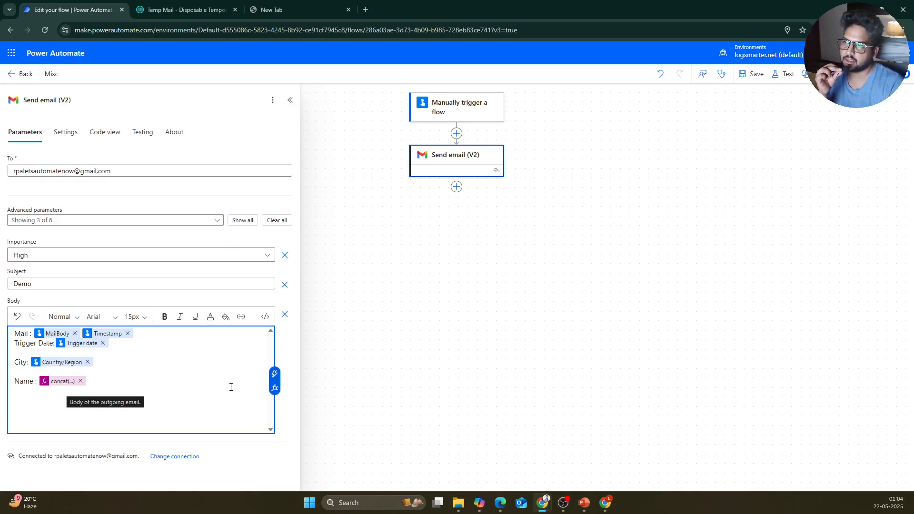
Step: Save the Misc flow with its new Name line
click(274, 387)
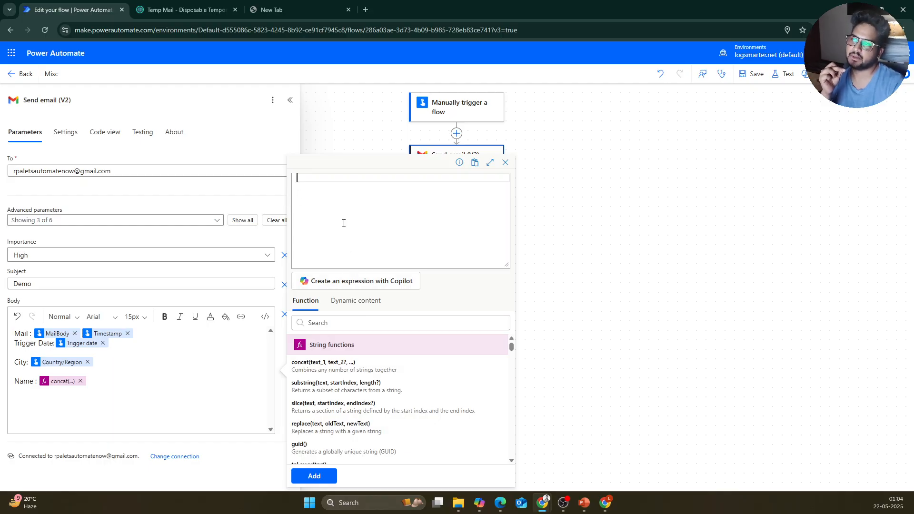
click(618, 199)
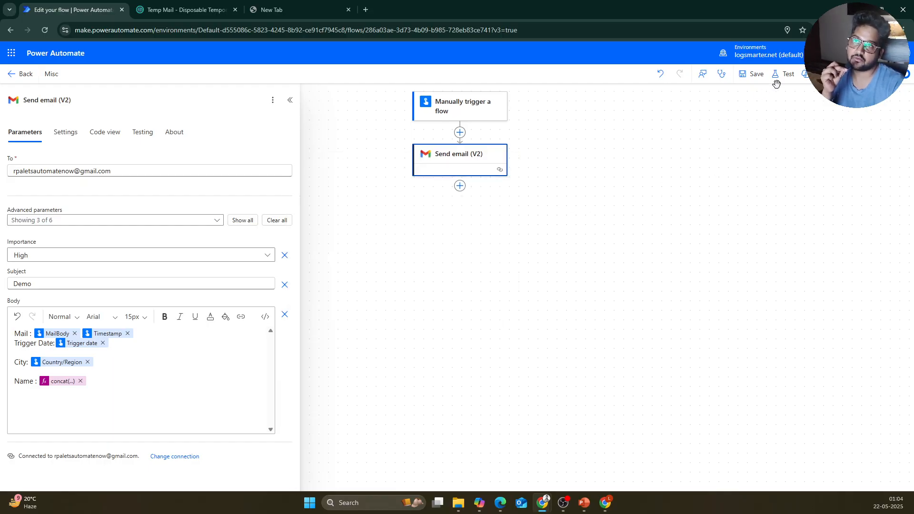
click(757, 76)
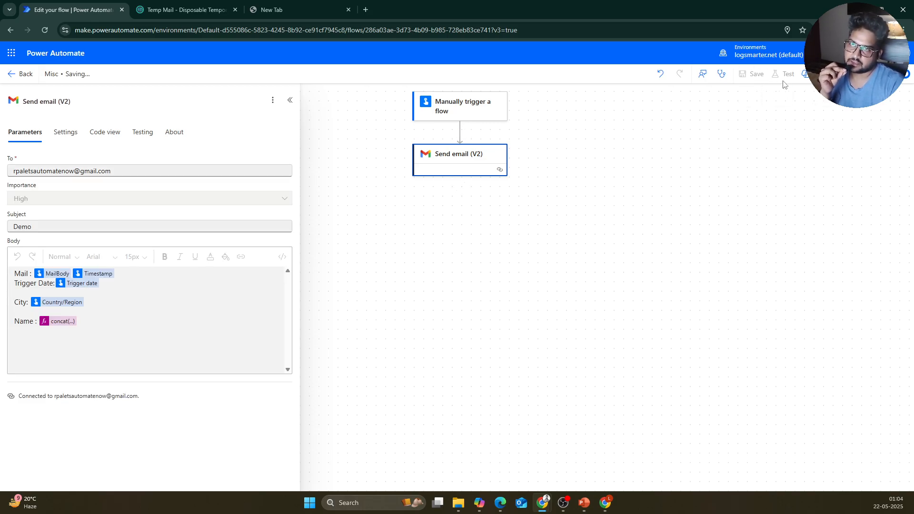
Step: Start a manual test run with MailBody 'qwerty'
click(785, 75)
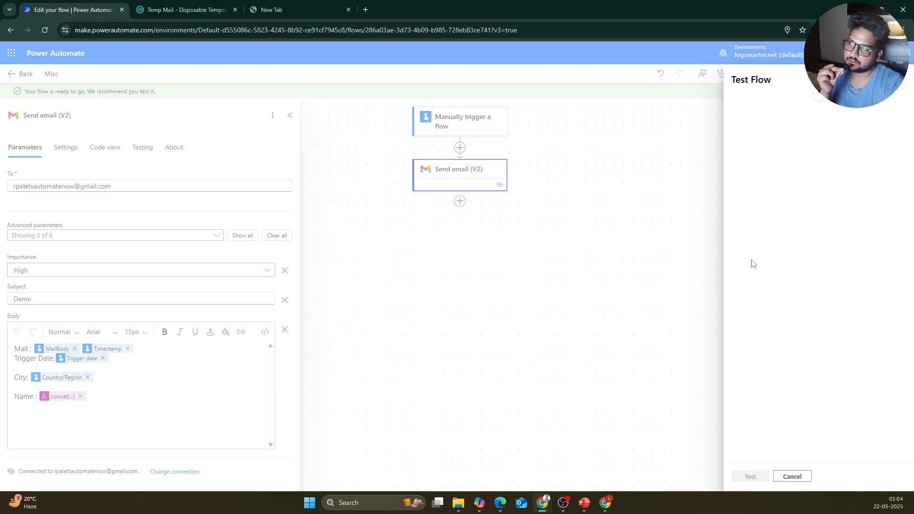
click(746, 99)
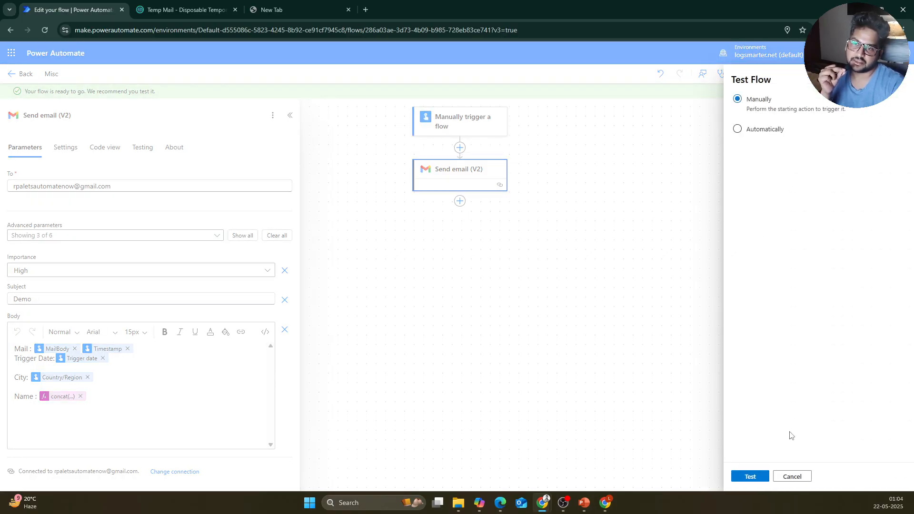
click(753, 475)
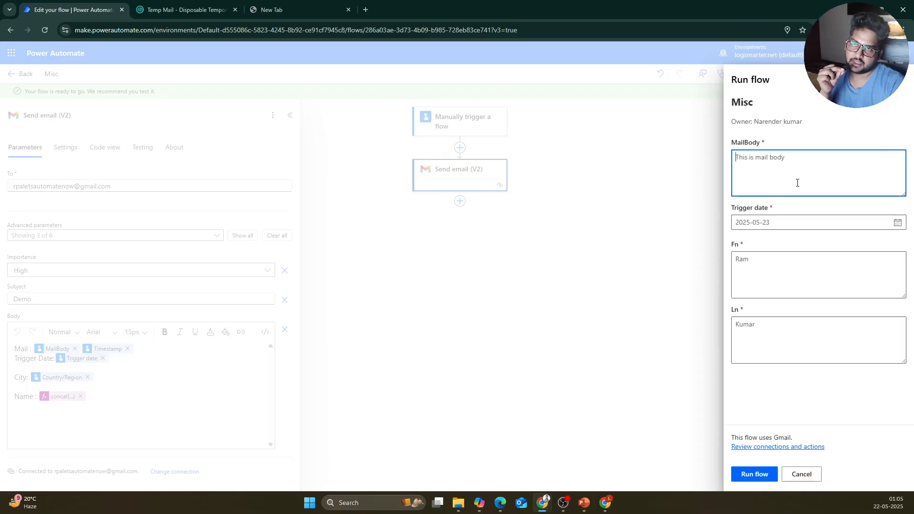
text(qw)
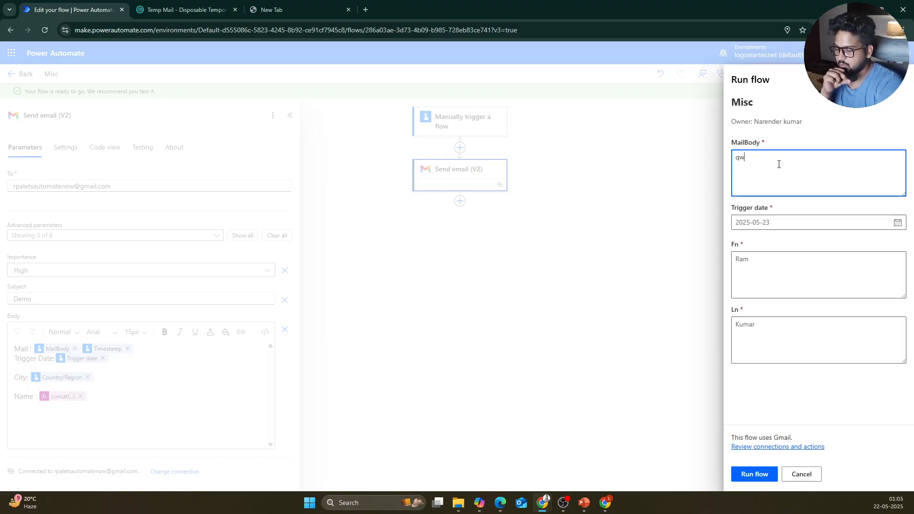
text(erty)
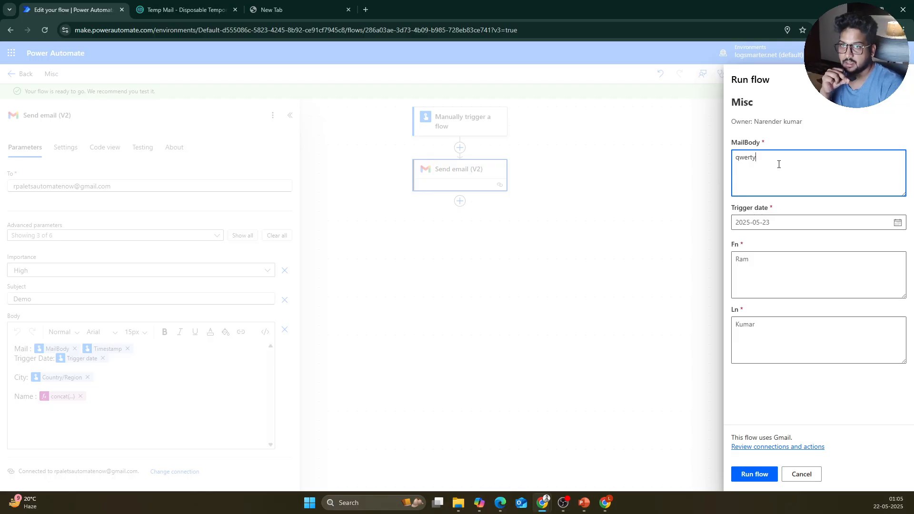
key(Tab)
click(774, 267)
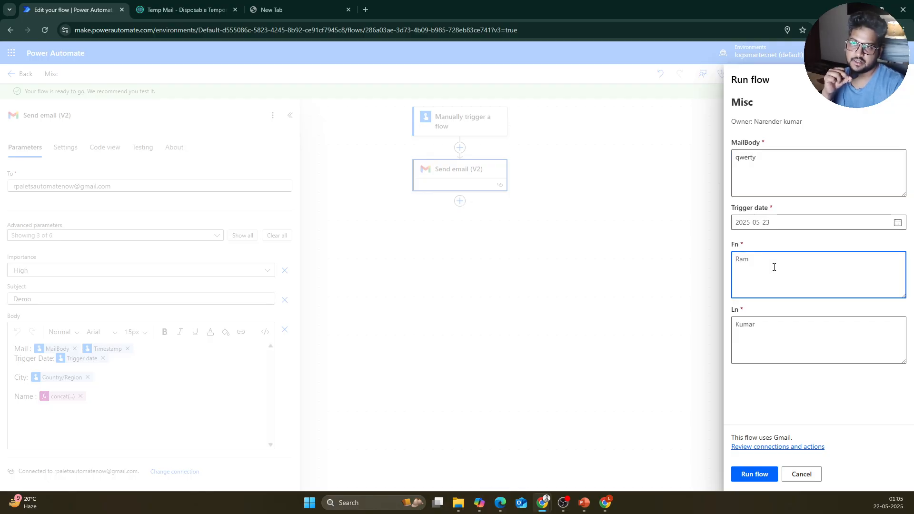
click(754, 474)
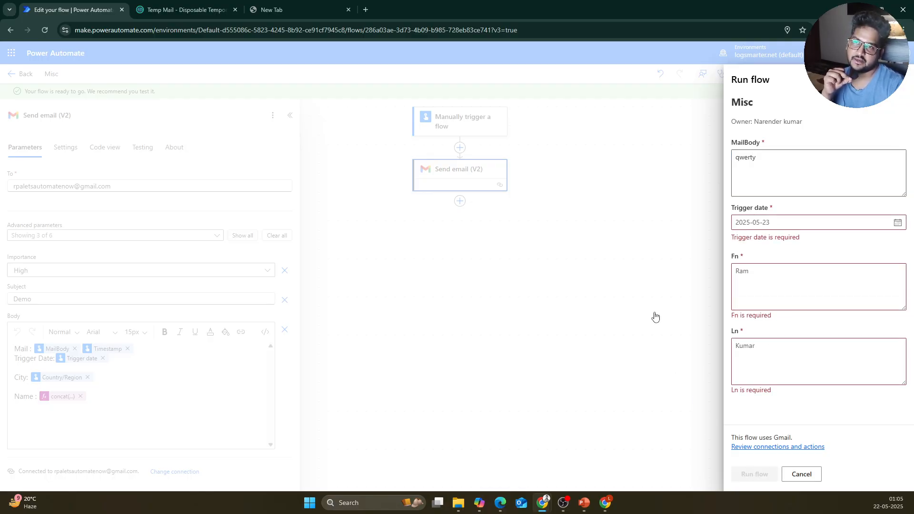
Step: Set trigger date 2025-05-23, enter new first and last names, and run the flow
click(897, 223)
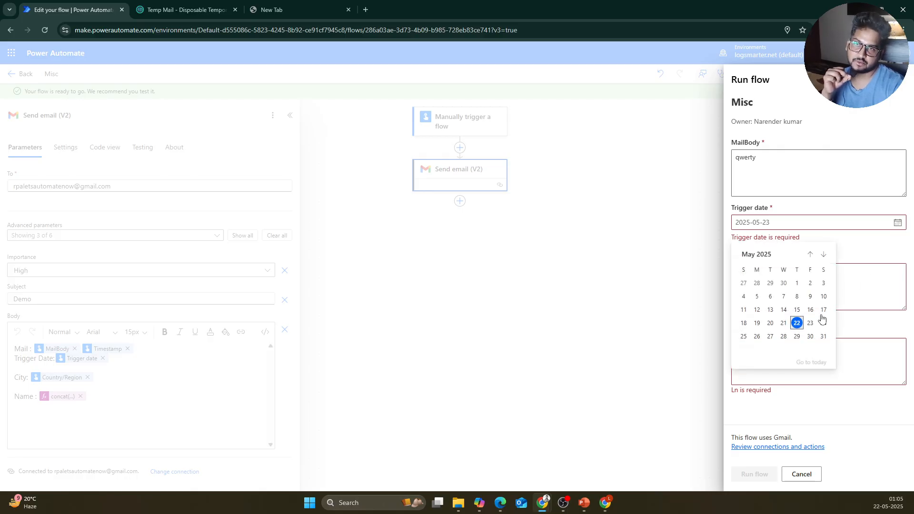
click(813, 323)
click(783, 269)
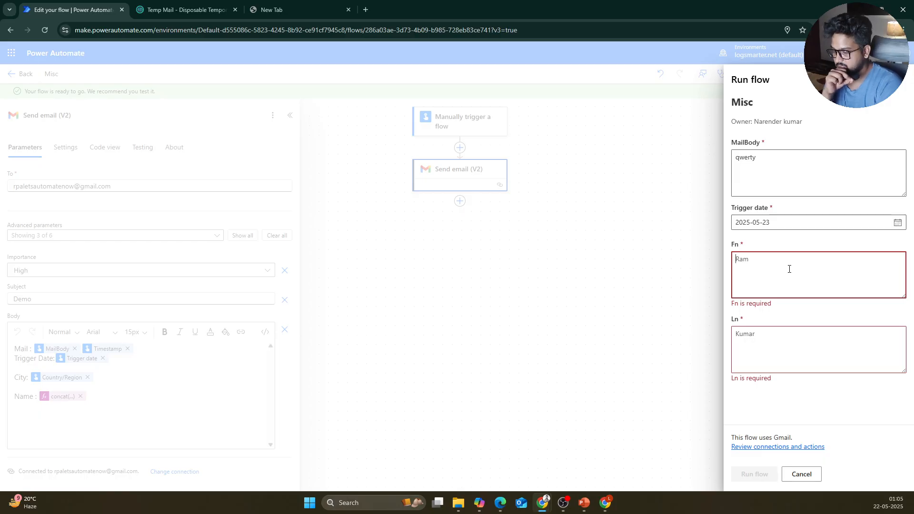
key(Tab)
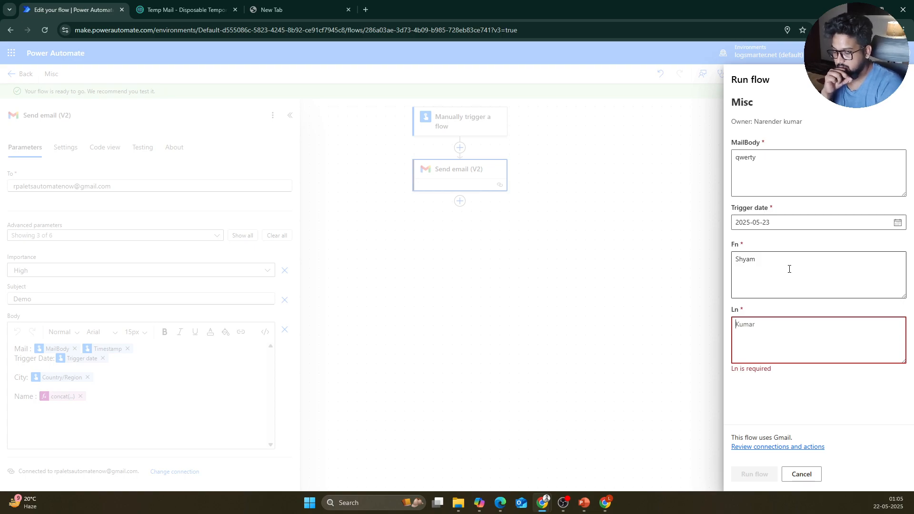
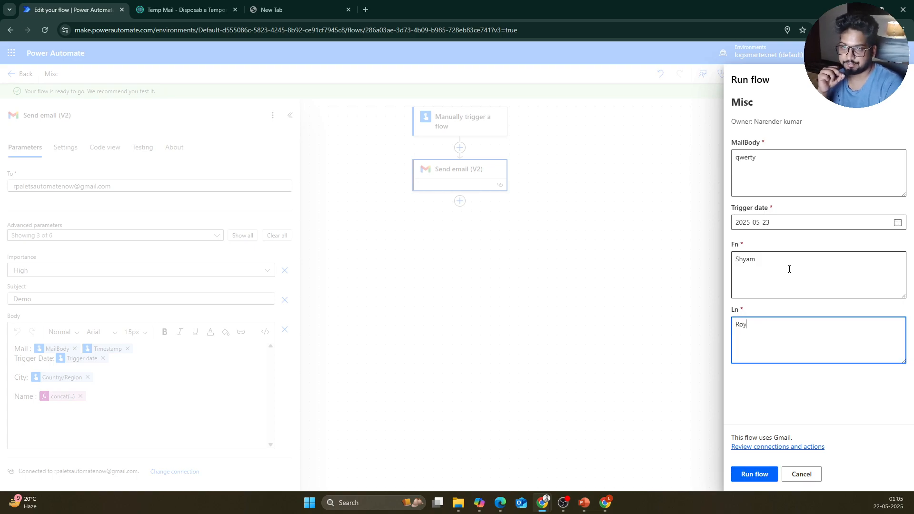
click(754, 474)
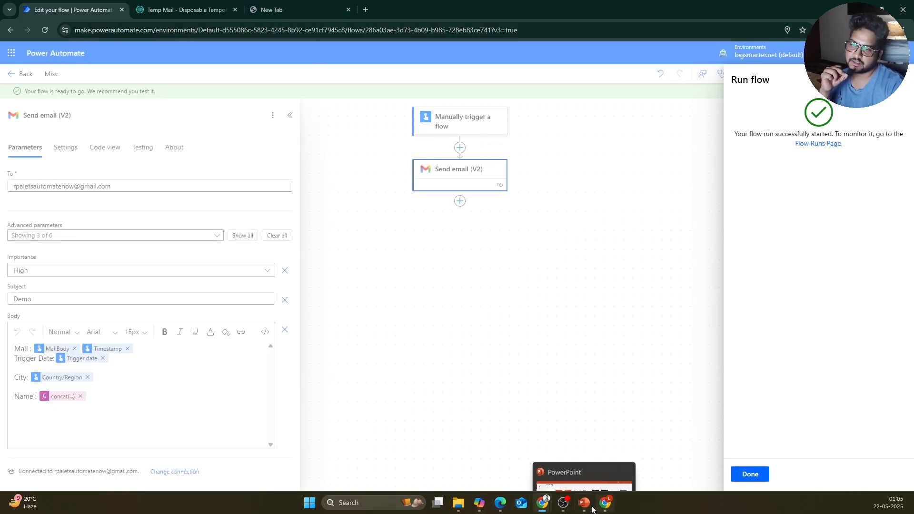
Step: Refresh Gmail, open the newest Demo email and highlight its combined Name line
mouse_move(605, 503)
click(603, 451)
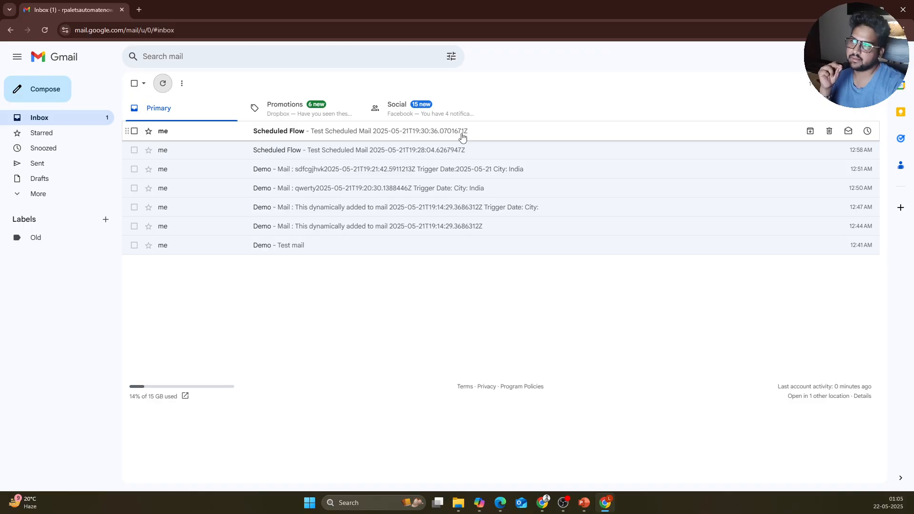
click(166, 89)
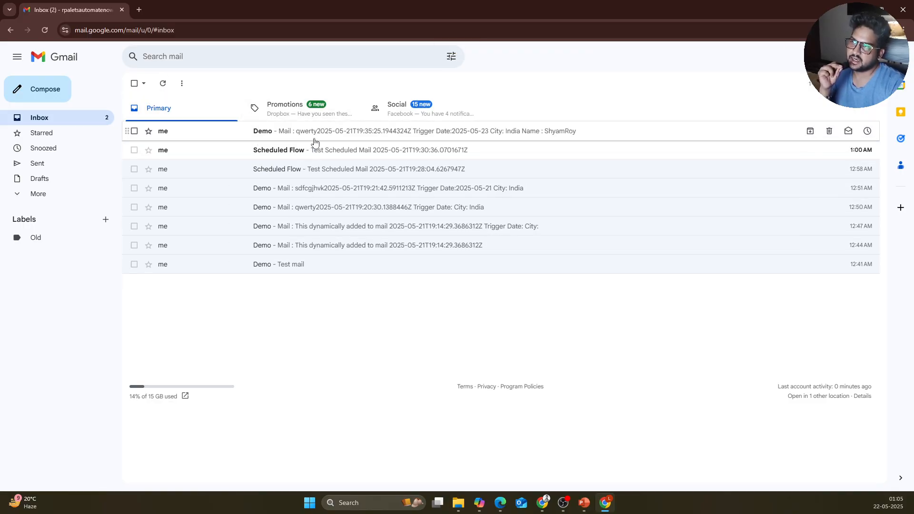
click(318, 138)
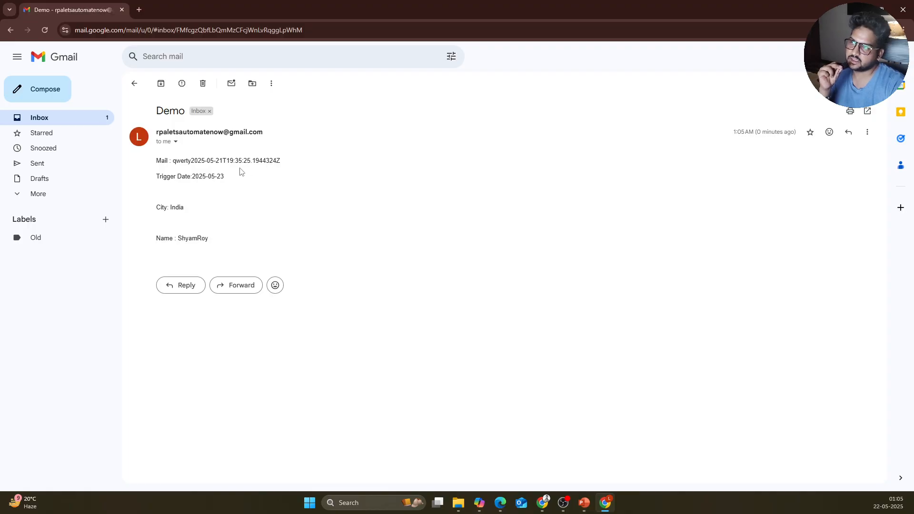
drag(209, 241, 157, 239)
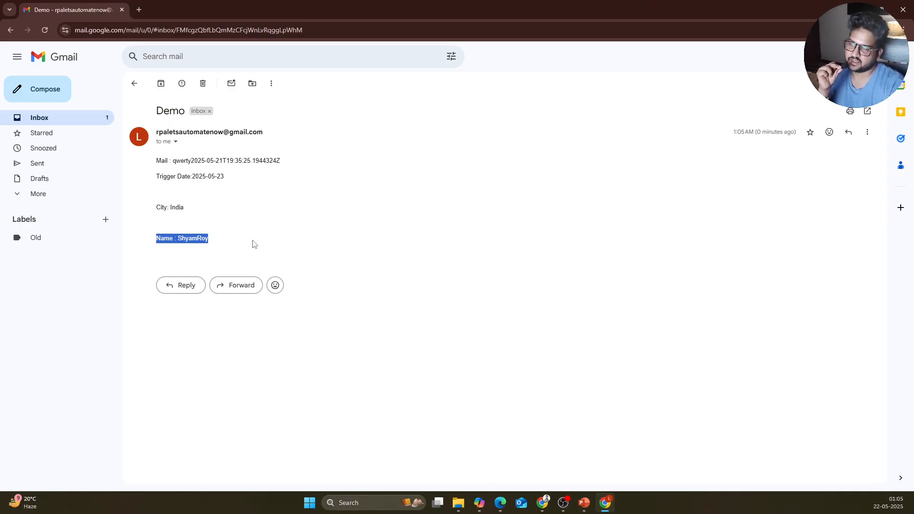
Step: Return to the refreshed Gmail inbox and switch back to the Power Automate window
mouse_move(603, 506)
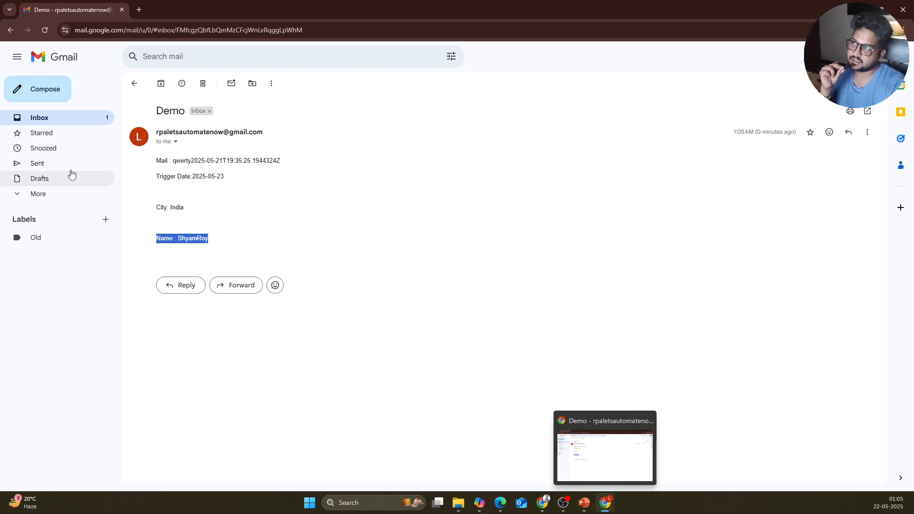
click(29, 122)
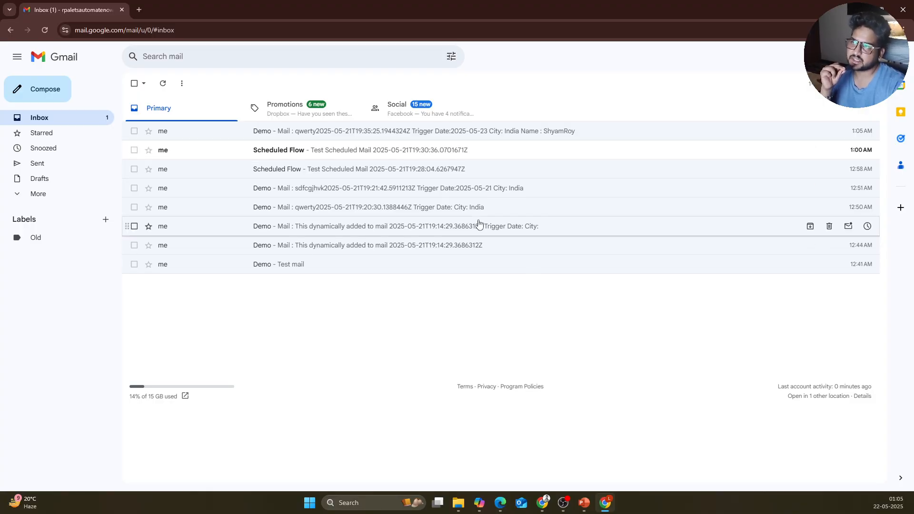
click(162, 83)
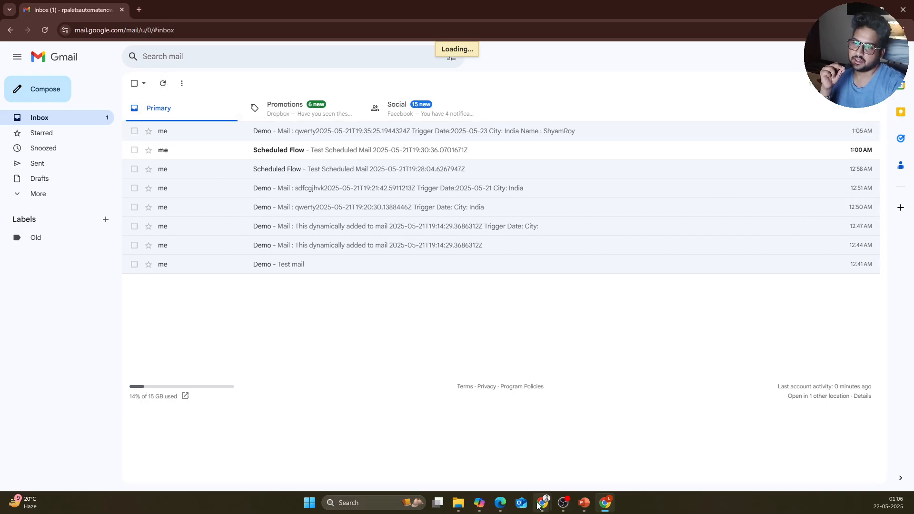
mouse_move(538, 505)
click(565, 464)
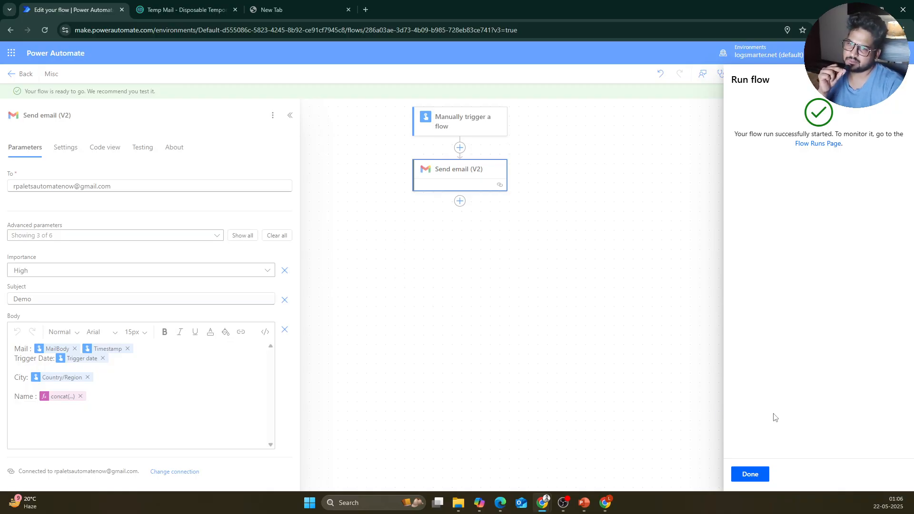
Step: Close the run panel and ready banner, exit the Misc editor, and open Misc Sch from My flows
click(756, 474)
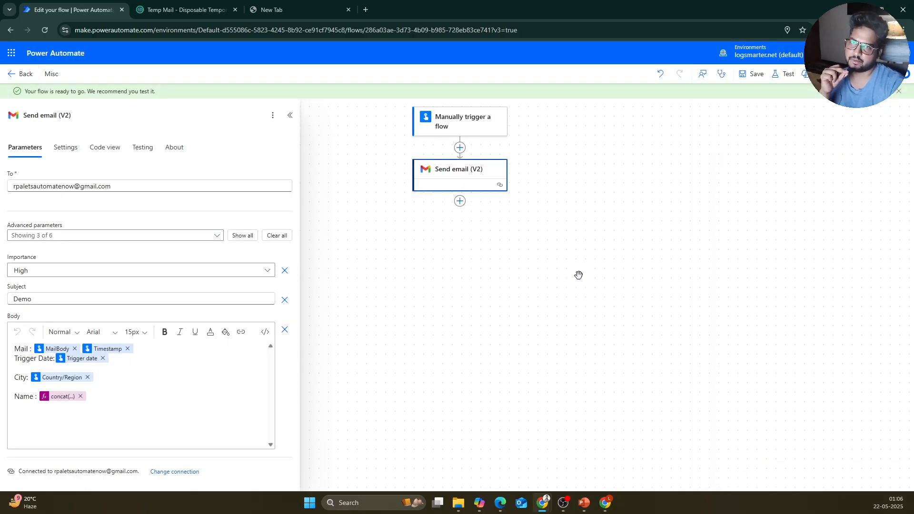
click(898, 91)
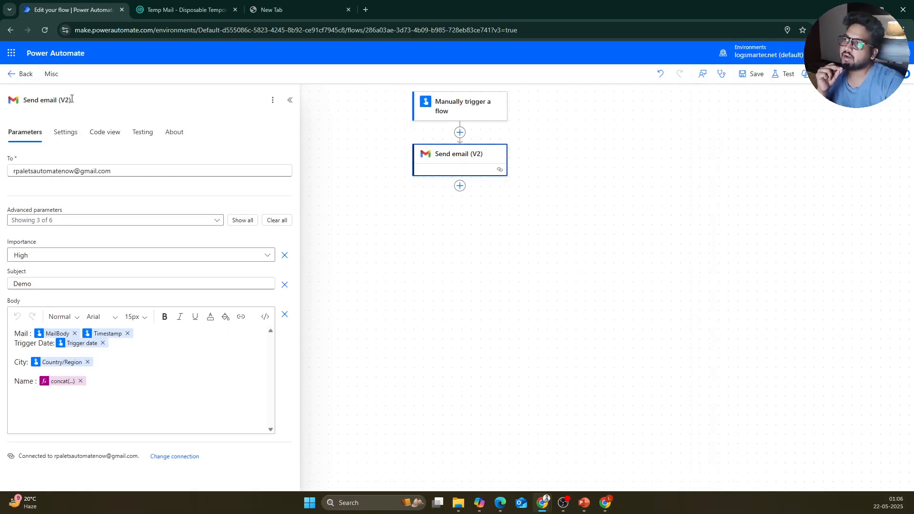
click(13, 78)
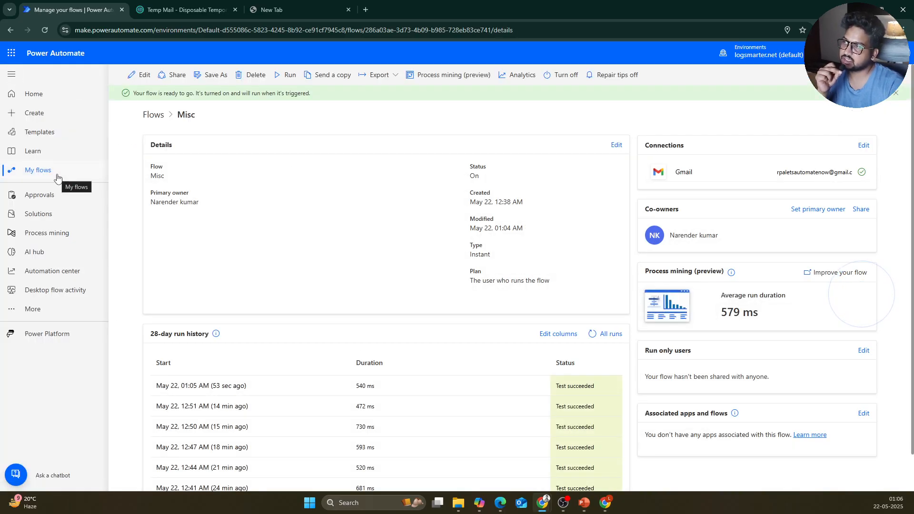
click(78, 171)
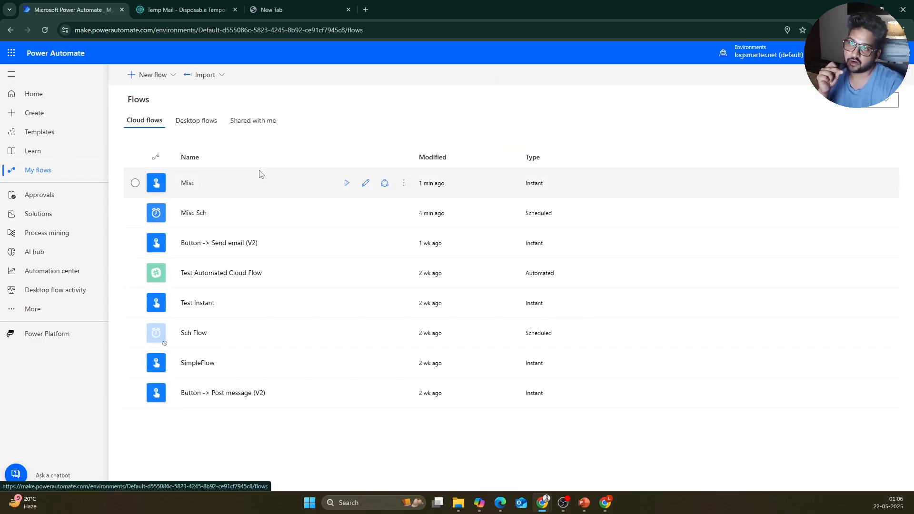
click(194, 213)
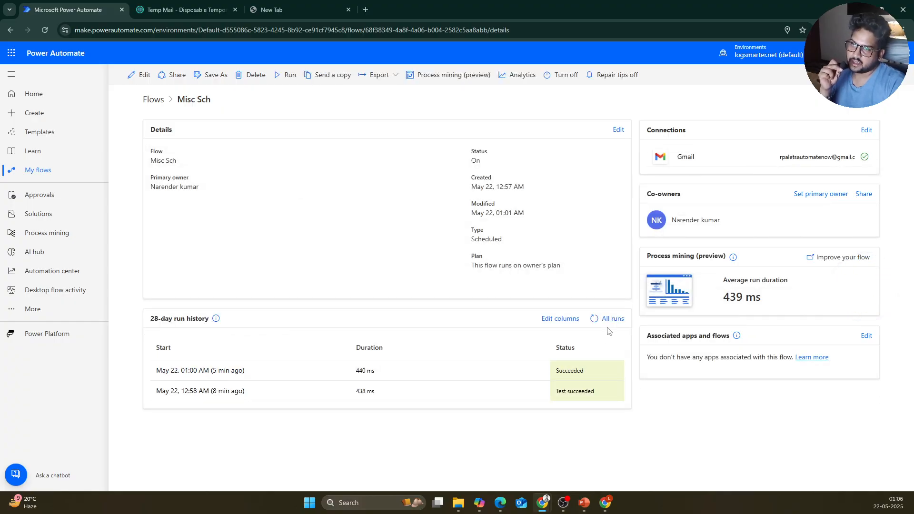
Step: View all Misc Sch runs, then edit the flow from the Run history page
click(609, 322)
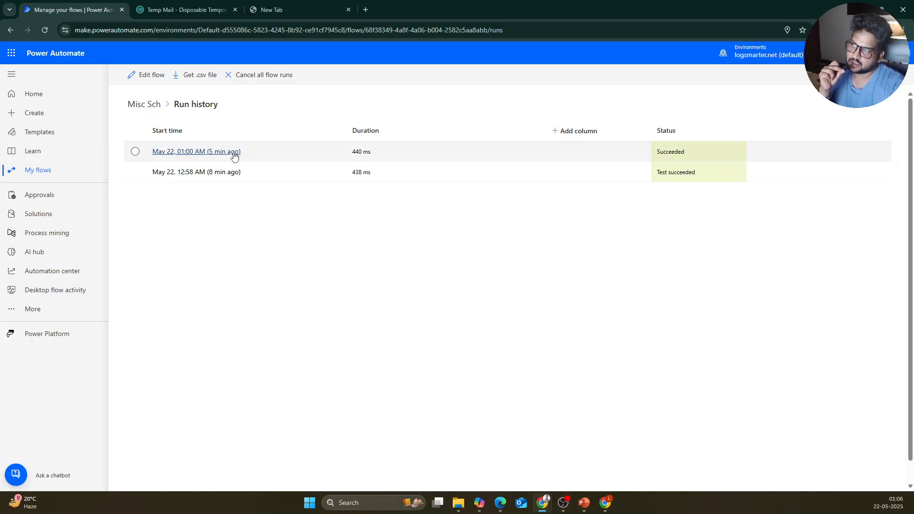
click(151, 84)
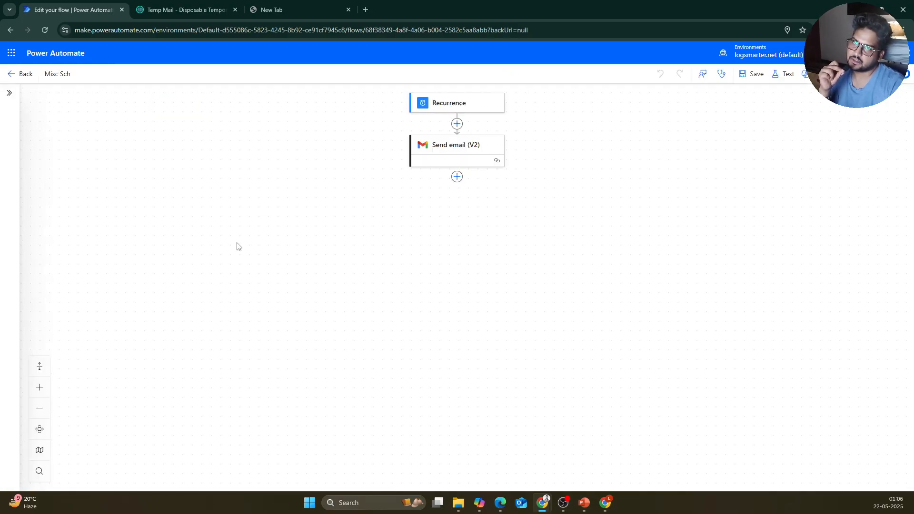
Step: Check the Recurrence Frequency options, add then remove a trigger condition, and view its code definition
click(437, 115)
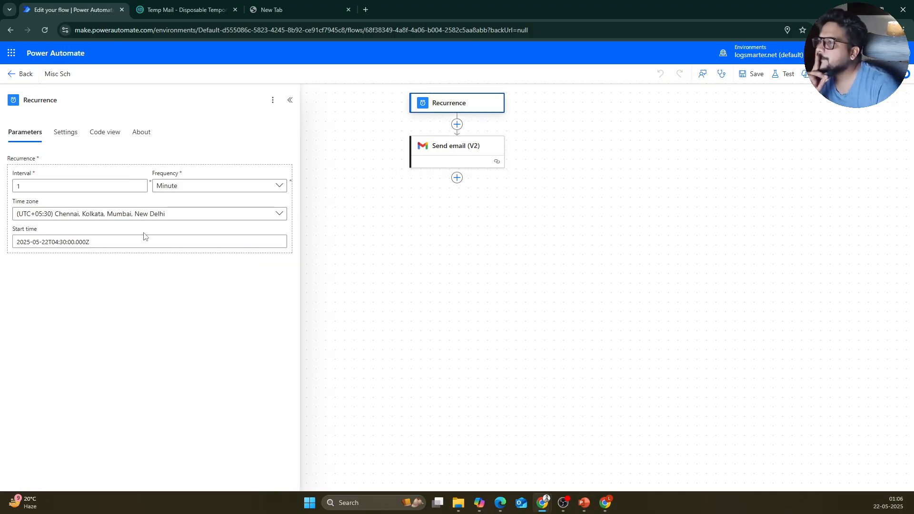
click(229, 187)
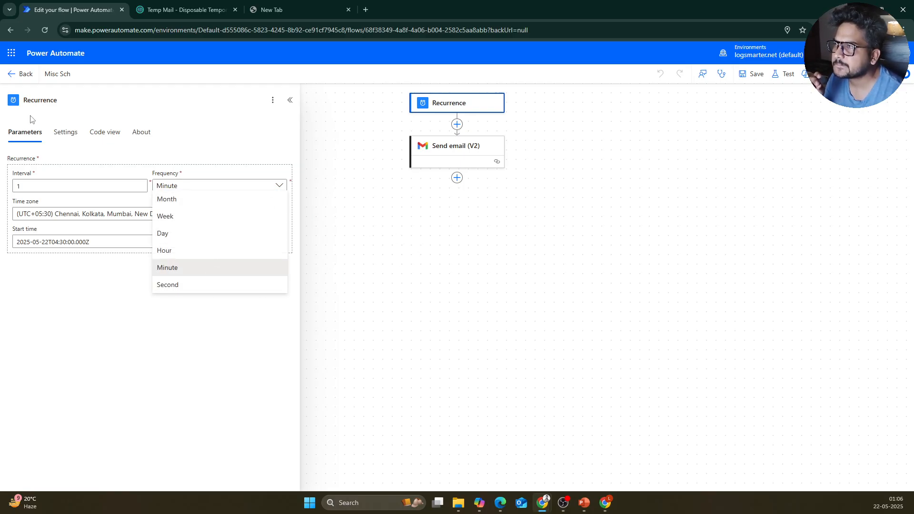
click(62, 138)
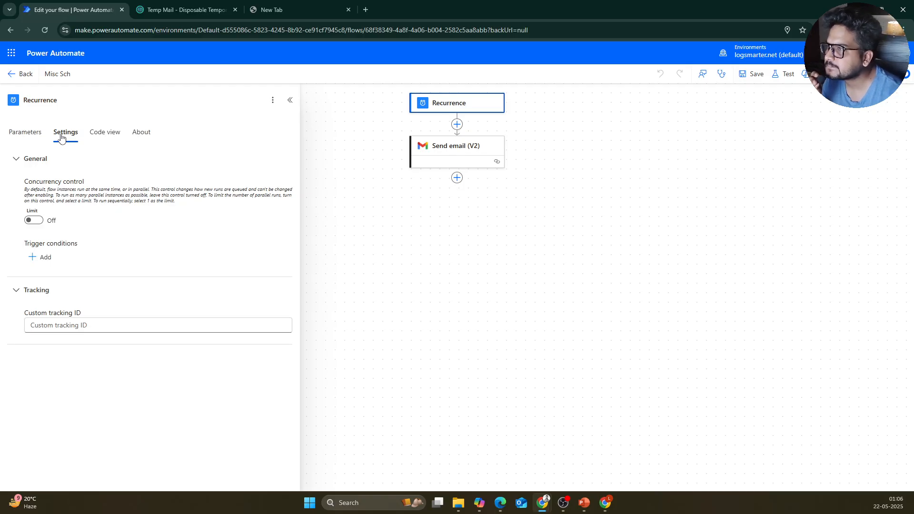
click(45, 257)
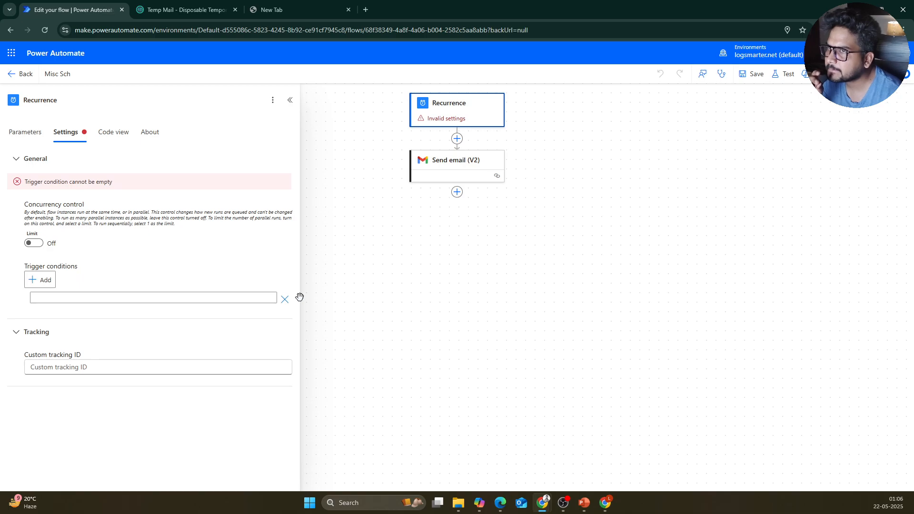
click(285, 299)
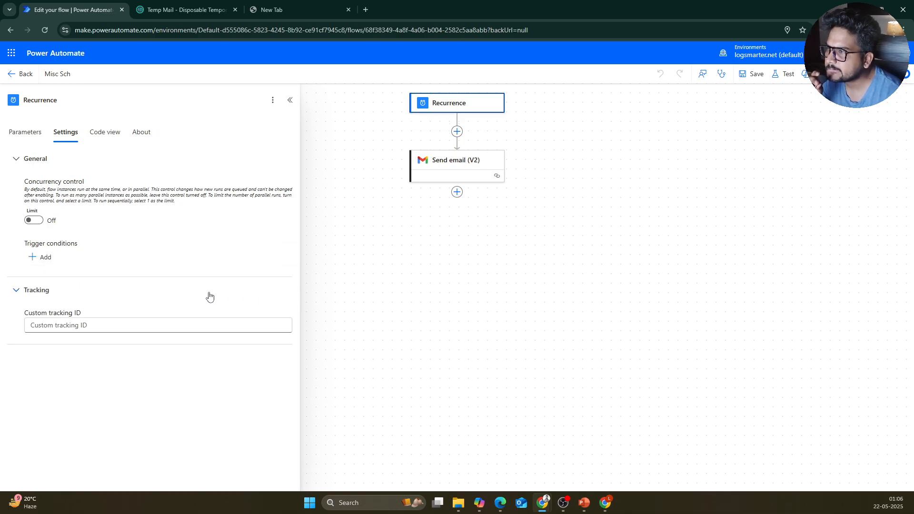
click(103, 132)
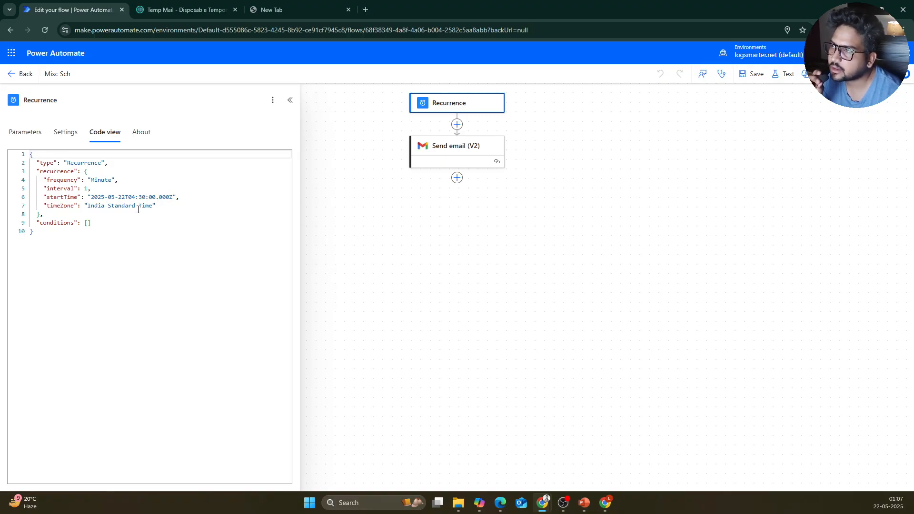
Step: Edit the time part of the Recurrence start time, keeping 2025-05-22T01:00:00.000Z
click(25, 134)
click(101, 241)
drag(55, 242, 146, 241)
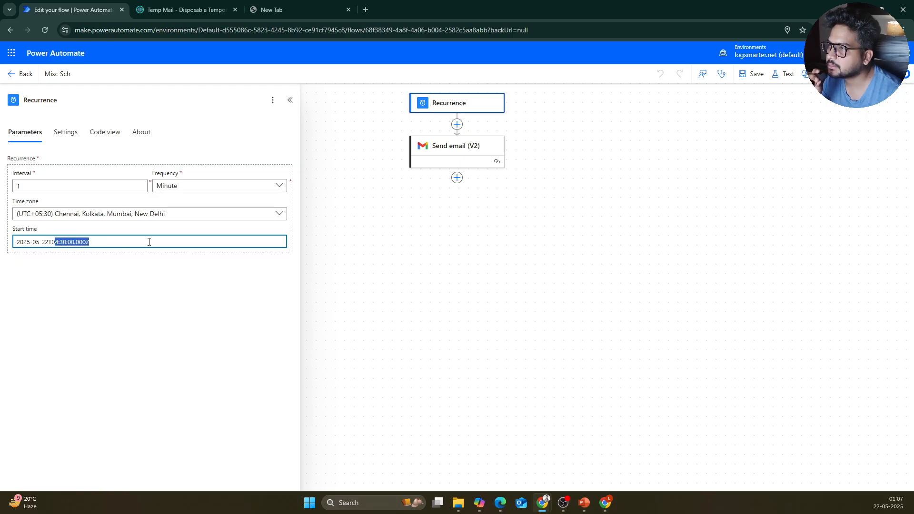
click(132, 242)
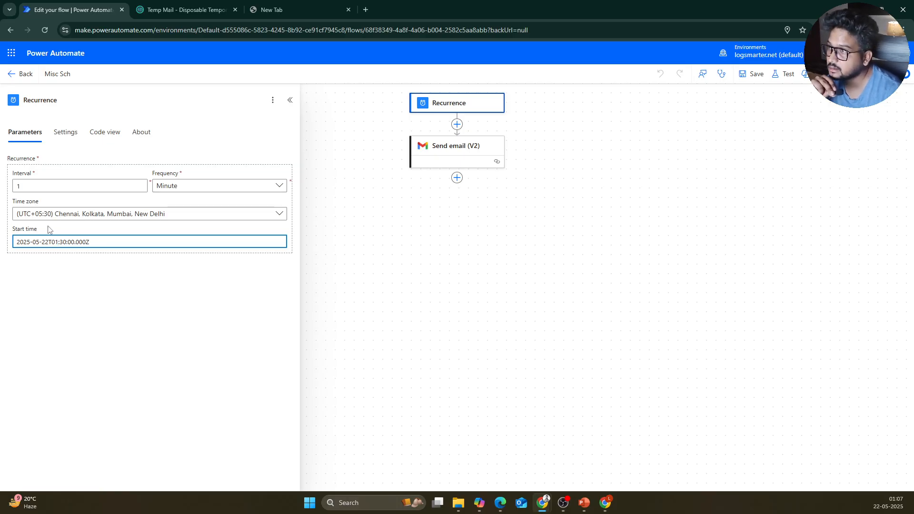
text(0)
Step: Set the Recurrence to Interval 1 with Frequency Minute and save the flow
click(177, 186)
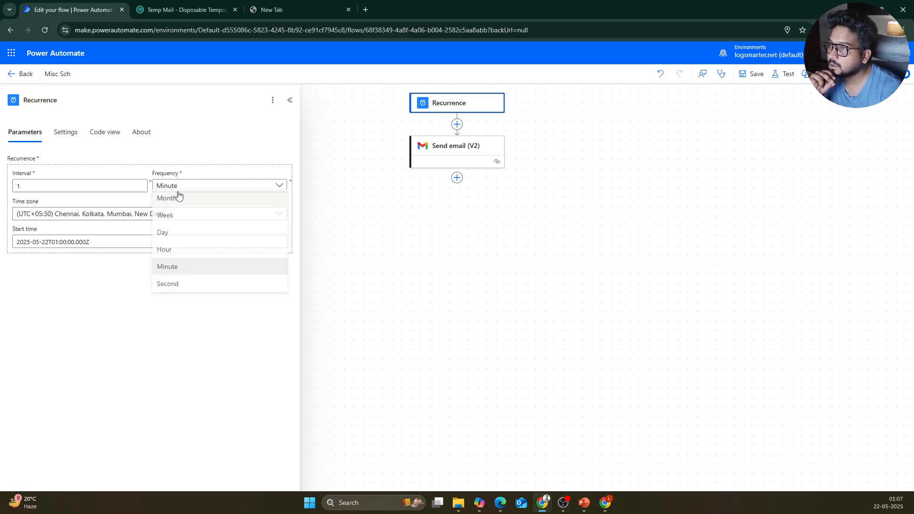
click(183, 284)
key(shift+Tab)
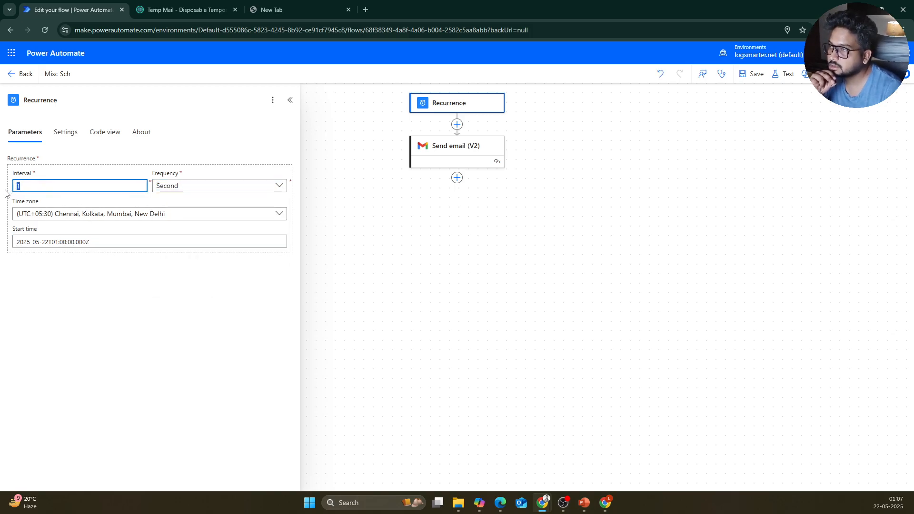
text(60)
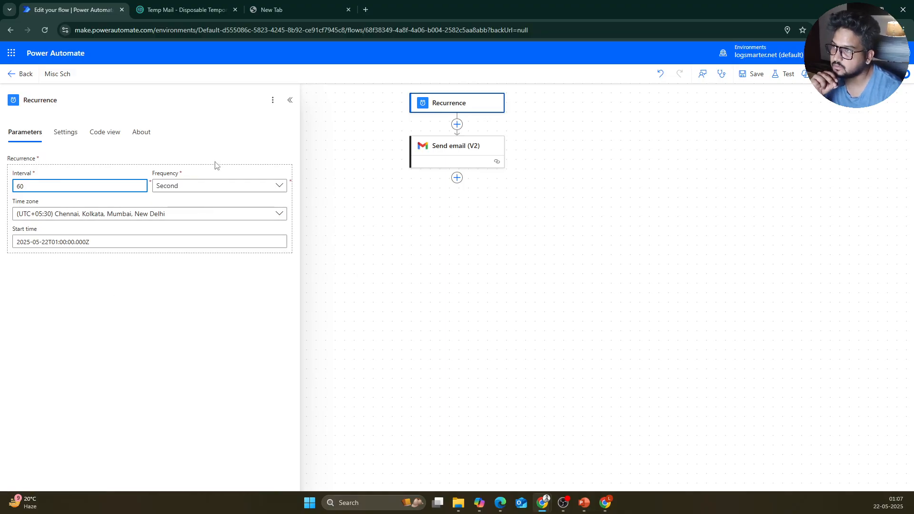
click(202, 187)
click(191, 268)
key(shift+Tab)
key(BackSpace)
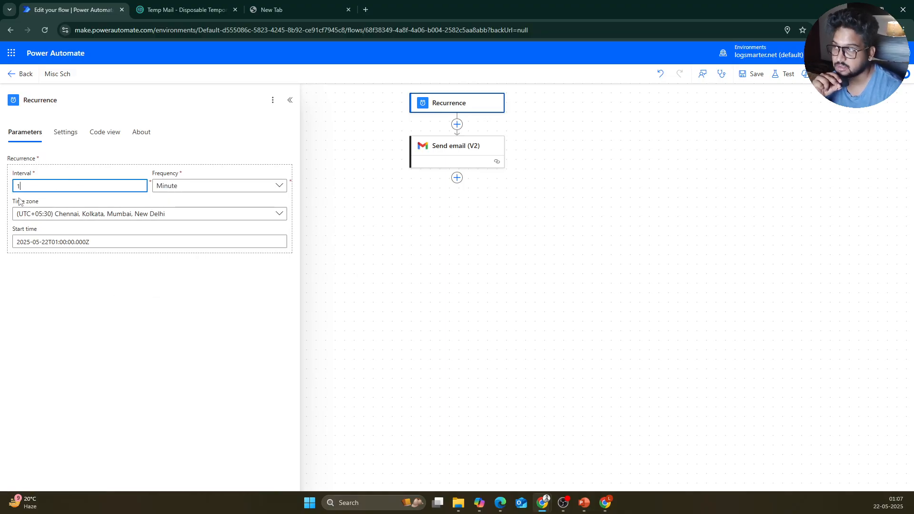
text(1)
click(173, 316)
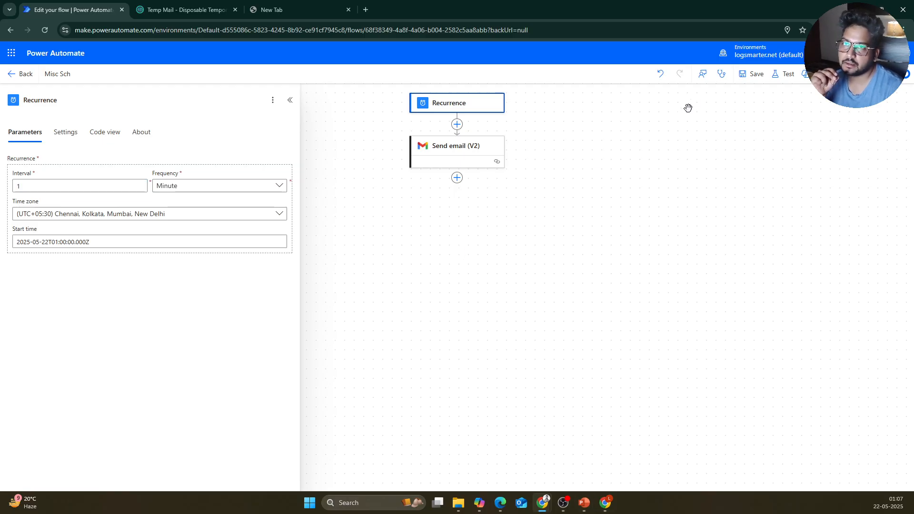
click(754, 76)
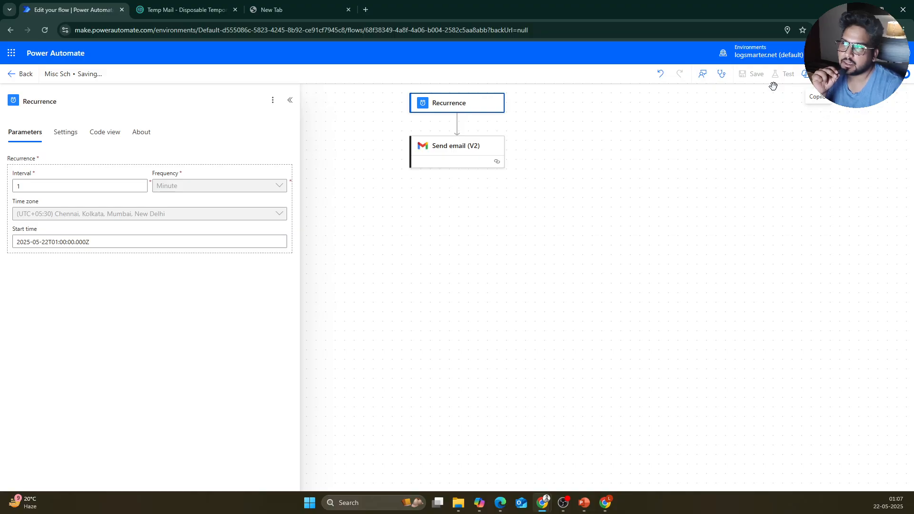
Step: Review the Misc Sch run history with its two successful runs, then switch to Gmail
click(21, 75)
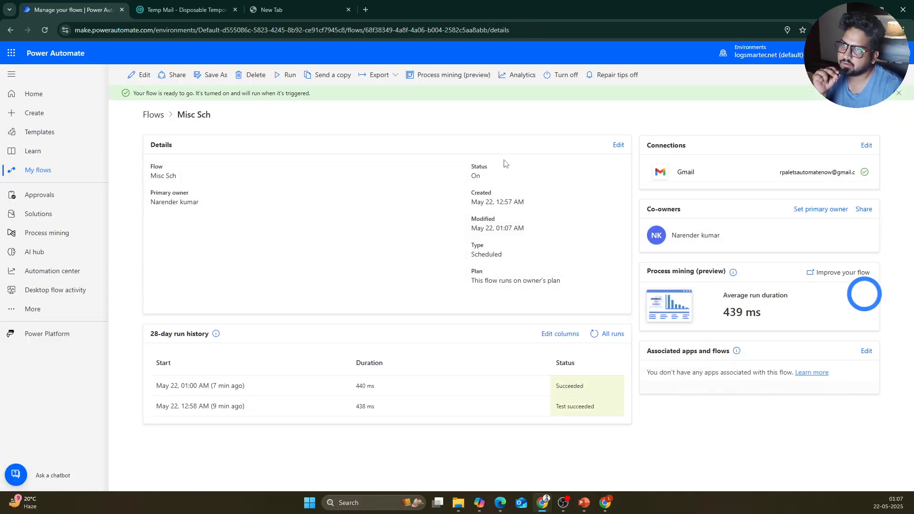
click(607, 335)
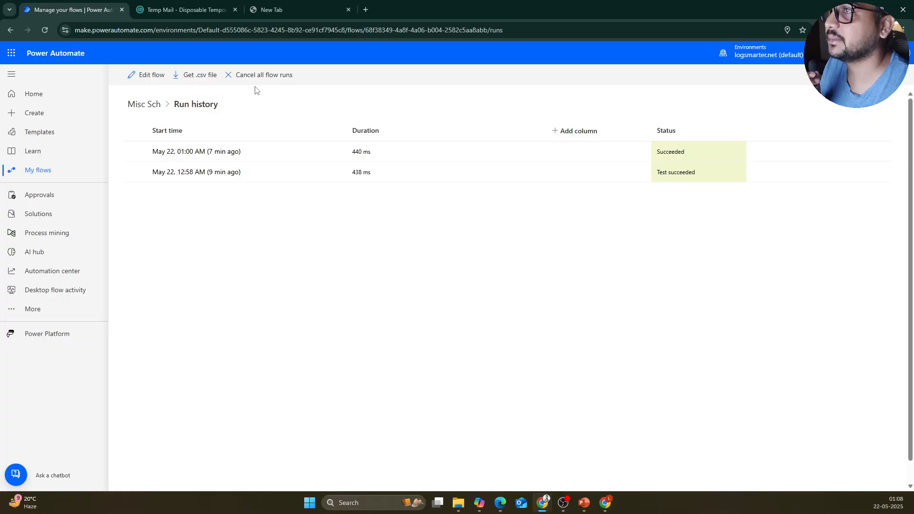
click(147, 105)
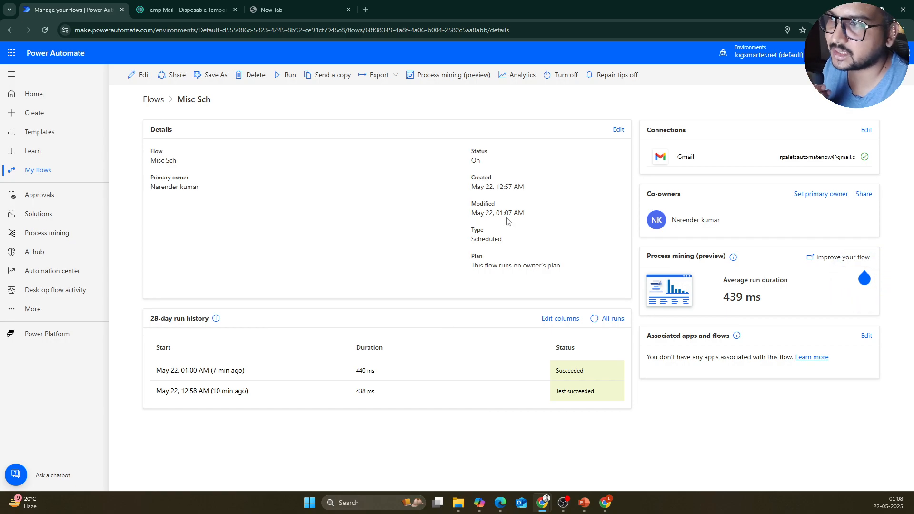
click(612, 319)
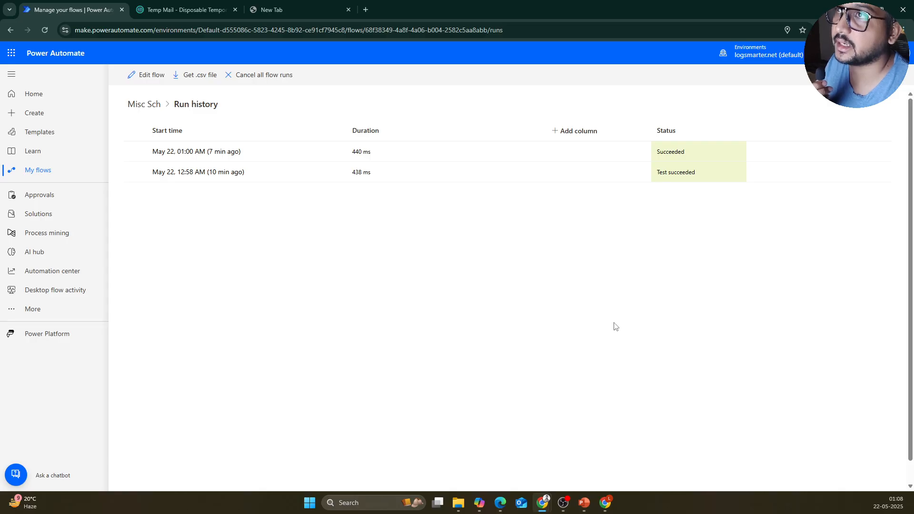
click(607, 503)
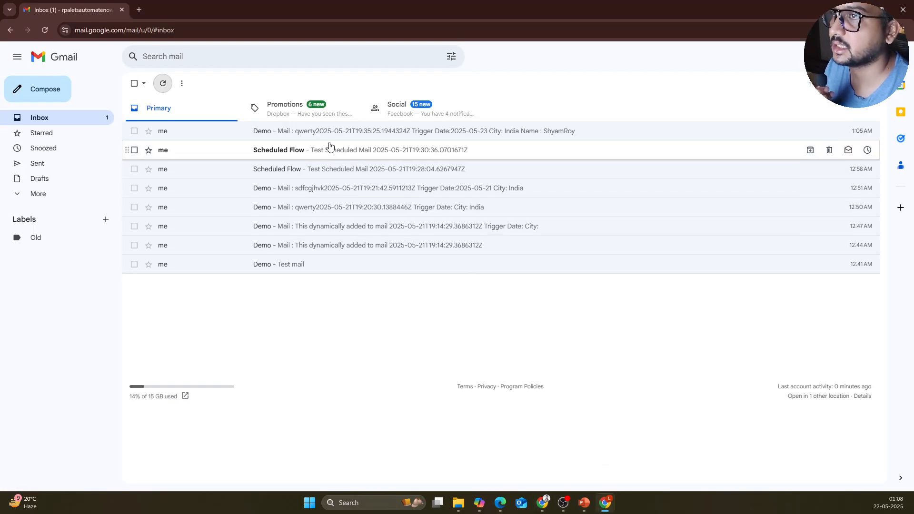
Step: Read the Scheduled Flow test email, reload the inbox, and return to the Misc Sch run history
click(330, 146)
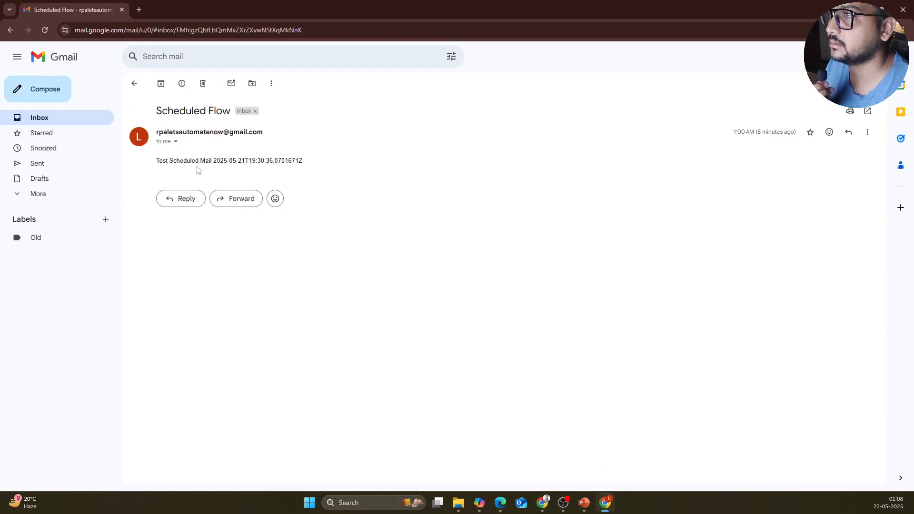
click(51, 120)
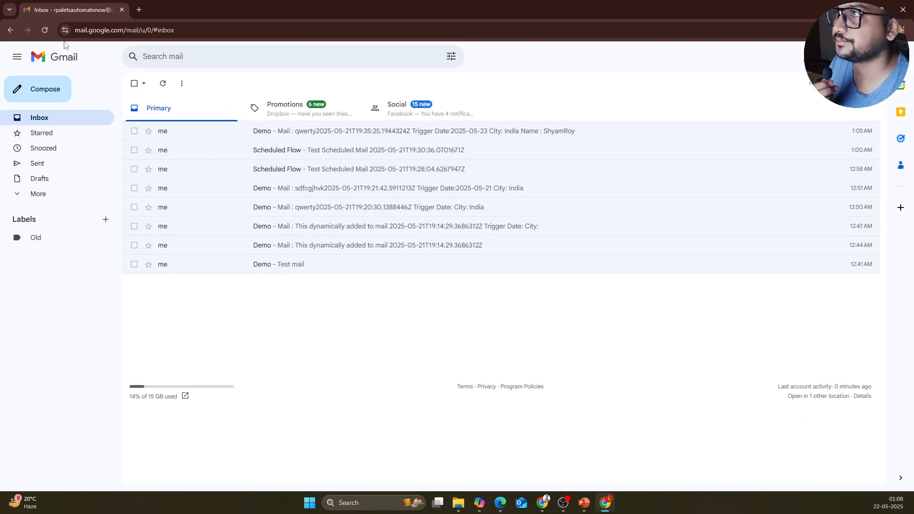
click(45, 30)
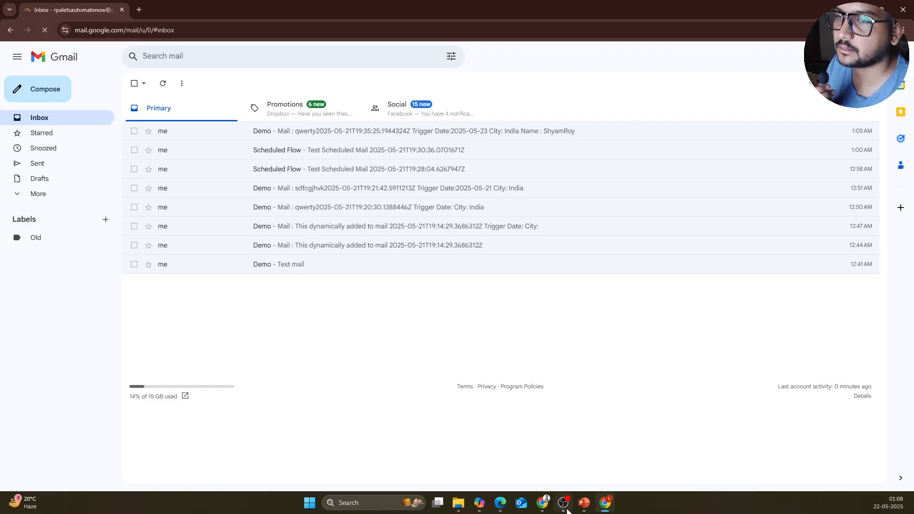
mouse_move(607, 503)
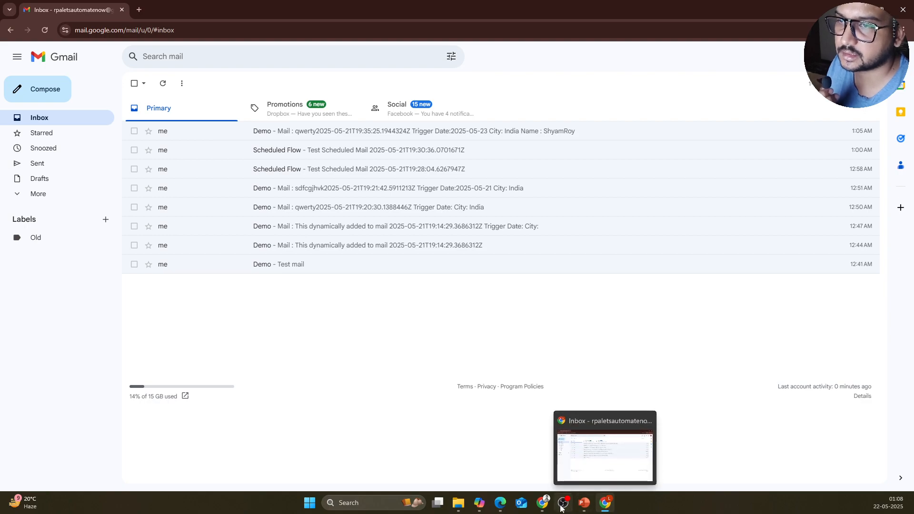
mouse_move(547, 508)
click(565, 452)
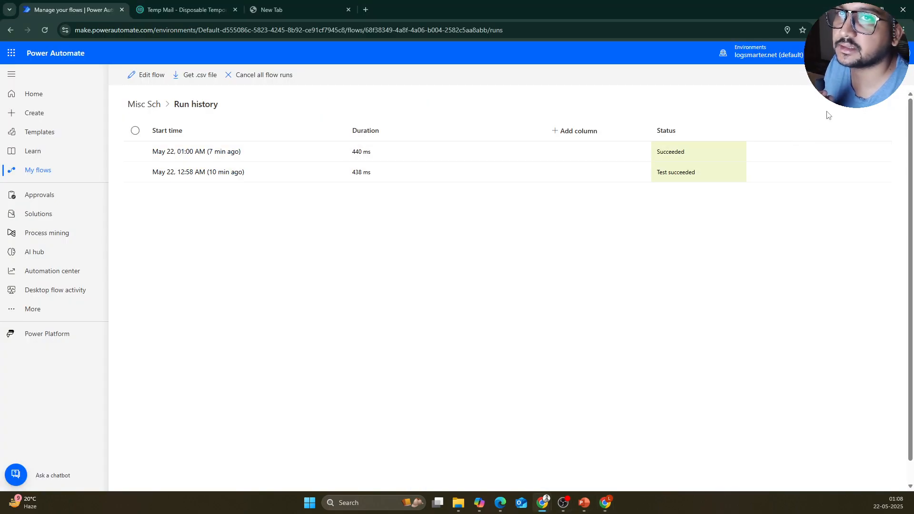
Step: Filter the Misc Sch runs to Running, find none, and go back to the flow's details
click(878, 75)
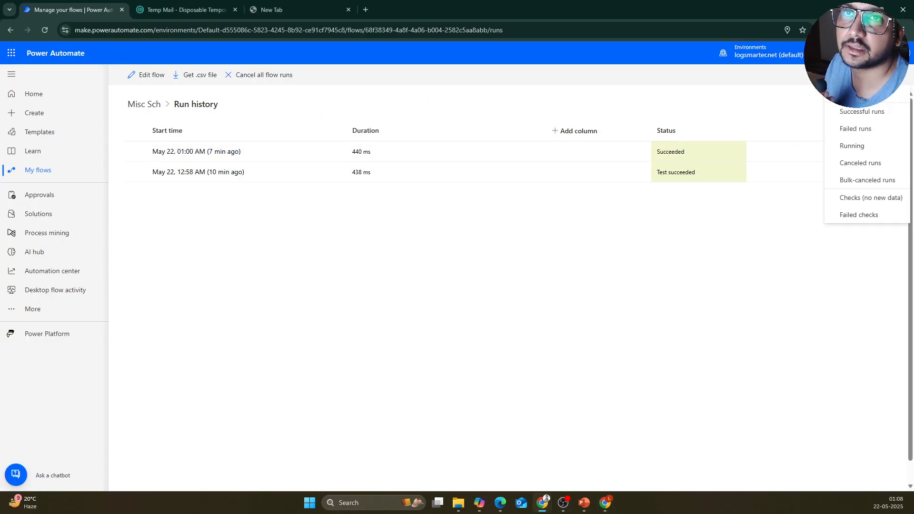
click(873, 145)
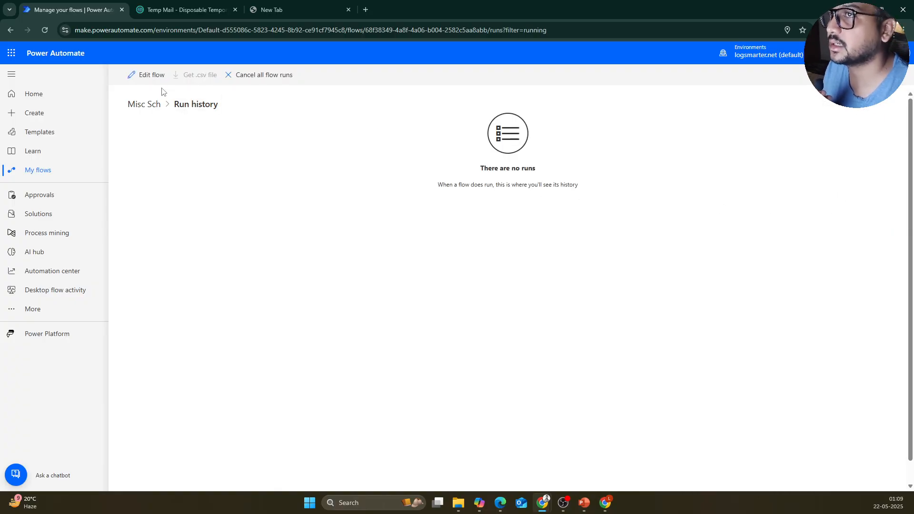
click(159, 105)
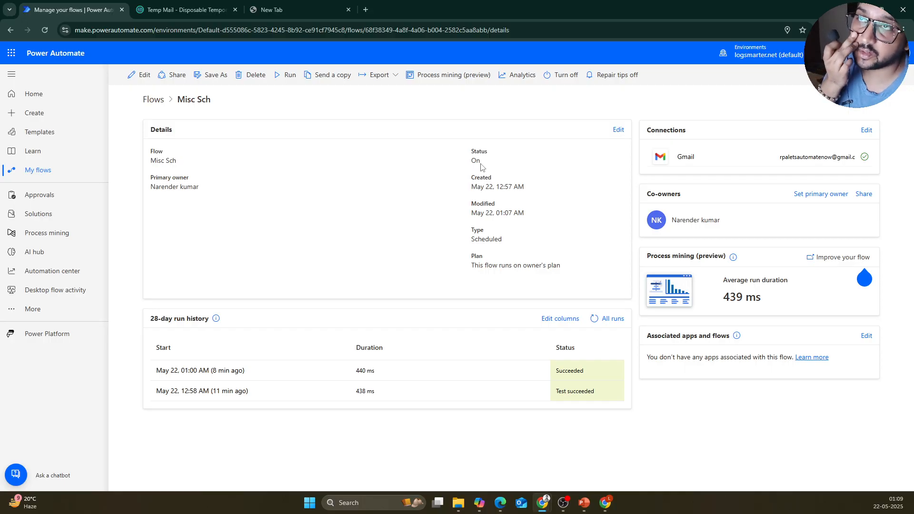
Step: Turn Misc Sch off, re-enable it from the flow checker's 'This flow is off' warning, and view All runs
click(558, 83)
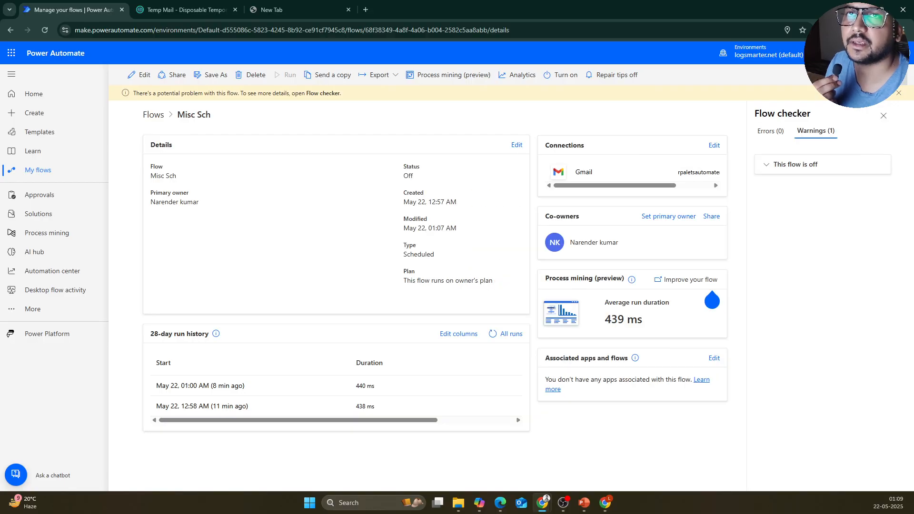
click(814, 165)
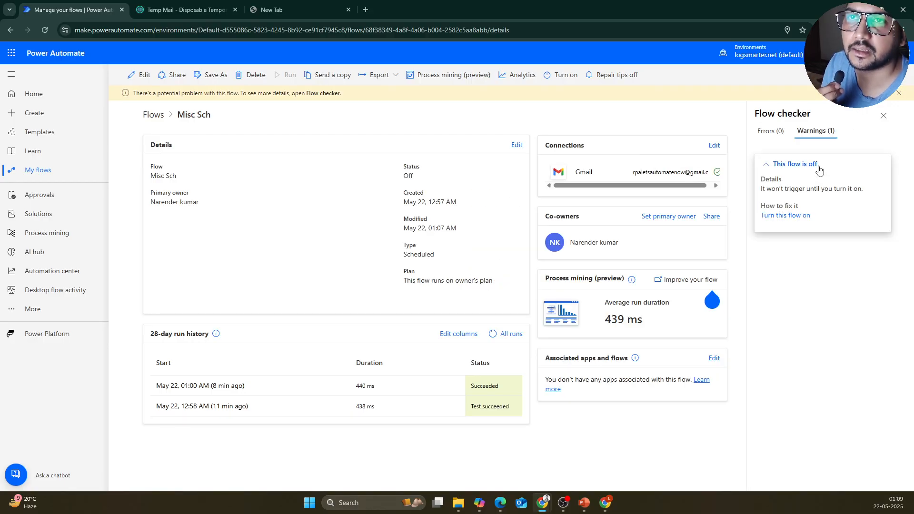
click(795, 220)
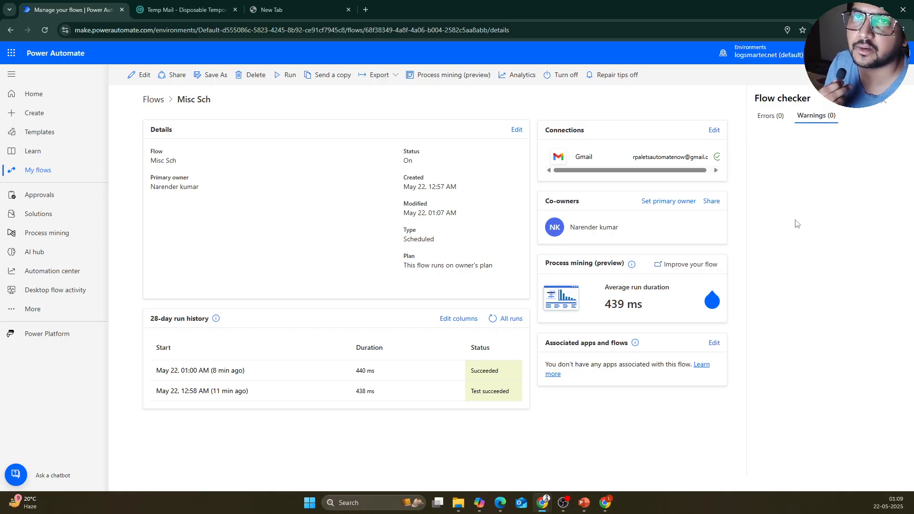
click(506, 319)
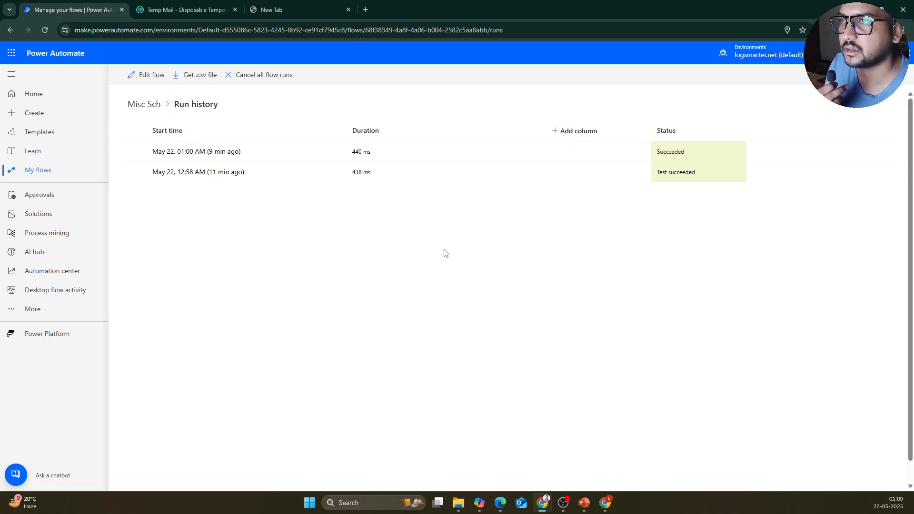
Step: Return to the Misc Sch details page, close the Flow checker pane, and reload with F5
click(10, 30)
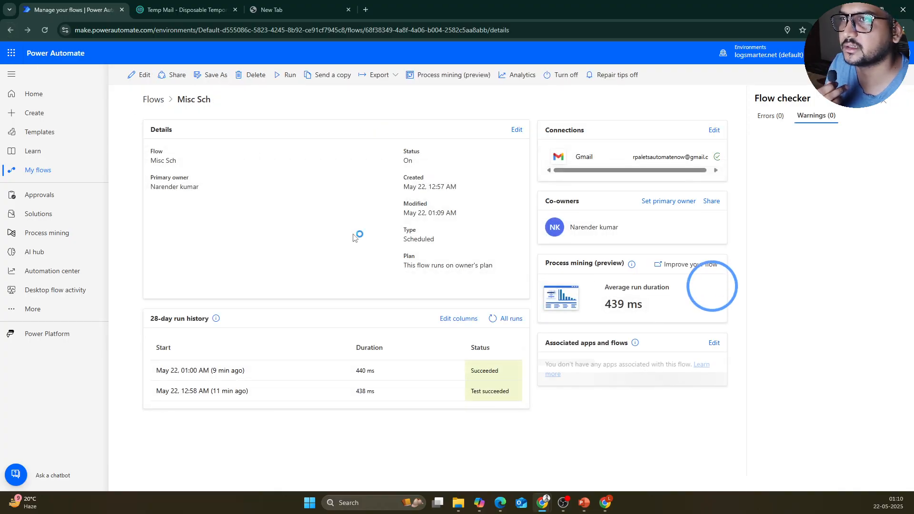
click(898, 501)
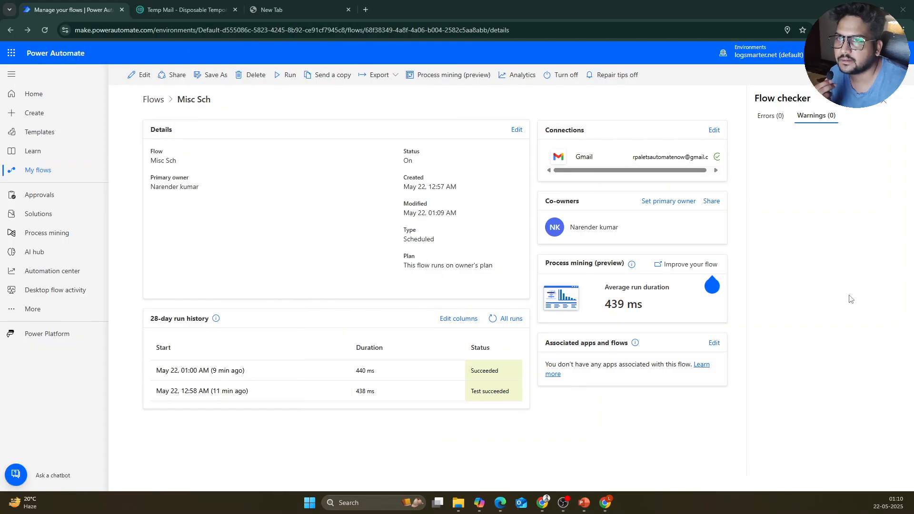
click(851, 298)
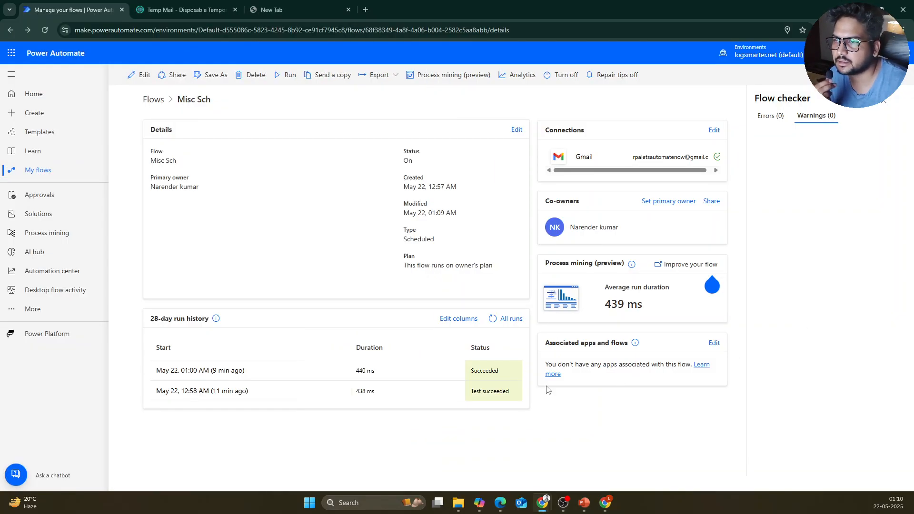
click(883, 101)
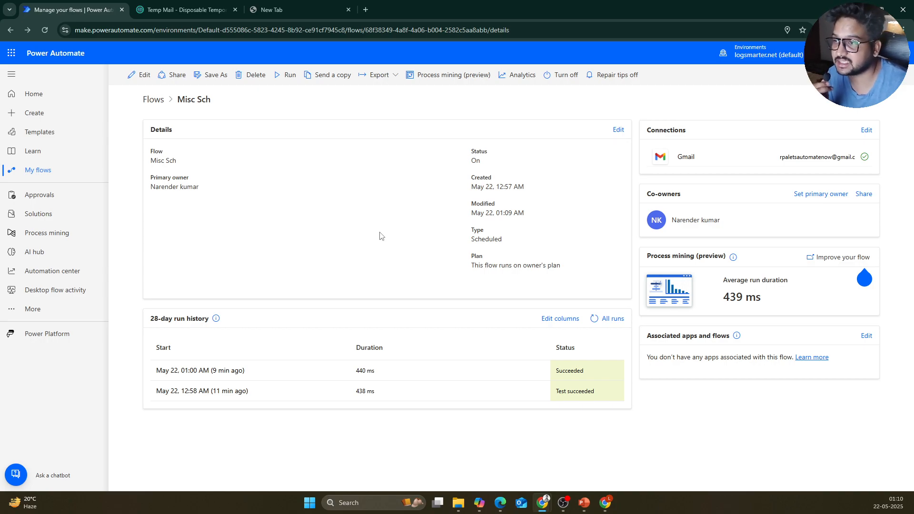
key(F5)
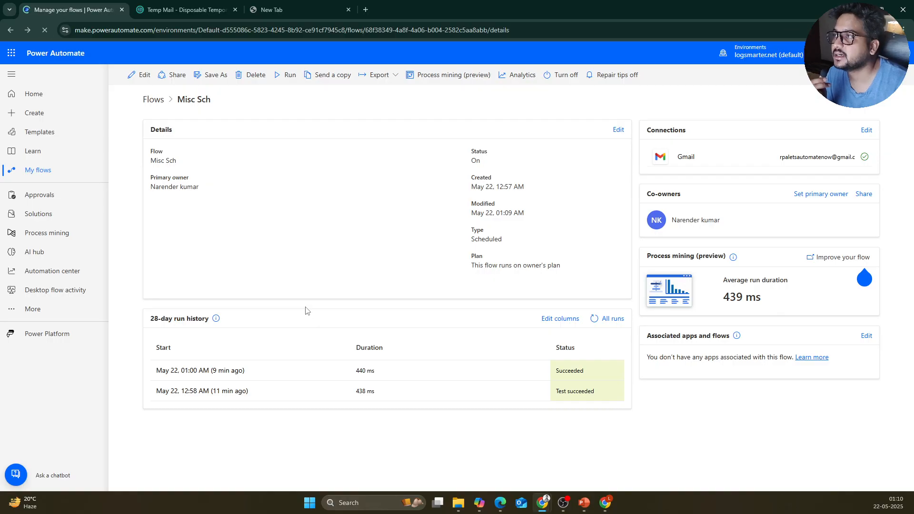